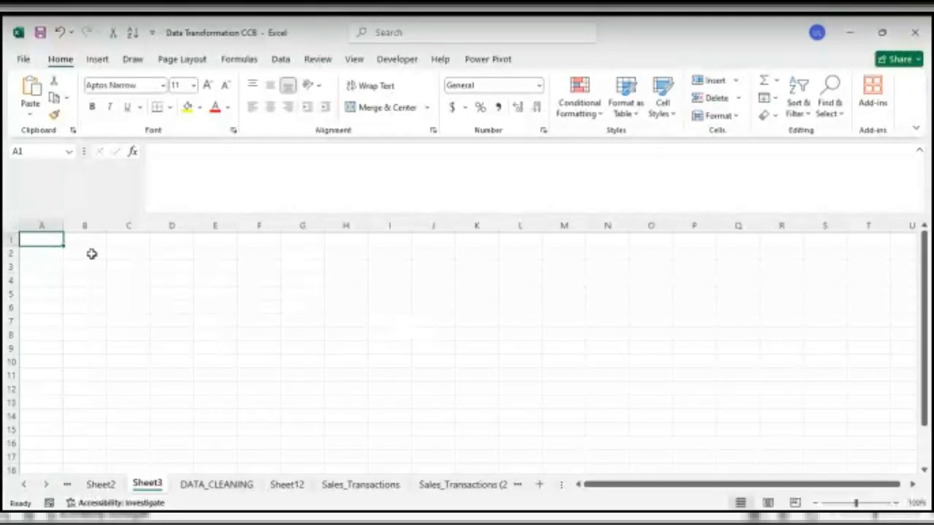
Merge and center cells A1 through S1 on Sheet3.
key(shift+Right)
key(shift+Right)
key(shift+Right)
key(shift+Right)
key(shift+Right)
key(shift+Right)
key(shift+Right)
key(shift+Right)
key(shift+Right)
key(shift+Right)
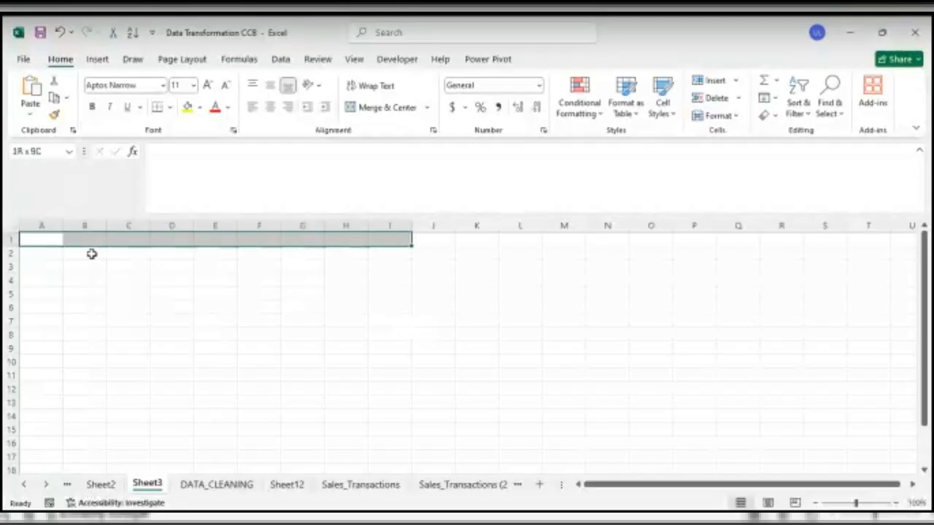
key(shift+Right)
key(shift+Right)
key(shift+Right)
key(shift+Right)
key(shift+Right)
key(shift+Right)
key(shift+Right)
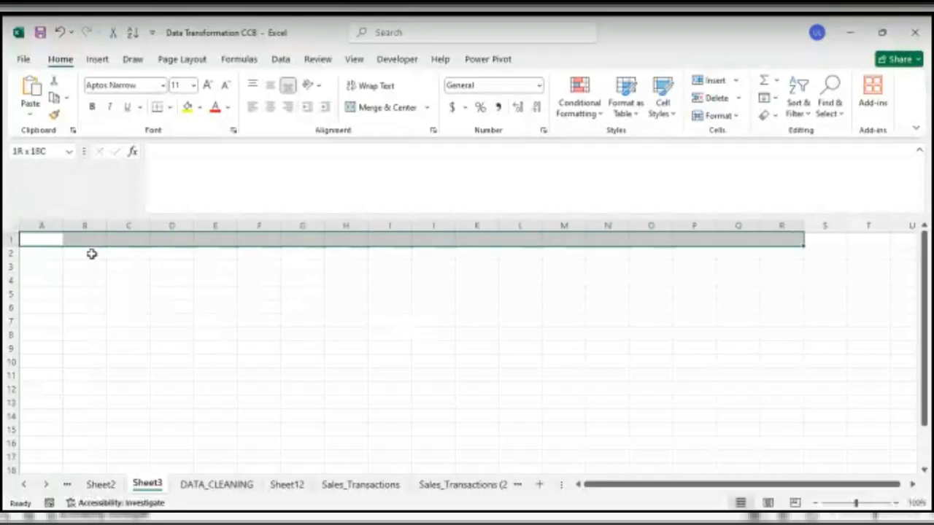
key(shift+Right)
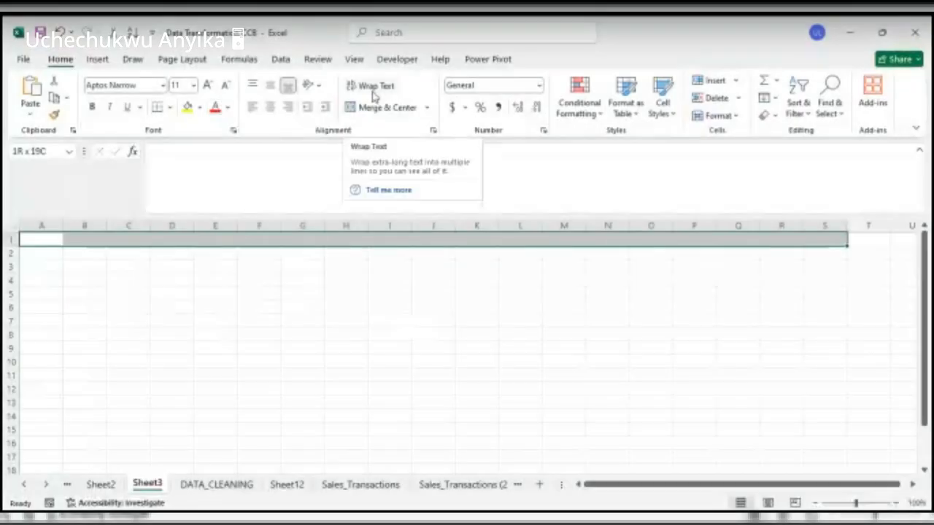
click(355, 86)
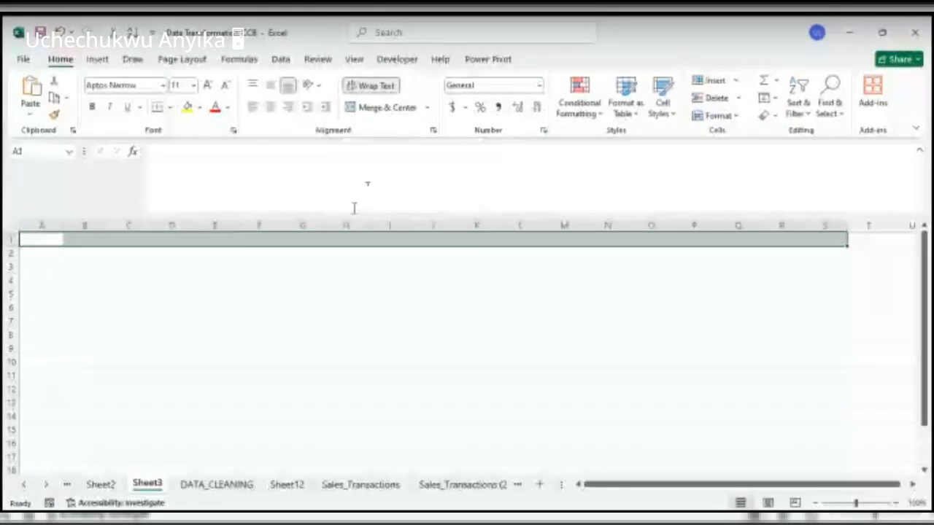
click(372, 85)
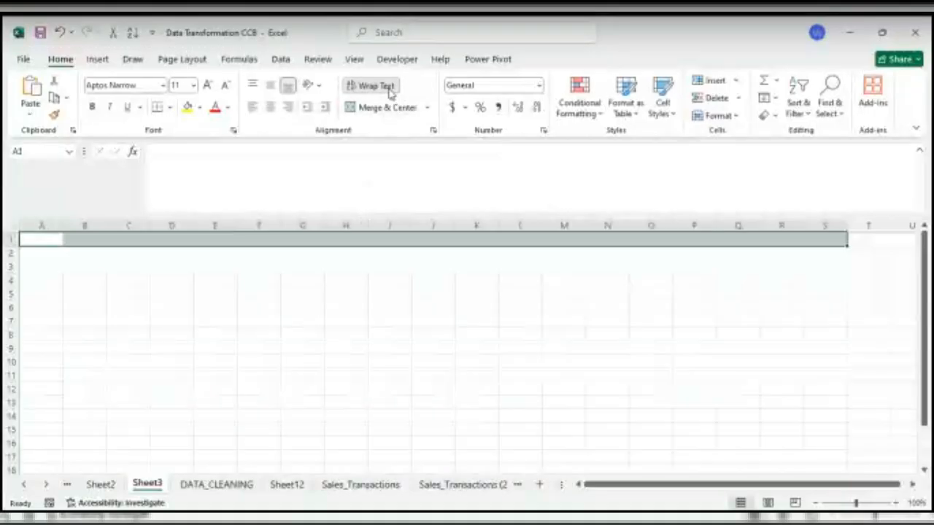
click(426, 107)
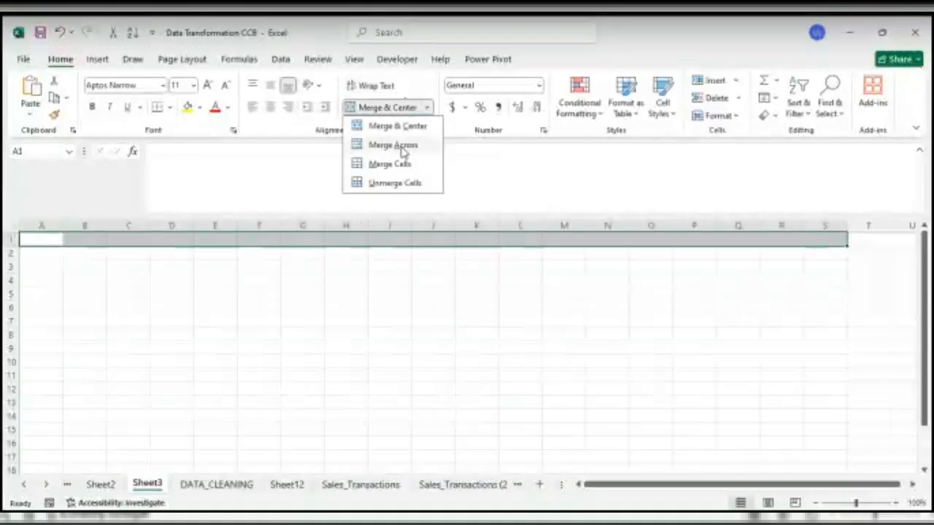
click(403, 127)
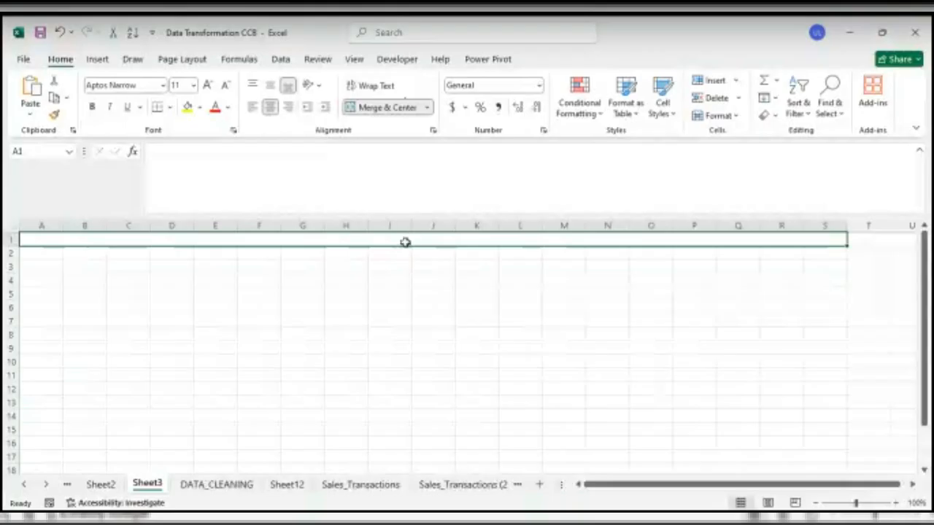
Enter the title "LOOKUP FUNCTIONS" in the merged cell in row 1.
click(403, 268)
click(388, 241)
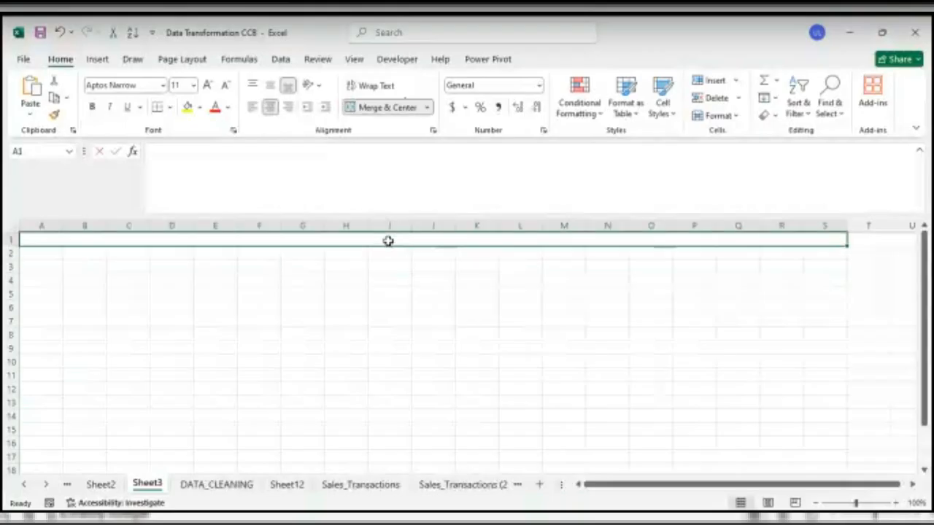
text(LOOKU)
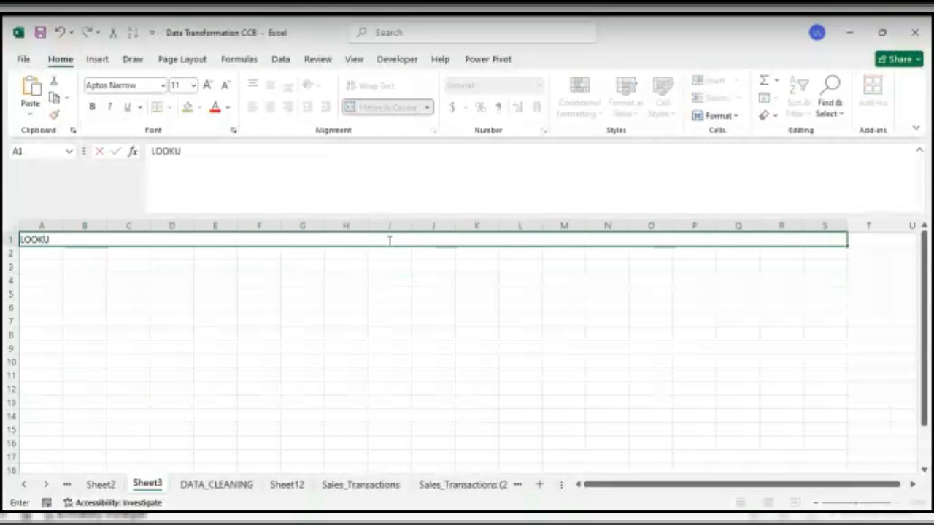
text(P FUNC)
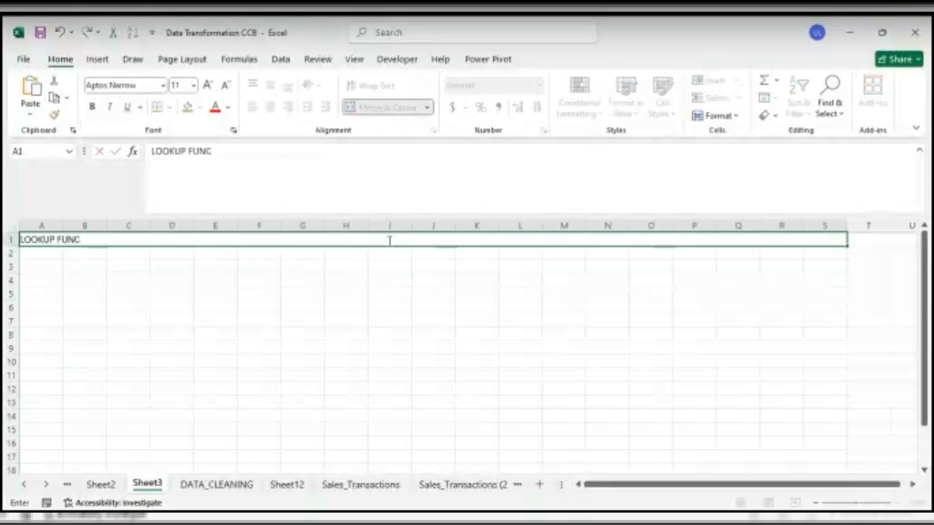
text(TIONS)
key(Return)
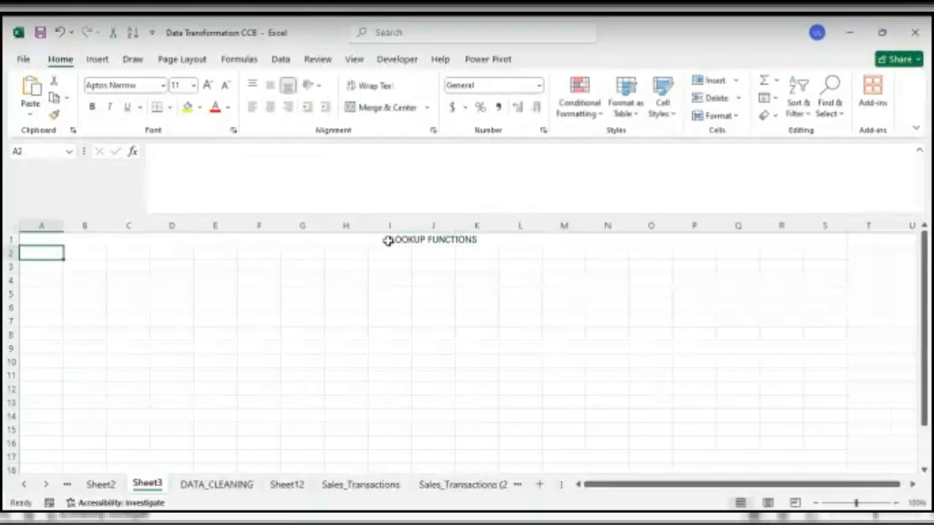
Enlarge the LOOKUP FUNCTIONS title to font size 28 and make it bold.
click(387, 241)
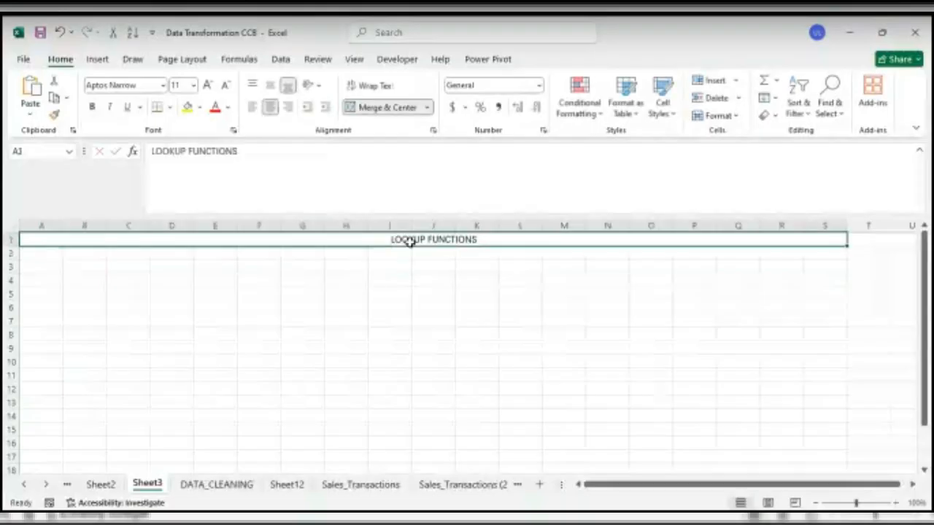
click(210, 85)
click(210, 85)
click(210, 85)
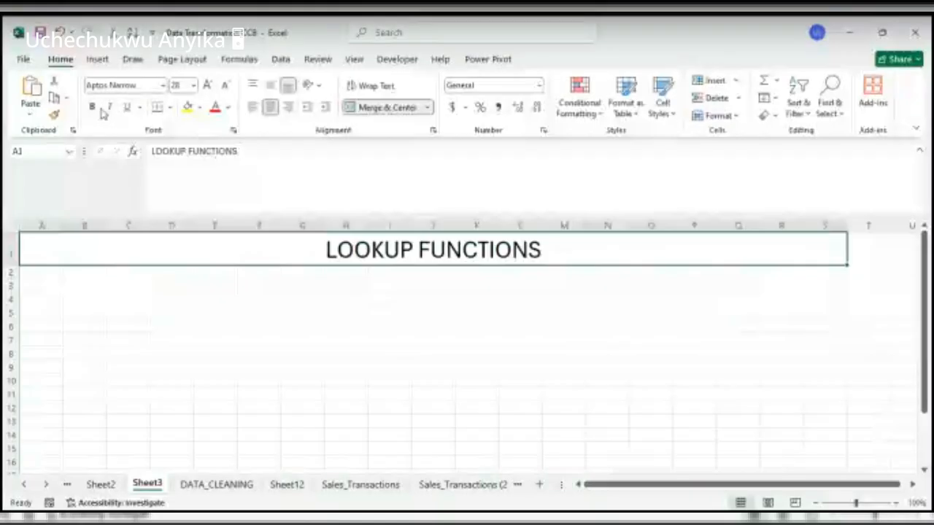
click(93, 107)
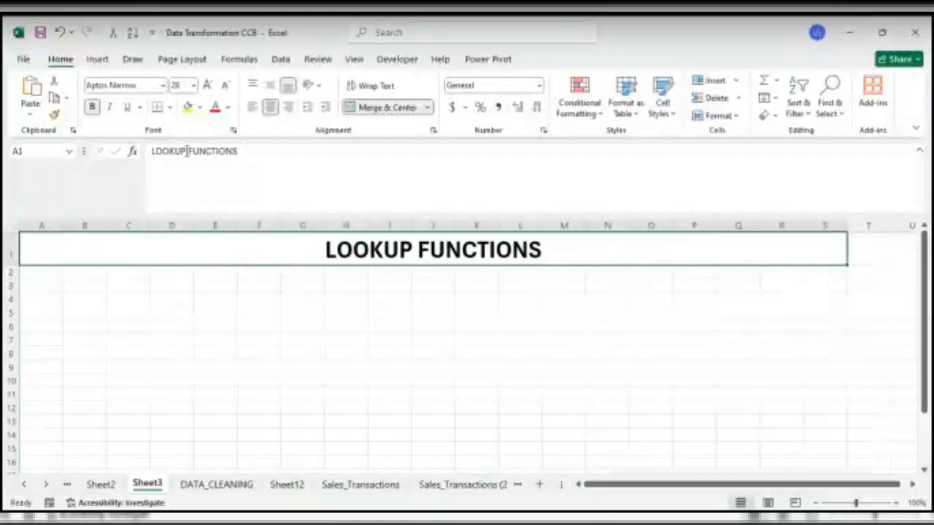
click(358, 311)
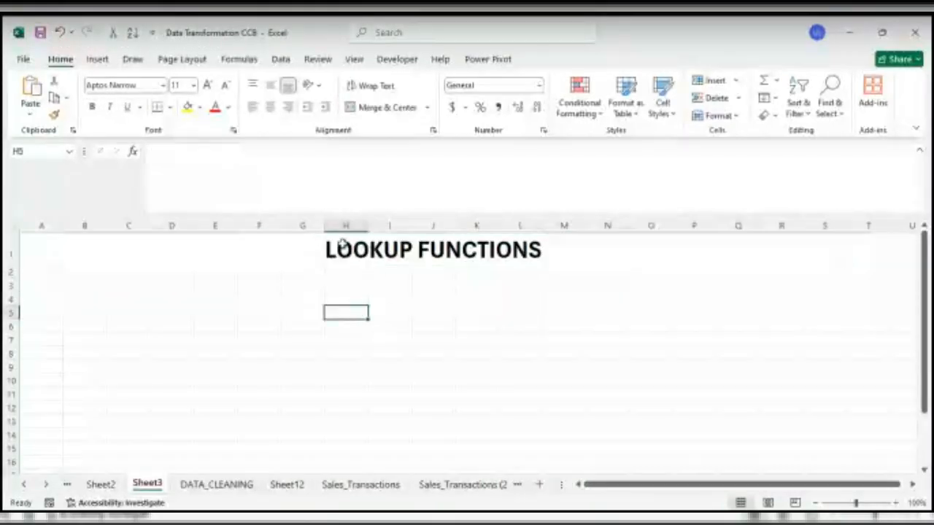
Enter "Vertical Lookup=VLOOKUP" in cell A2 as the first item under the title.
click(422, 250)
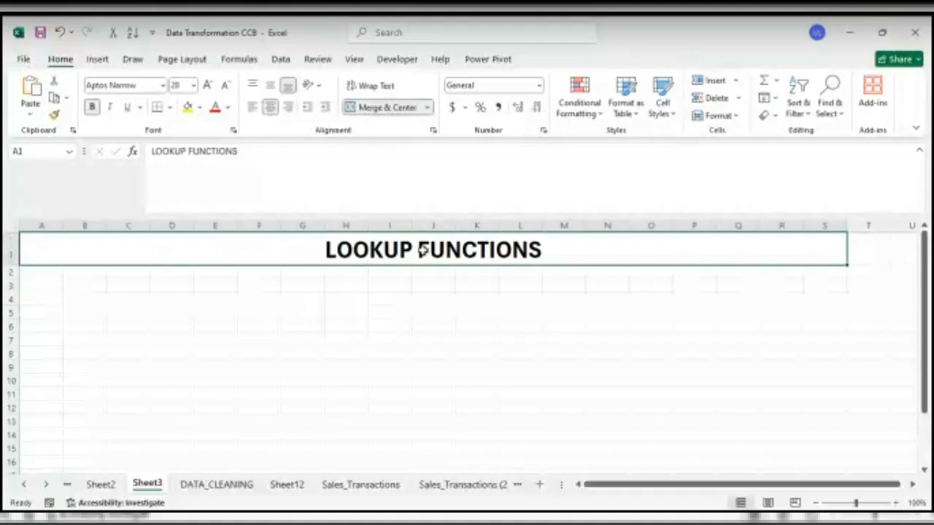
click(51, 283)
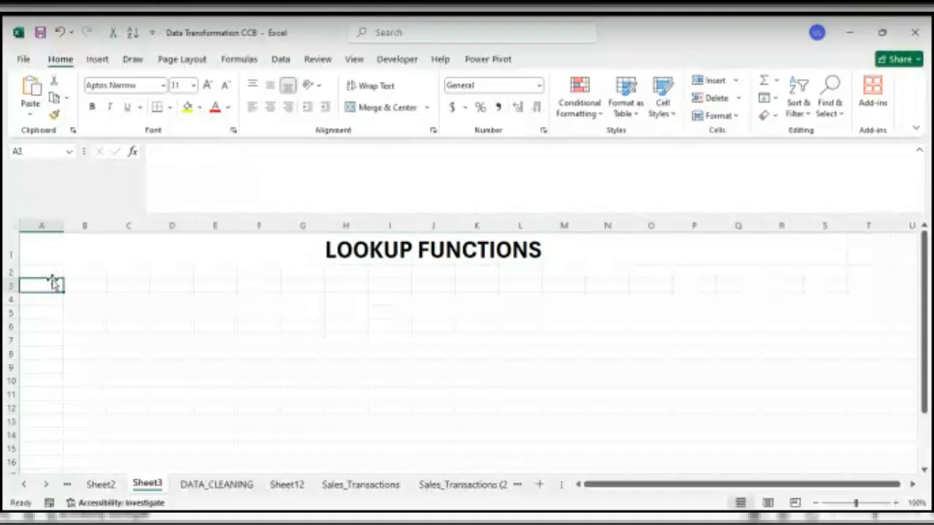
click(51, 273)
text(V)
key(BackSpace)
text(Vert)
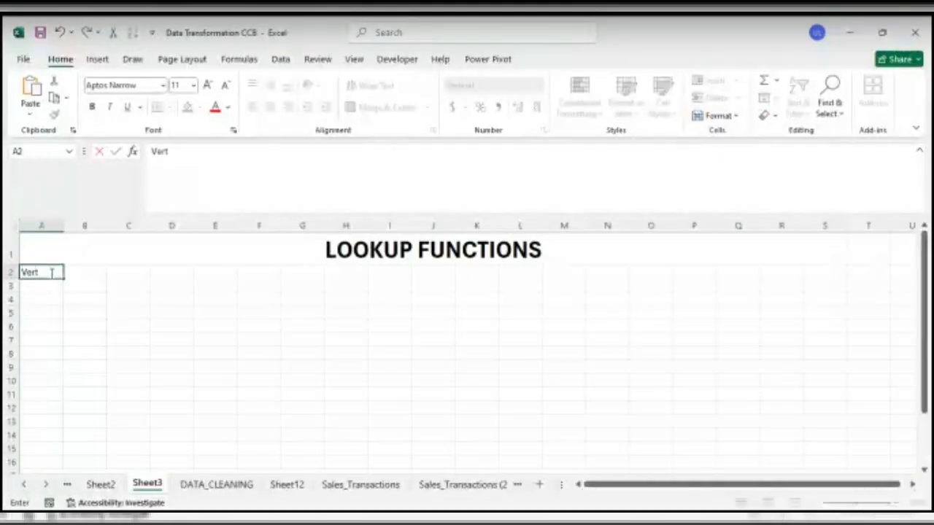
text(ical Lookup)
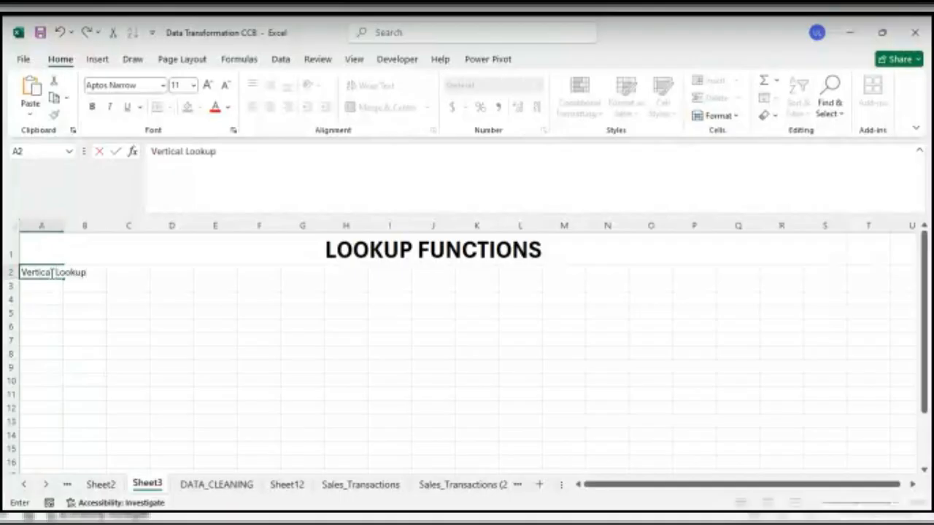
click(237, 146)
text(*)
text(VLOOKU)
text(P)
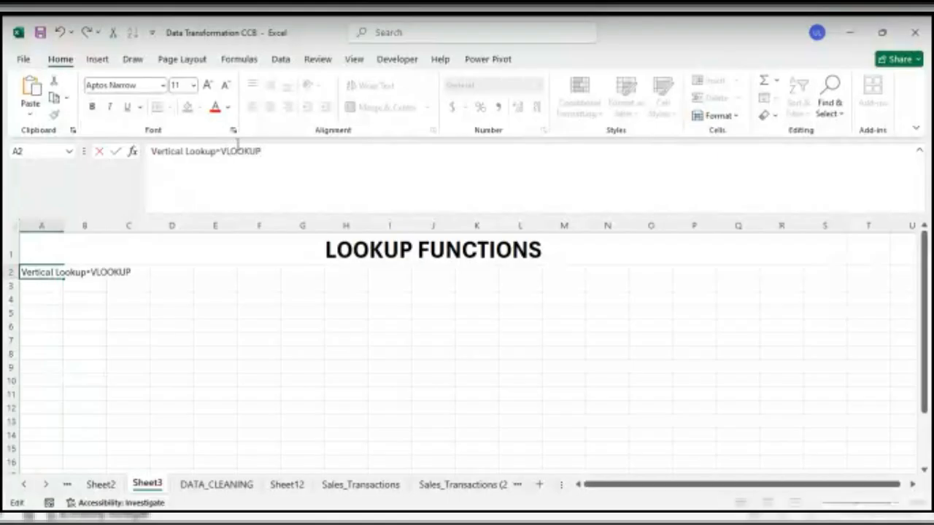
key(Return)
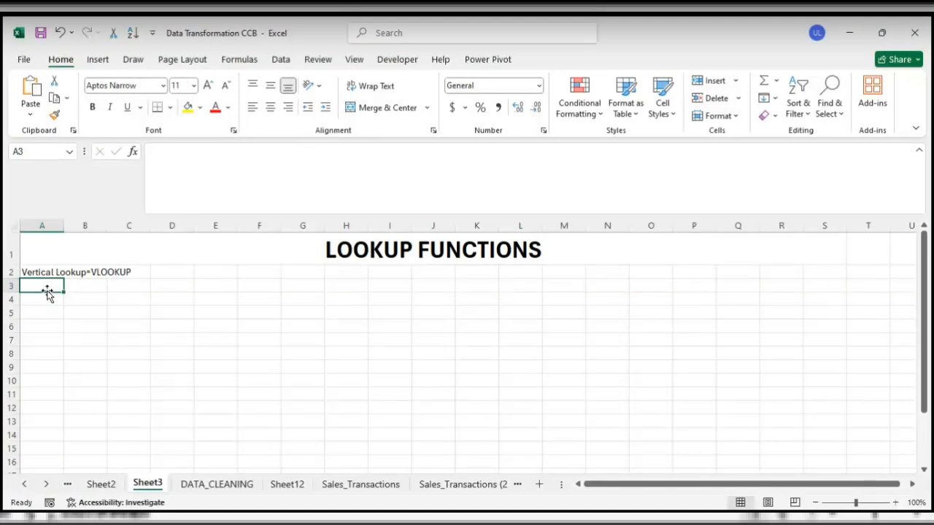
List "Horizontal Lookup", "Index", "Match" and "Index-match" in cells A3 to A6.
text(Horizontal Lookup)
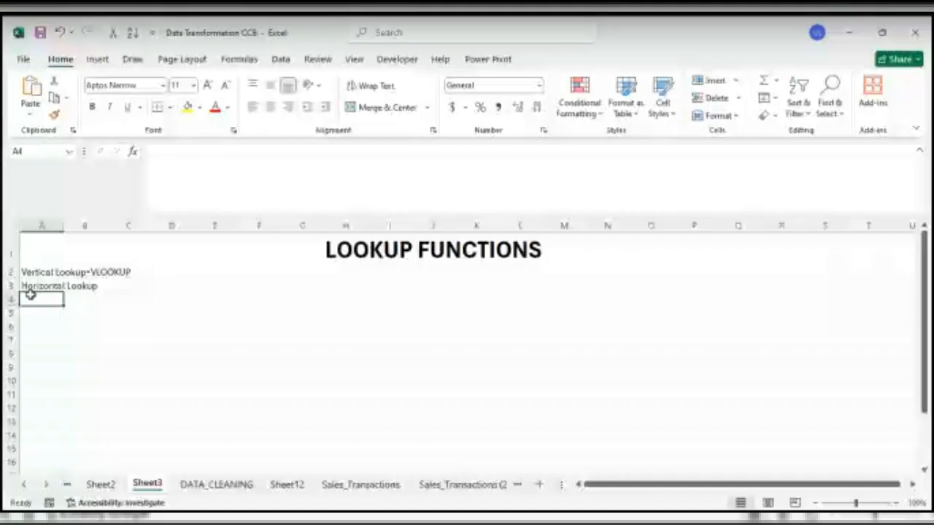
double_click(34, 299)
text(Index)
key(Return)
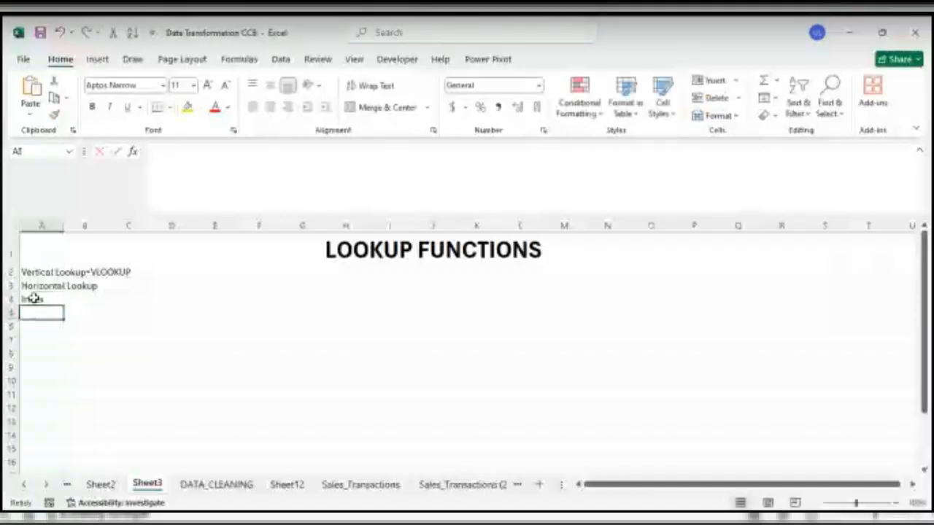
text(Match)
key(Return)
text(Index)
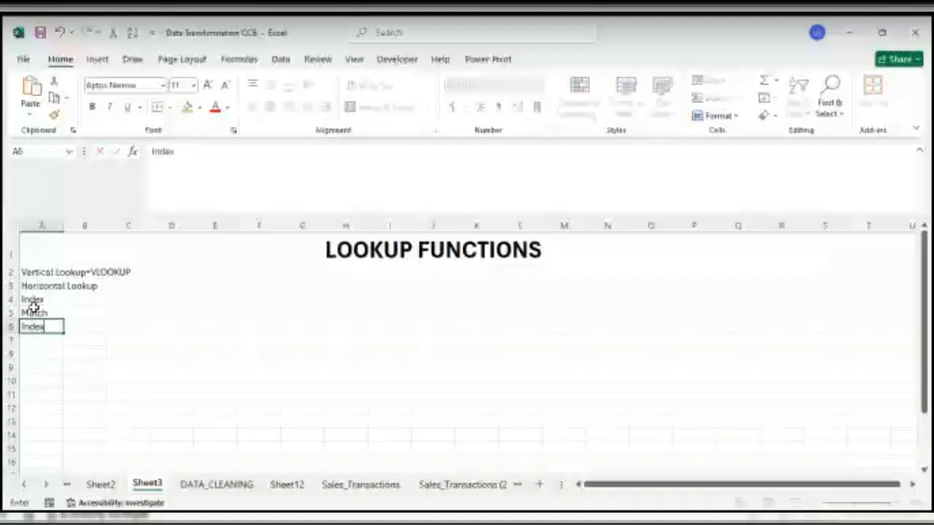
text(-match)
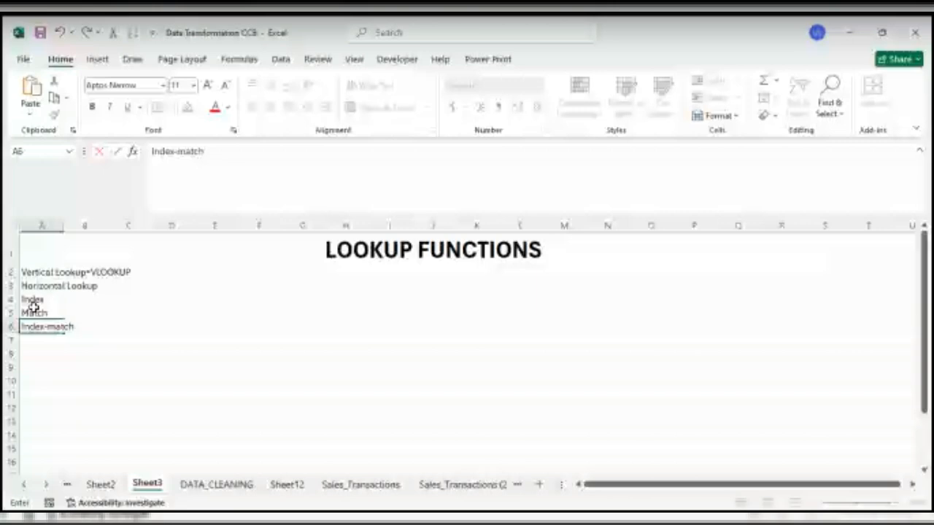
key(Return)
key(Return)
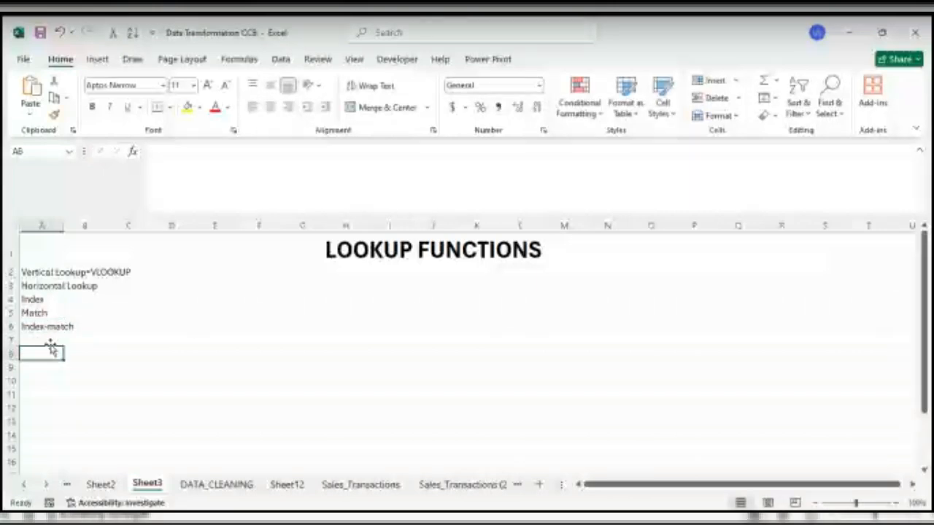
Enter "Xlookup" in cell A7 below the Index-match item.
click(40, 325)
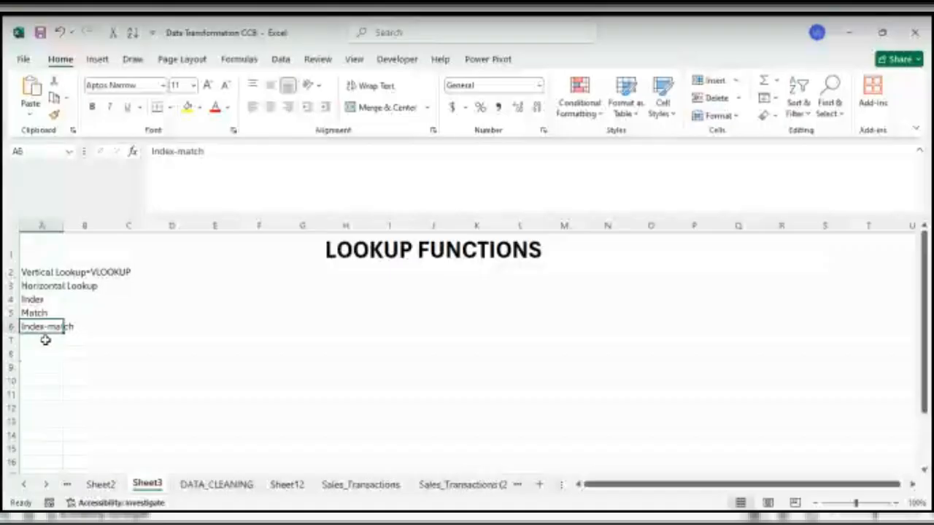
click(46, 340)
click(50, 353)
click(49, 340)
text(Xlookup)
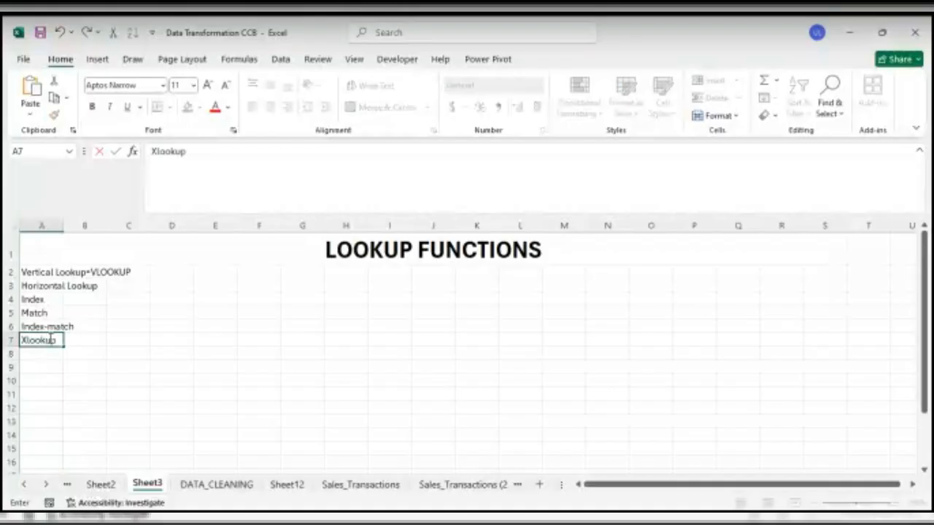
key(Return)
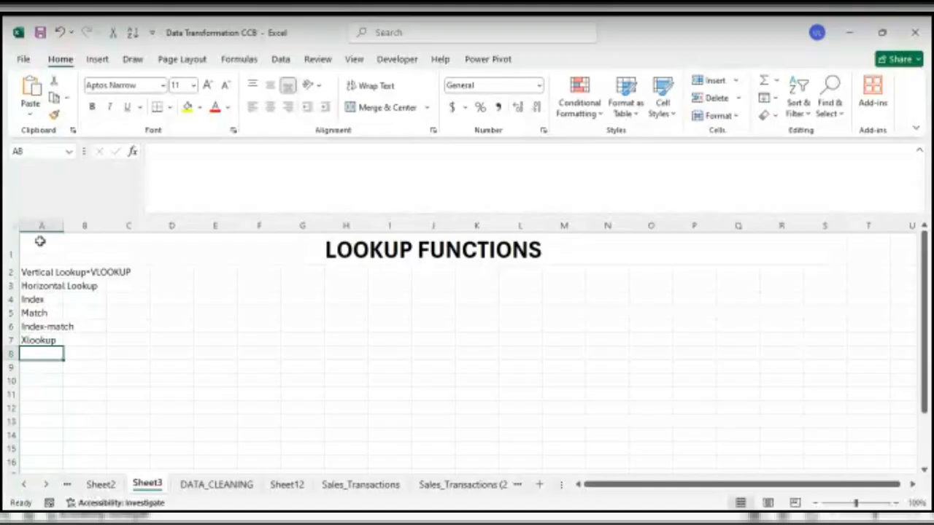
Autofit the column widths of the whole sheet so column A fits its longest entry.
click(7, 227)
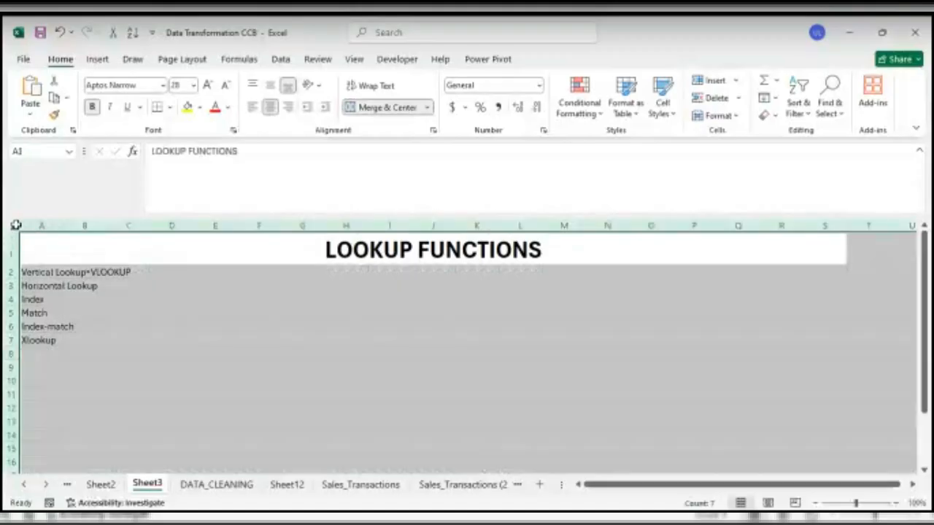
double_click(64, 223)
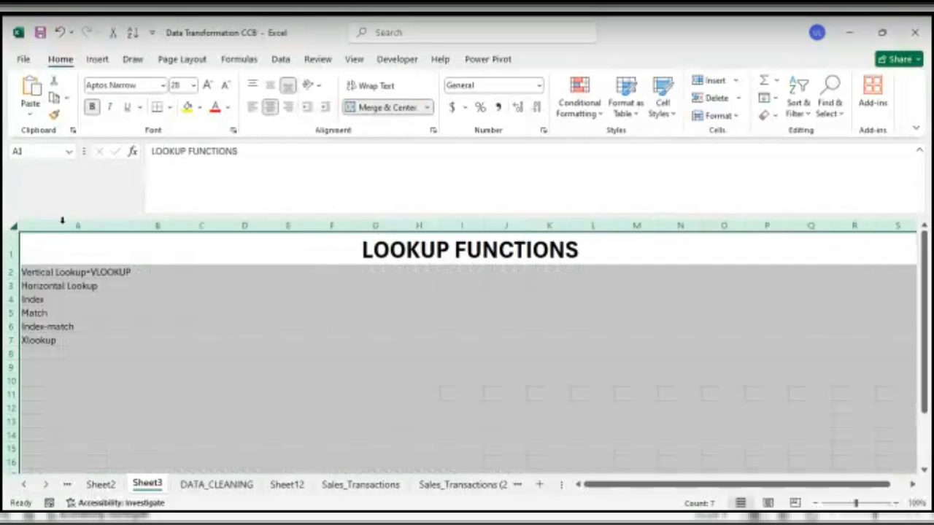
click(148, 330)
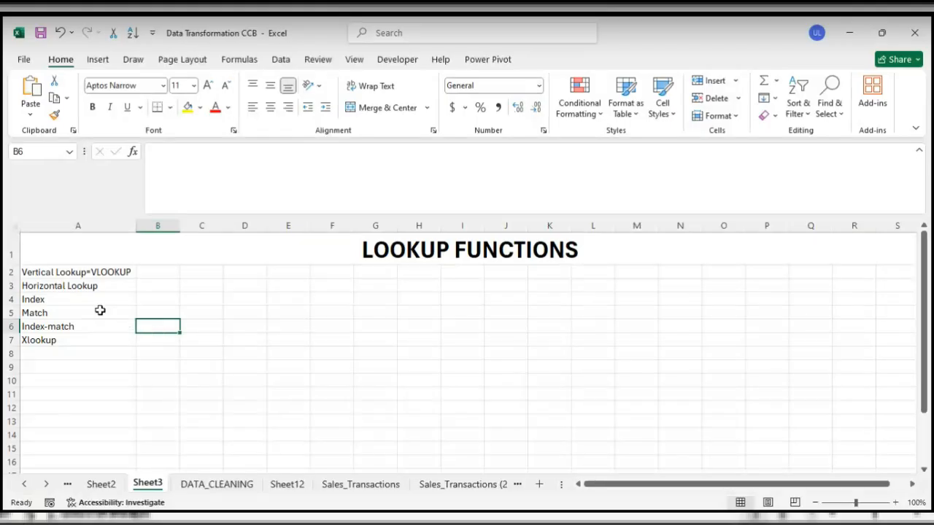
Insert six blank rows between the title and the Vertical Lookup row.
click(10, 272)
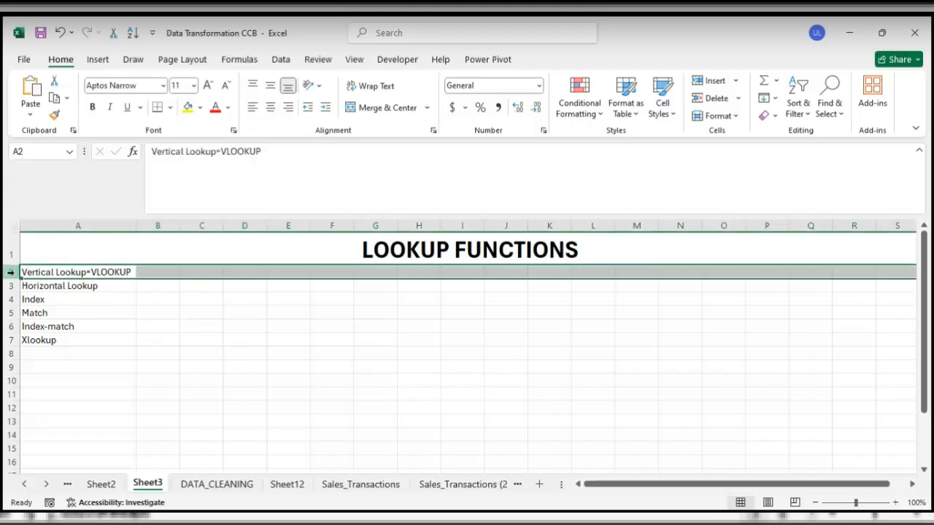
key(ctrl+shift+plus)
key(ctrl+shift+plus)
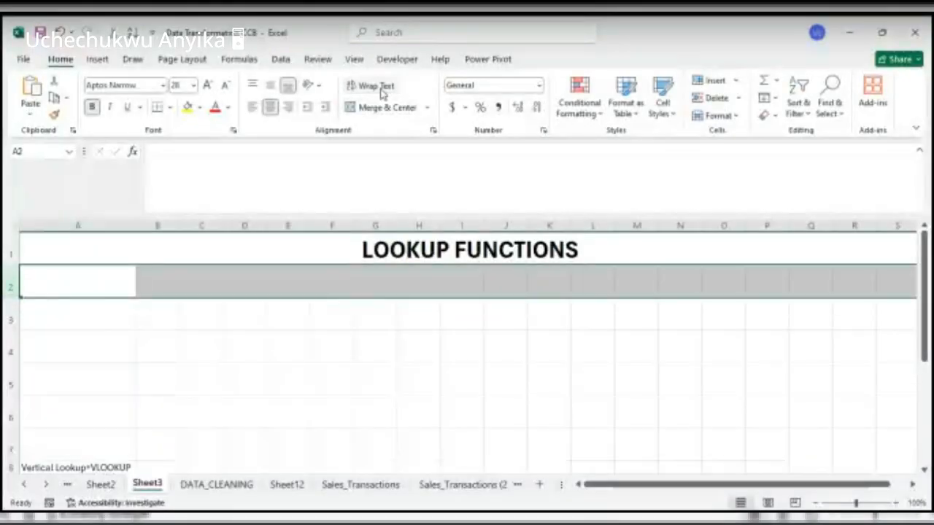
Enter the sample numbers 2, 3, 6, 8 and 9 in cells A2 to A6 below the title.
click(241, 337)
click(109, 287)
text(2)
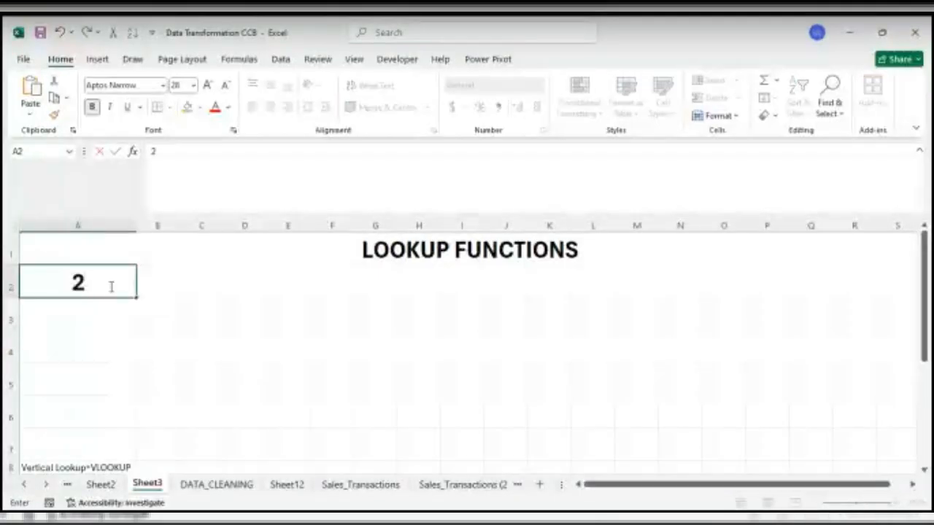
key(Return)
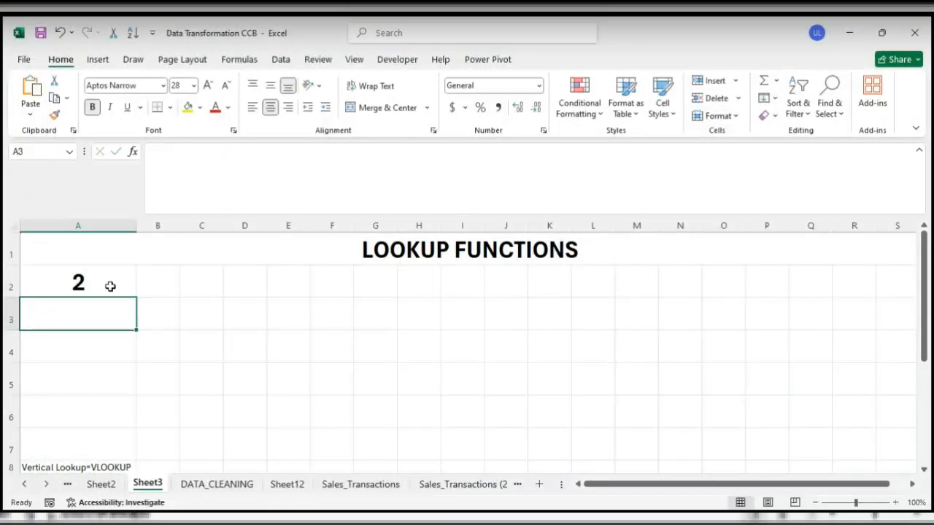
text(3)
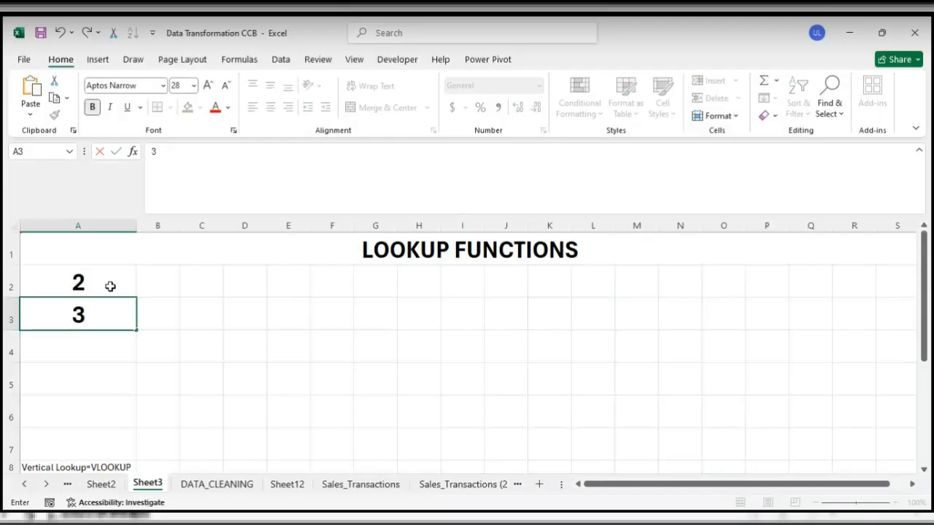
key(Return)
text(6)
key(Return)
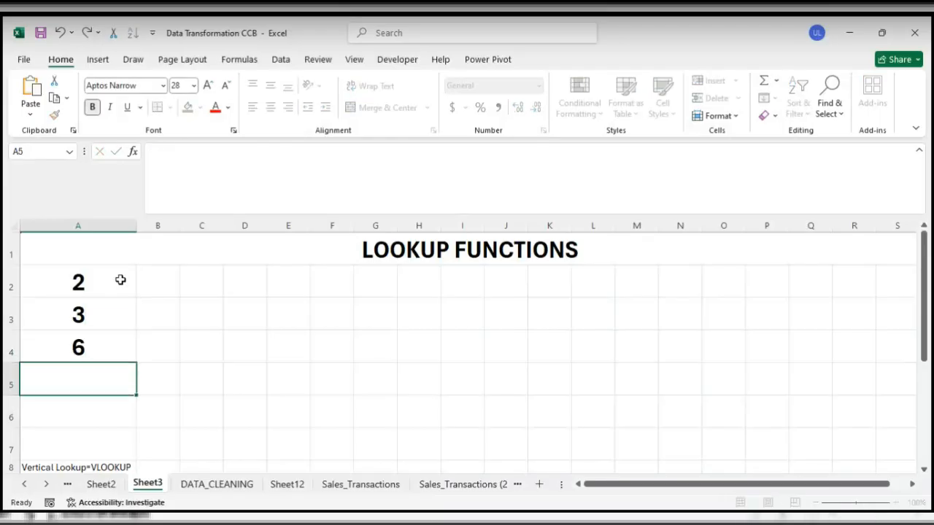
text(8)
key(Return)
text(9)
key(Return)
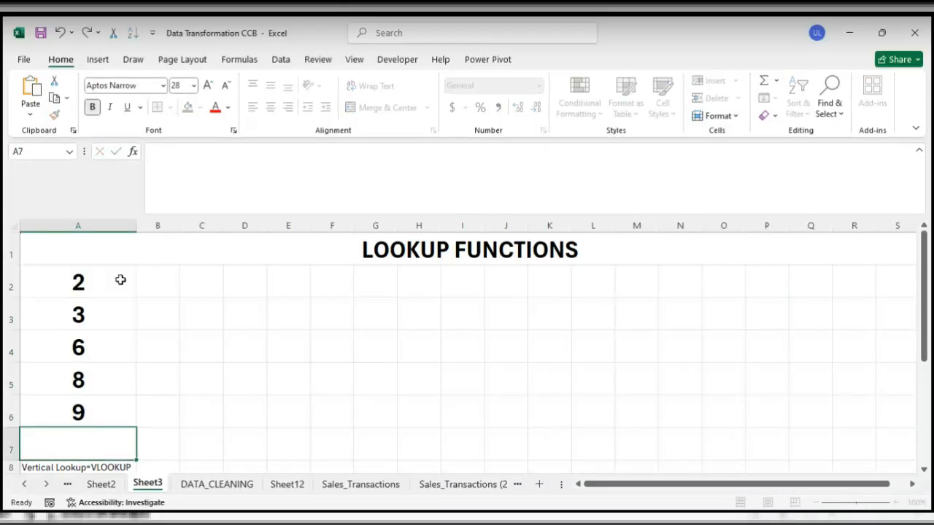
Enter 34, 56, 2, 4, 8 and 9 in cells B2 to B7, and 3 in cell A7.
click(160, 278)
text(3)
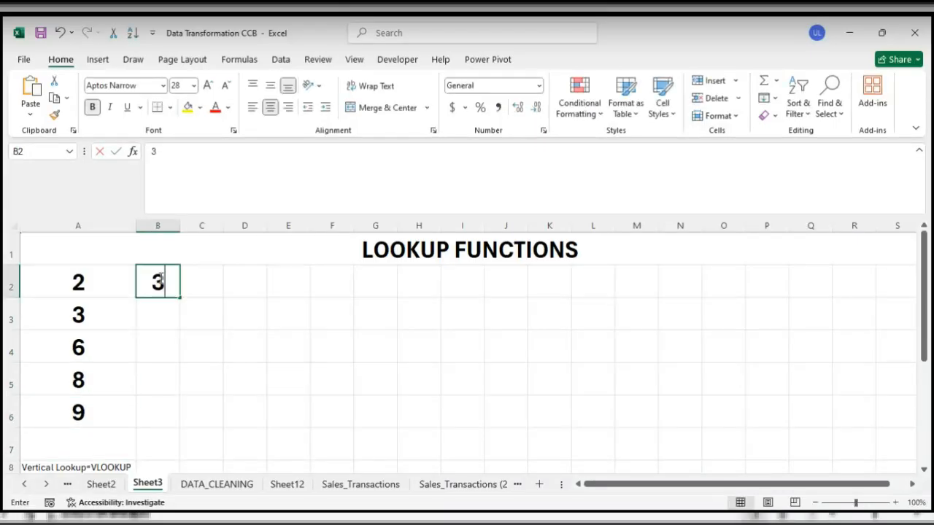
text(4)
key(Return)
text(56)
key(Return)
text(2)
key(Return)
text(4)
key(Return)
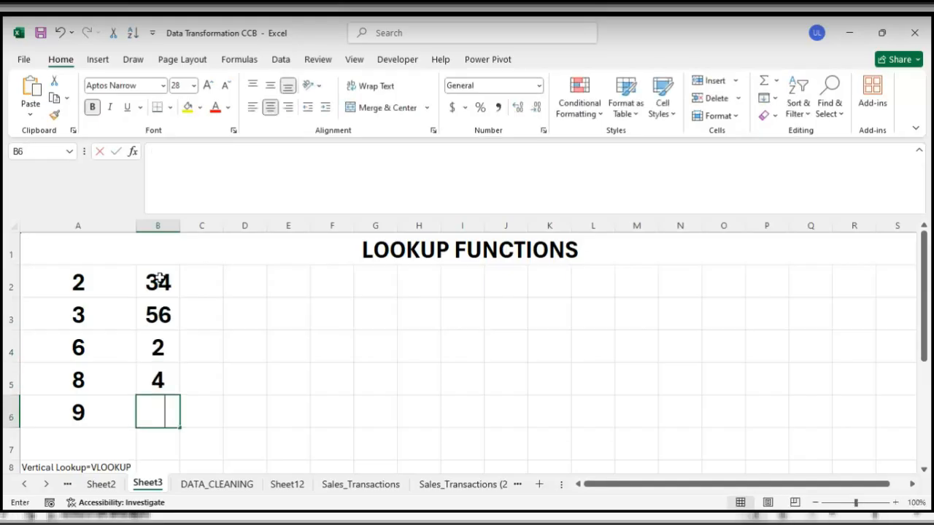
text(8)
key(Return)
text(9)
key(Left)
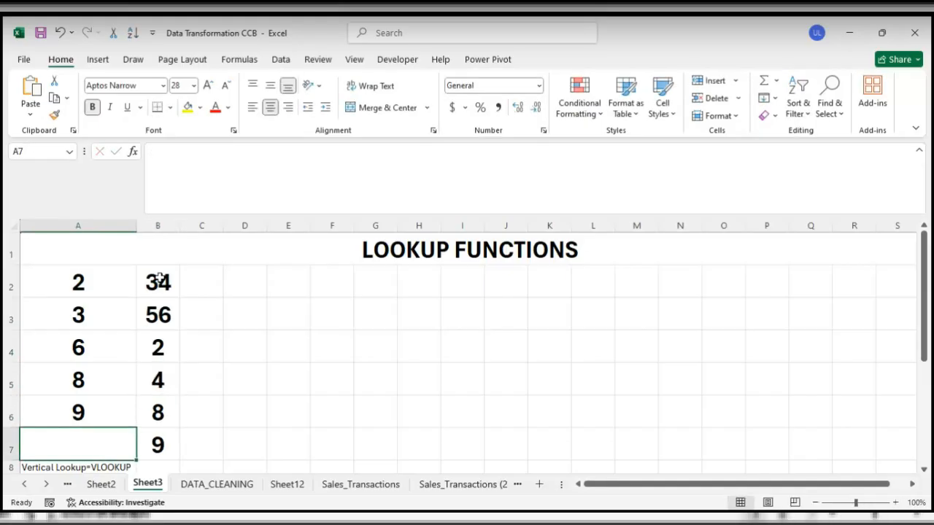
text(3)
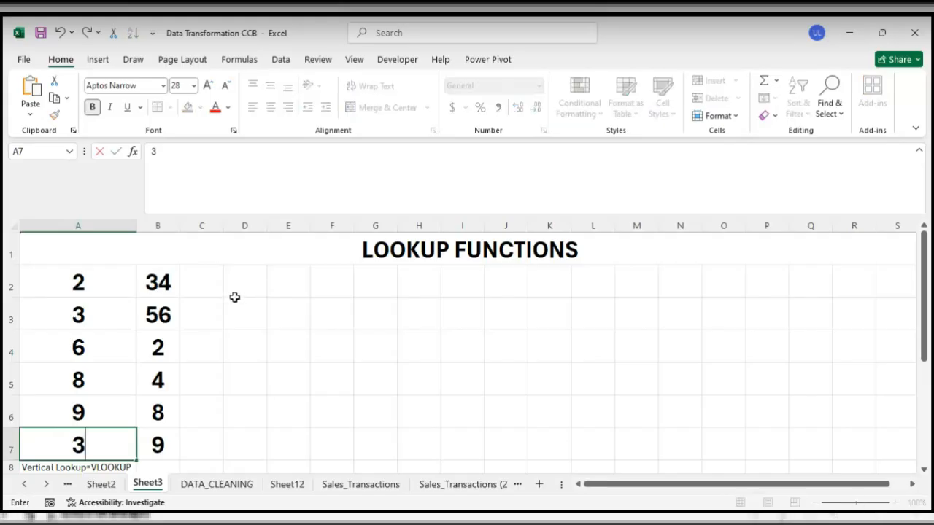
Multiply columns A and B with =A2*B2 in C2, filled down to C7, and autofit the sheet's column widths.
click(199, 289)
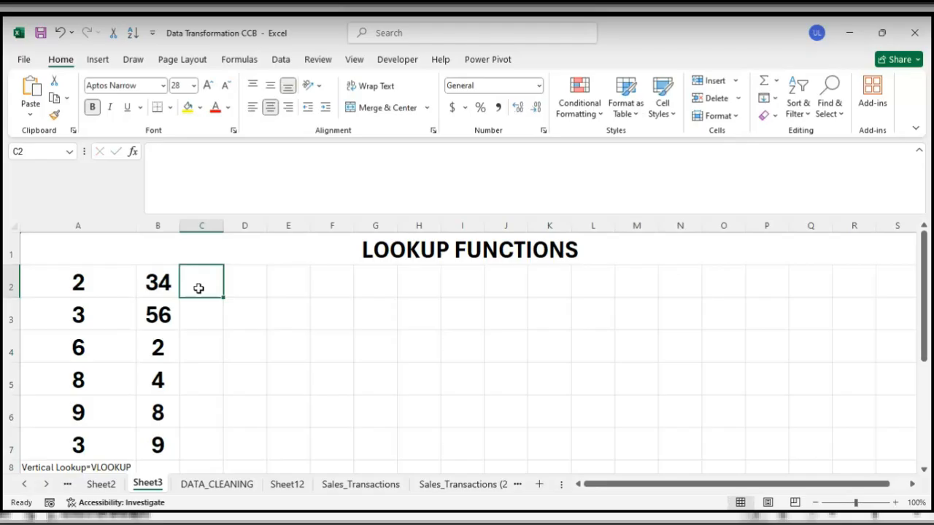
text(=)
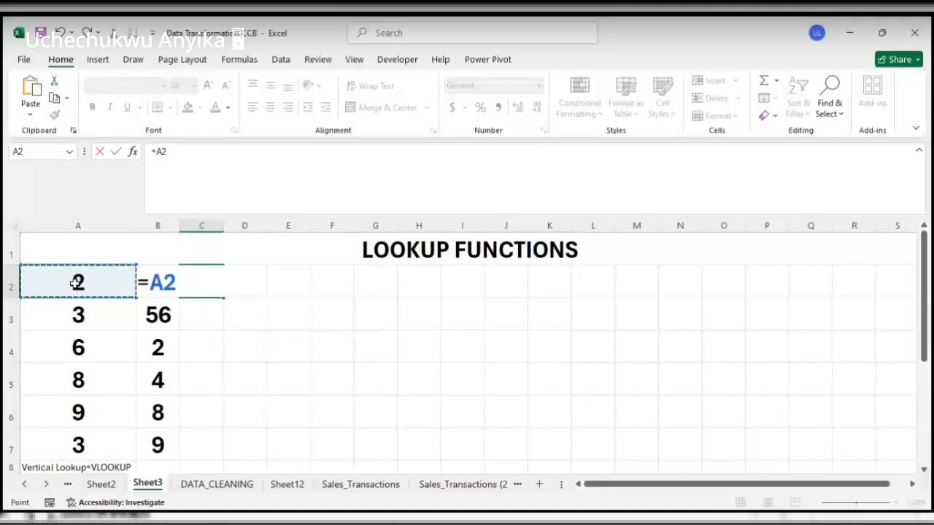
text(*)
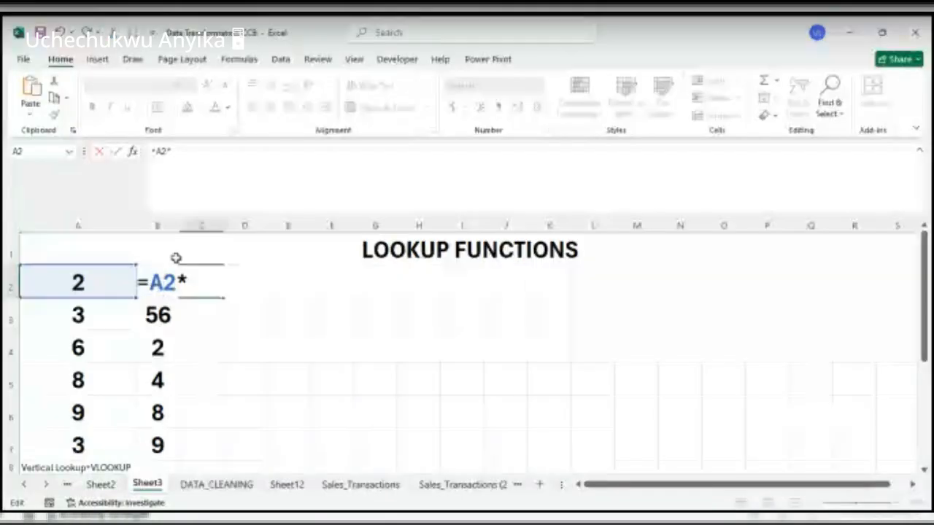
click(182, 158)
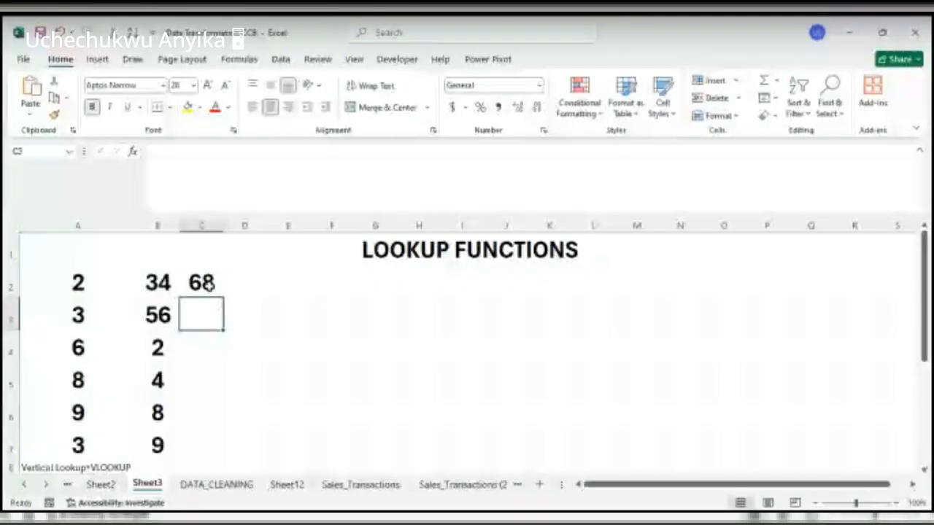
click(208, 285)
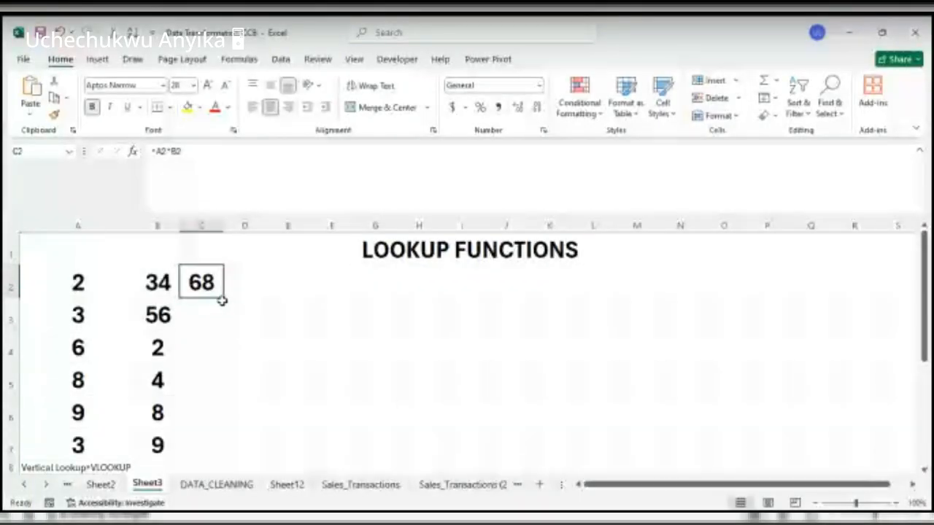
drag(221, 302, 223, 456)
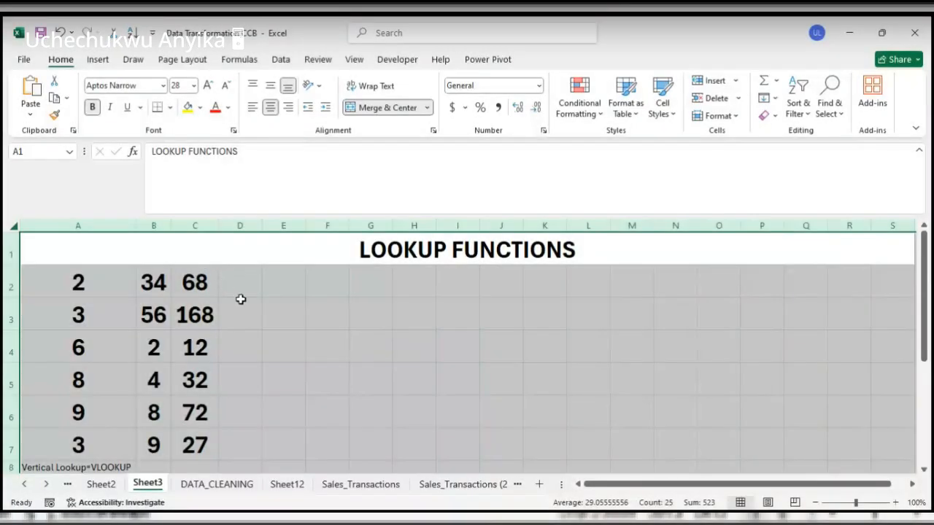
click(242, 302)
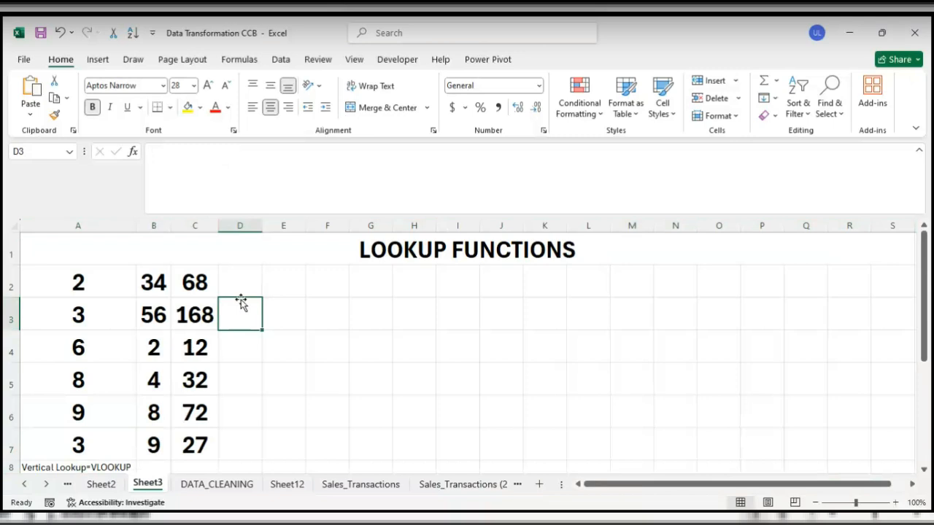
click(197, 284)
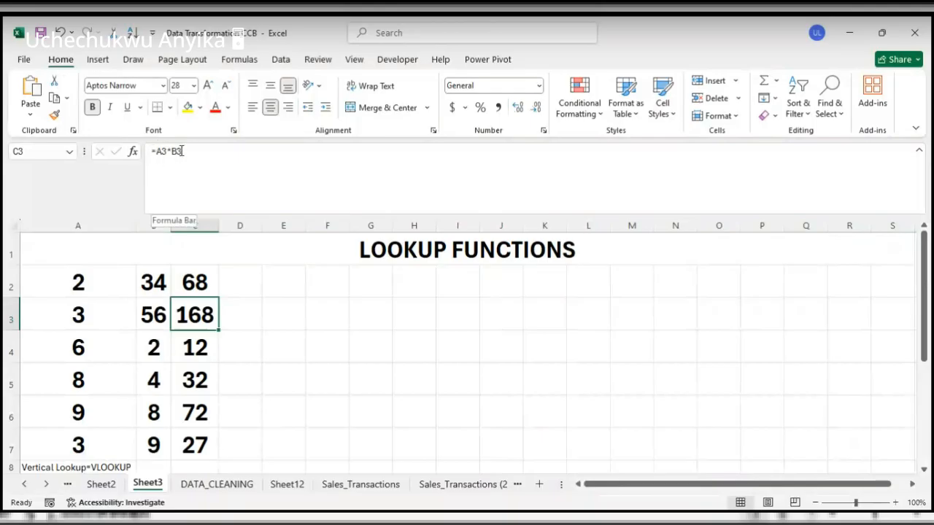
click(204, 352)
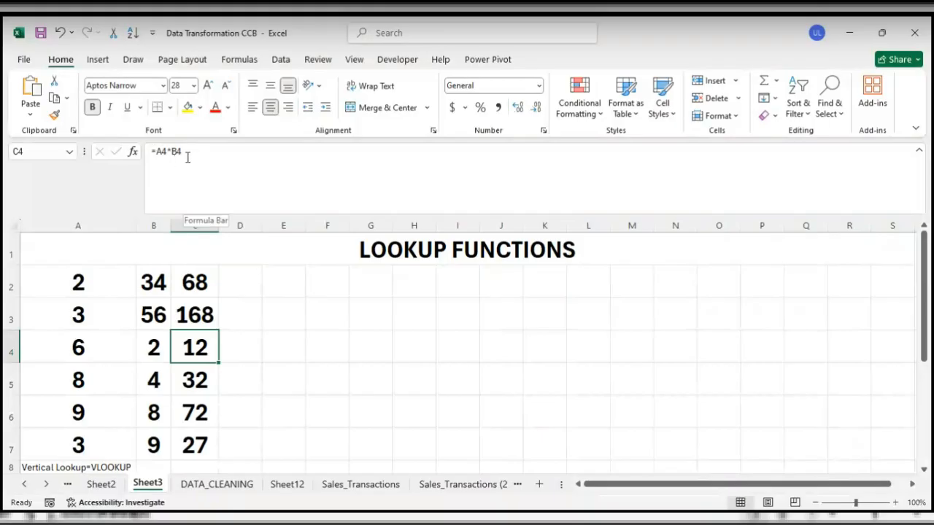
click(202, 380)
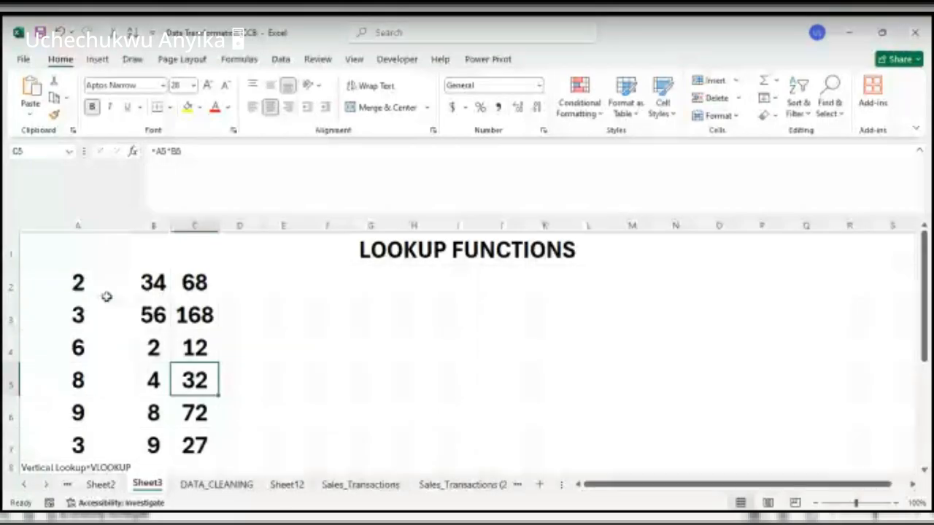
Make the A2 reference in C2 absolute with =$A$2*B2 and fill the formula down to C7.
click(194, 283)
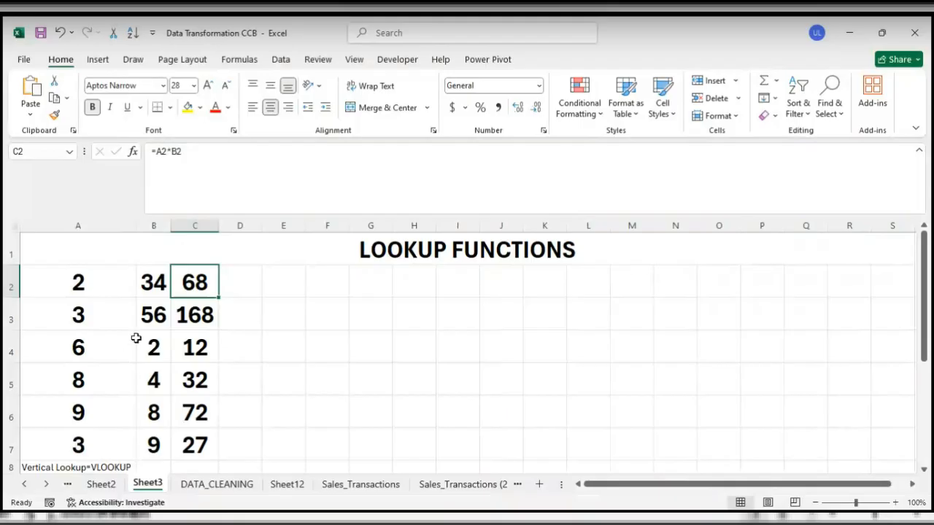
click(161, 154)
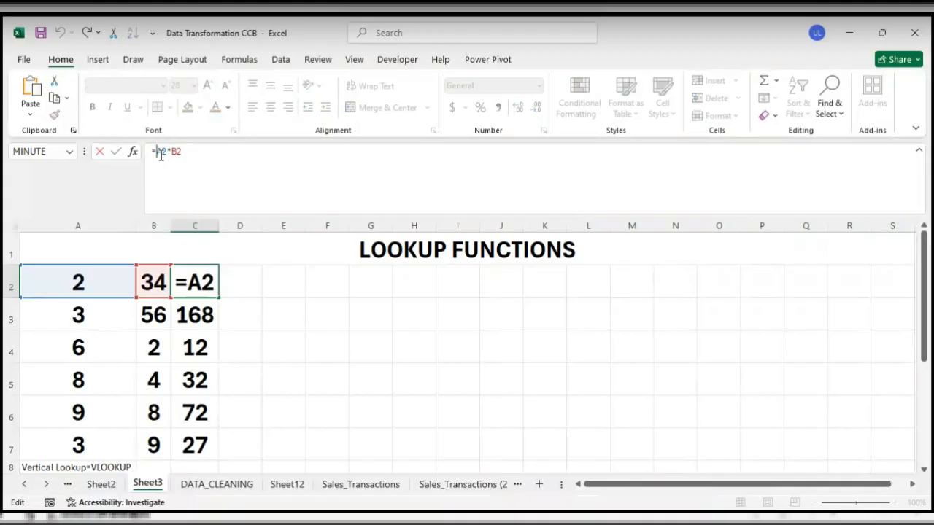
text($)
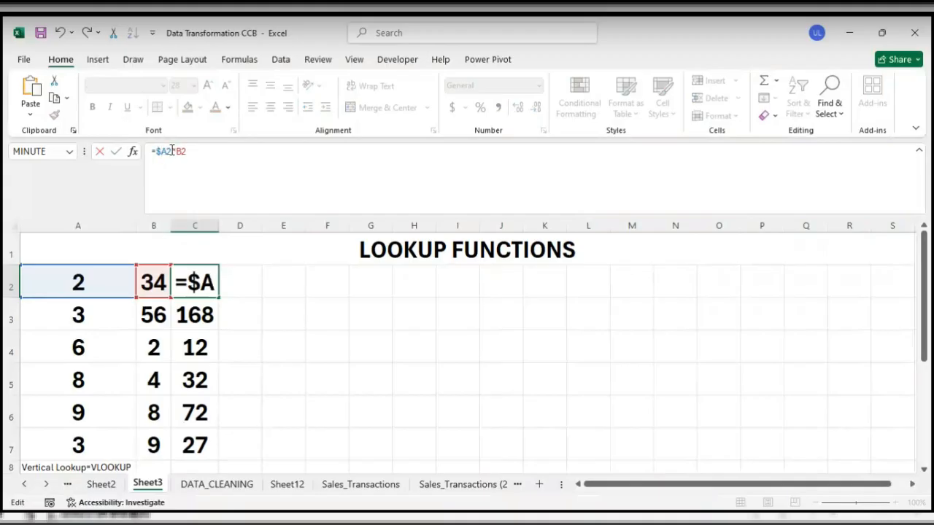
click(171, 151)
text($)
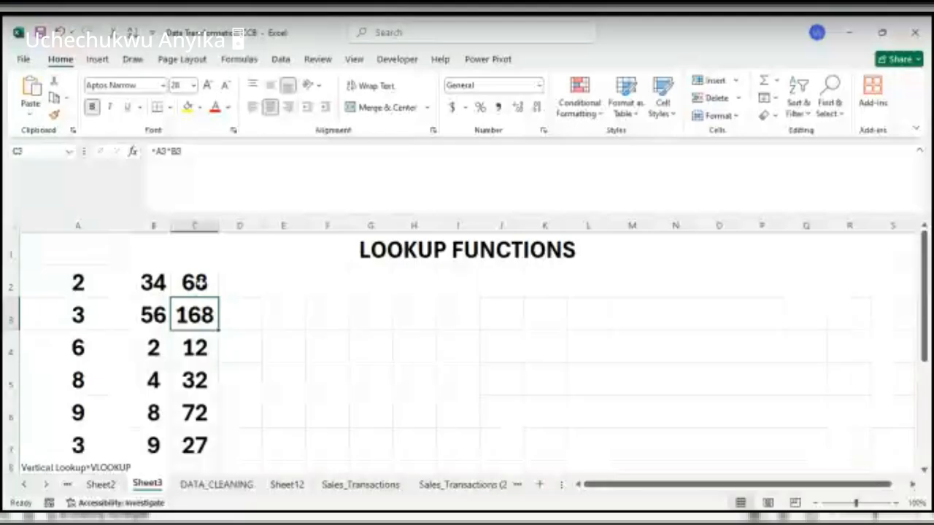
click(203, 287)
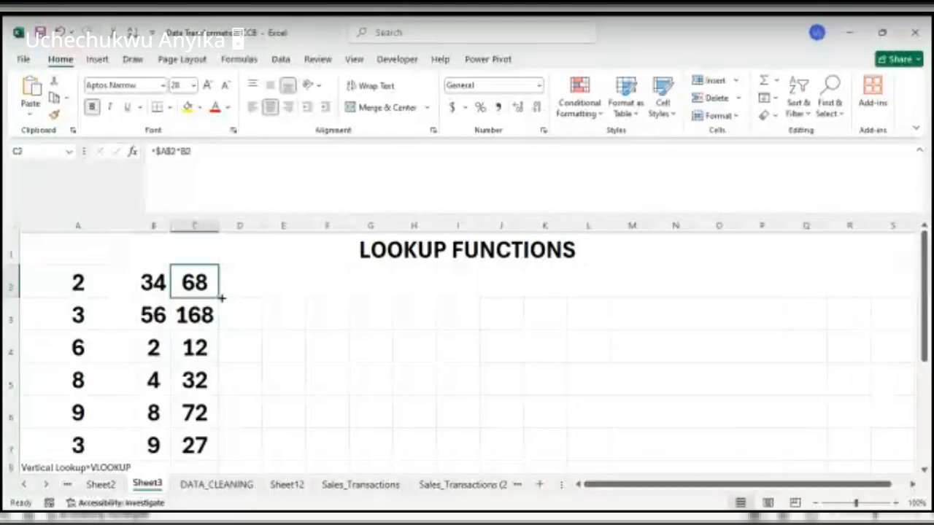
mouse_move(217, 297)
mouse_down()
mouse_move(202, 348)
mouse_move(205, 457)
mouse_up()
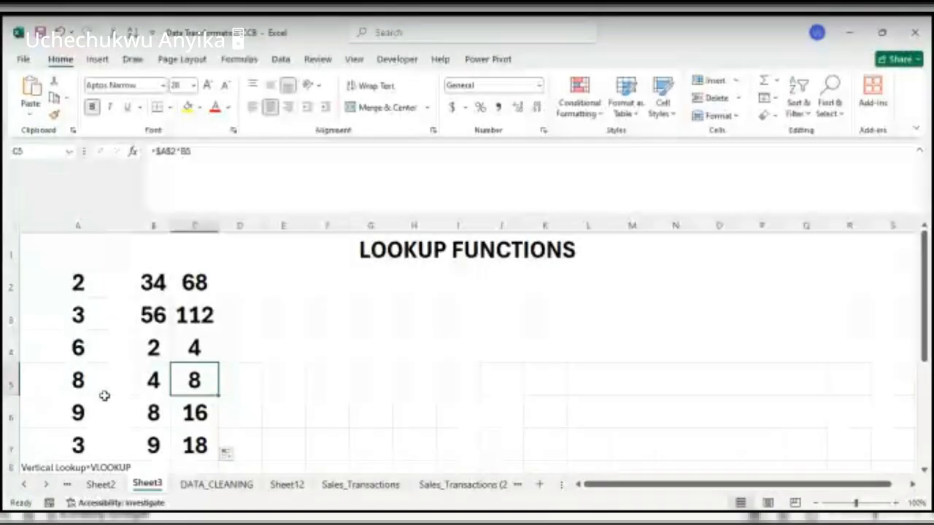
click(153, 413)
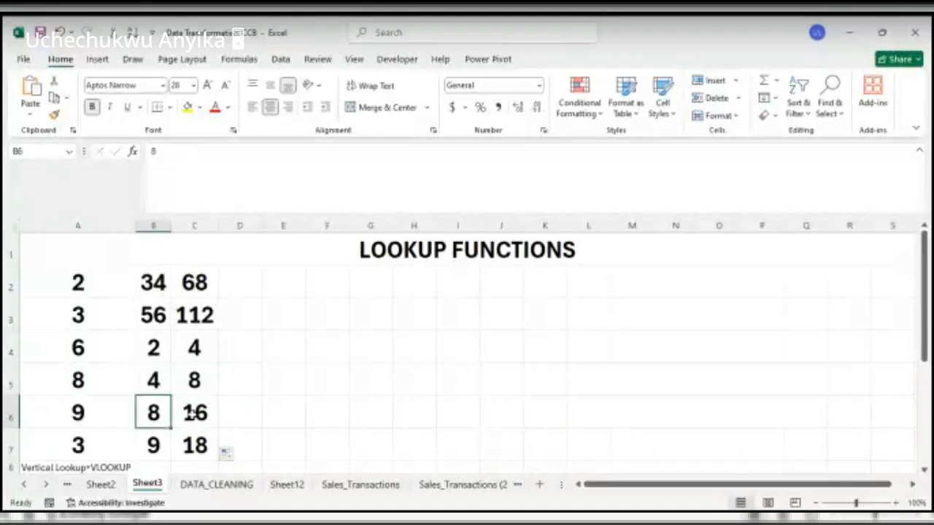
Make the B6 reference in cell C6 absolute as well, using =$A$2*$B$6.
click(191, 413)
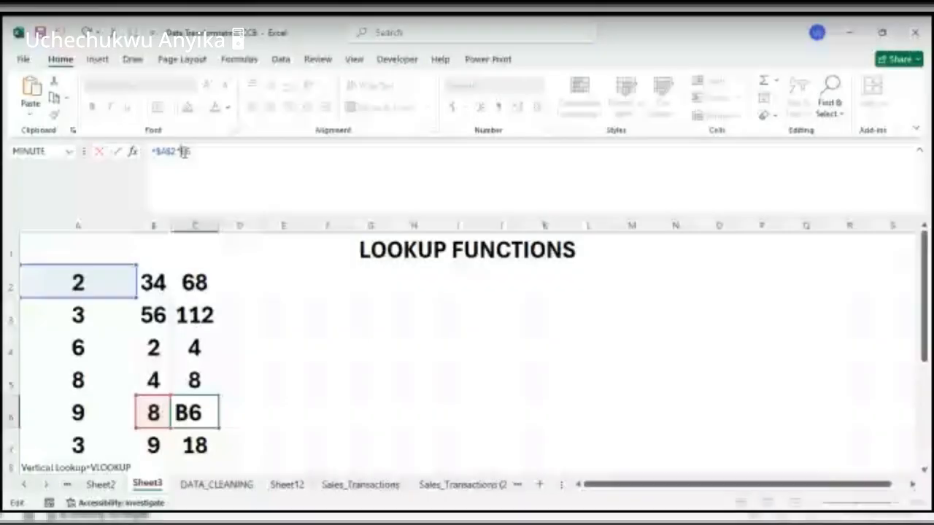
text($A)
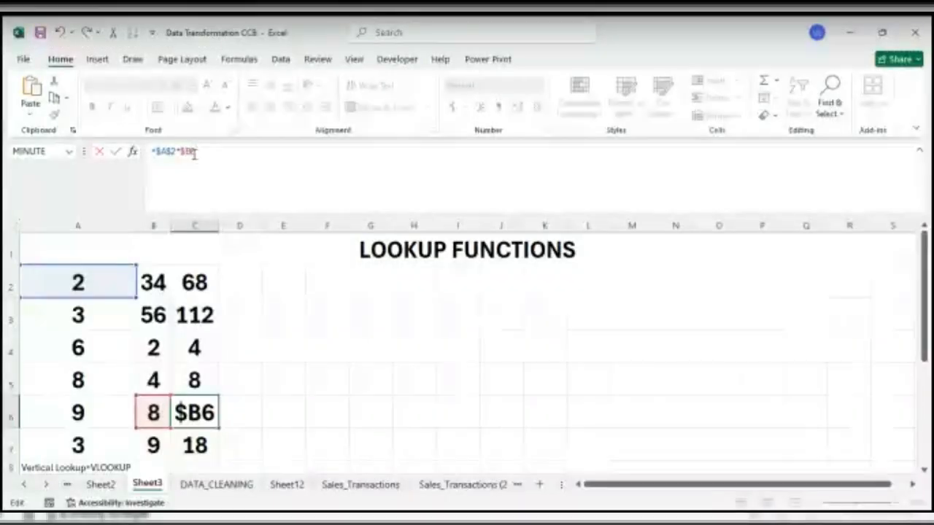
text($)
key(Return)
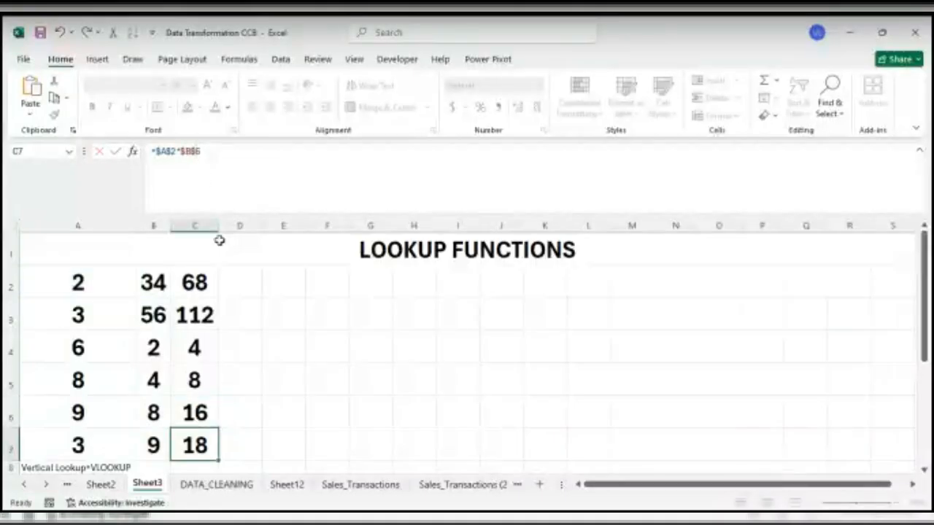
Lock both references in C2 with =$A$2*$B$2 and fill the formula down to C7.
click(194, 285)
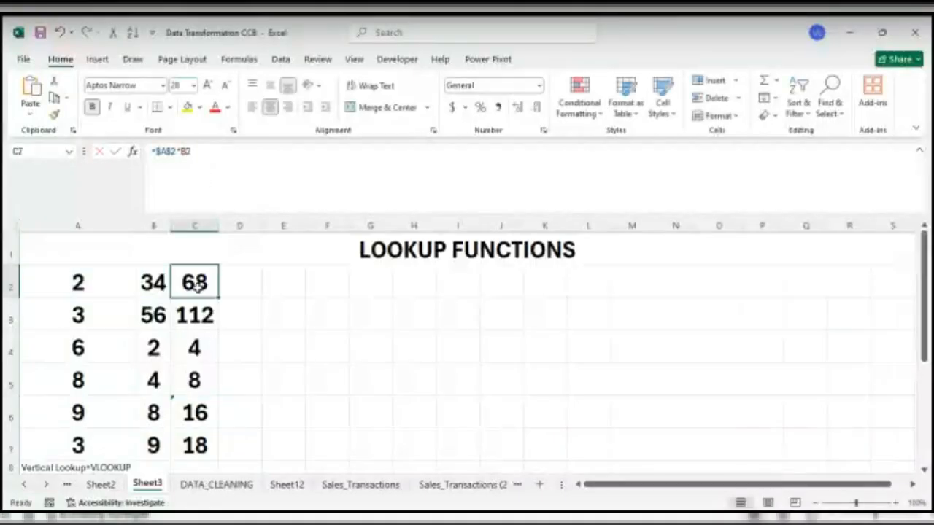
click(183, 151)
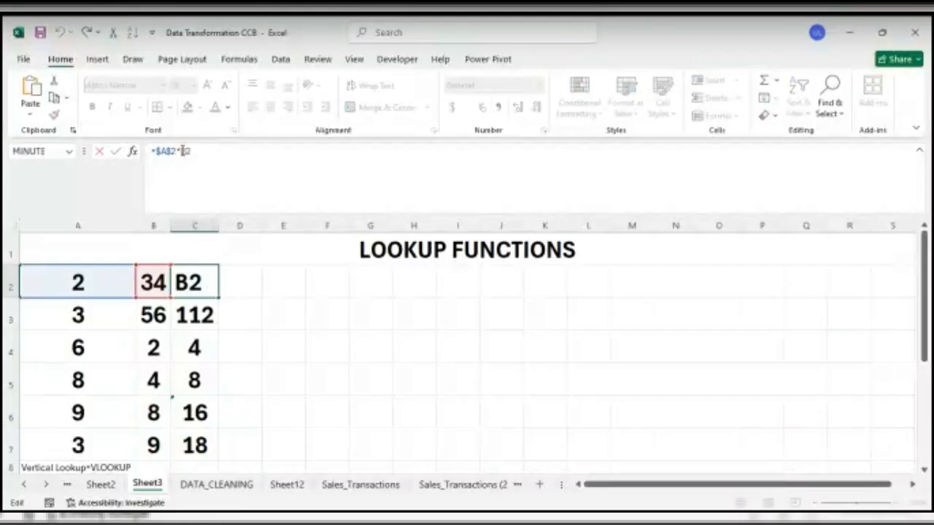
text($A)
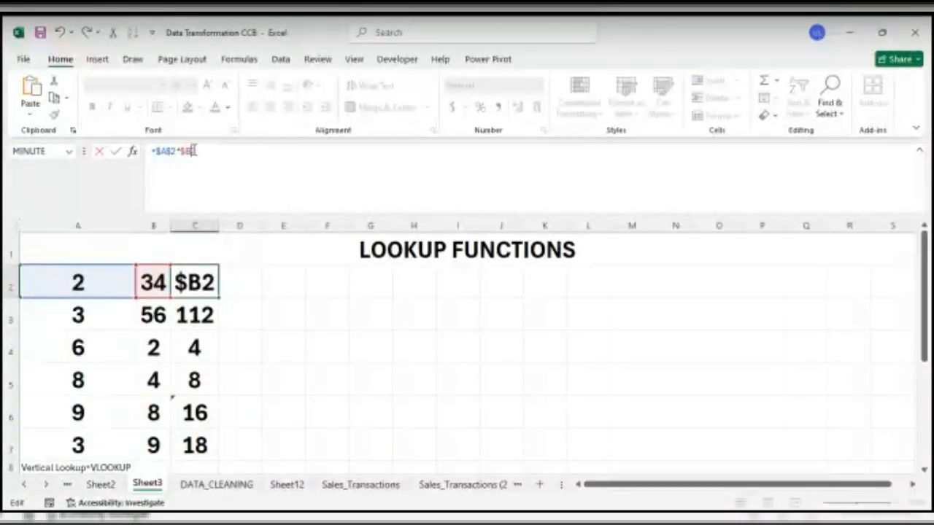
text($)
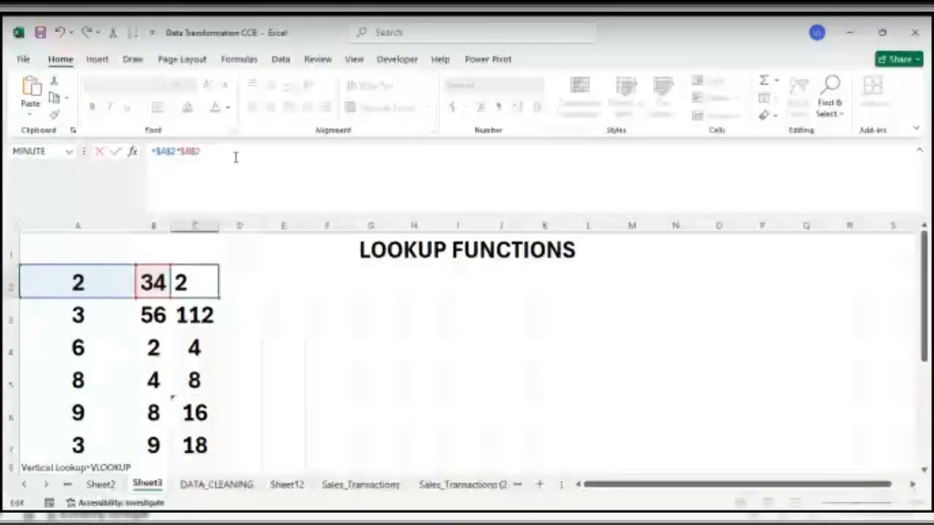
key(Return)
click(205, 277)
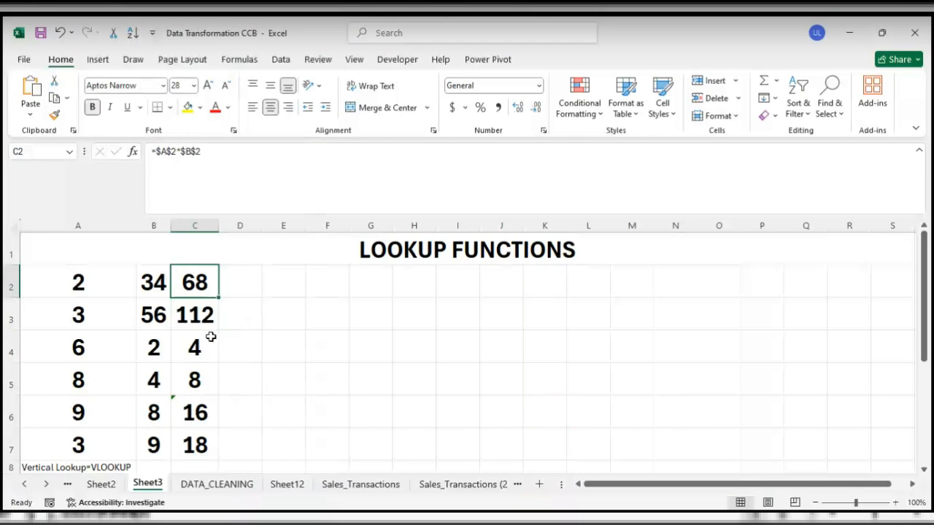
drag(218, 297, 210, 447)
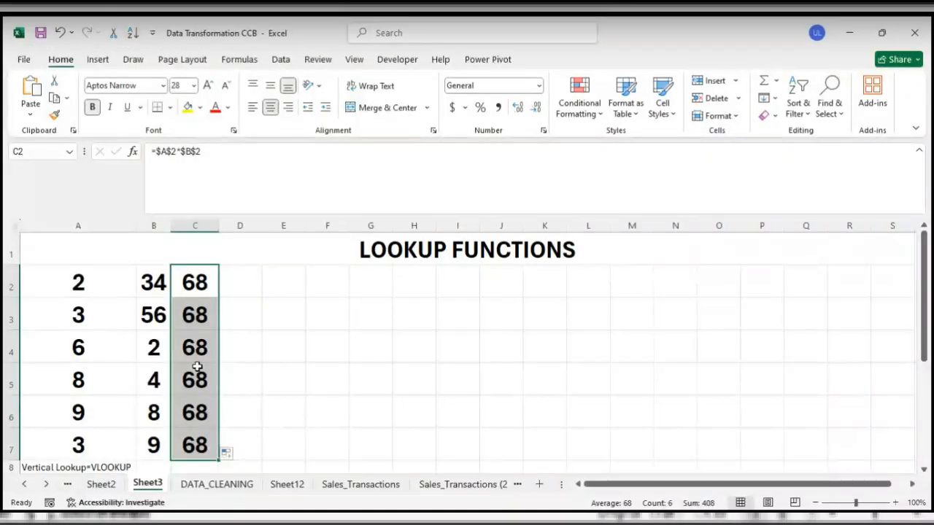
Make the B2 reference in C2 relative again with =$A$2*B2 and fill the formula down to C7.
click(204, 157)
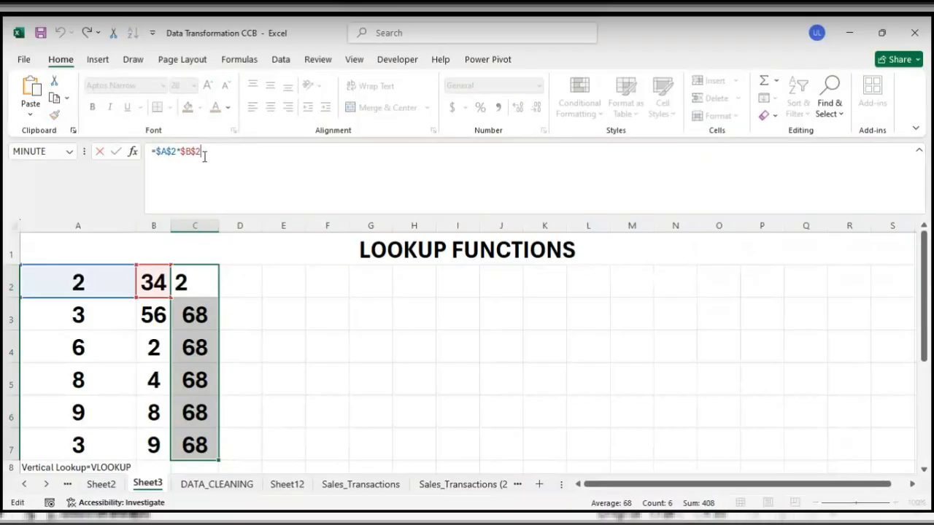
key(BackSpace)
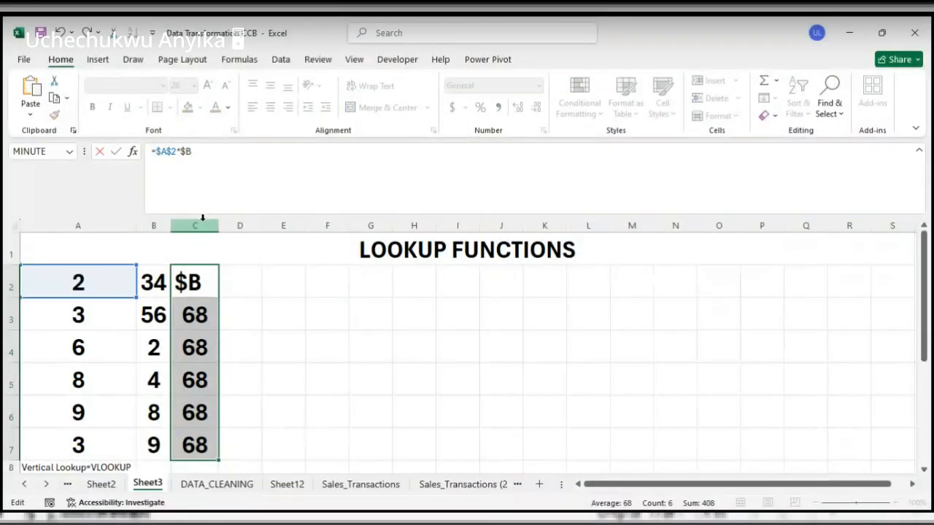
key(Return)
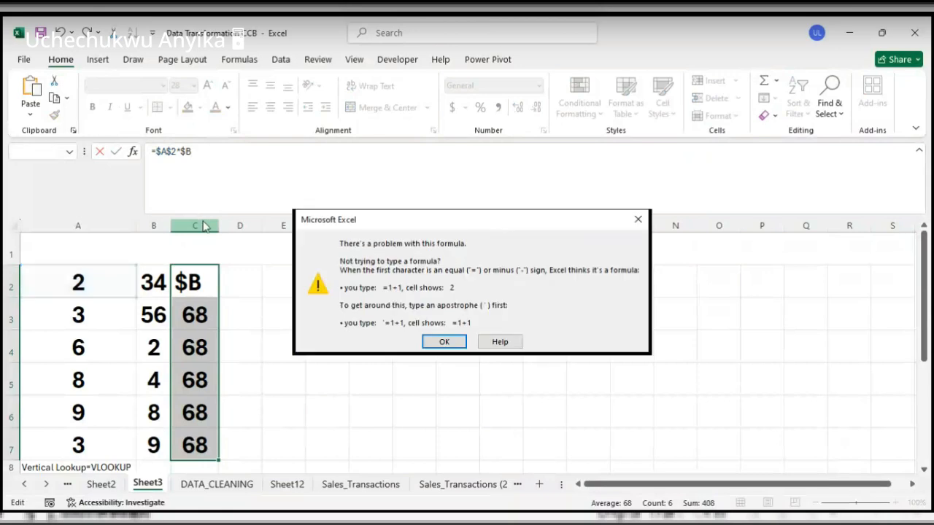
click(444, 341)
key(BackSpace)
key(BackSpace)
text(B2)
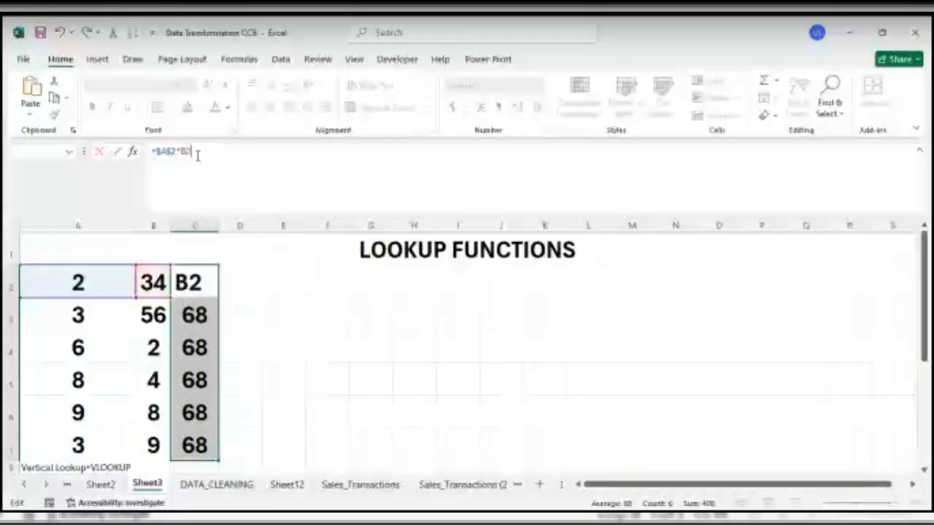
key(Return)
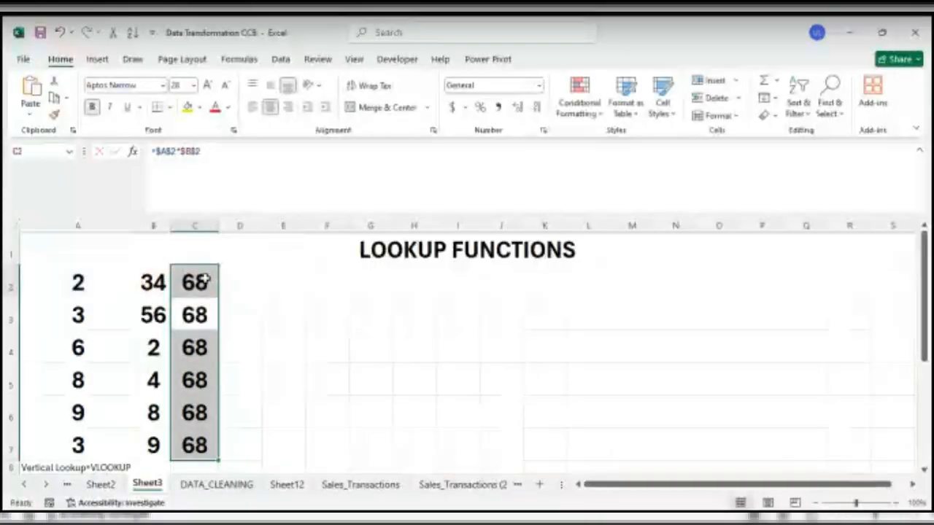
click(221, 305)
click(205, 291)
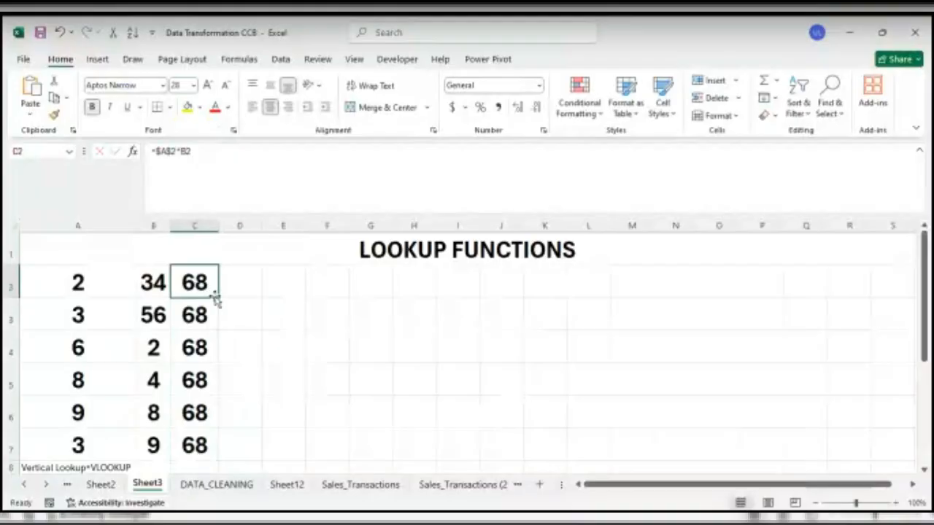
drag(216, 296, 213, 451)
Insert a new column before column C and enter 4, 5, 6, 8, 9 and 1 in C2 to C7.
click(194, 224)
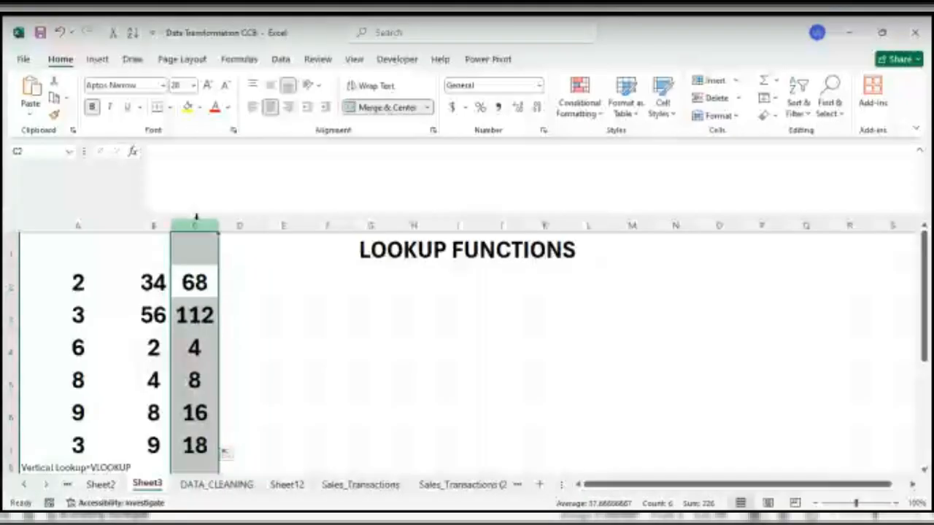
key(ctrl+shift+plus)
click(188, 286)
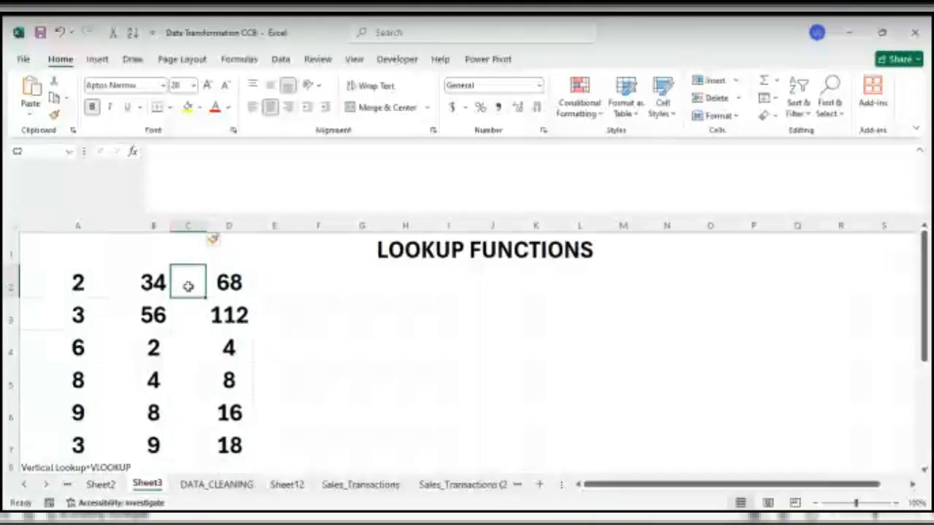
text(4)
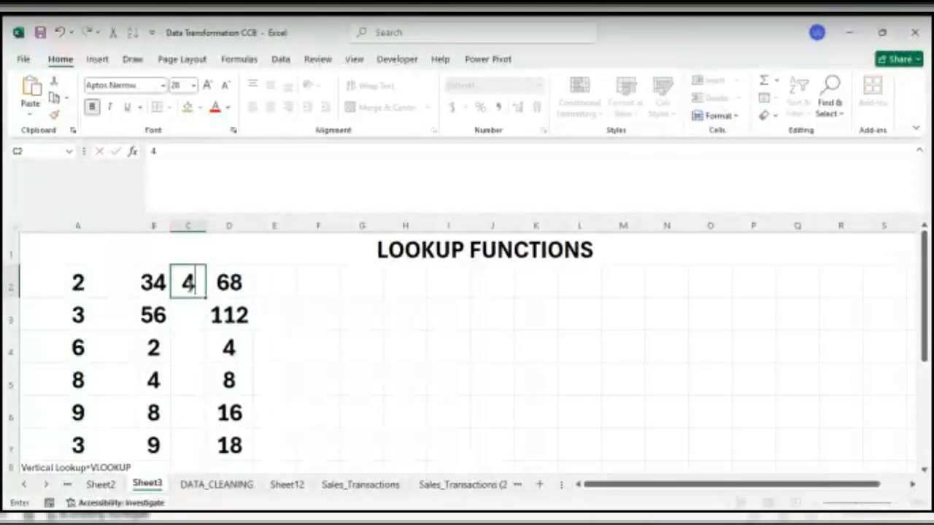
key(Return)
text(E)
key(BackSpace)
text(5)
key(Return)
text(6)
key(Return)
text(8)
key(Return)
text(9)
key(ctrl+Return)
key(Down)
text(1)
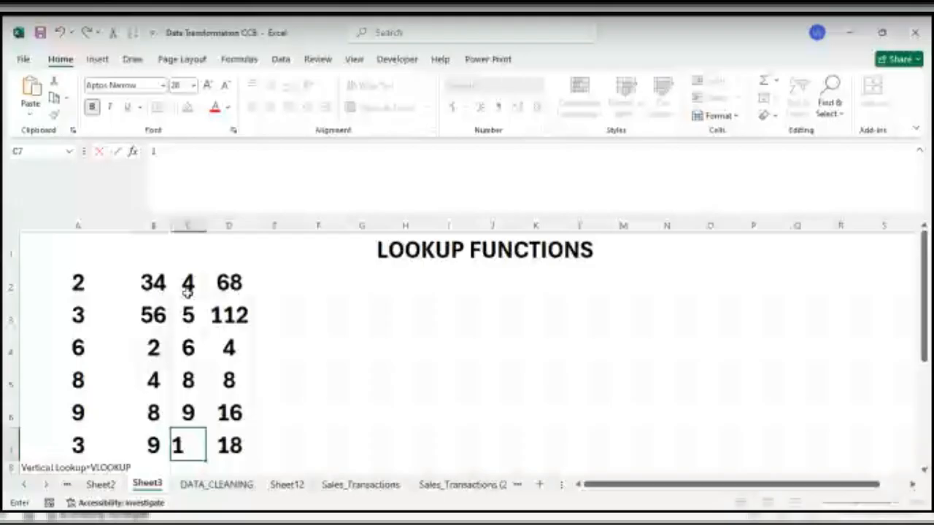
Enter the relative multiplication =A2*B2 in cell E2.
click(276, 286)
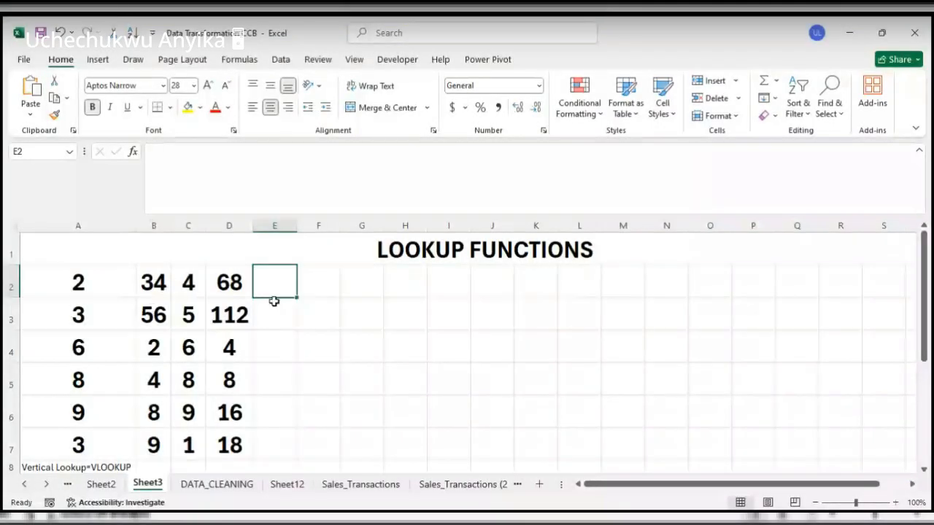
text(=)
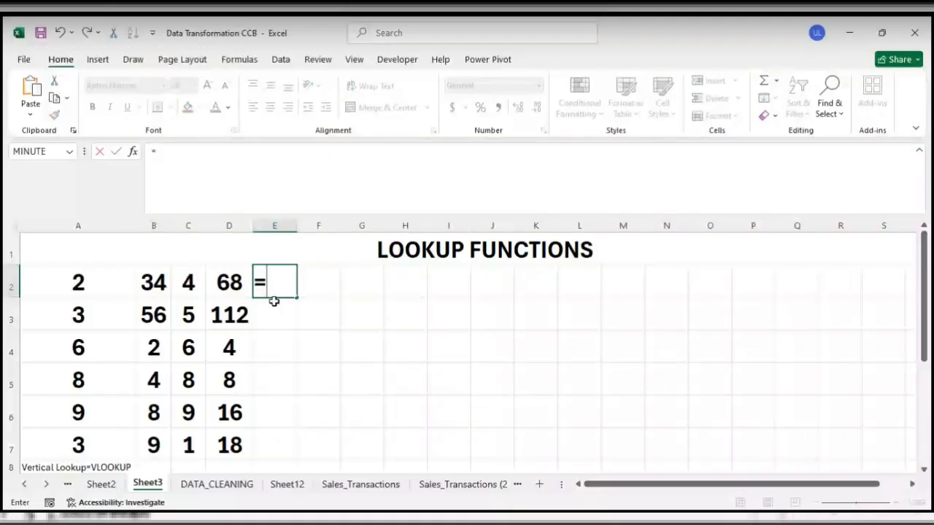
text(A2)
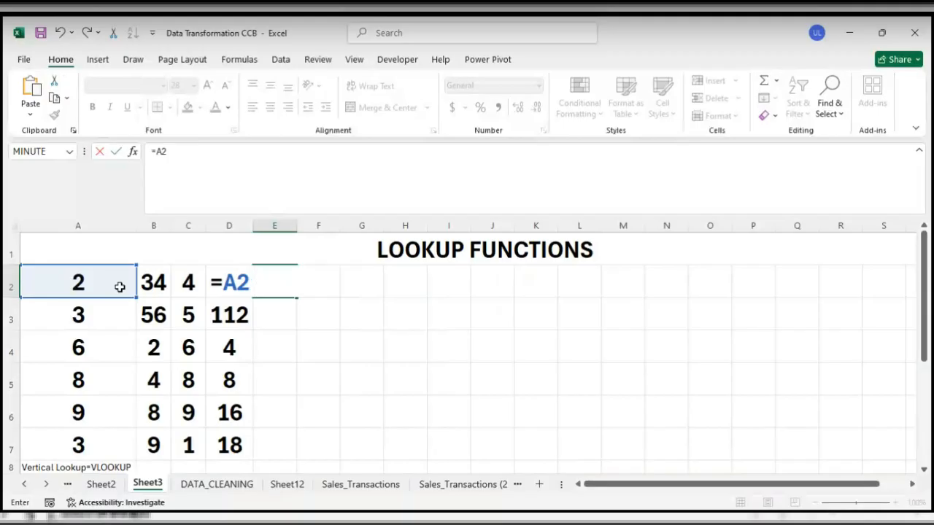
text( *B2)
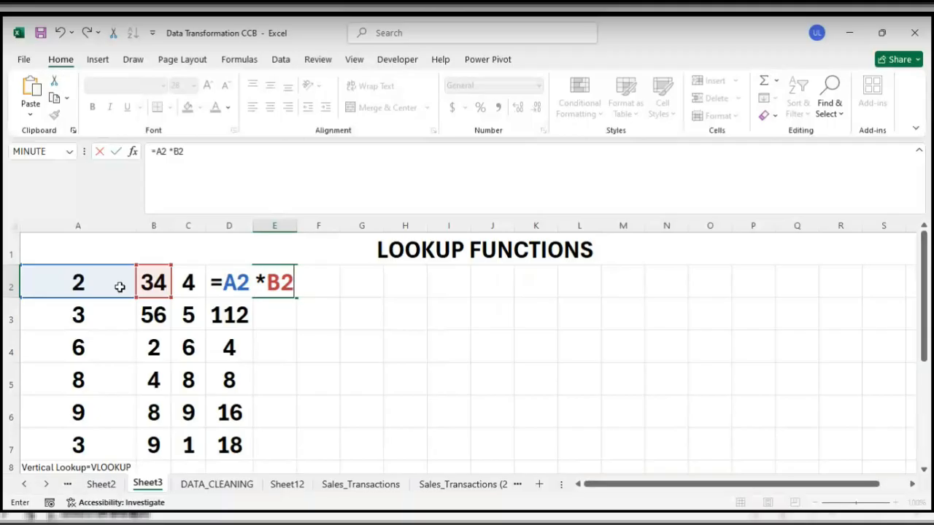
key(Return)
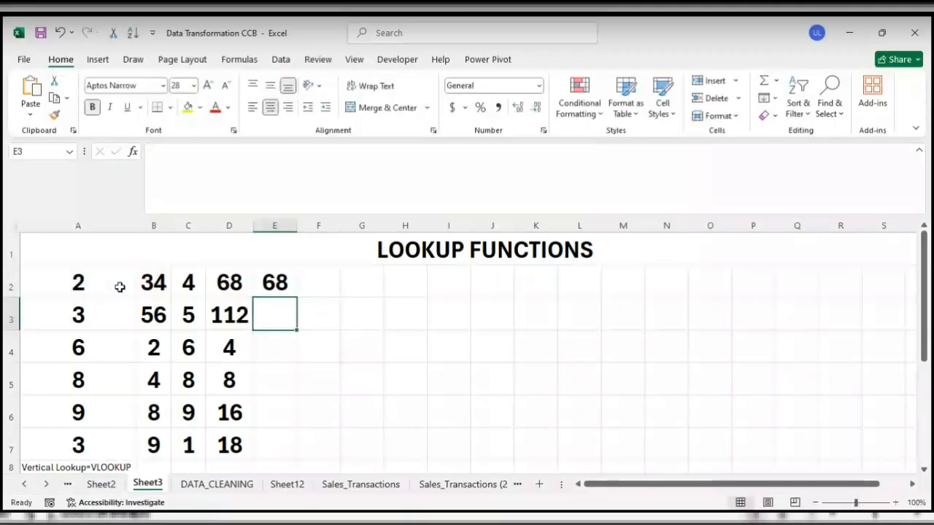
Copy the D2 formula across into E2 and fill it down to E7.
click(235, 284)
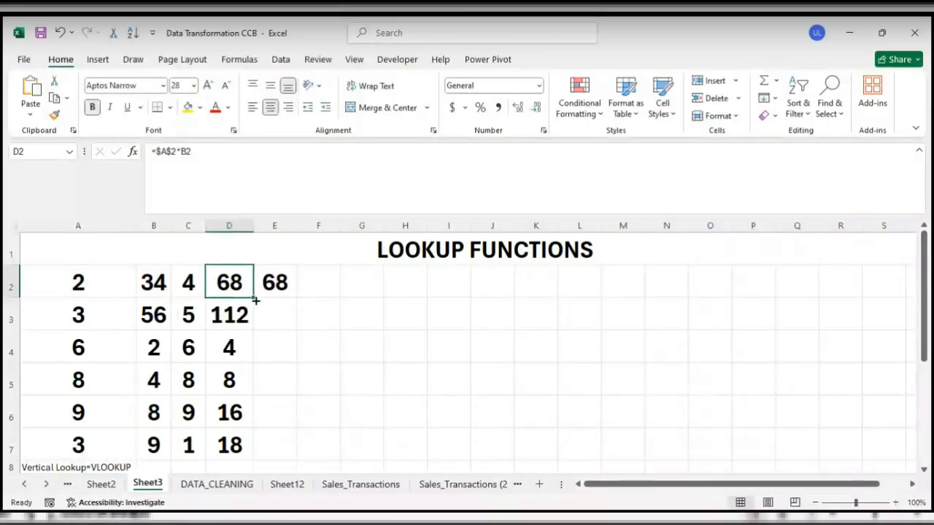
drag(253, 298, 298, 290)
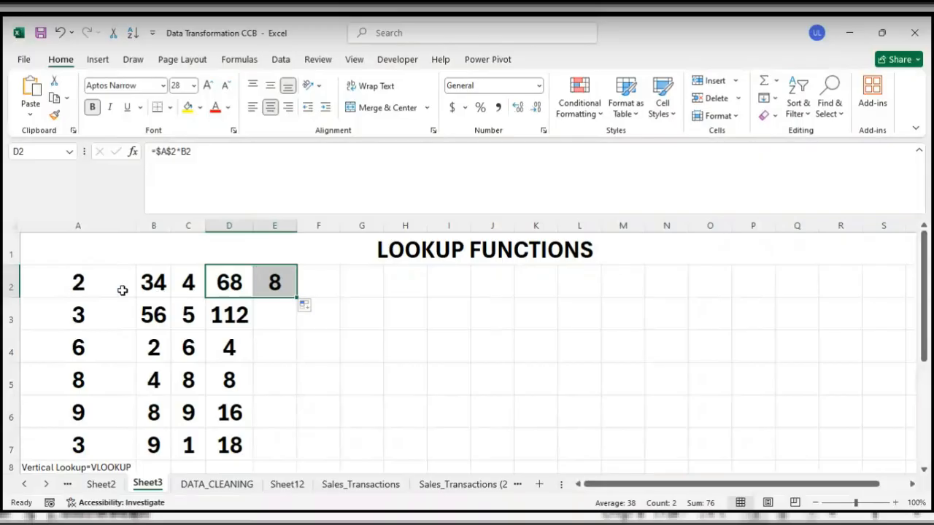
drag(295, 303, 289, 410)
click(263, 290)
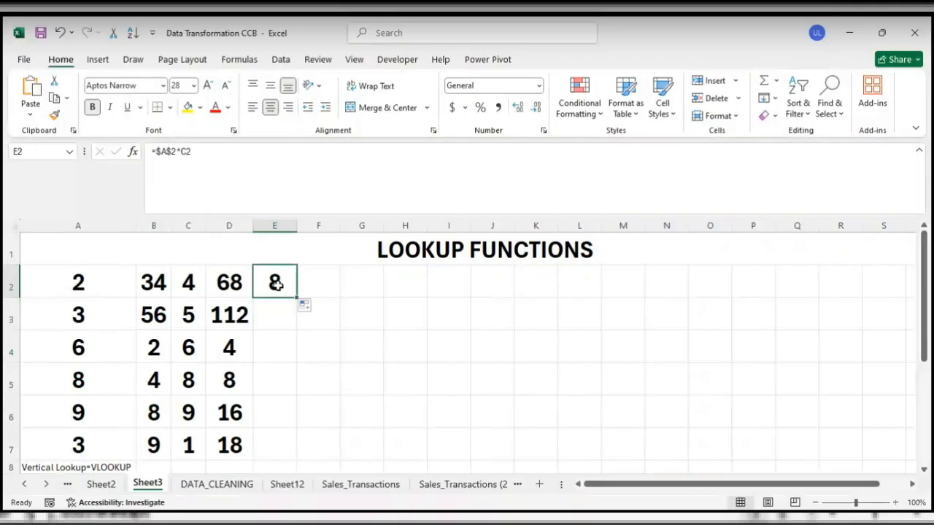
drag(296, 297, 301, 450)
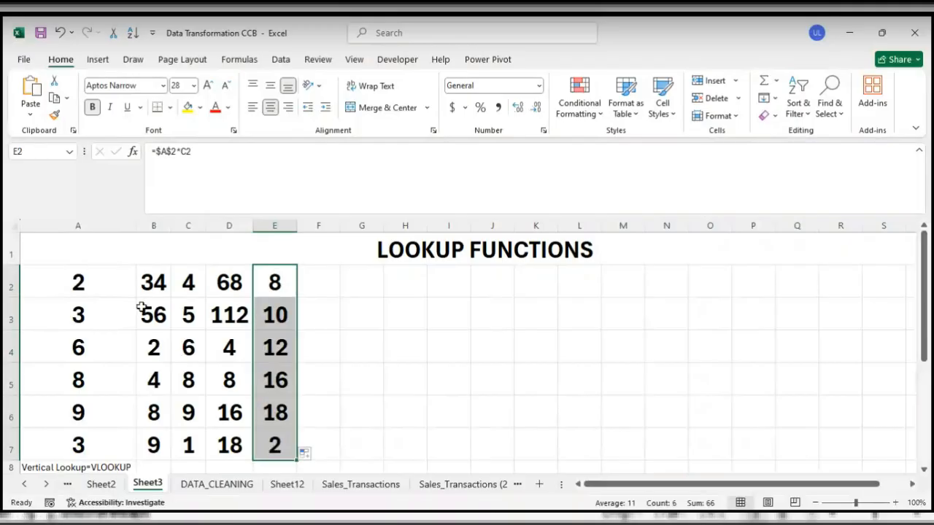
Change the formula in E3 to the mixed reference =A$2*C3, locking only the row of A2.
click(267, 321)
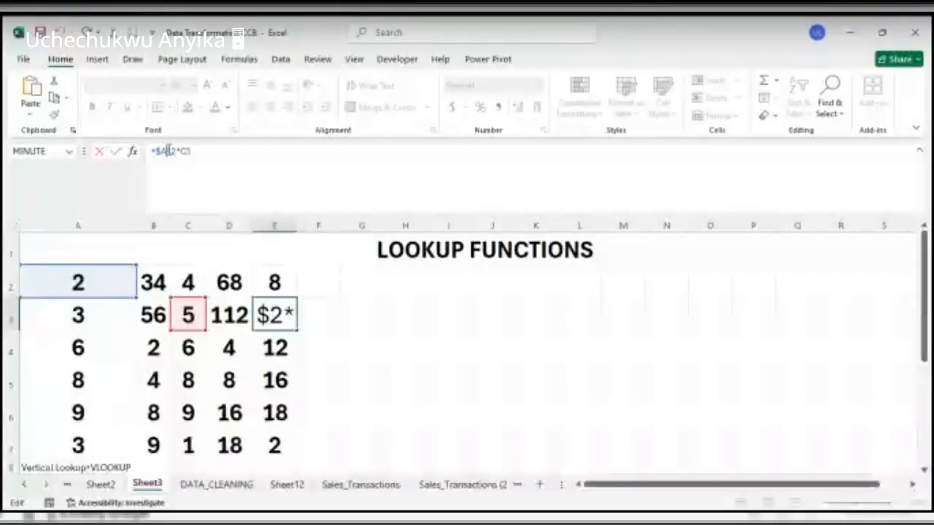
key(BackSpace)
key(BackSpace)
key(BackSpace)
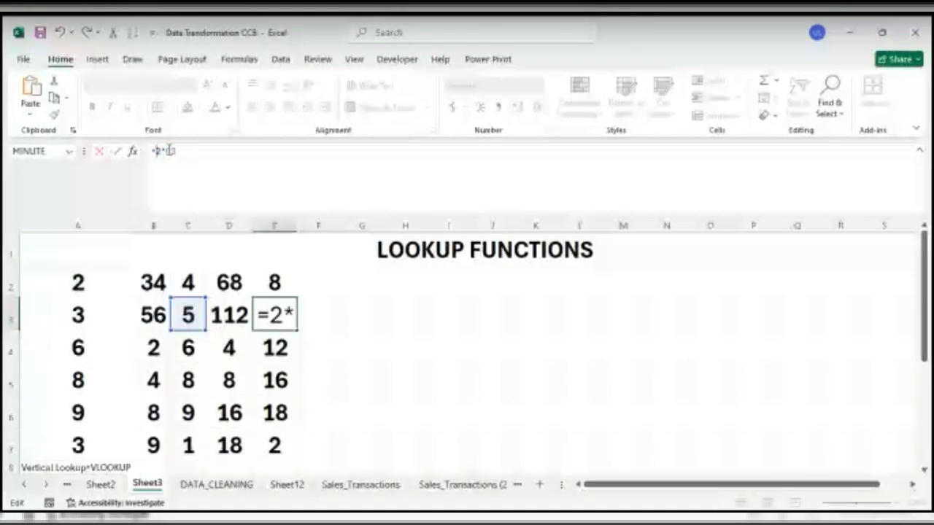
text(A)
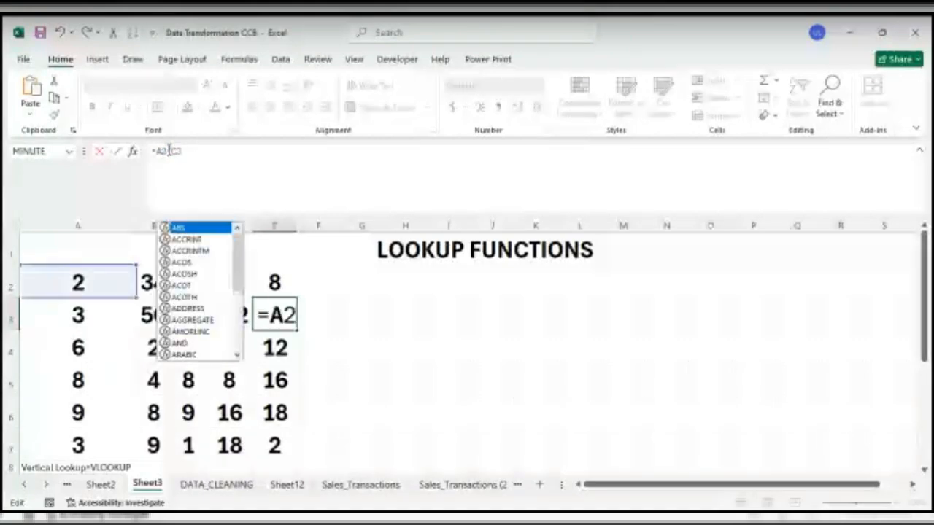
text($2*C3)
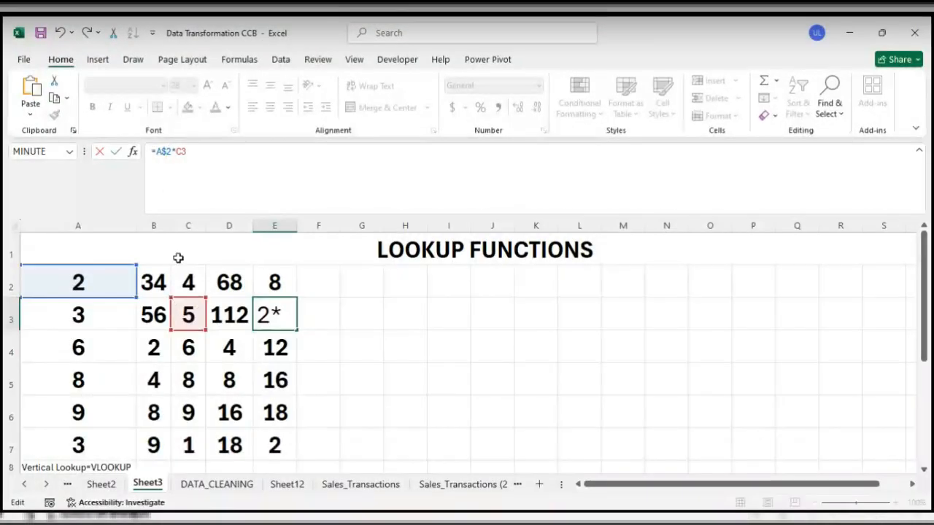
click(156, 286)
click(188, 291)
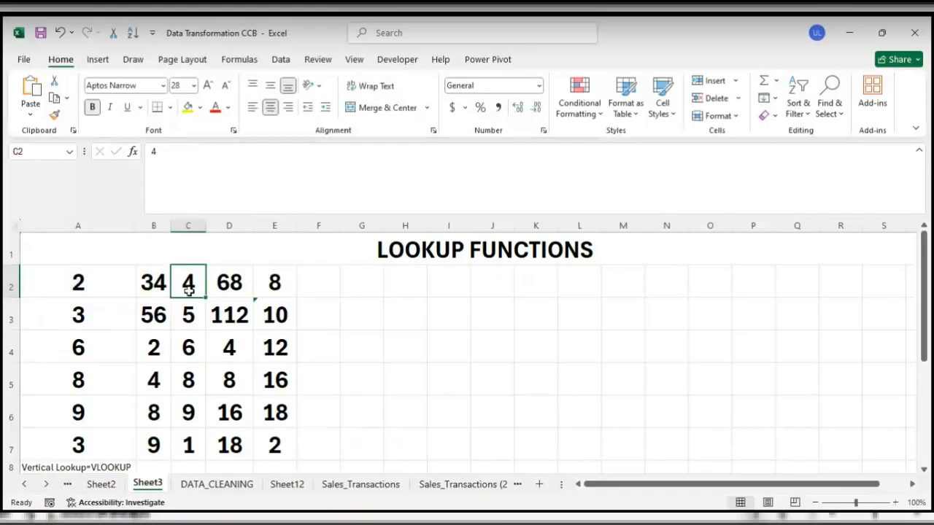
Fill the D2 formula across into E2 again and down to E7, replacing the edited formula in E3.
click(228, 286)
drag(256, 297, 296, 297)
click(294, 304)
click(285, 282)
double_click(297, 299)
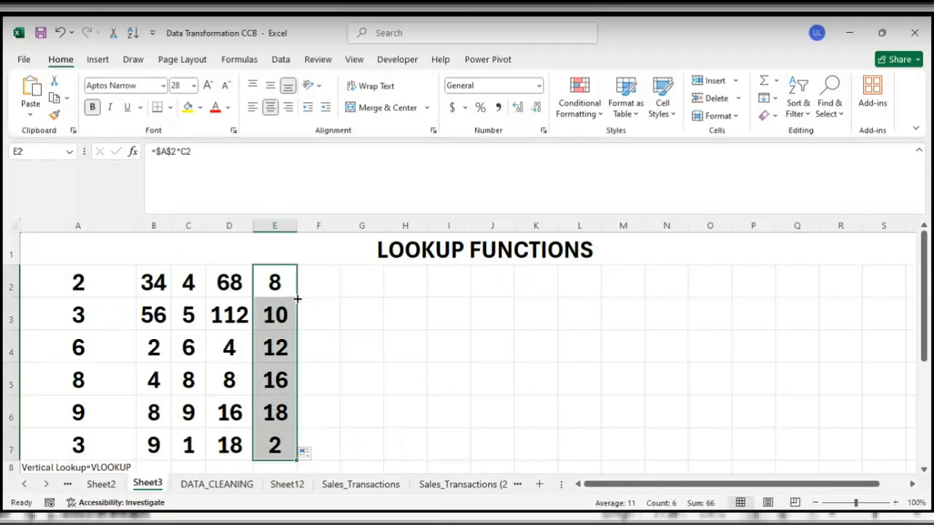
click(271, 287)
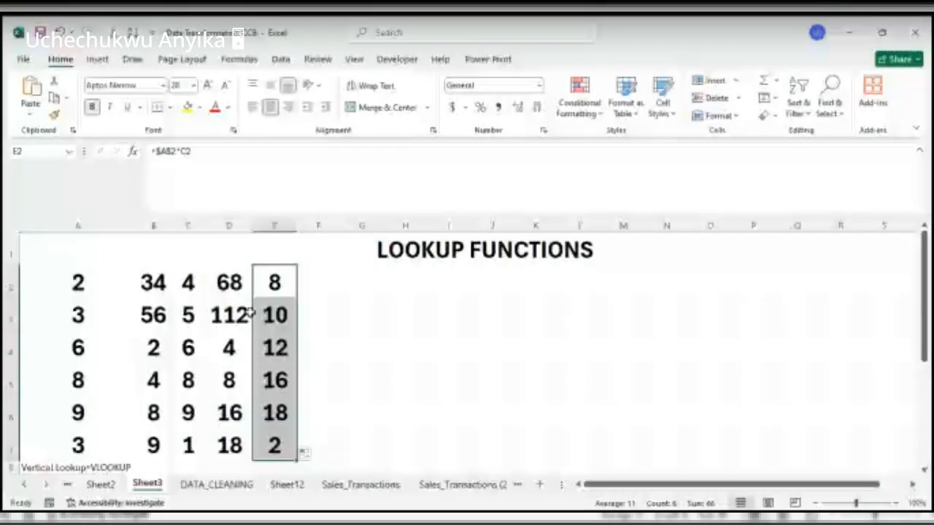
click(210, 292)
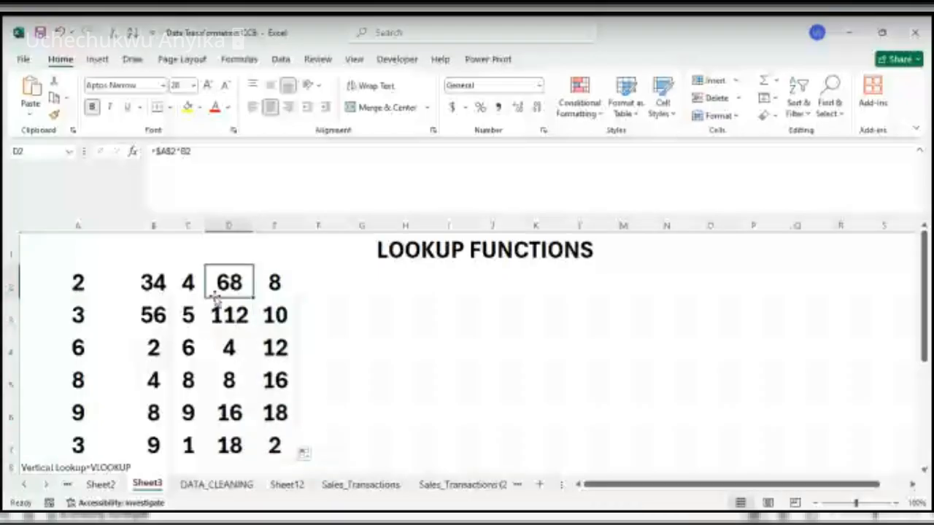
click(194, 282)
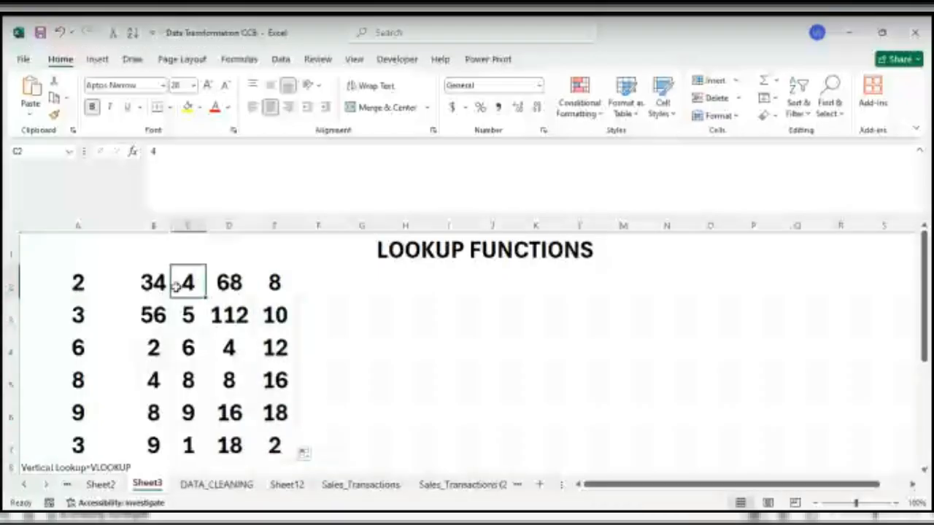
Lock only column A in D2 with =$A2*B2 and fill the formula across and down through E7.
click(222, 292)
click(170, 152)
key(BackSpace)
key(Return)
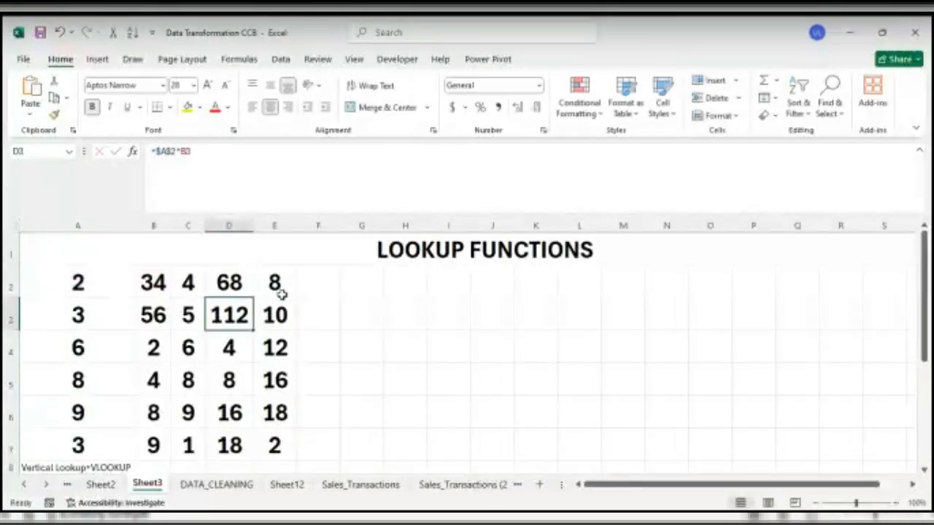
click(236, 275)
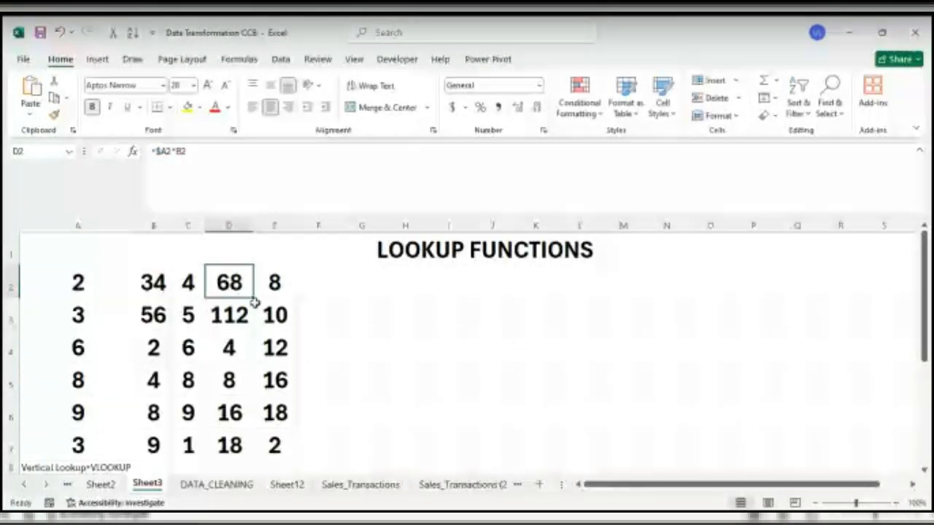
drag(253, 298, 288, 455)
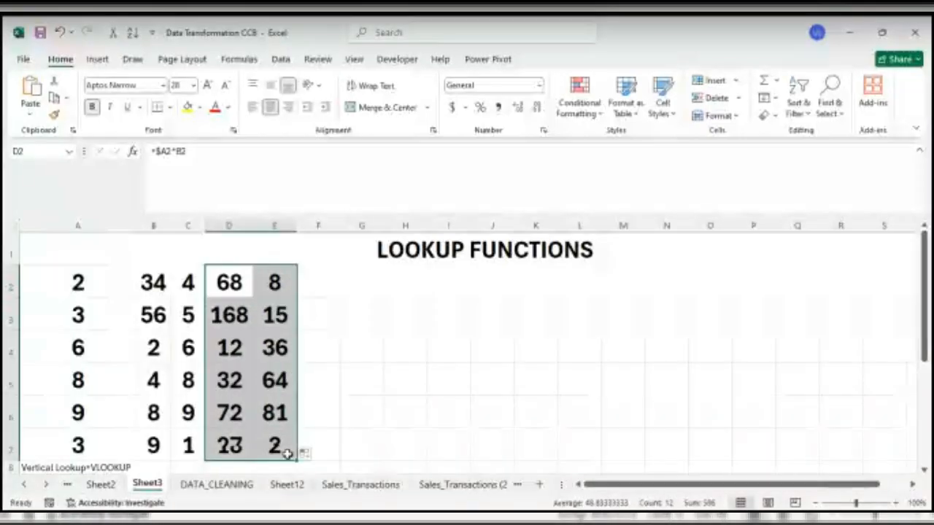
Examine the formulas in D2, D3, D4 and E2 to compare how the column-locked reference shifts.
click(231, 319)
click(226, 284)
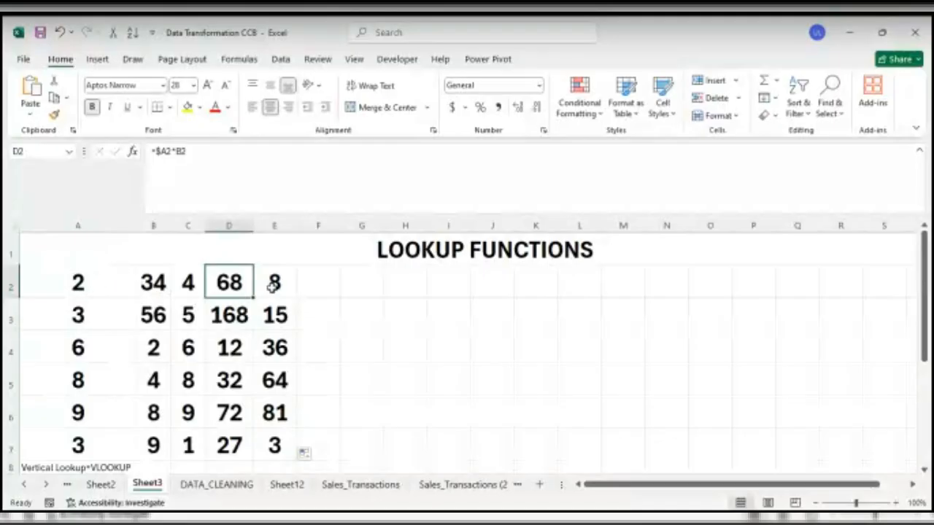
click(235, 309)
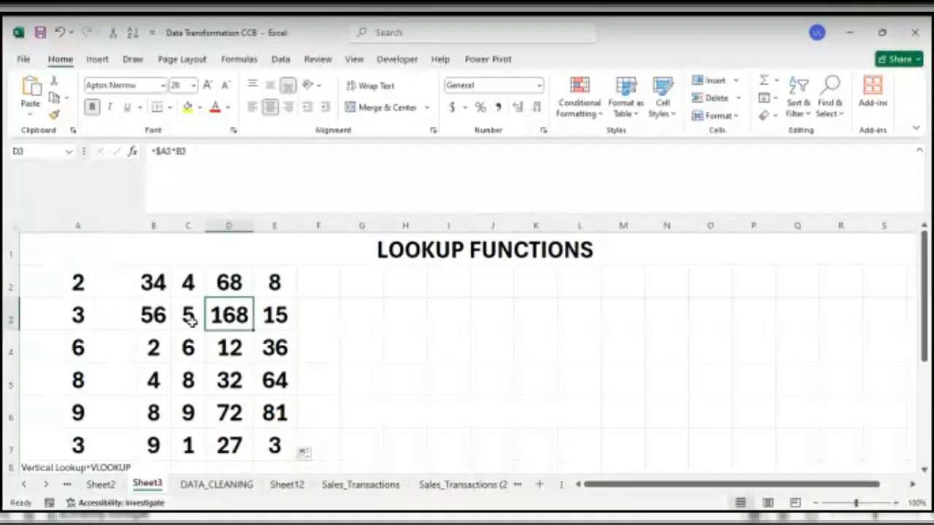
click(238, 349)
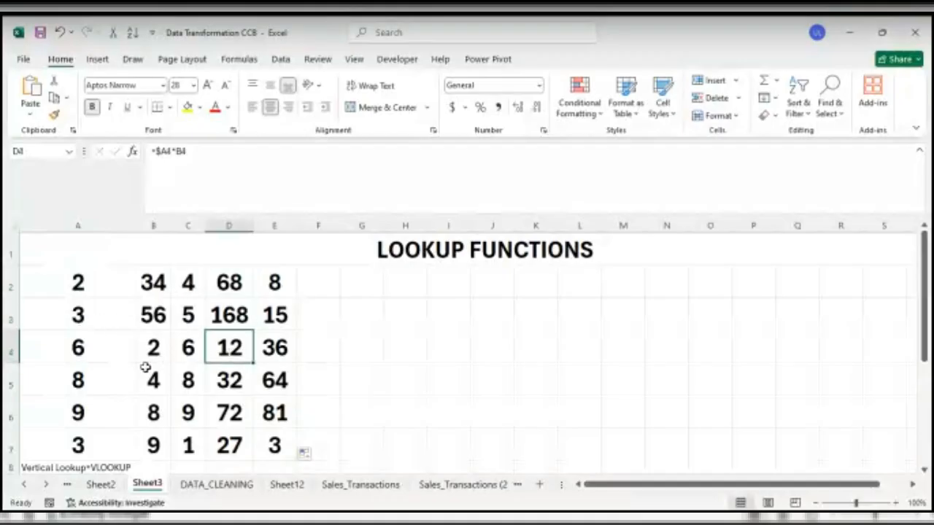
click(271, 286)
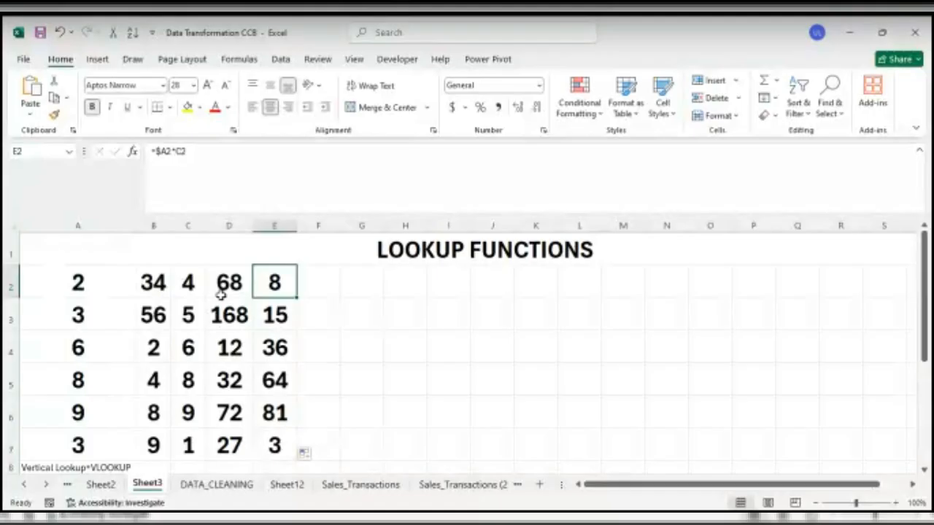
Insert a blank row above the Vertical Lookup=VLOOKUP row.
scroll(221, 295, down, 7)
scroll(220, 294, up, 7)
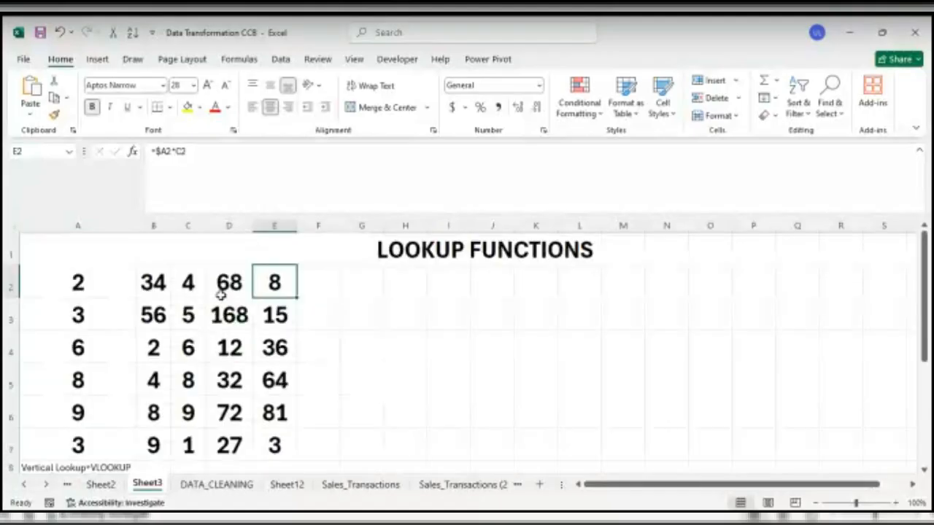
scroll(220, 295, down, 2)
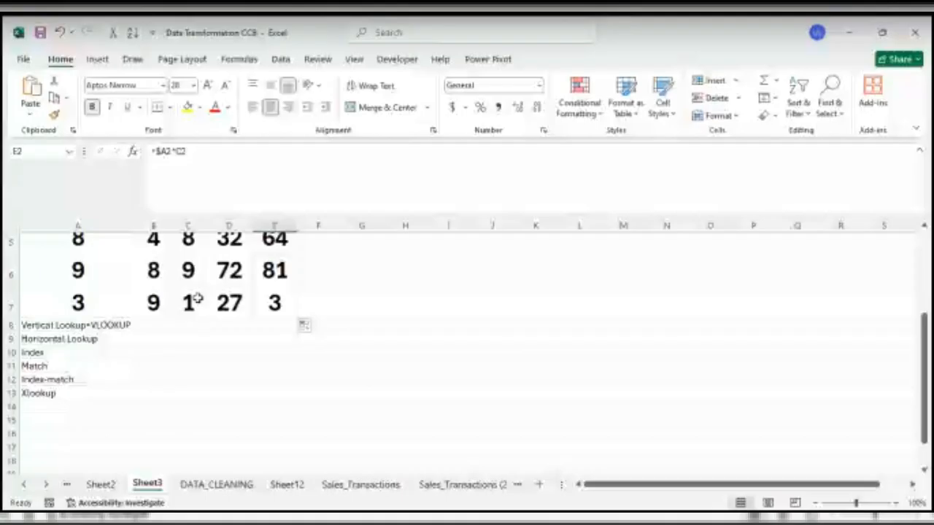
click(6, 324)
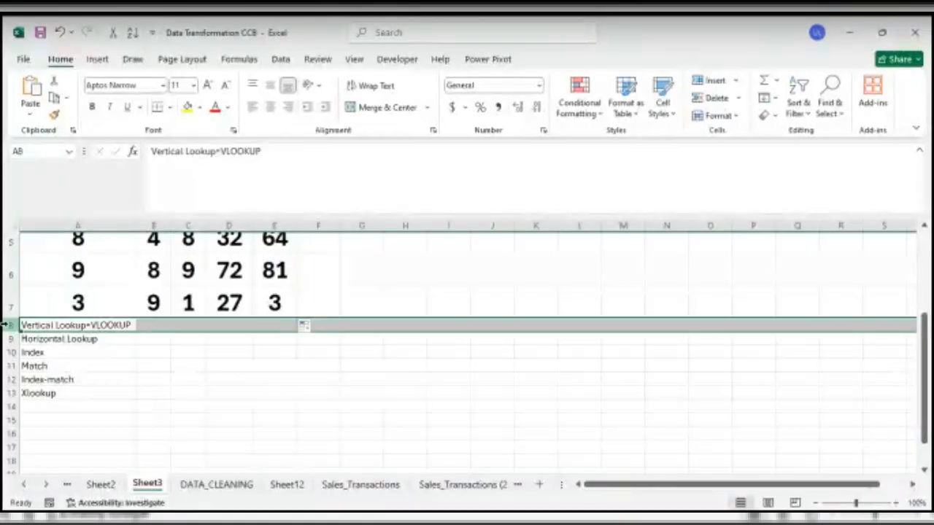
key(ctrl+shift+plus)
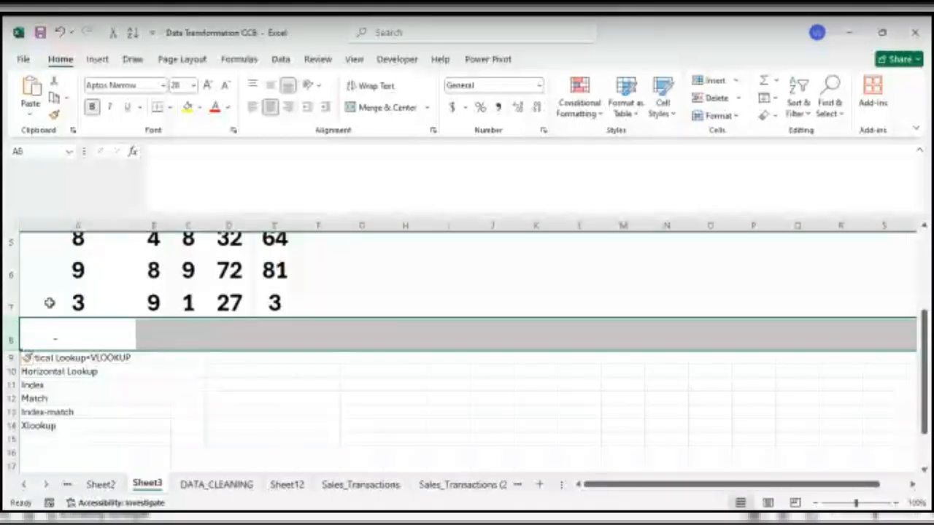
Begin the VLOOKUP syntax as plain text in B9 with VLOOKUP(lookup-value, as its first argument.
click(67, 361)
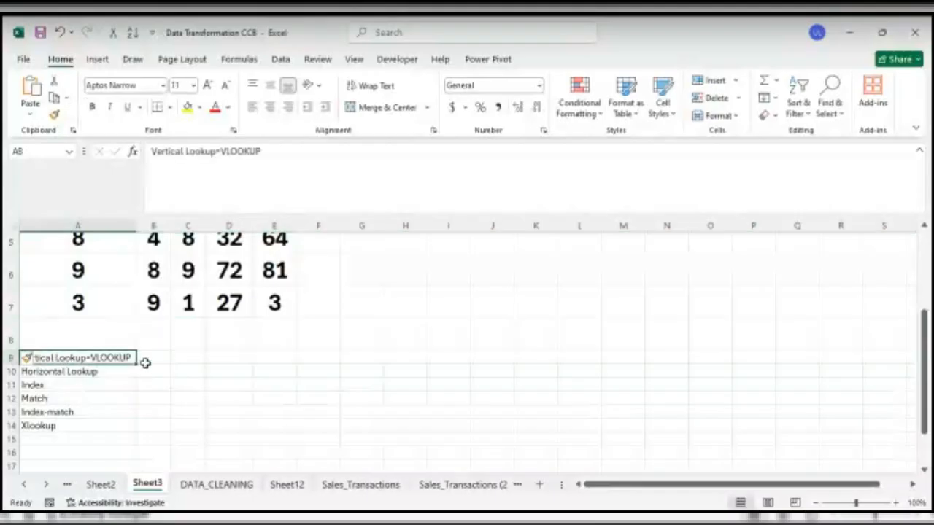
click(149, 359)
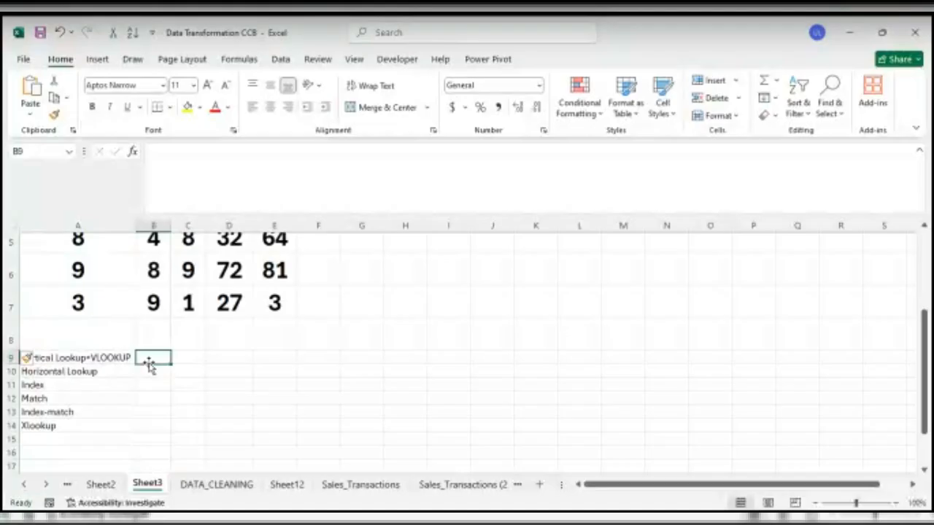
scroll(148, 365, down, 1)
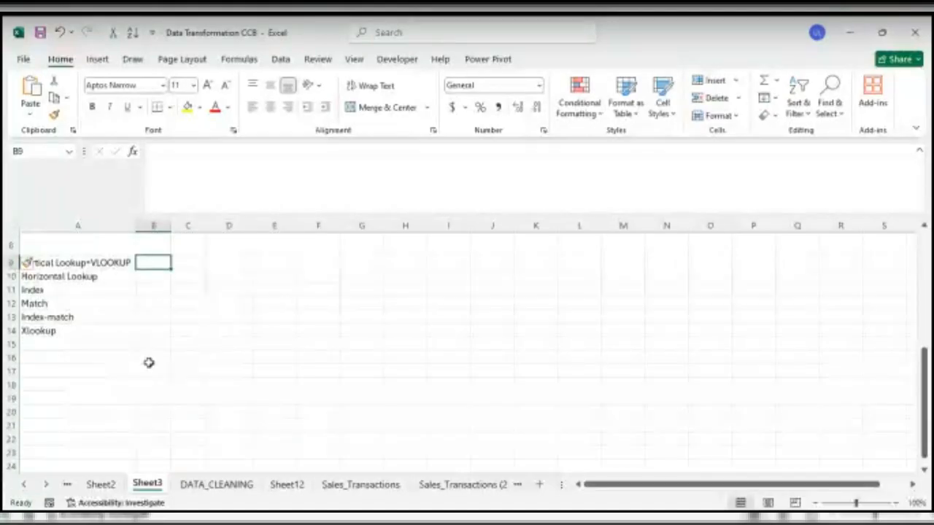
scroll(148, 362, down, 3)
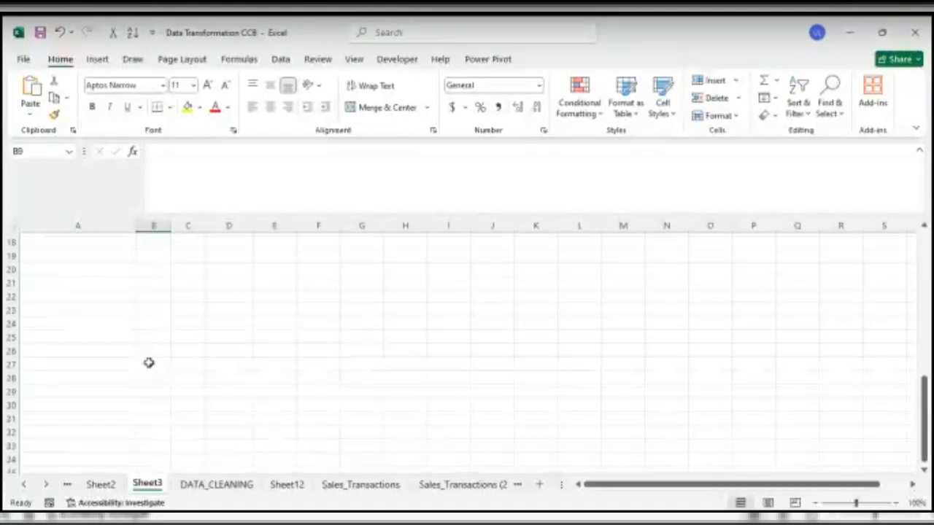
scroll(148, 362, up, 6)
scroll(148, 362, down, 1)
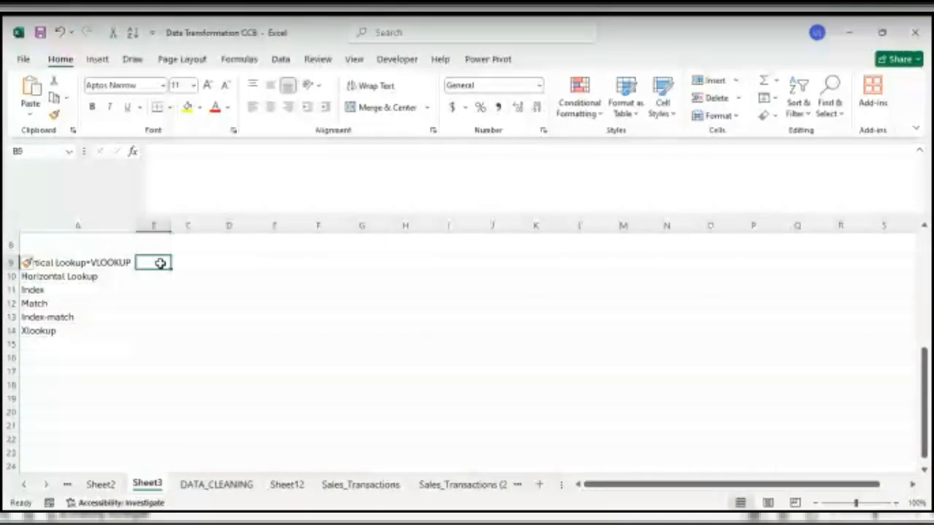
text(VLO)
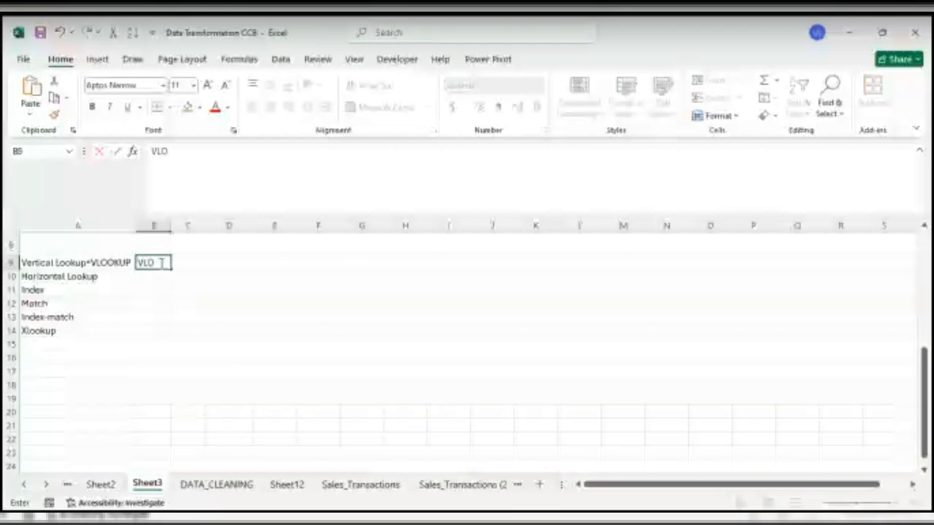
text(OKUP()
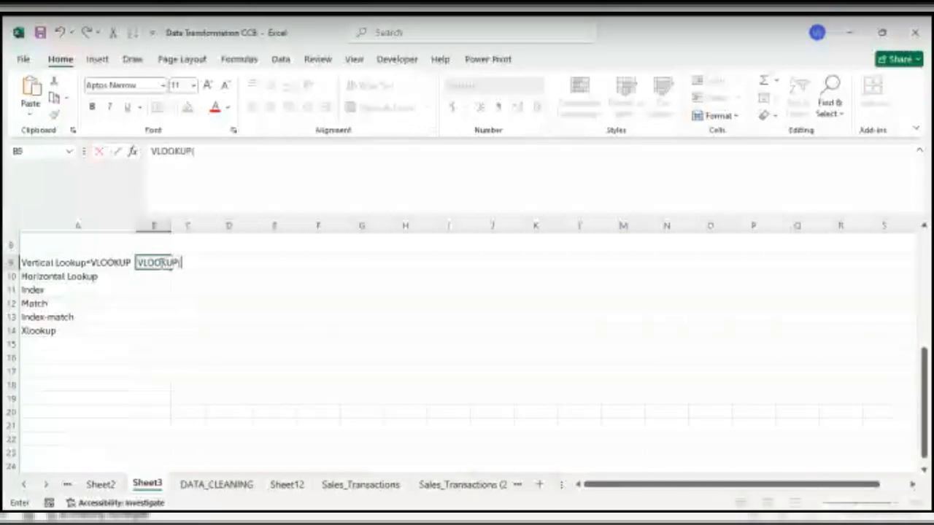
text(LOO)
key(BackSpace)
key(BackSpace)
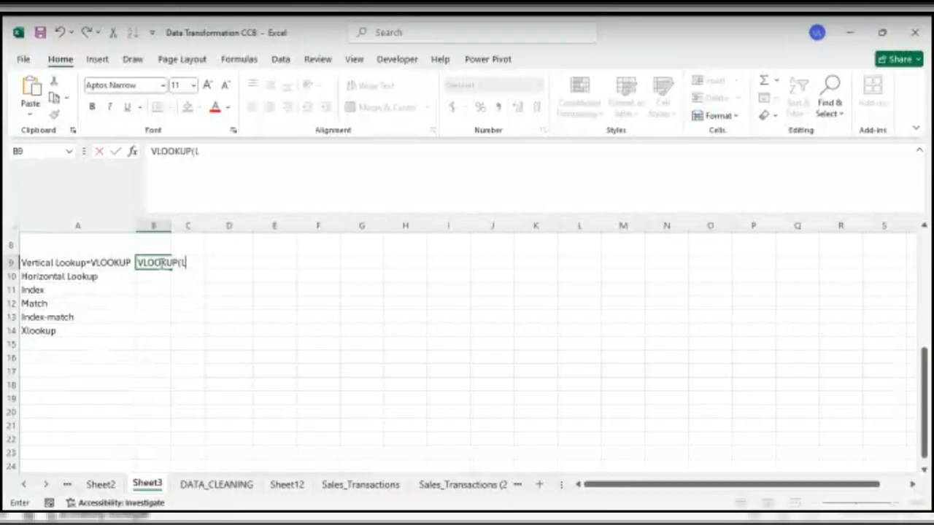
key(BackSpace)
text(loo)
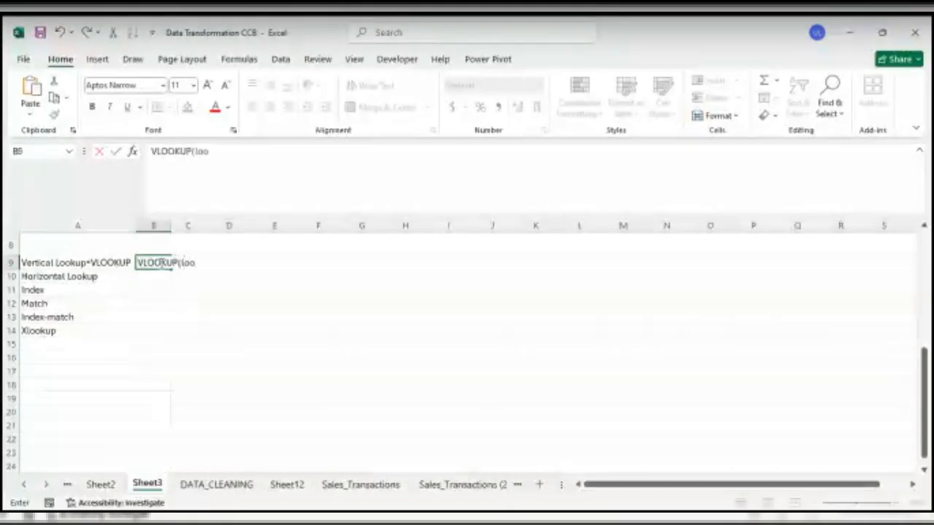
text(kup)
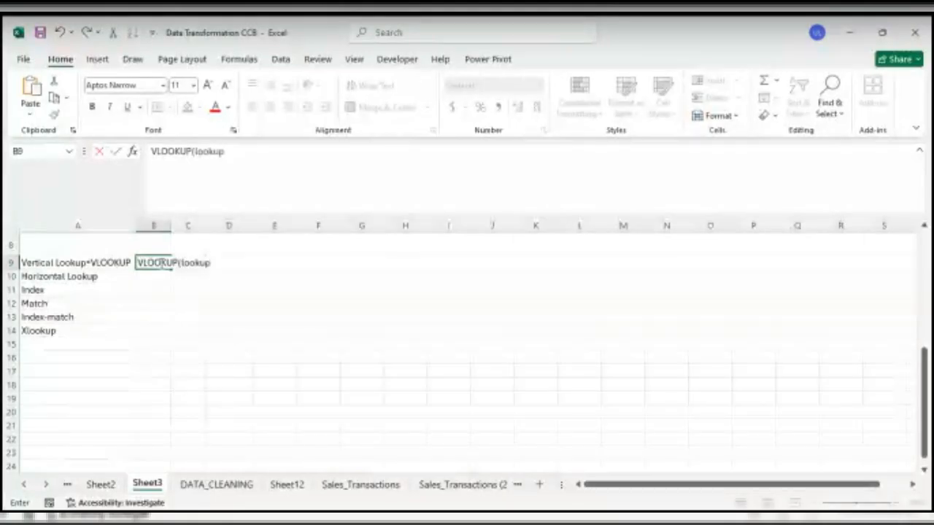
text(-value)
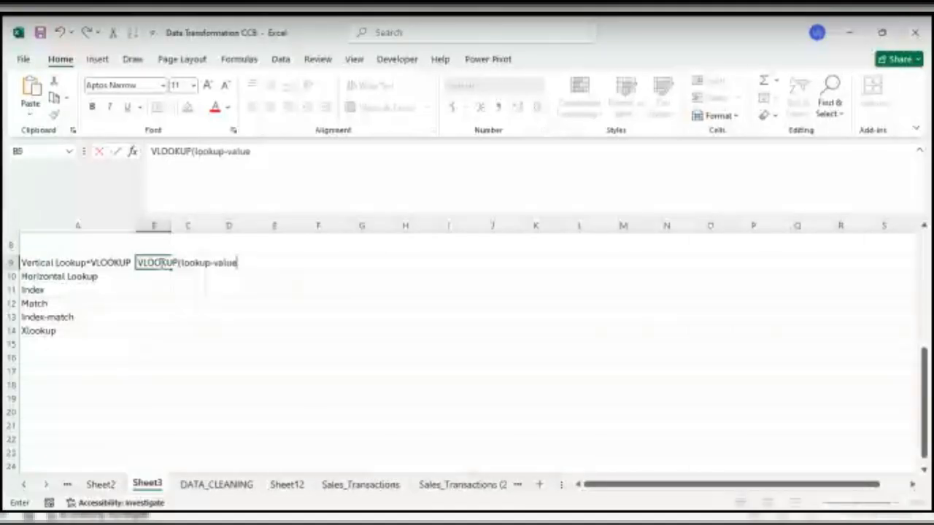
text(,)
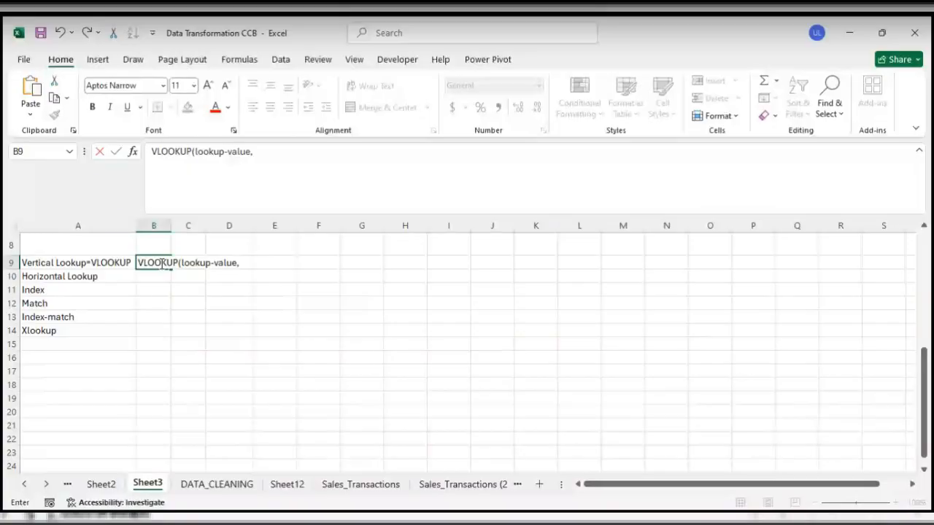
Complete the B9 syntax text with the remaining arguments table array, col_index_name, range_lookup]).
text( table)
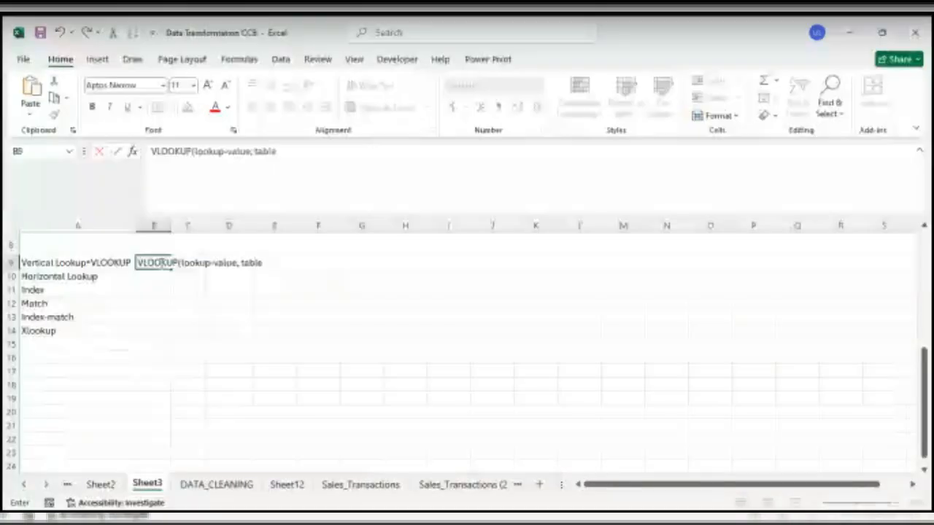
text( array)
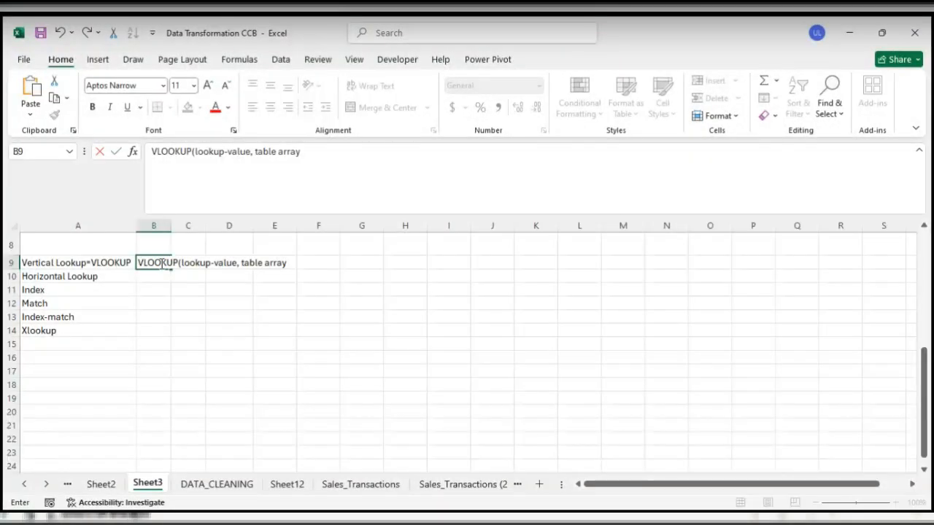
text(, col)
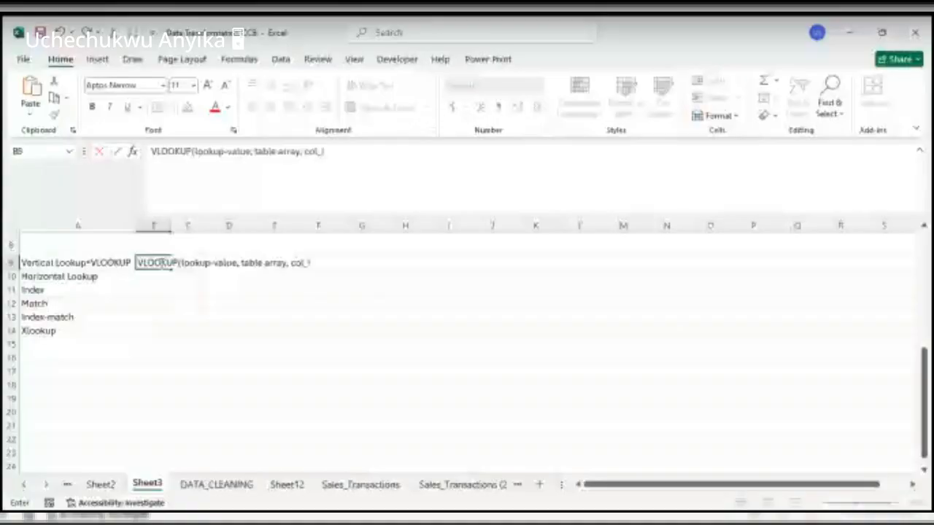
text(in)
text(dex)
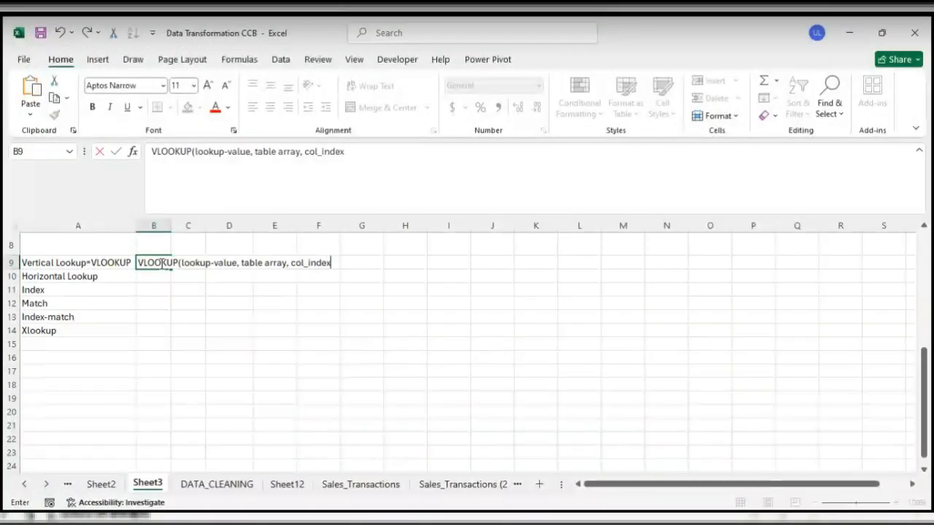
text(_na)
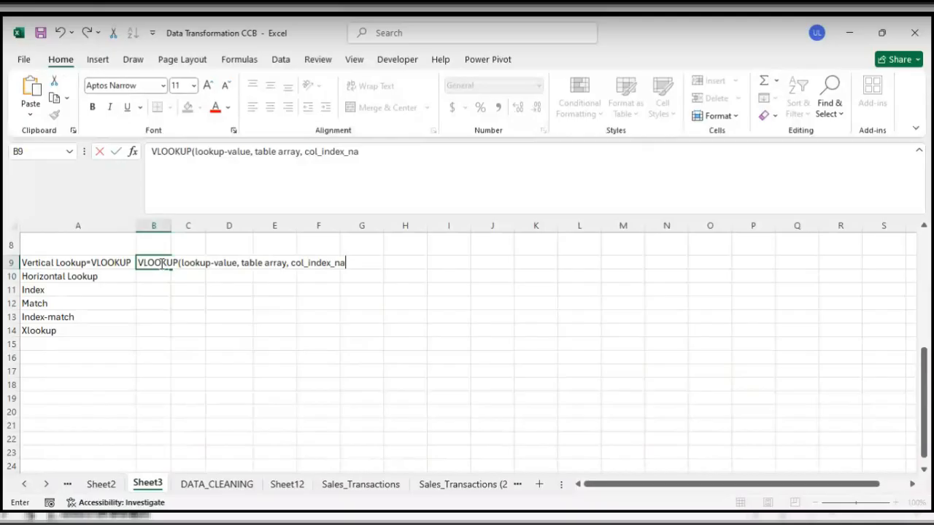
text(me, ra)
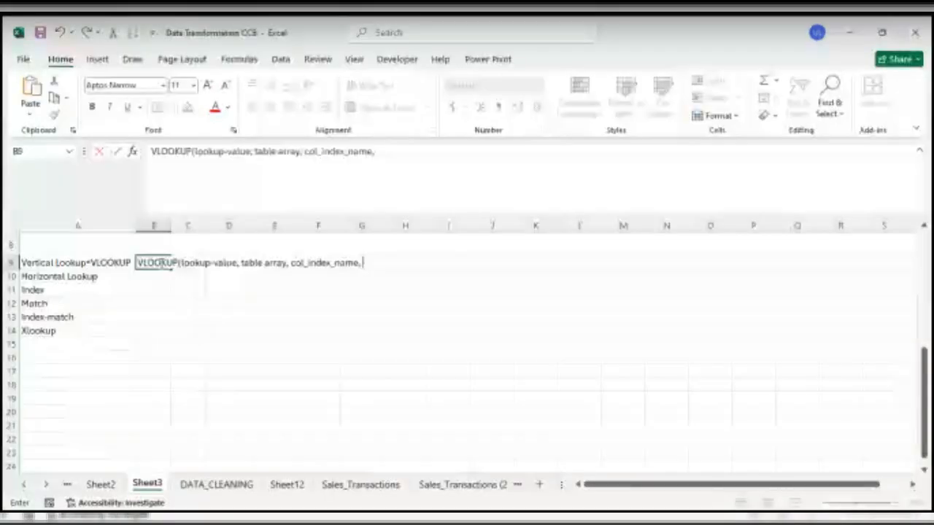
text(nge)
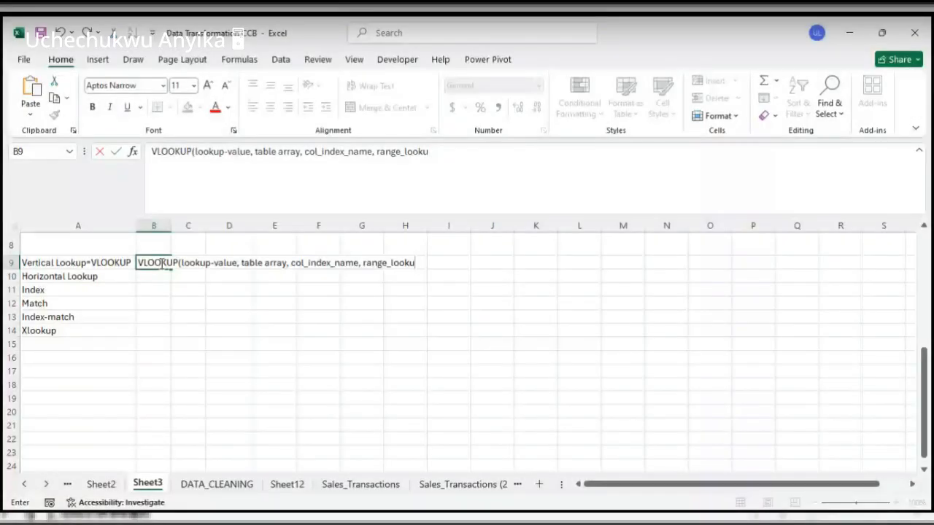
text(p)
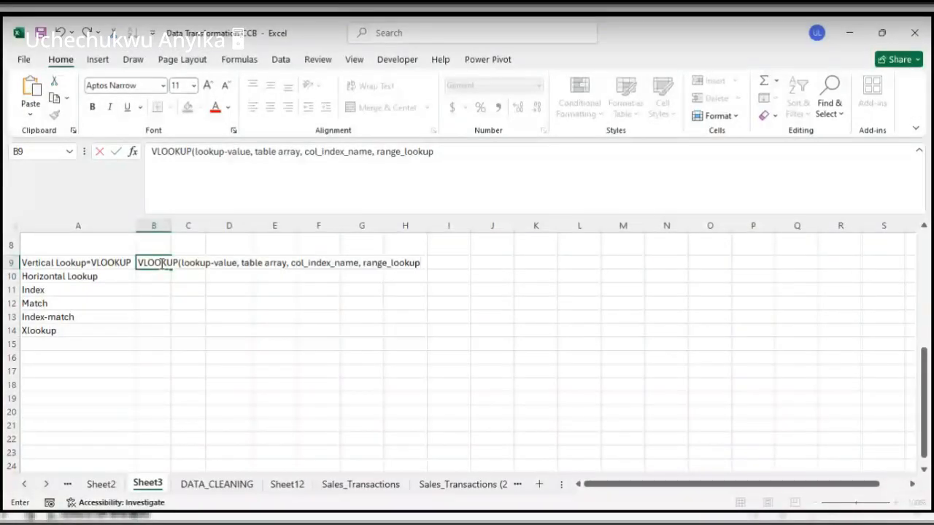
text(]))
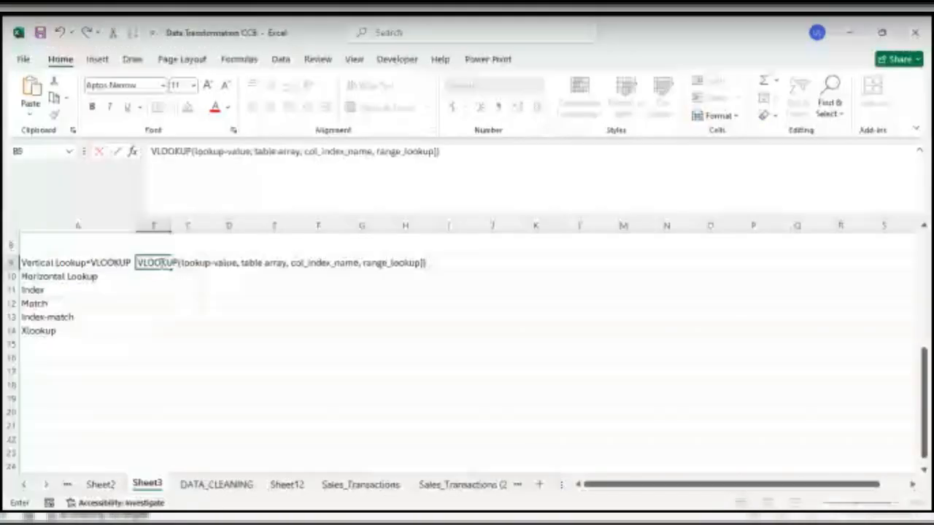
key(Left)
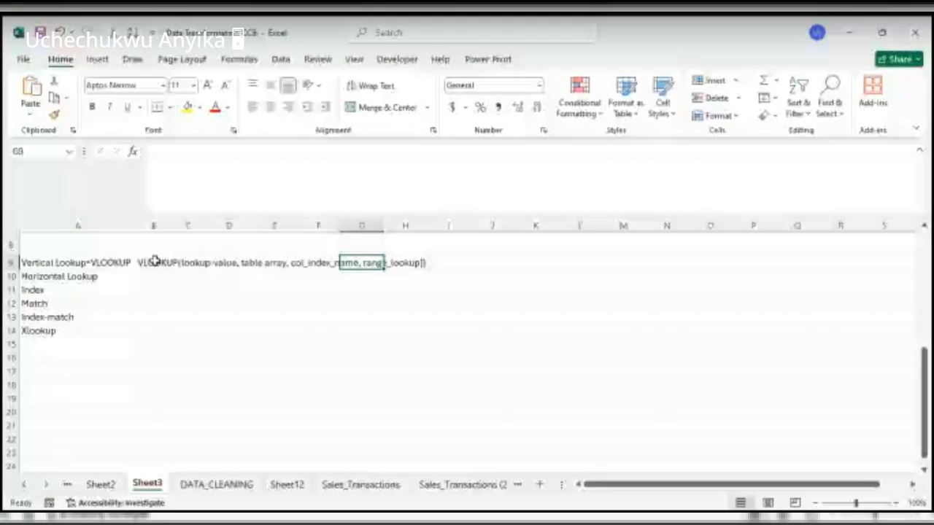
Insert 15 blank rows above the Horizontal Lookup row and make the VLOOKUP syntax row 9 bold.
click(10, 277)
key(ctrl+shift+plus)
key(ctrl+shift+plus)
key(ctrl+shift+plus)
key(ctrl+shift+plus)
key(ctrl+shift+plus)
key(ctrl+shift+plus)
key(ctrl+shift+plus)
key(ctrl+shift+plus)
key(ctrl+shift+plus)
key(ctrl+shift+plus)
key(ctrl+shift+plus)
key(ctrl+shift+plus)
key(ctrl+shift+plus)
key(ctrl+shift+plus)
key(ctrl+shift+plus)
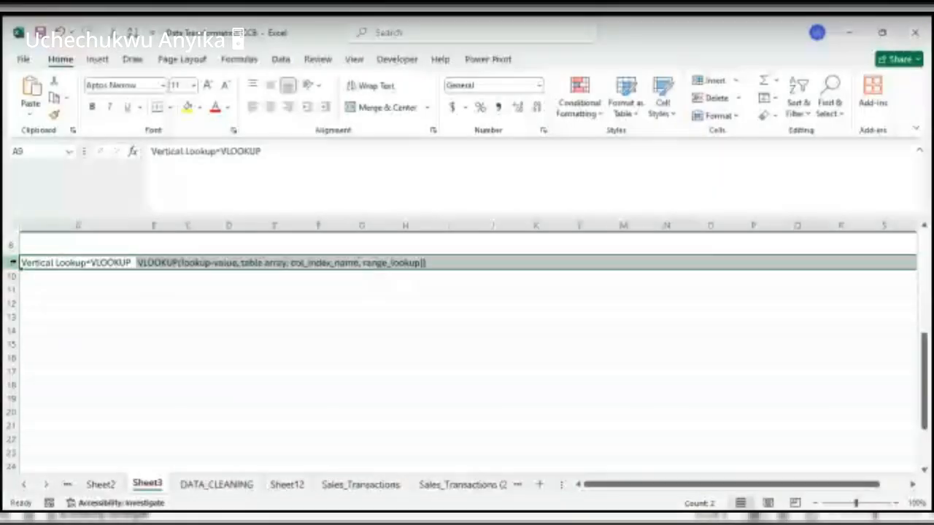
click(15, 262)
key(ctrl+b)
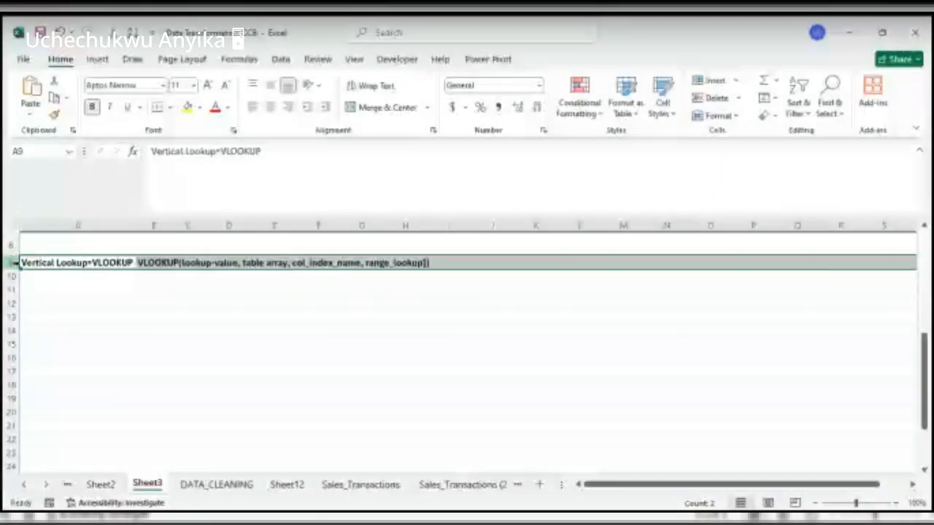
Enter the sample table headers Student_ID, Name and Score in A10 to C10.
click(73, 276)
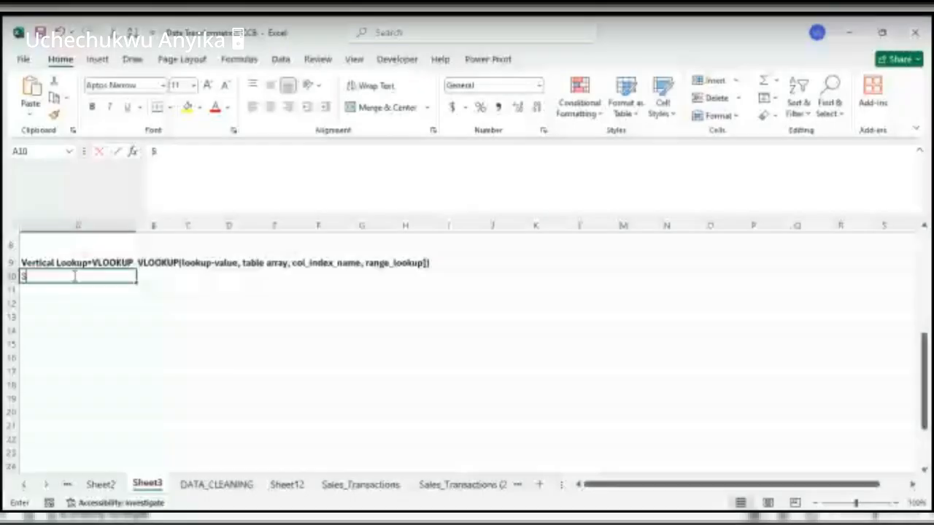
text(tudent_)
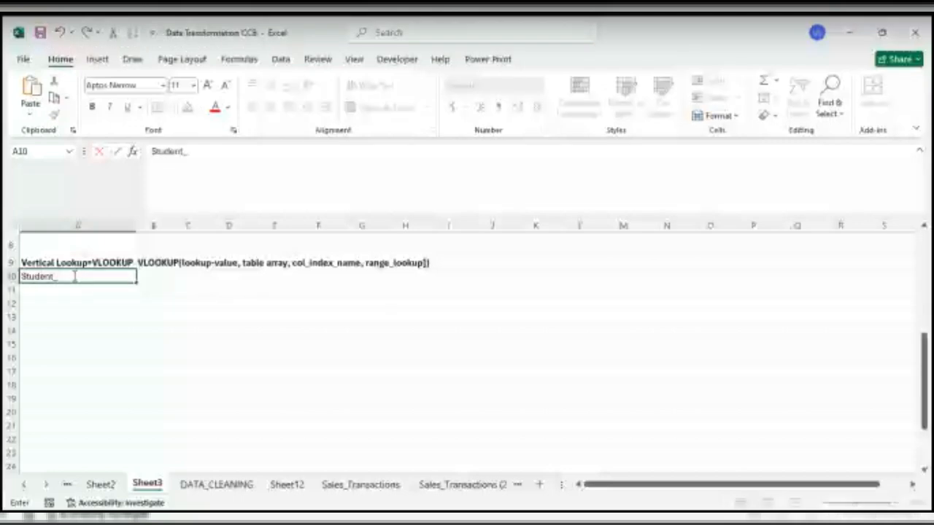
text(ID)
key(Tab)
text(Name)
scroll(73, 275, up, 1)
key(Tab)
text(Score)
key(Return)
Fill the Student_ID column in A11 to A13 with 101, 102 and 103.
text(101)
key(Return)
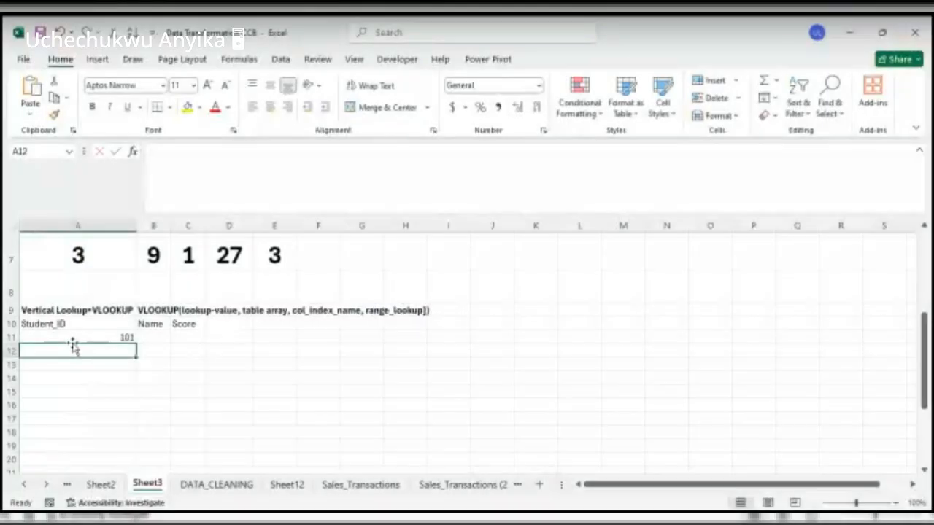
text(102)
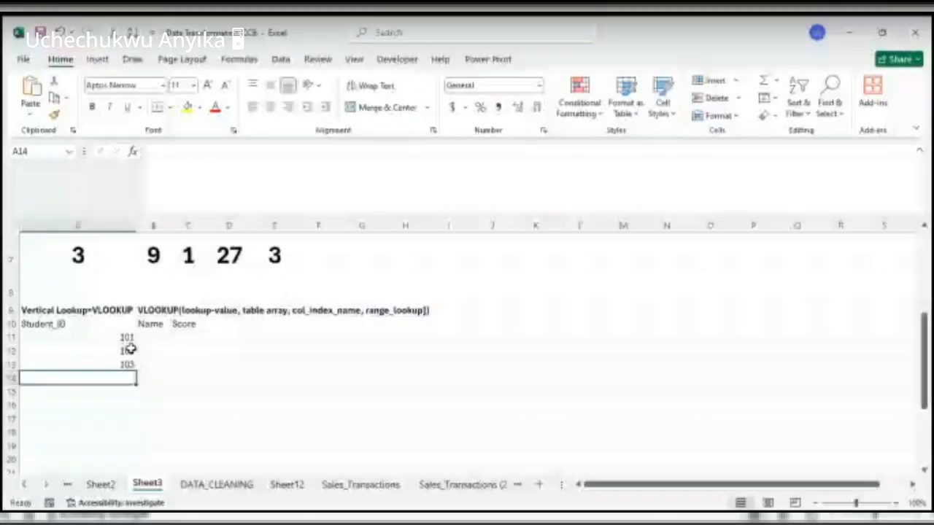
Fill the Name column in B11 to B13 with the three students' names.
click(151, 337)
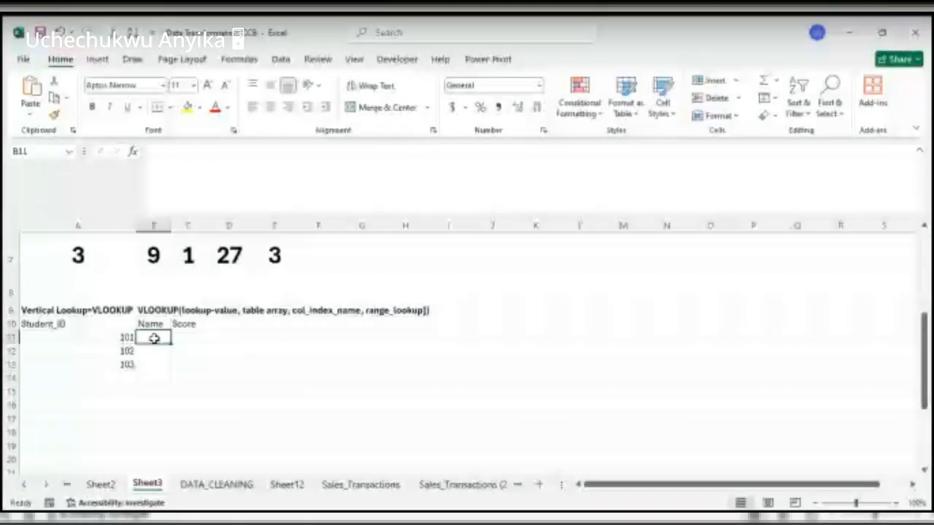
text(NN)
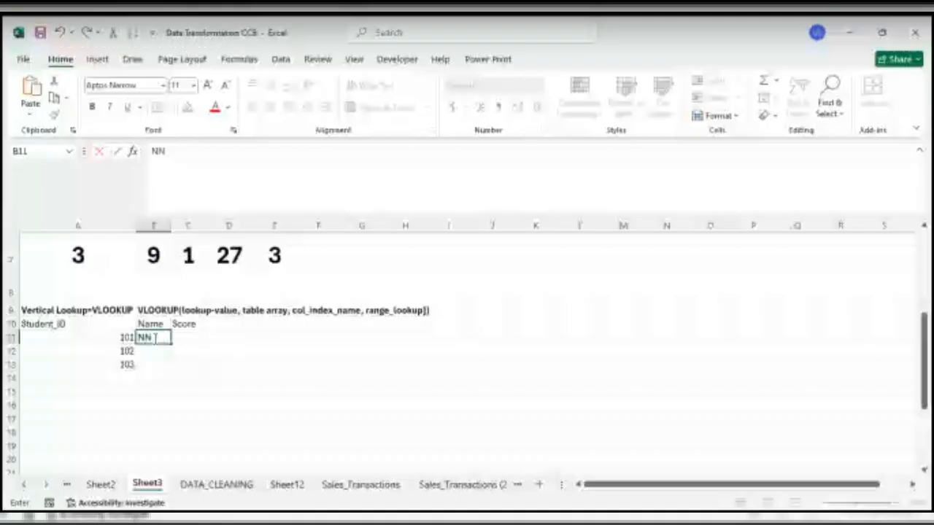
text(en)
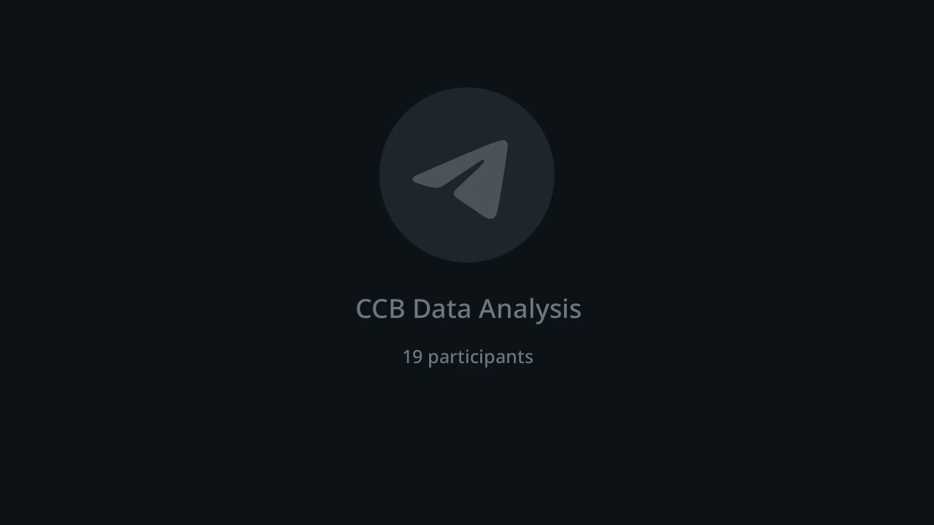
text(o)
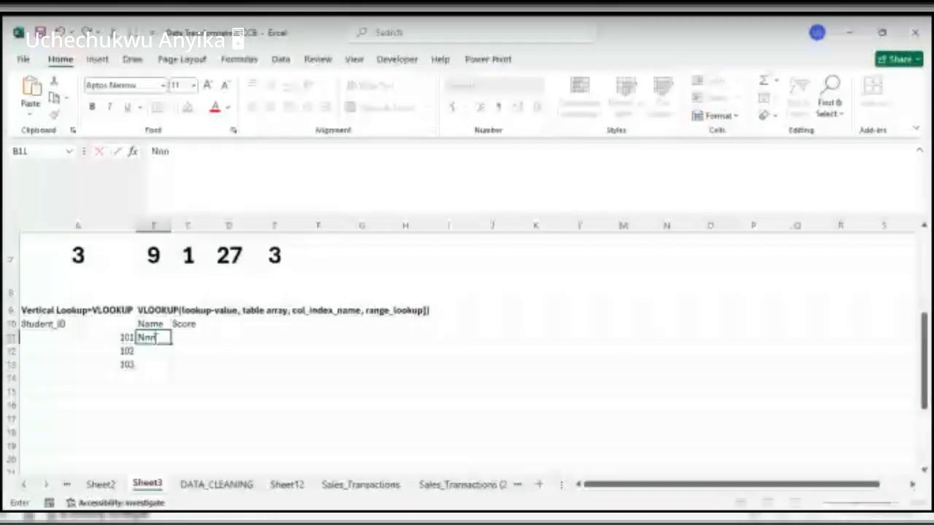
text(nna)
key(Return)
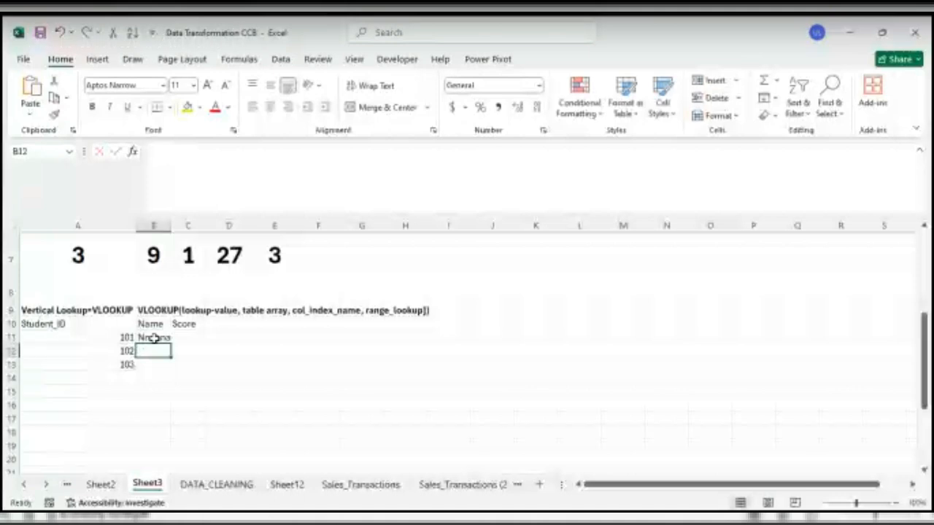
text(Oga00)
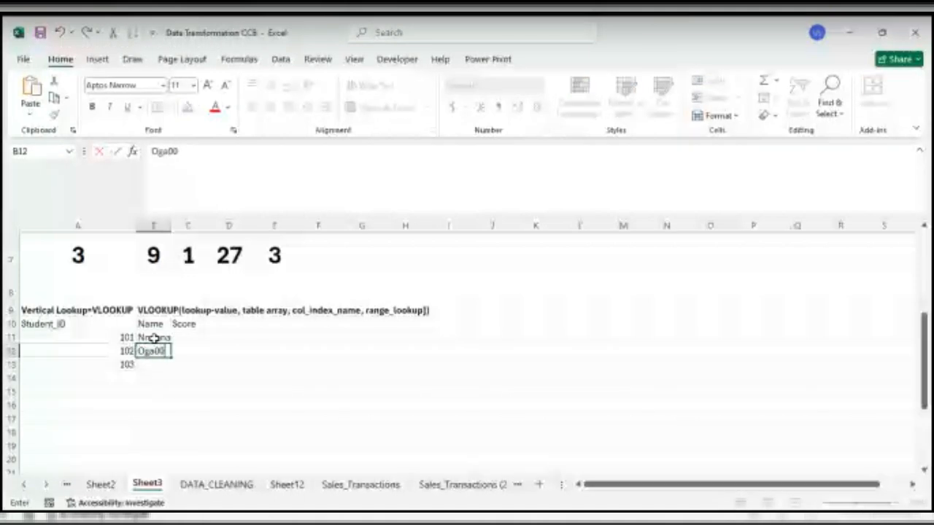
text(1)
key(Return)
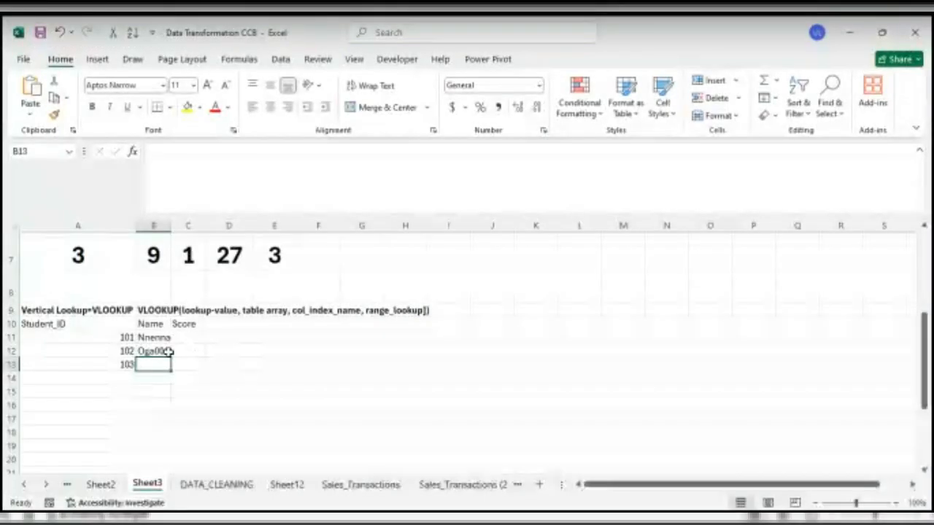
text(P)
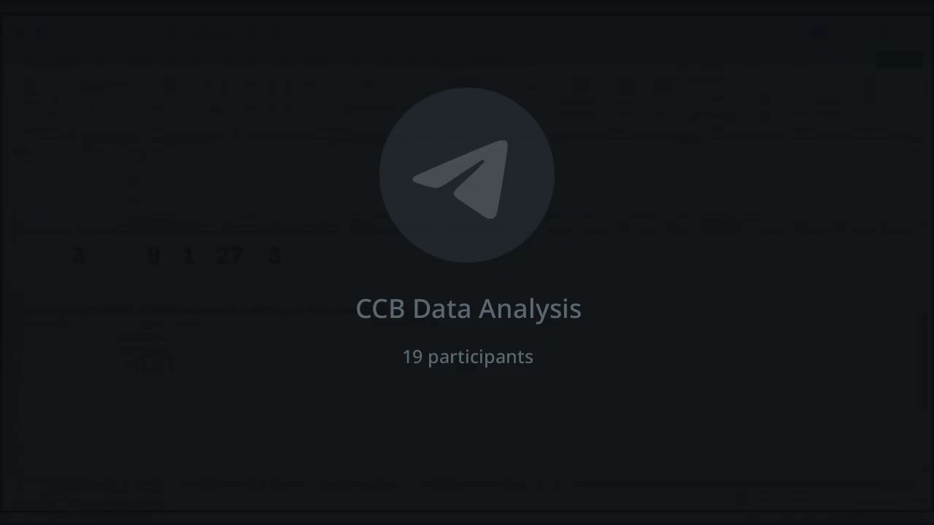
text(recious)
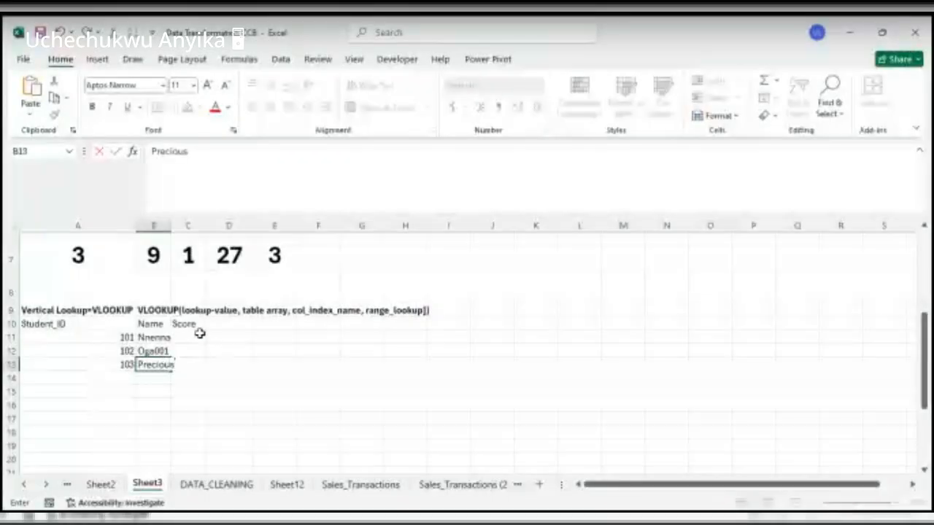
Fill the Score column in C11 to C13 with 89, 78 and 92.
click(199, 334)
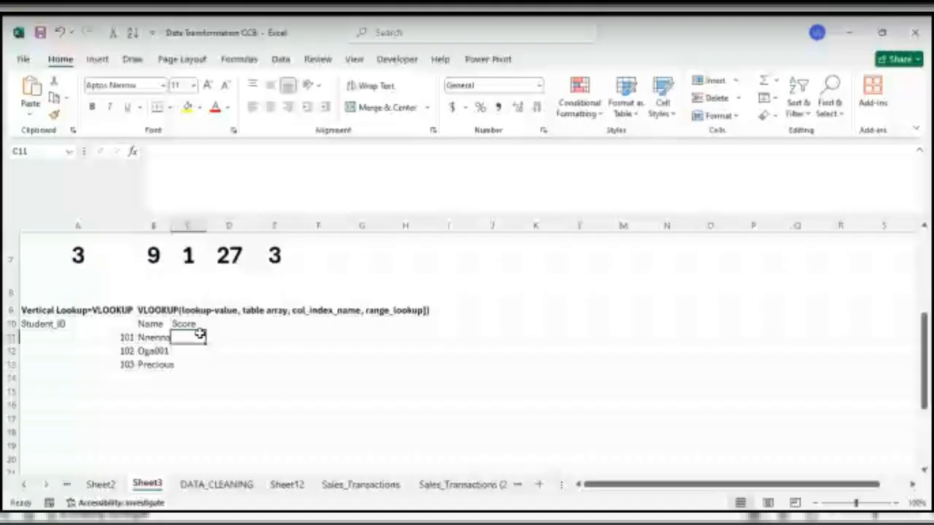
text(80)
key(Return)
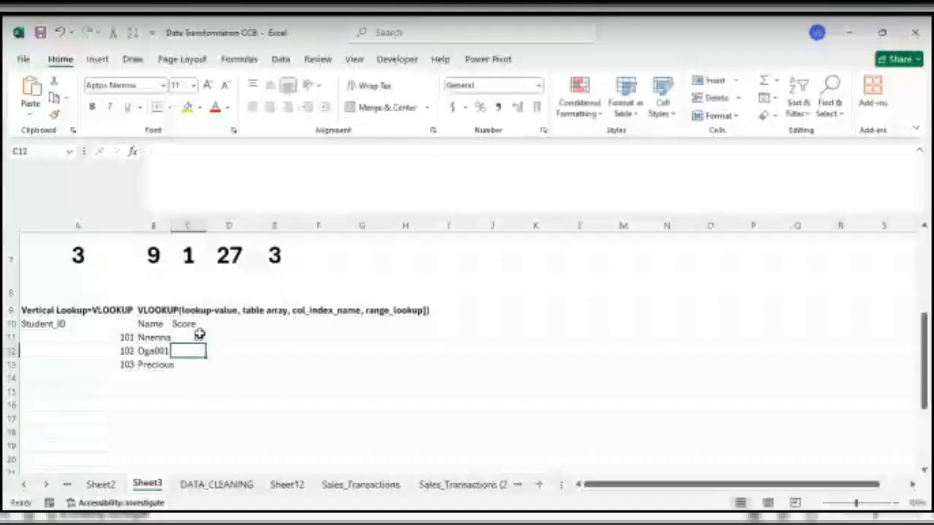
text(78)
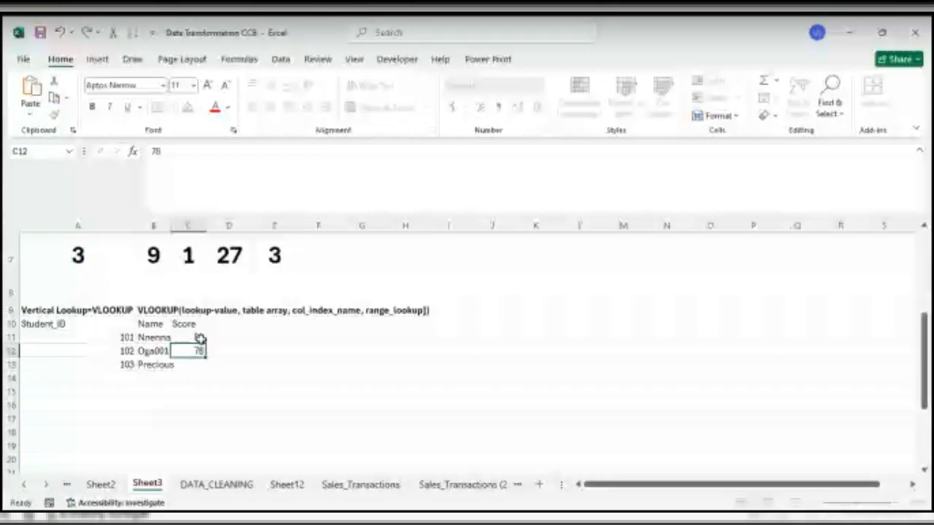
key(Return)
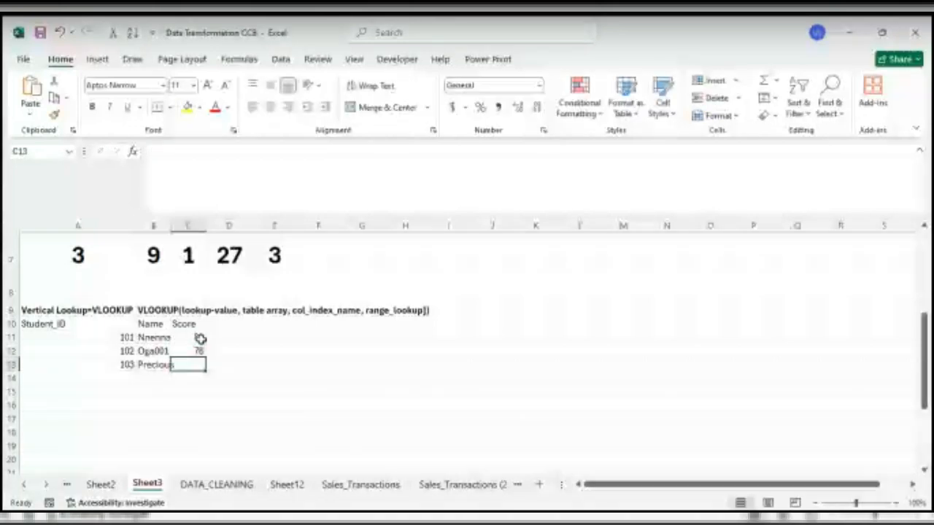
text(92)
key(Return)
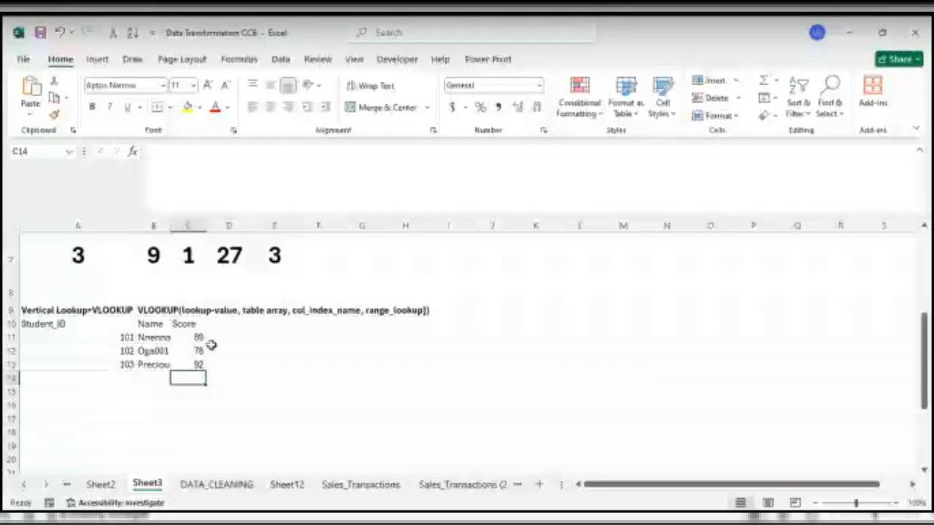
Enter the formula =VLOOKUP(B11,B11:C13,2,FALSE) in E11 to look up the first student's score by name.
click(271, 334)
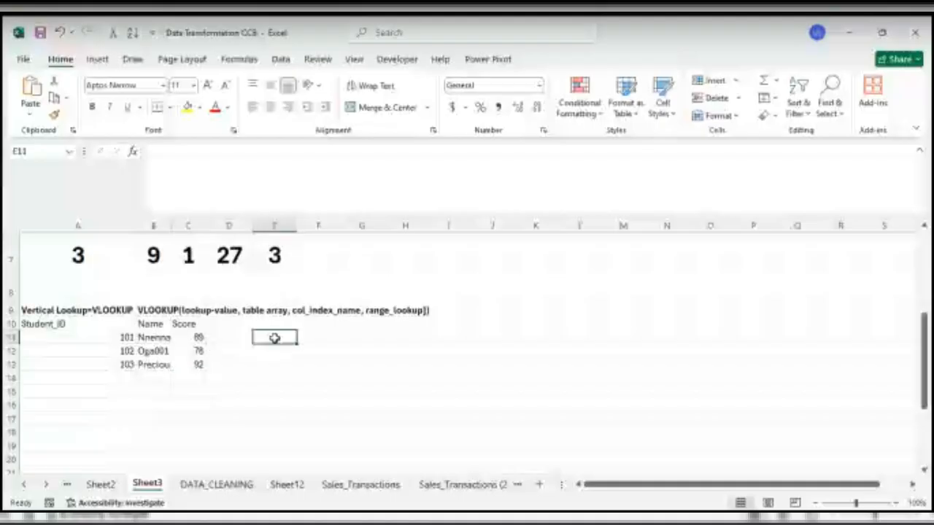
text(=vloo)
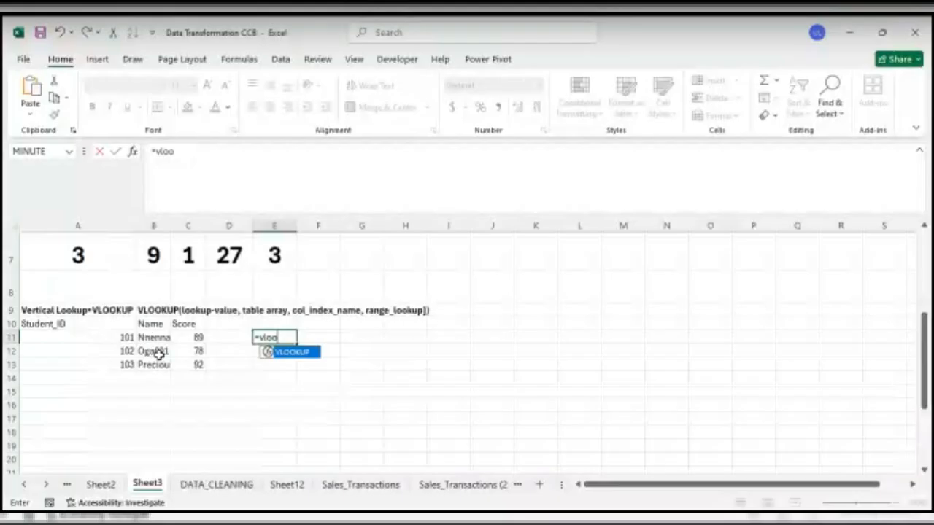
text(kup()
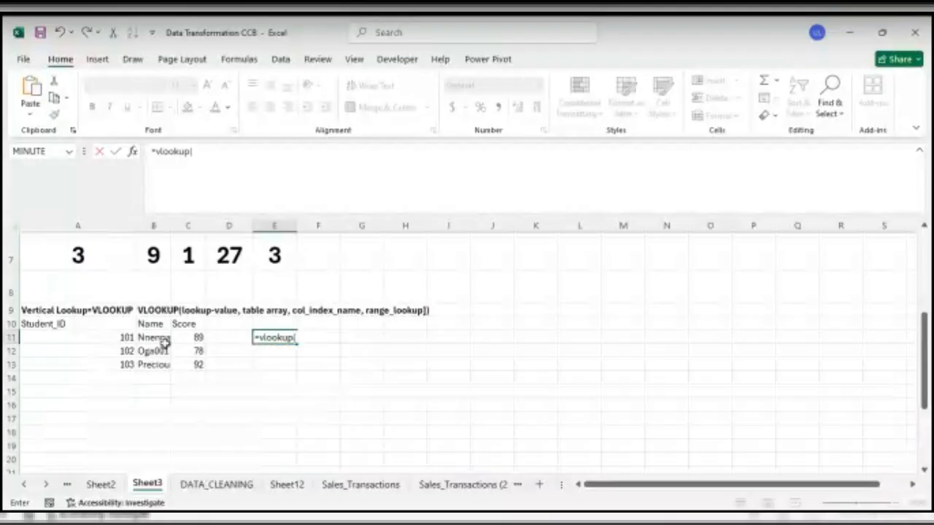
click(163, 337)
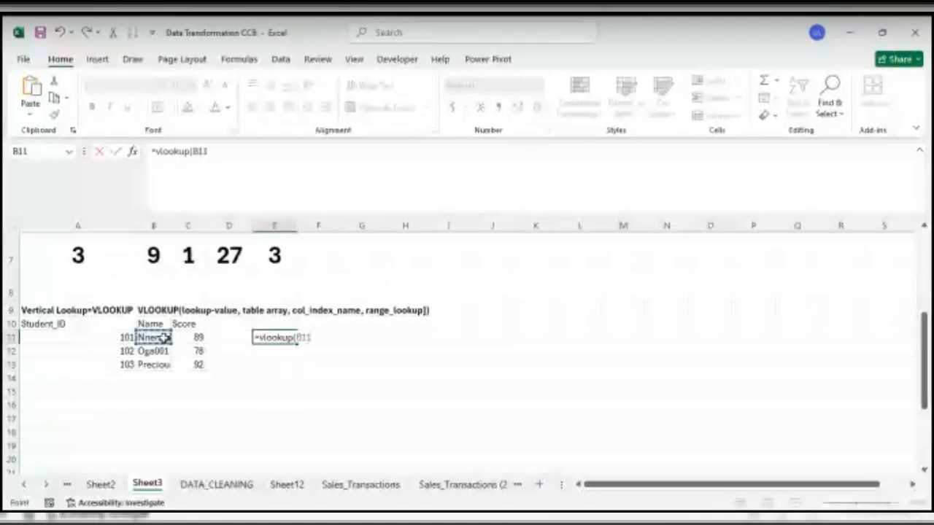
text(,)
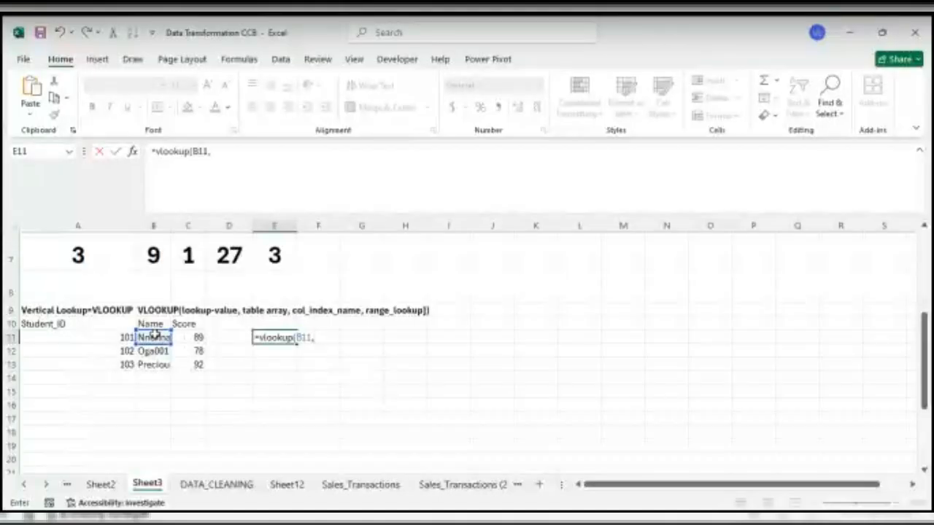
drag(156, 337, 198, 364)
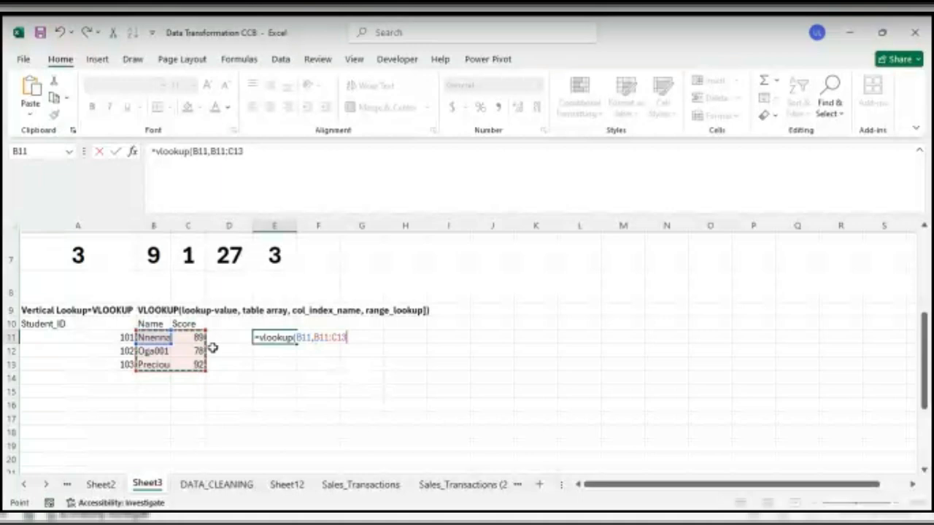
text(,)
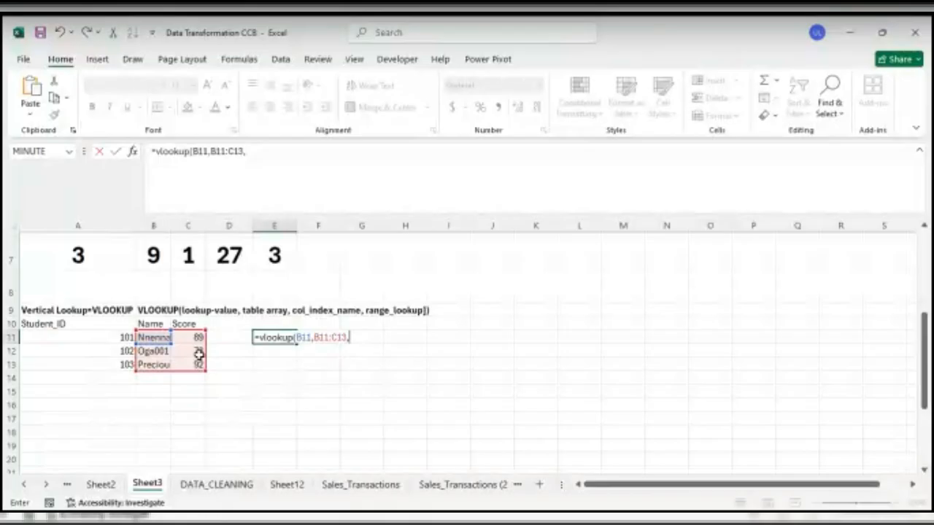
text(2,)
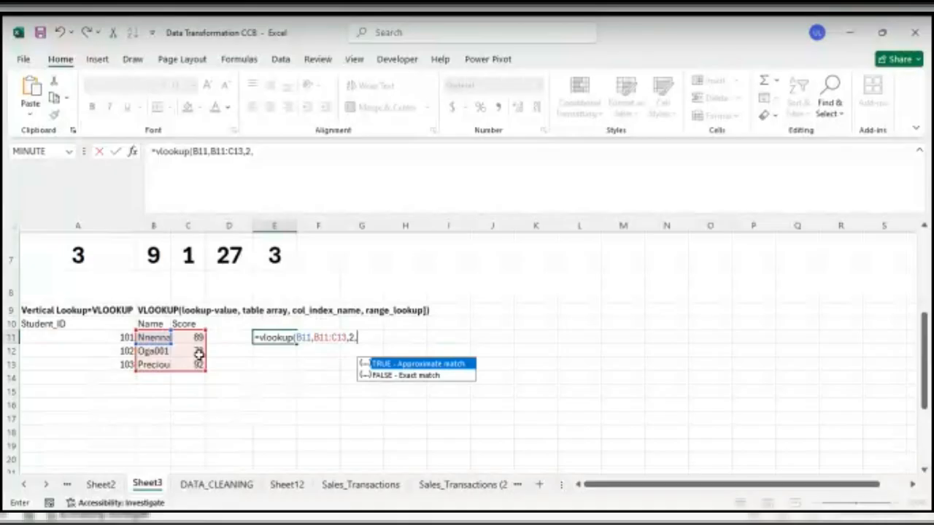
text(false)
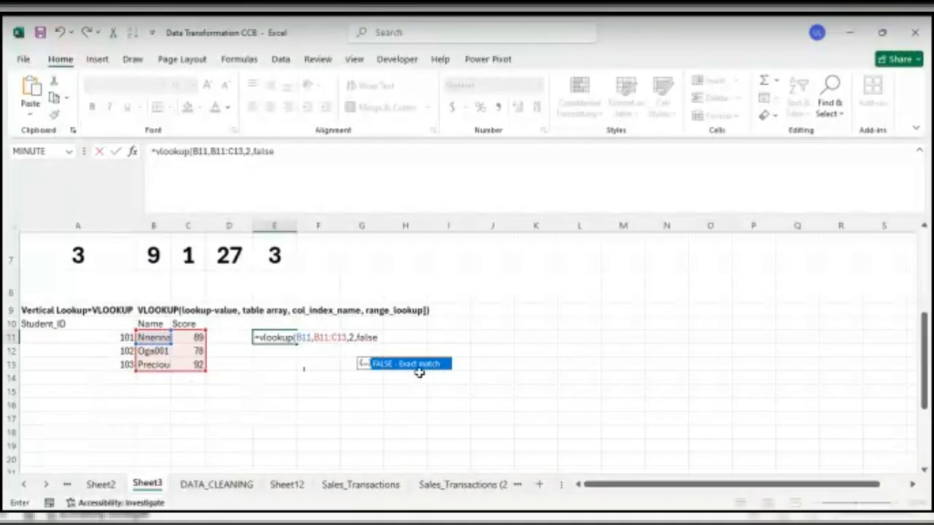
text())
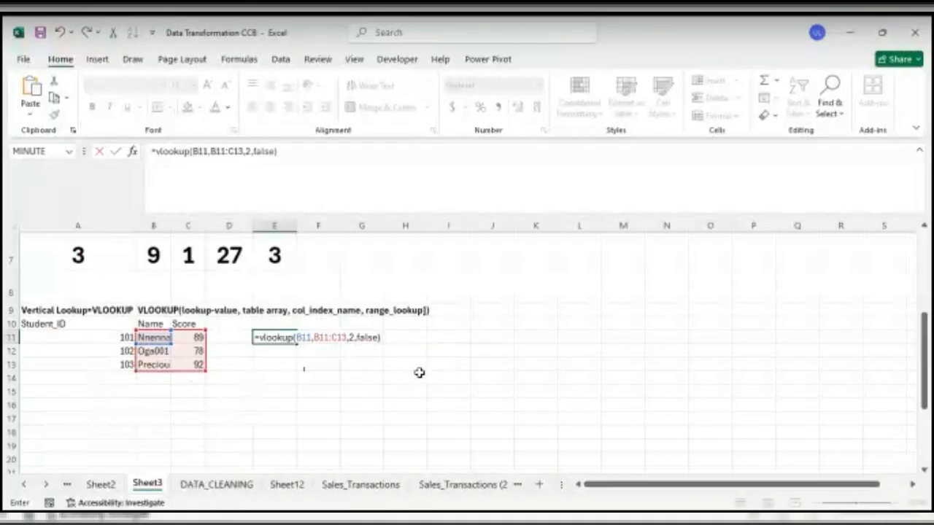
key(Return)
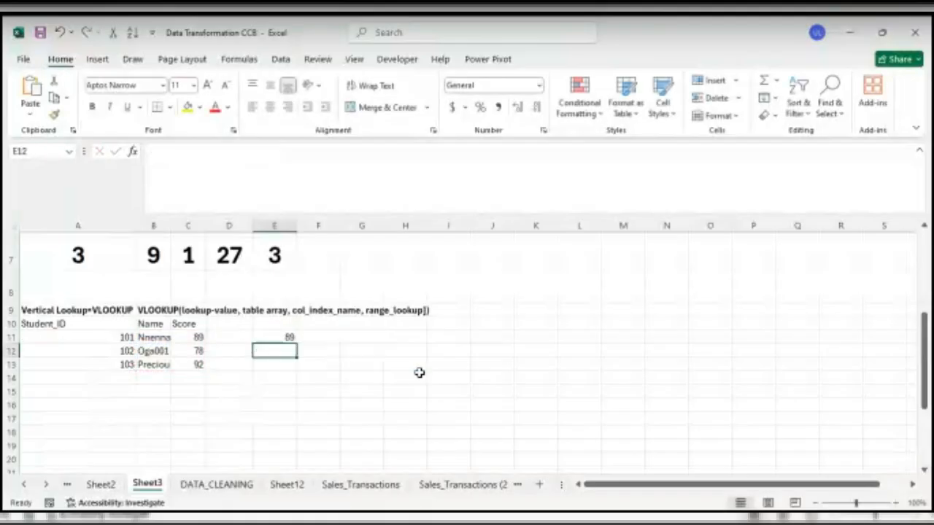
Edit the E11 VLOOKUP formula so its table array is A11:C13 and its lookup value is A11.
click(281, 335)
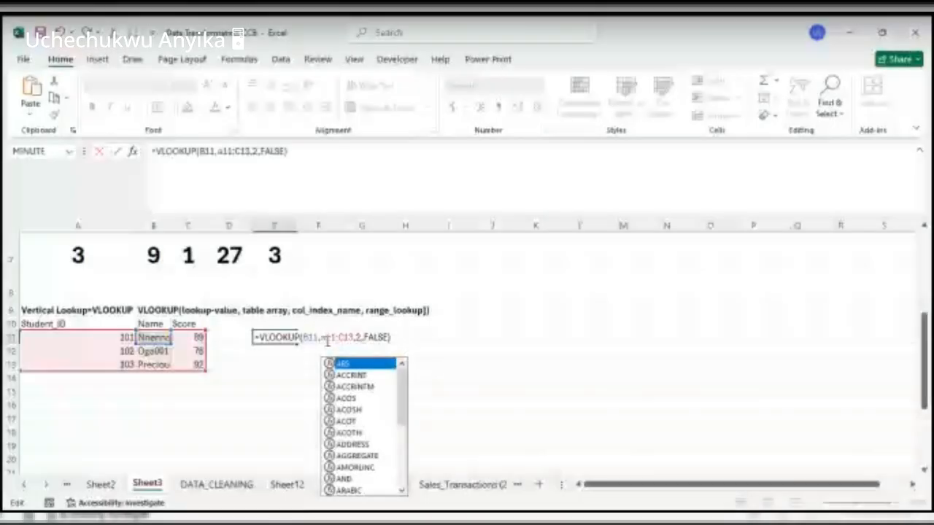
key(Return)
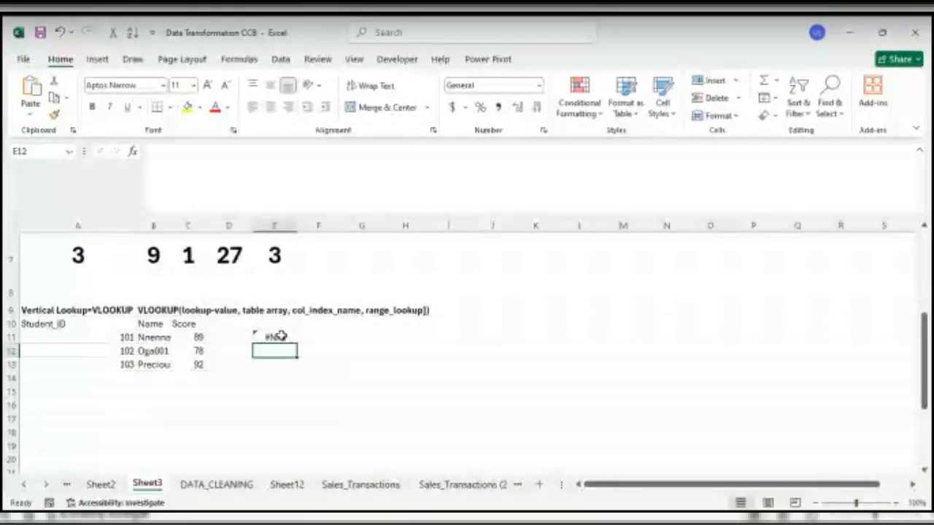
click(281, 336)
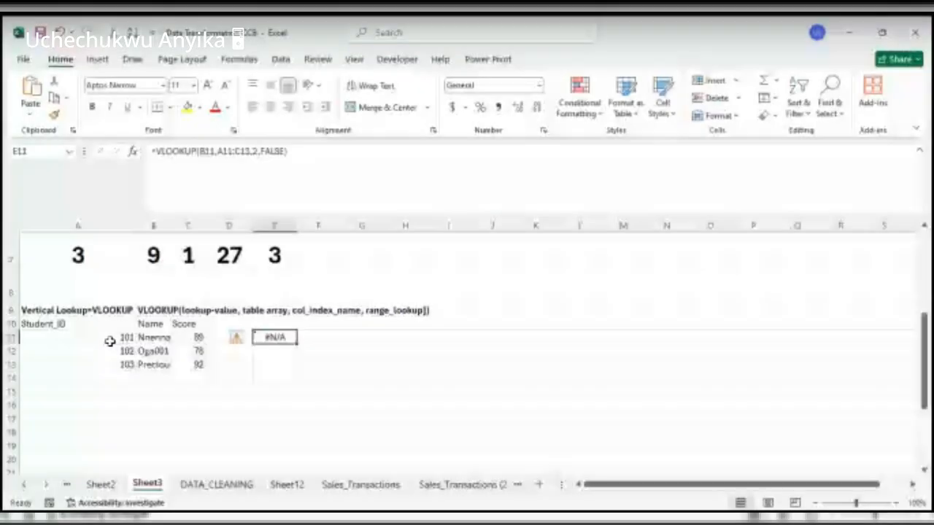
click(75, 323)
double_click(358, 337)
click(319, 336)
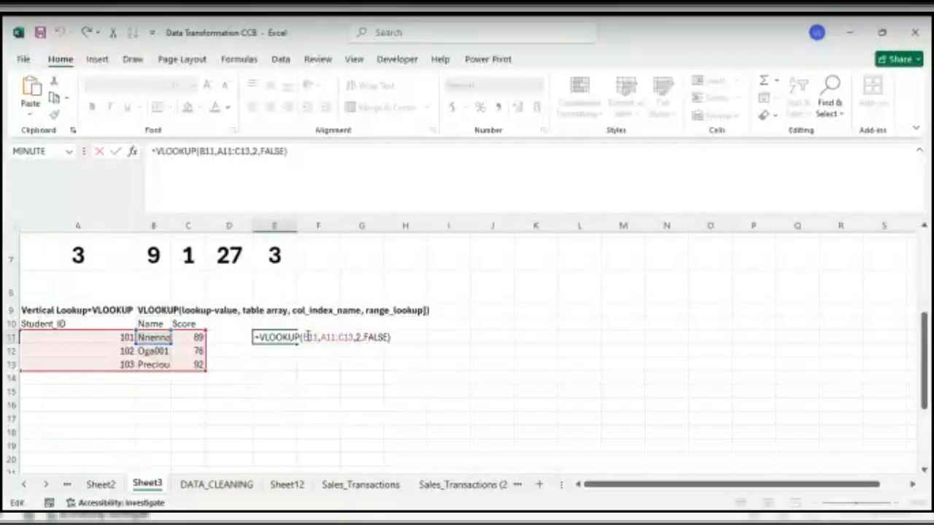
click(307, 337)
key(BackSpace)
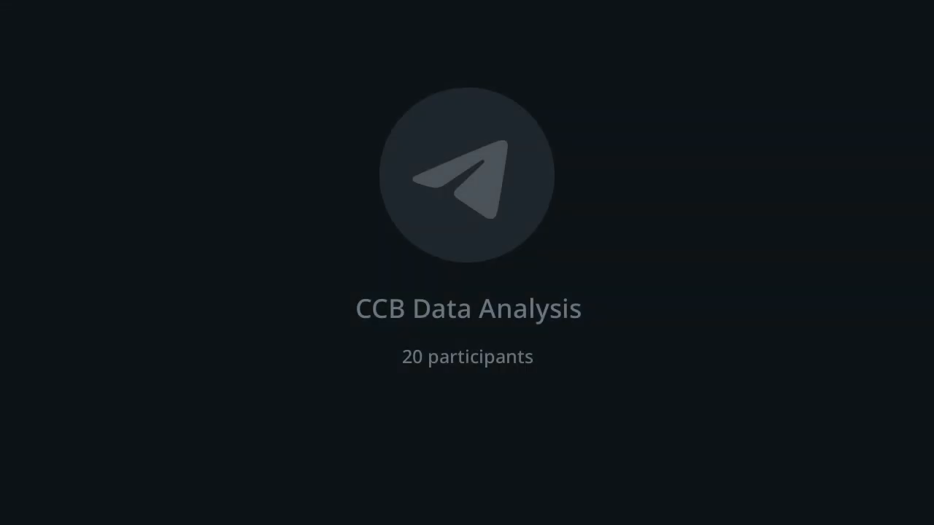
text(a11,A11:C13,2,FALSE))
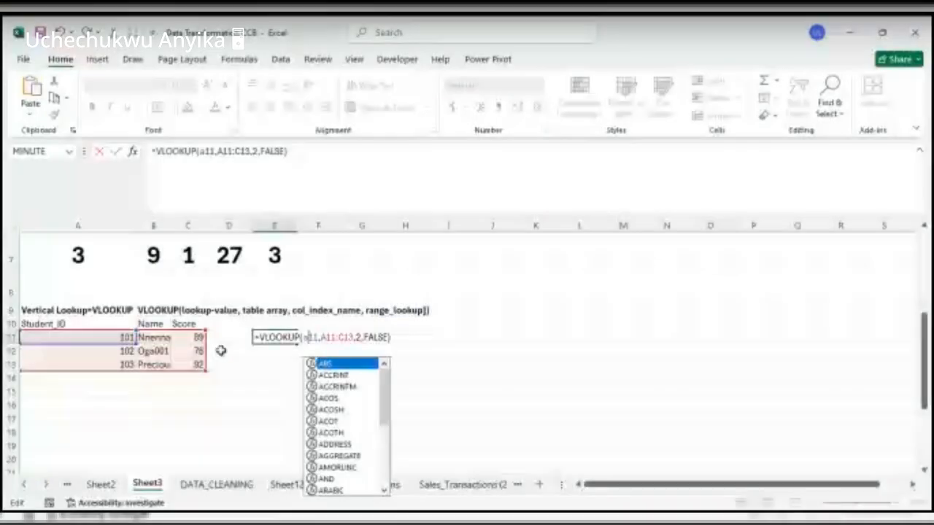
key(Return)
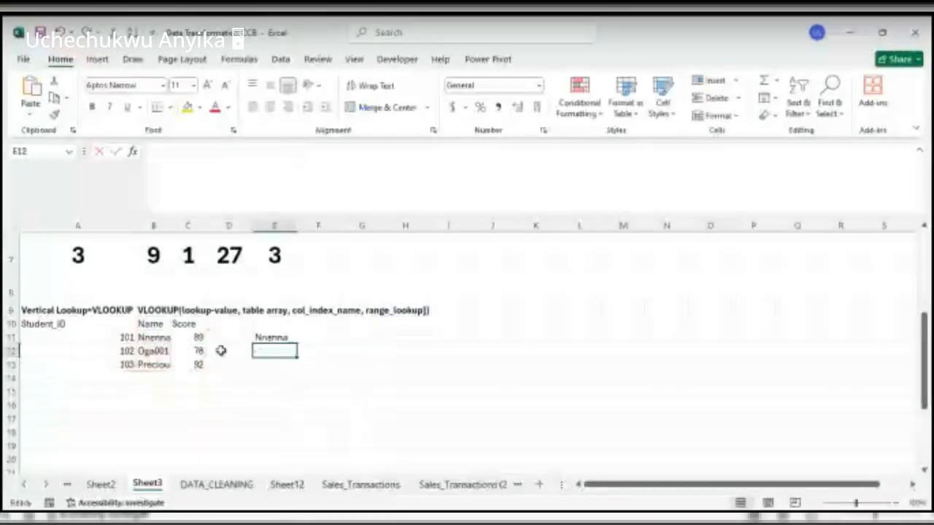
Set the column index in the E11 VLOOKUP formula to 3 to return the Score column.
click(275, 339)
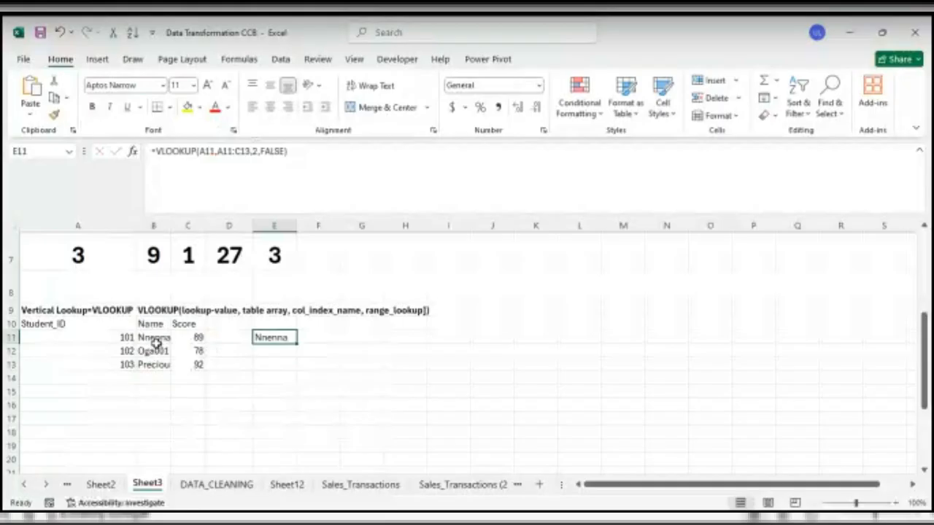
click(258, 150)
key(BackSpace)
text(3)
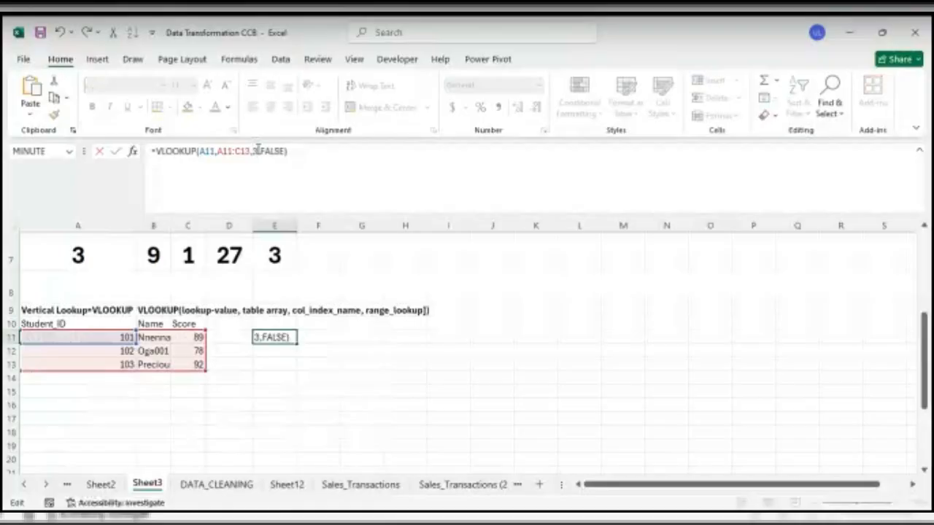
key(Return)
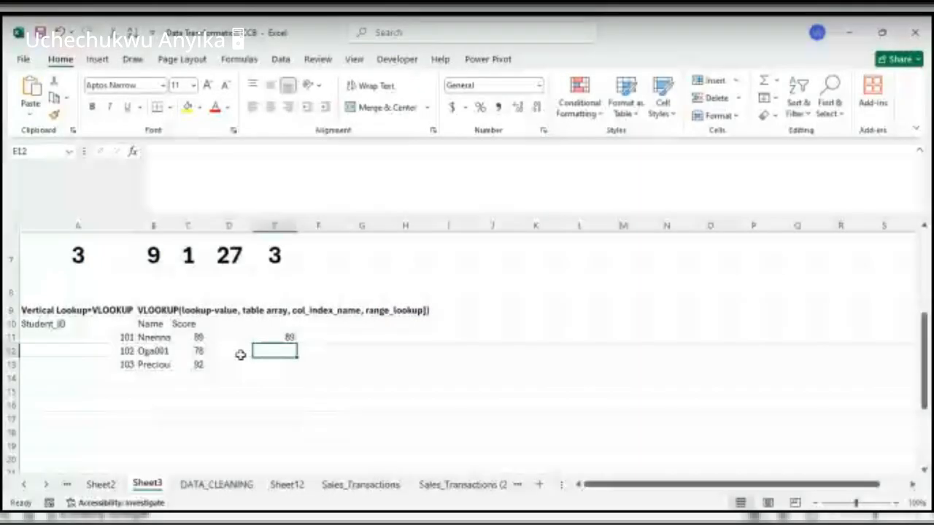
key(Down)
key(Down)
key(Right)
key(Right)
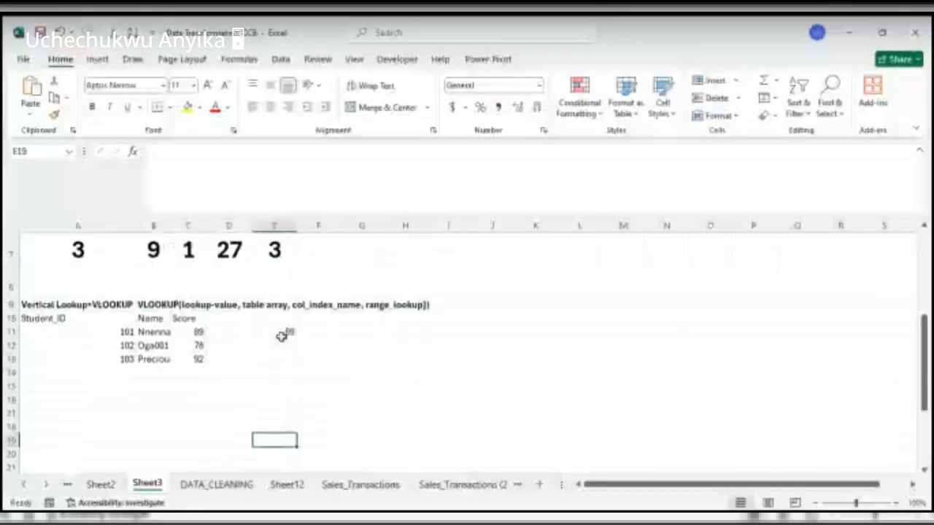
Replace the lookup value in the E11 VLOOKUP formula with the student ID 102.
click(276, 337)
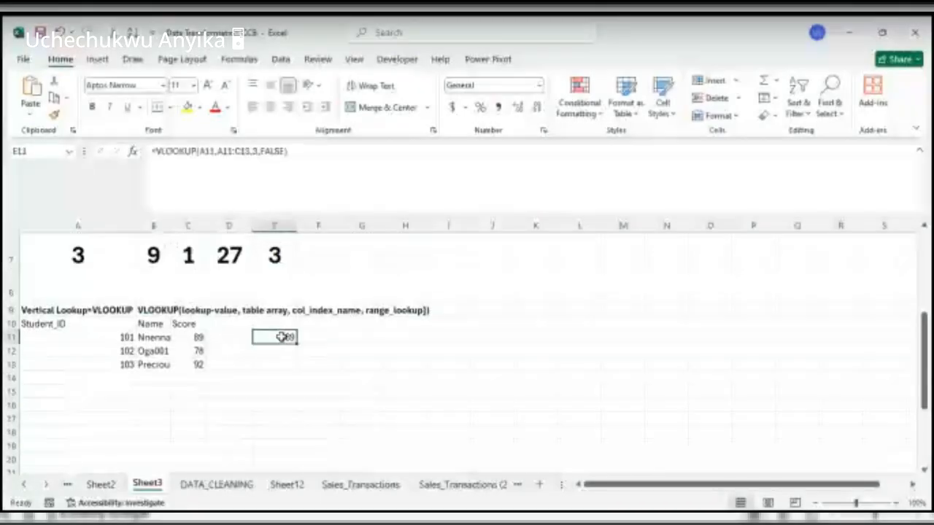
click(217, 151)
key(BackSpace)
key(BackSpace)
key(BackSpace)
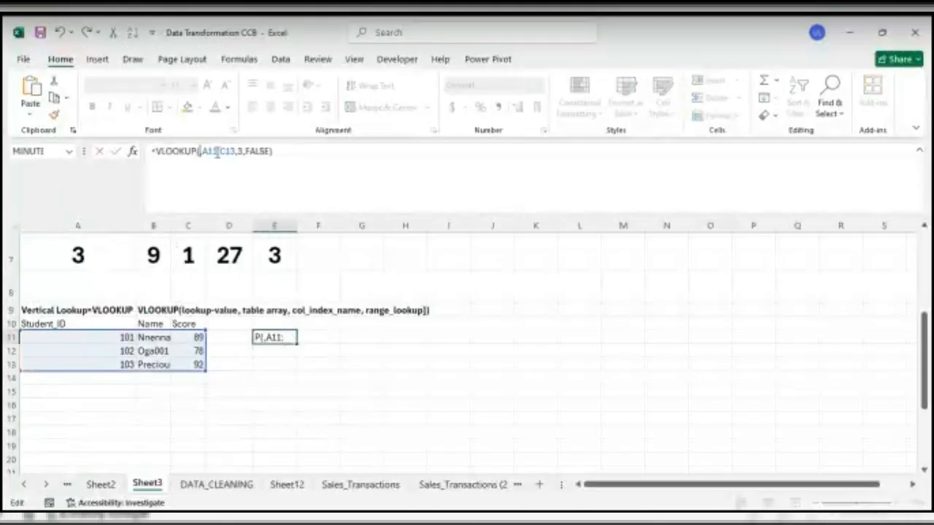
text(102)
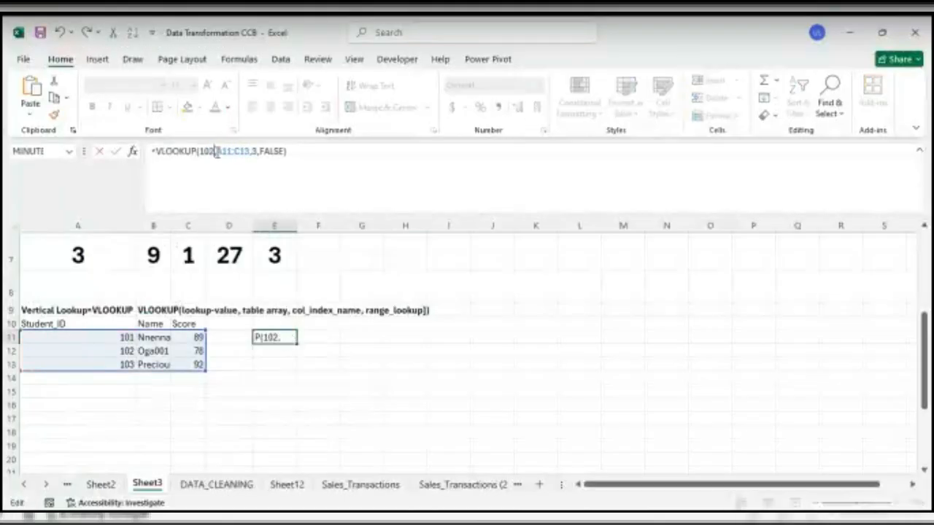
key(Return)
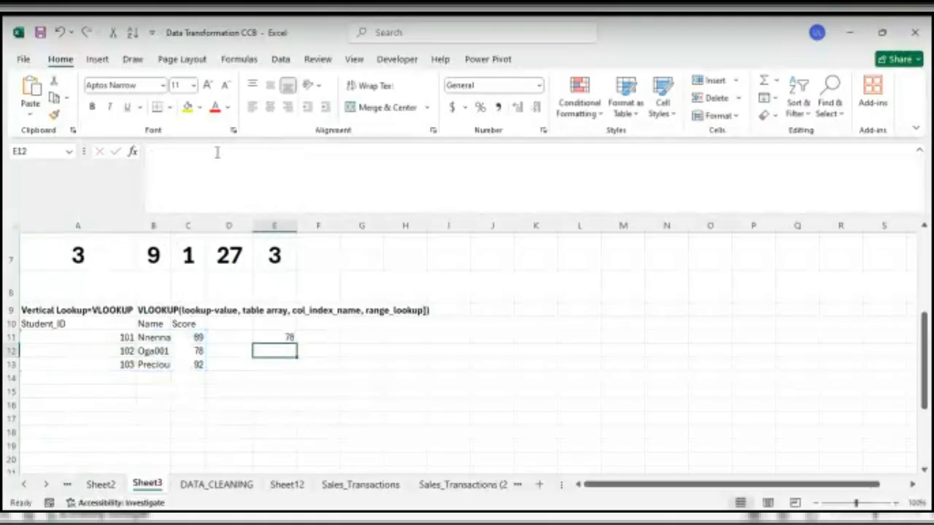
Change the lookup value in the E11 VLOOKUP formula to 105, an ID missing from the student table.
click(277, 336)
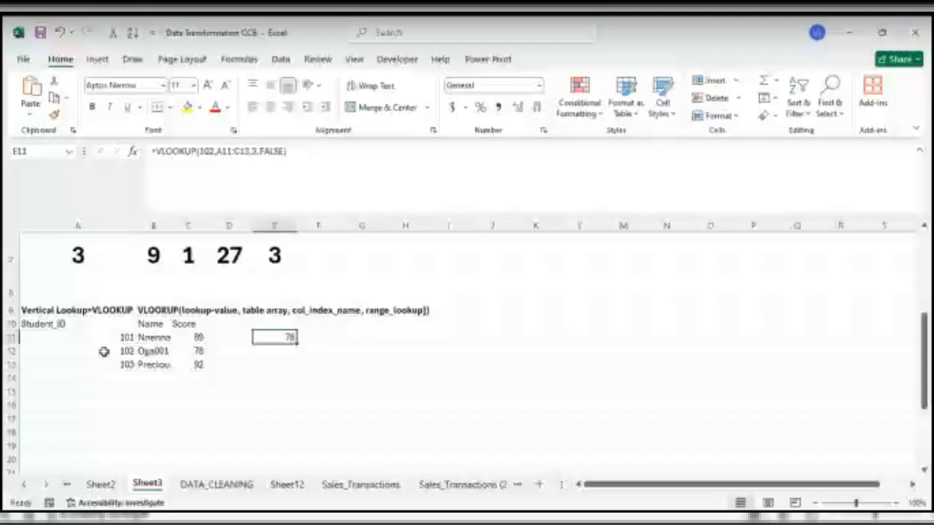
click(214, 151)
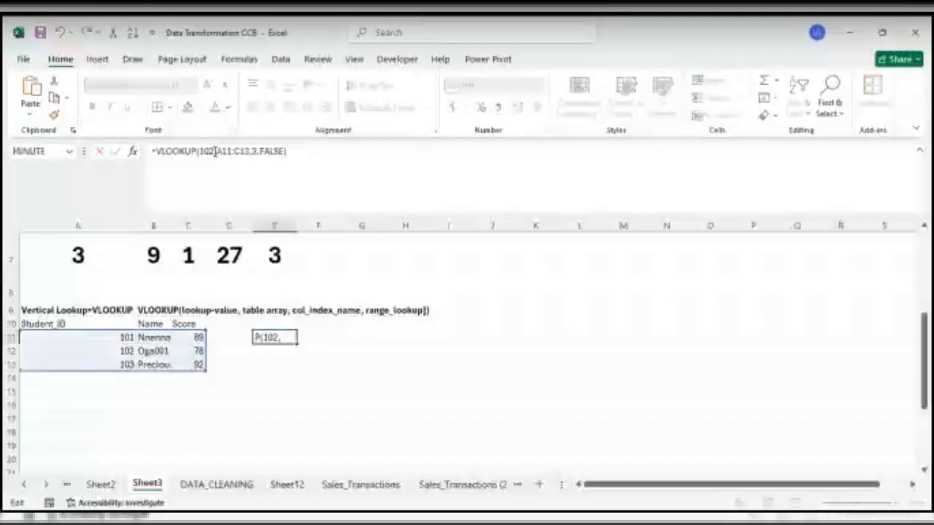
key(BackSpace)
text(5)
key(Return)
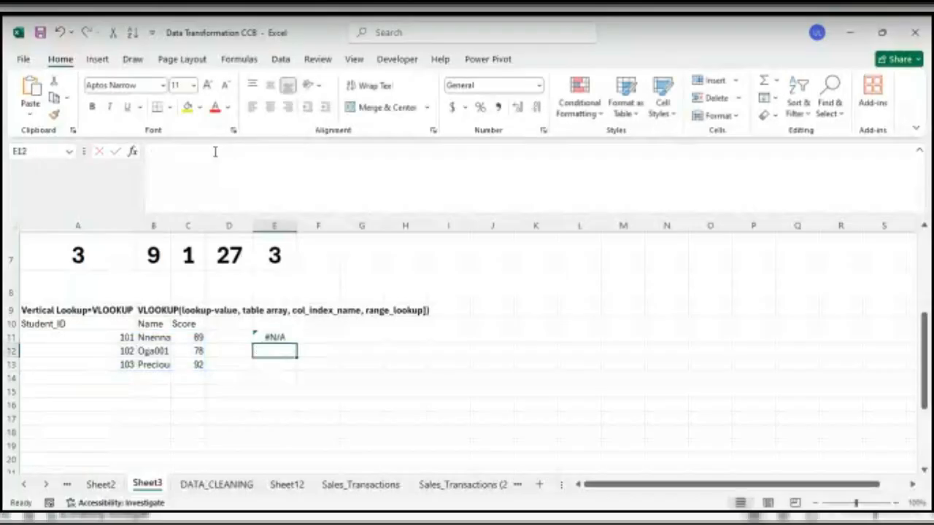
Wrap the E11 VLOOKUP formula in IFERROR with "Not found" as the fallback text.
click(282, 337)
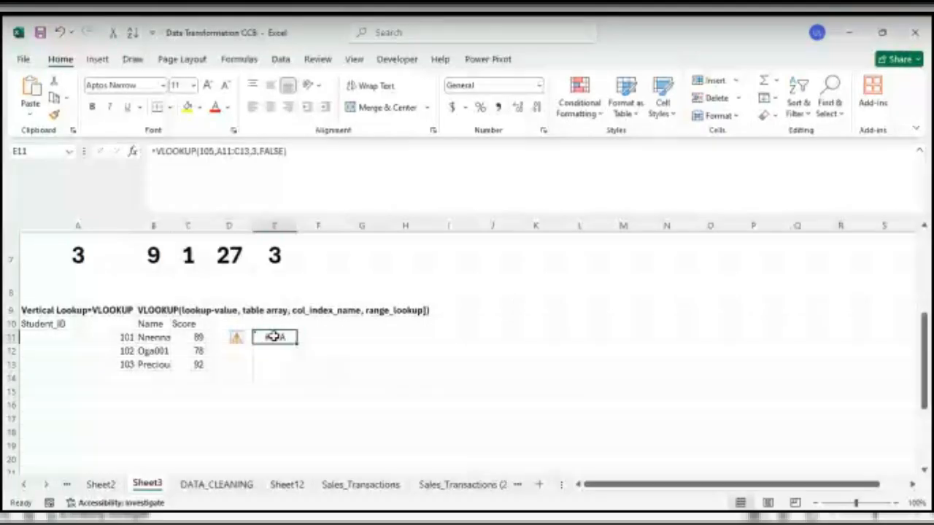
click(156, 153)
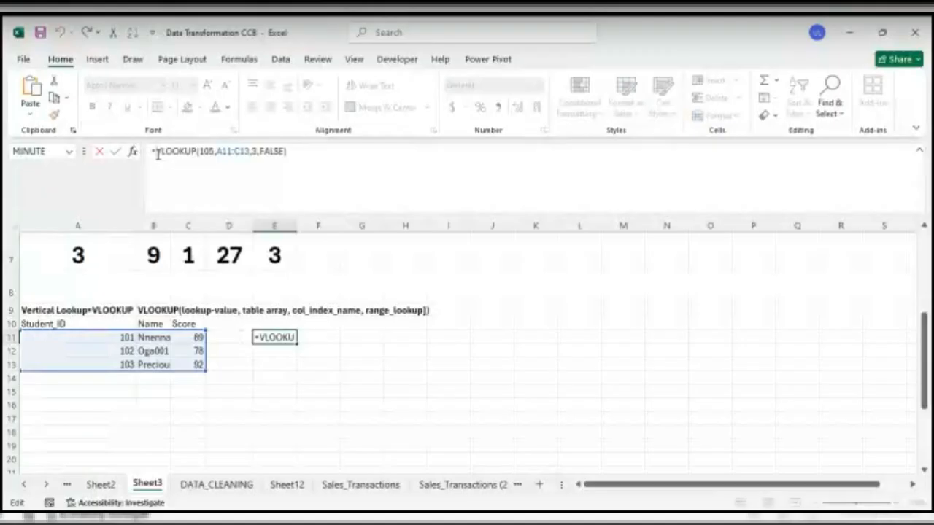
text(IFERROR)
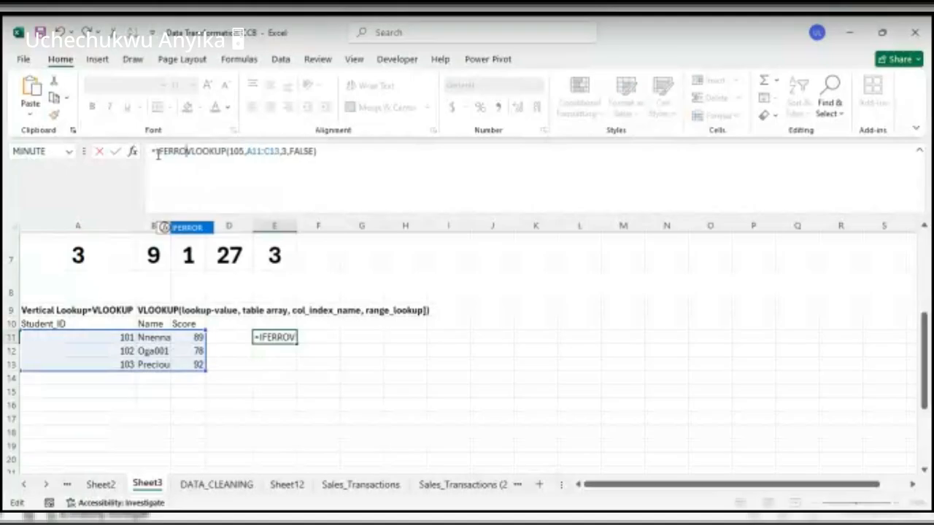
key(BackSpace)
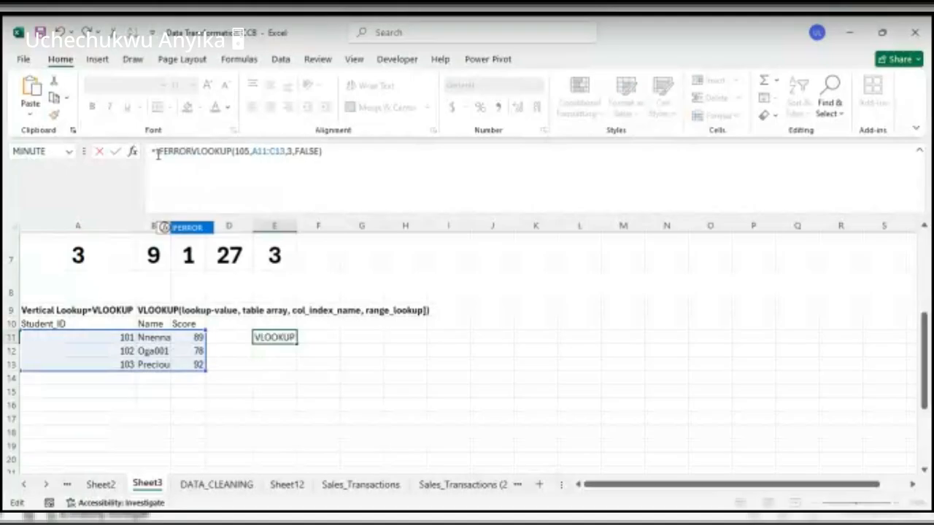
text(()
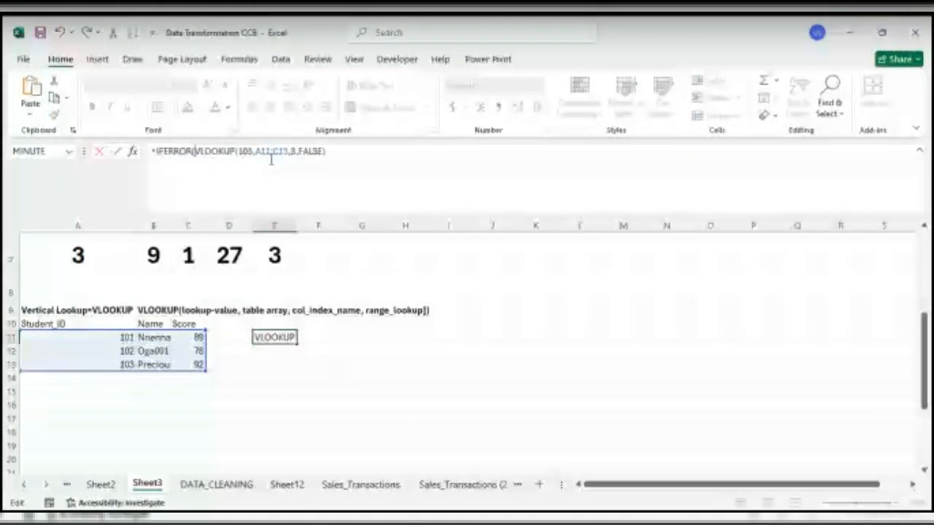
click(332, 154)
text(, "N)
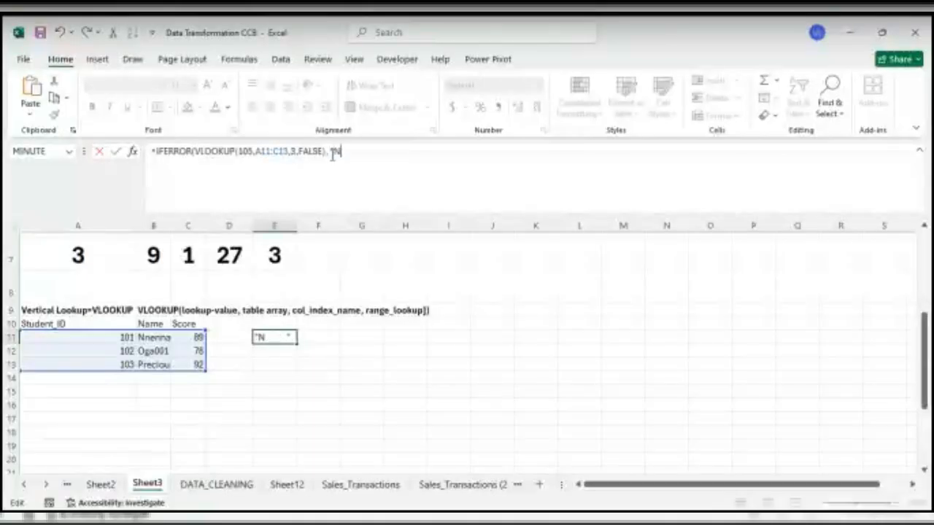
text(ot found"))
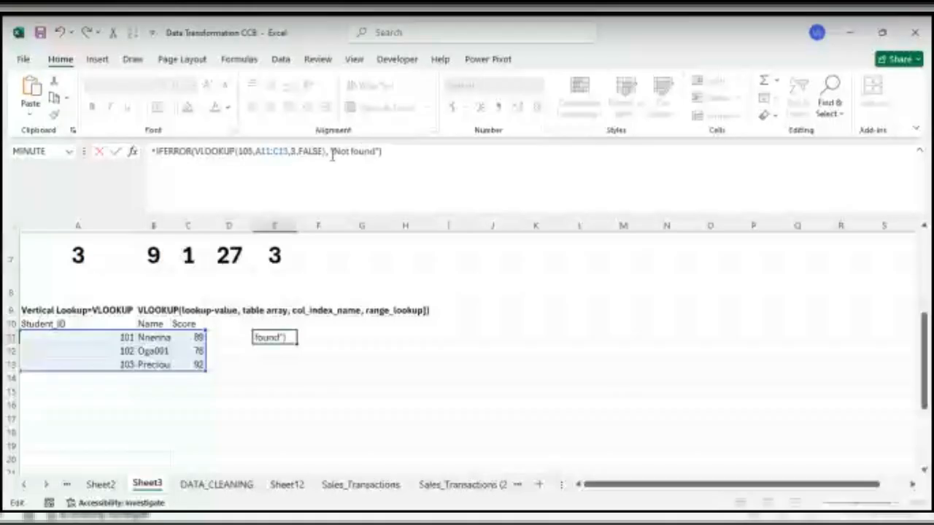
key(Return)
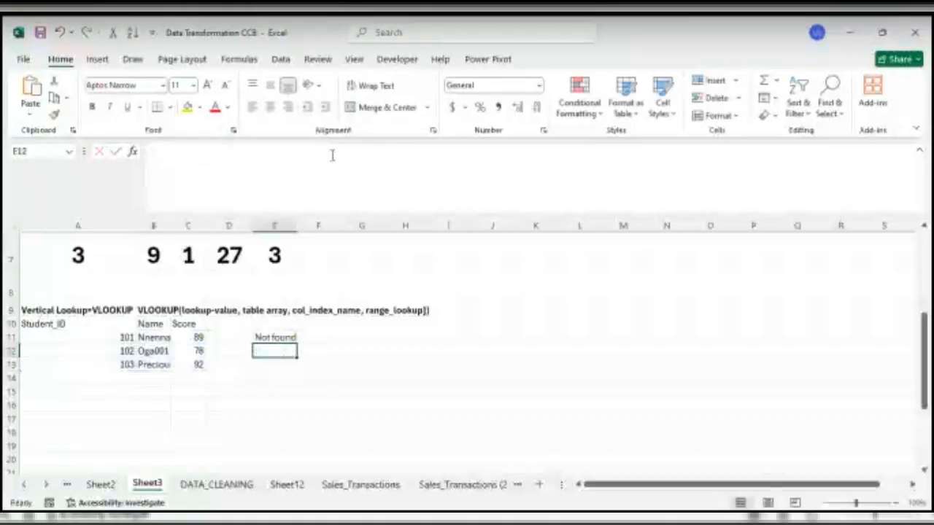
click(270, 335)
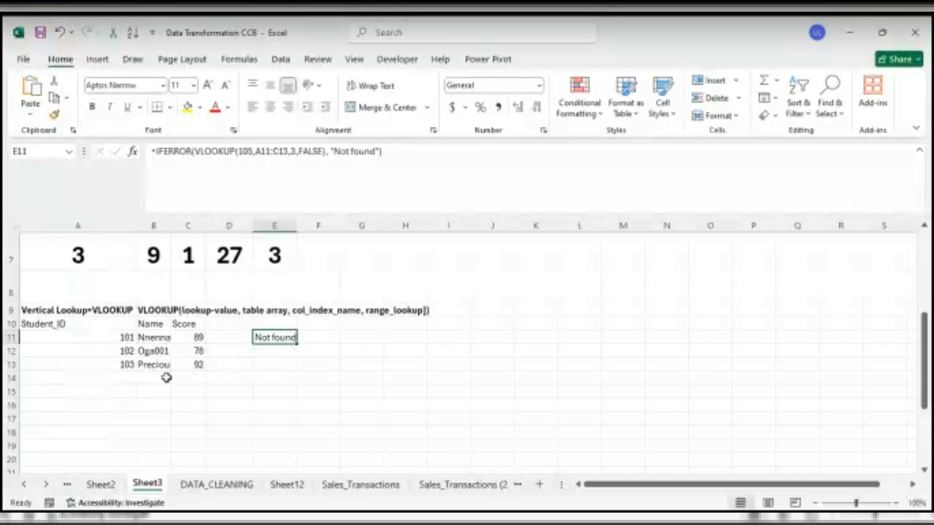
Add the headers Score in A15 and Grade in B15 for a grading table below the student table.
click(90, 390)
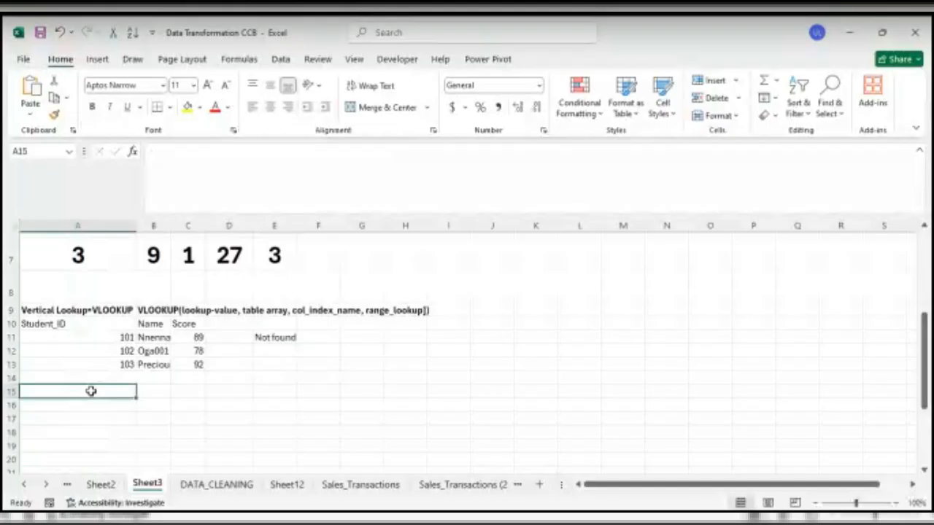
text(Score)
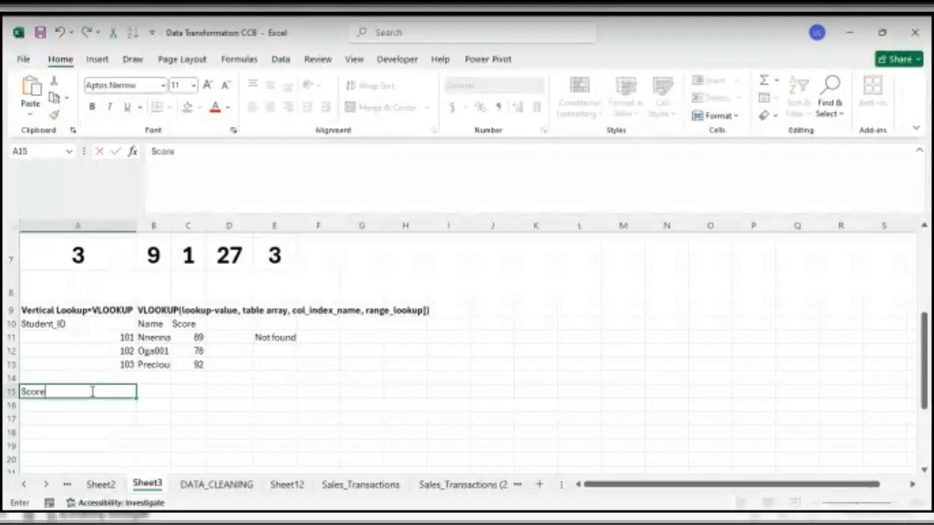
click(164, 392)
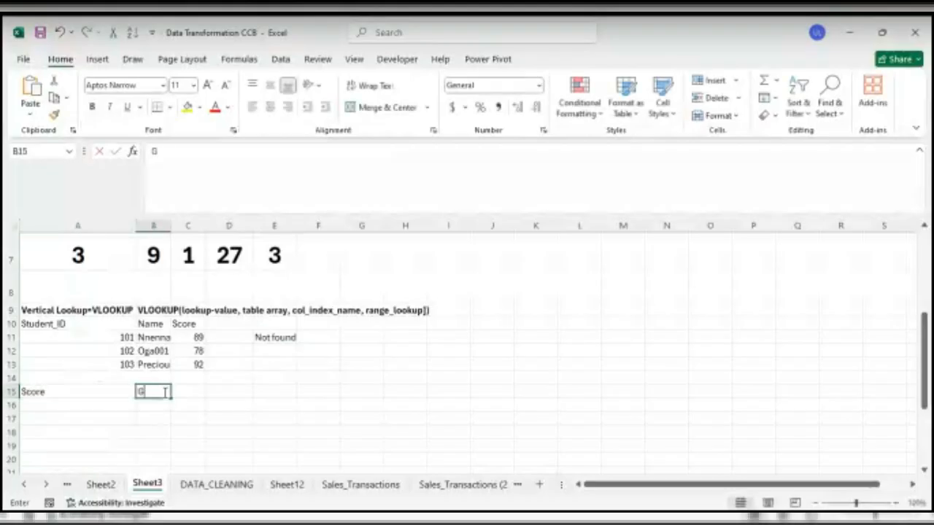
text(Grade)
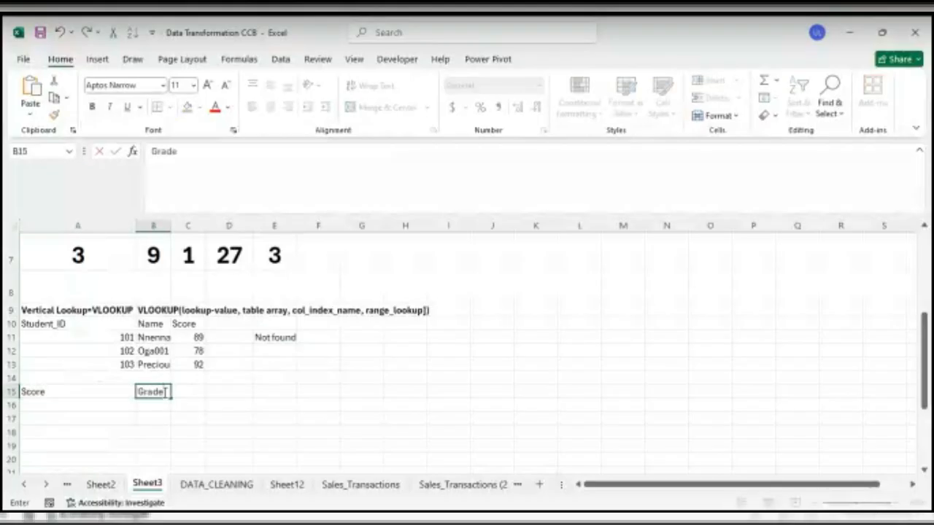
Fill the grading table's Score column in A16 to A20 with 0, 50, 60, 70 and 80.
click(107, 405)
text(0)
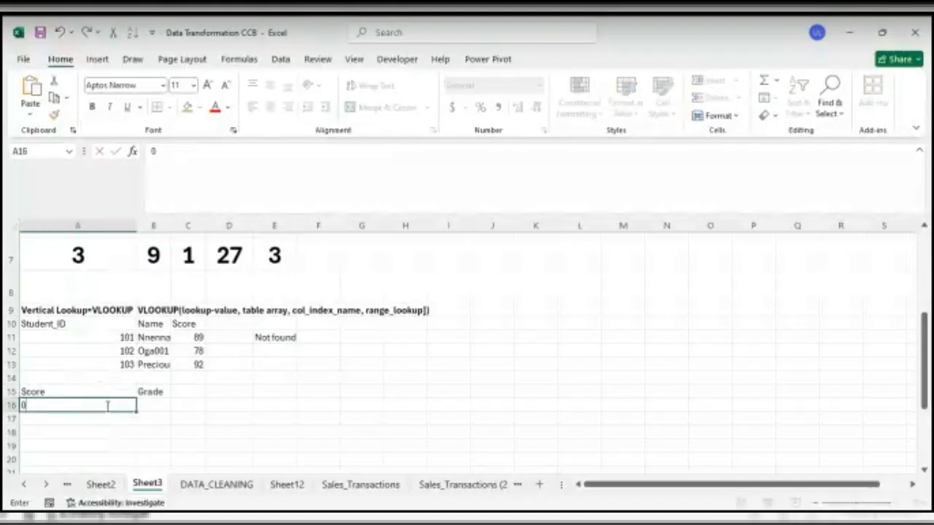
key(Return)
text(50)
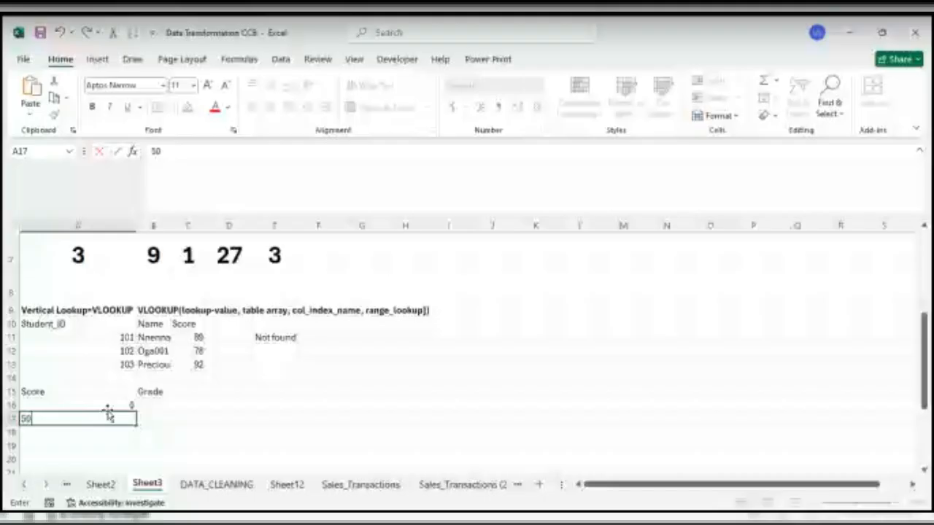
key(Return)
text(60)
key(Return)
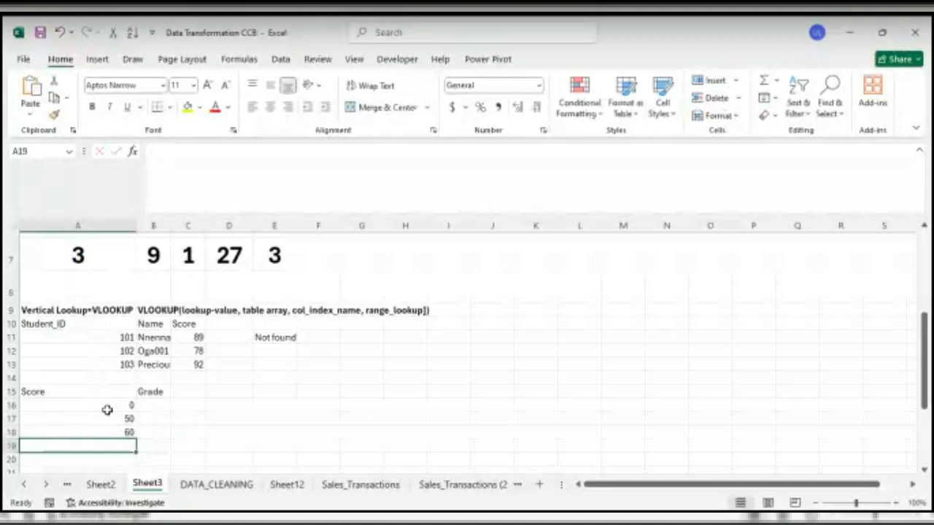
text(70)
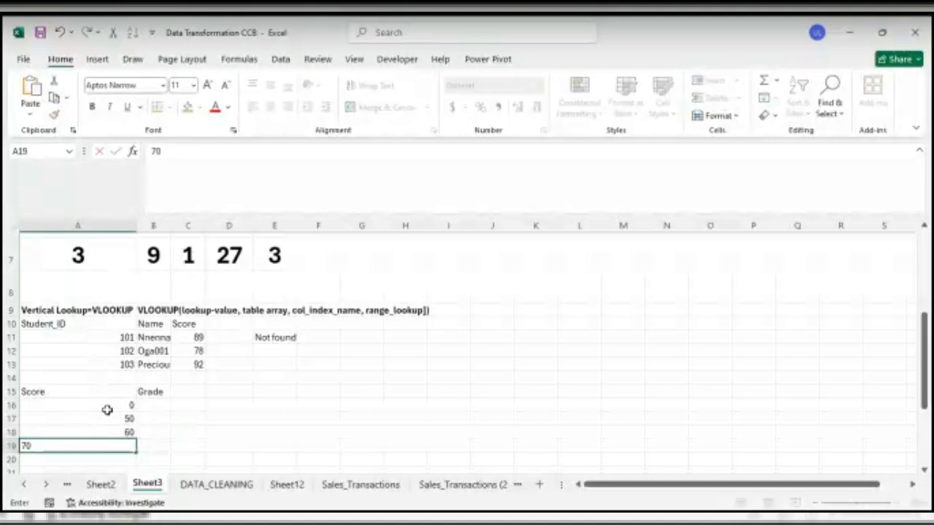
key(Return)
text(80)
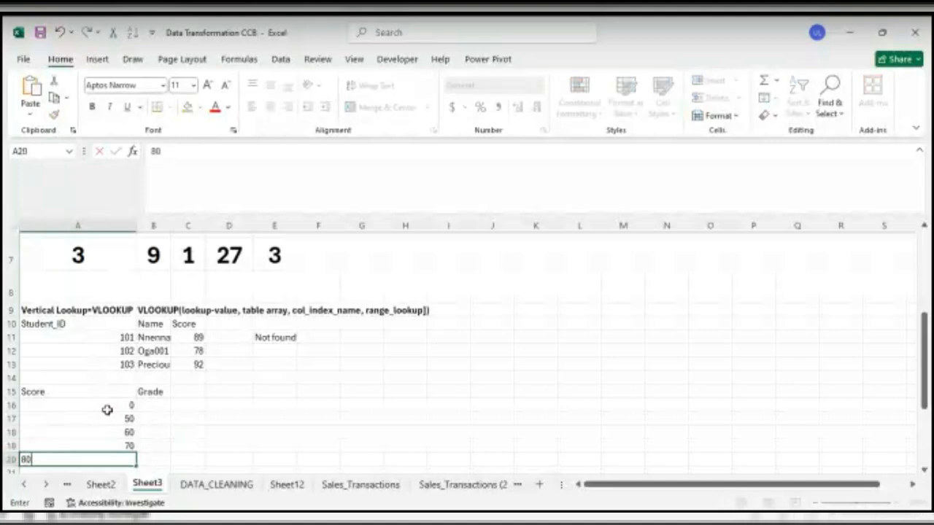
key(Return)
Fill the Grade column in B16 to B20 with F, D, C, B and A.
click(152, 398)
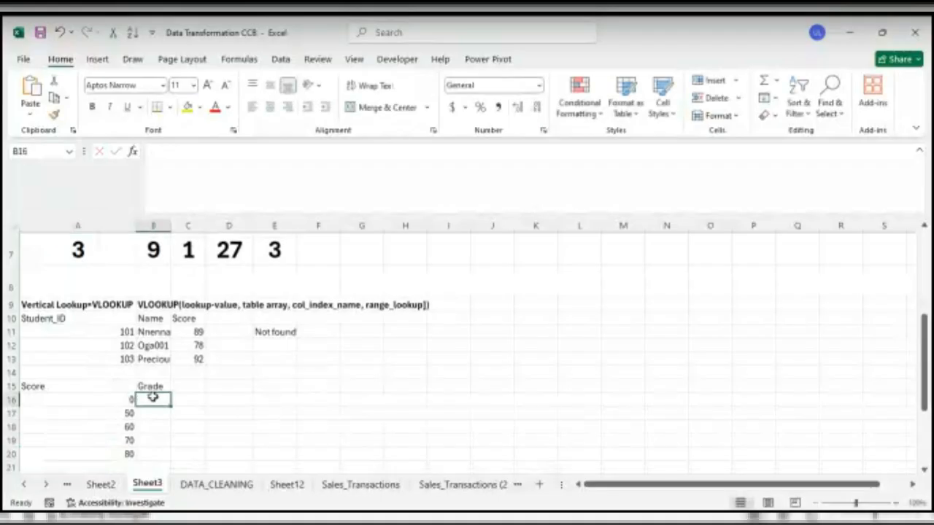
text(F)
key(Return)
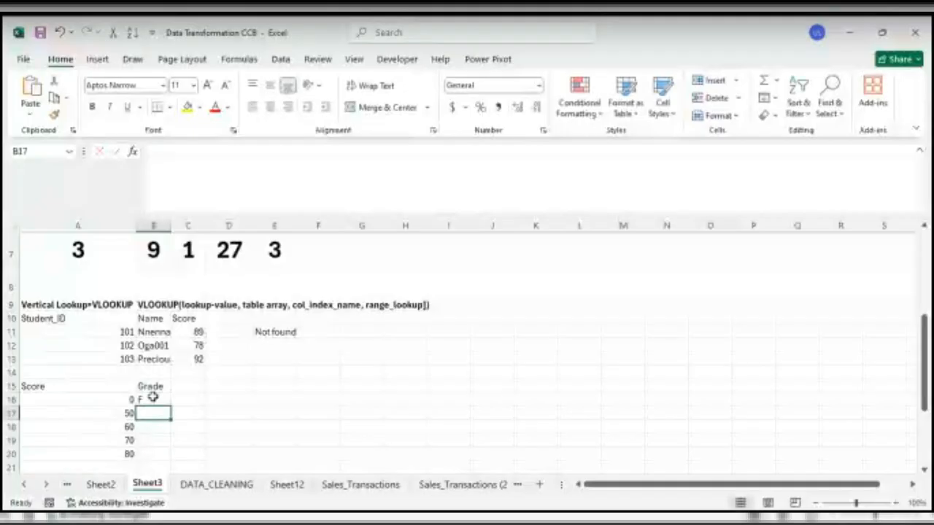
text(D)
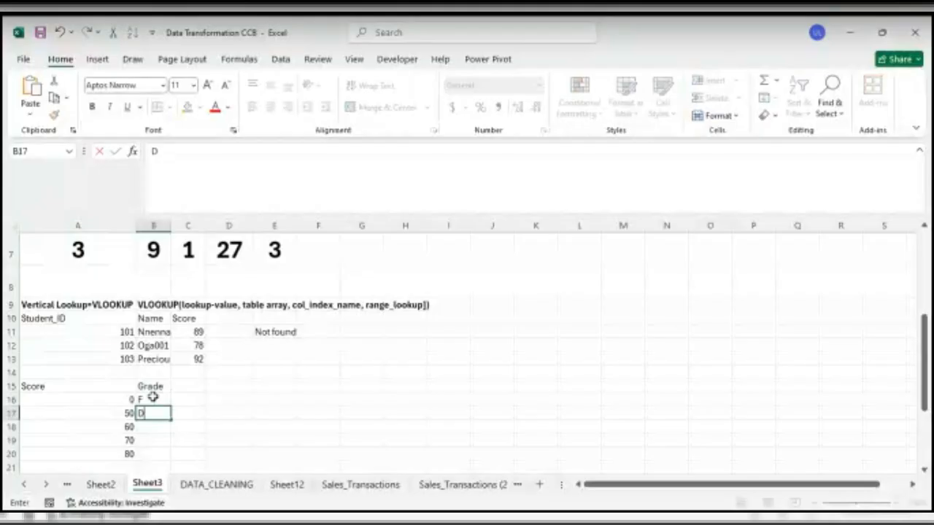
key(Return)
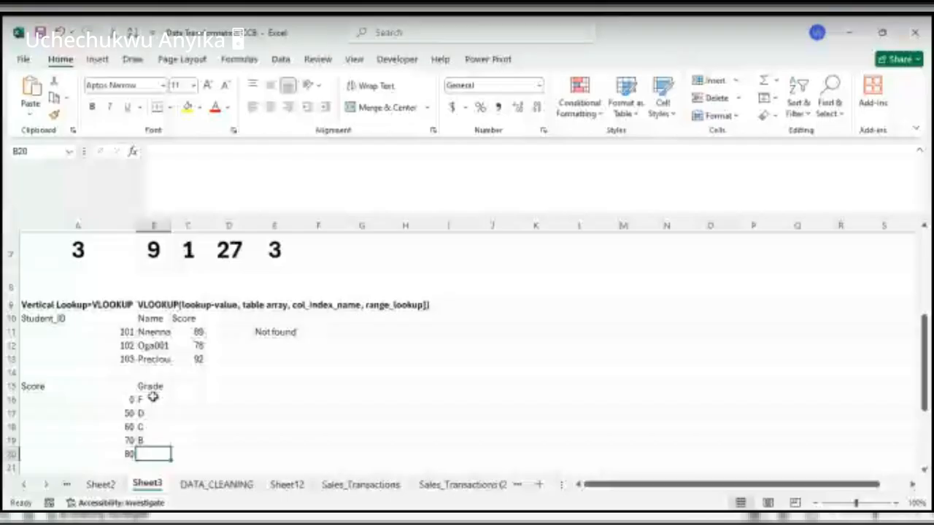
text(A)
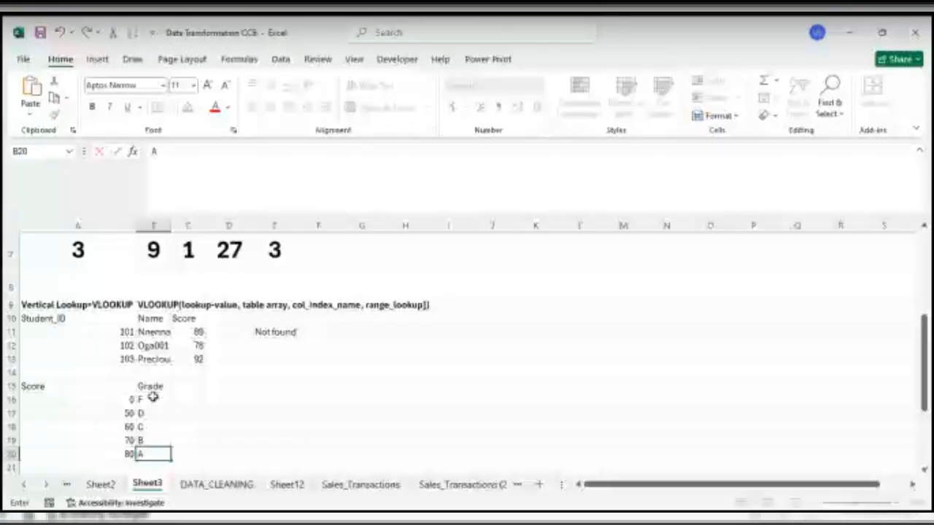
click(196, 401)
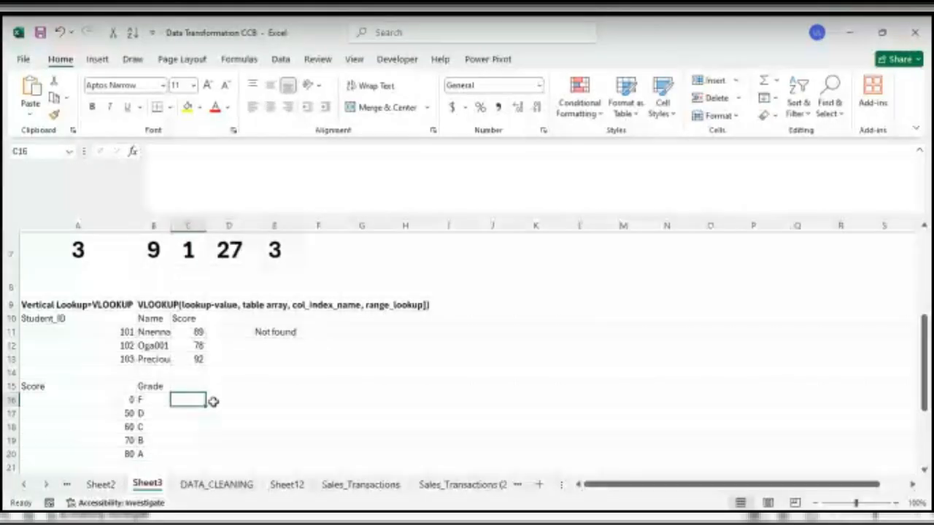
Enter a VLOOKUP formula in D16 that looks up 77 in A15:B20, column 2, with TRUE for approximate match.
click(213, 402)
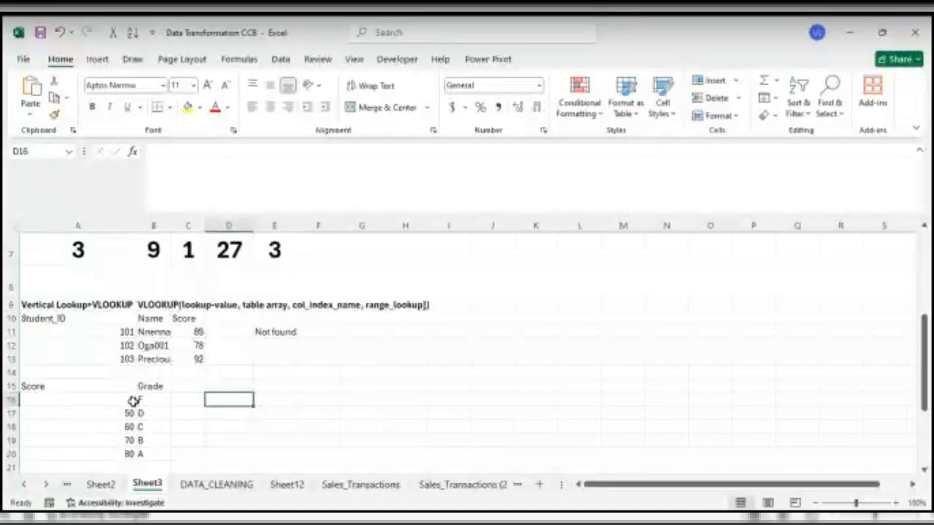
text(=VLOOKU)
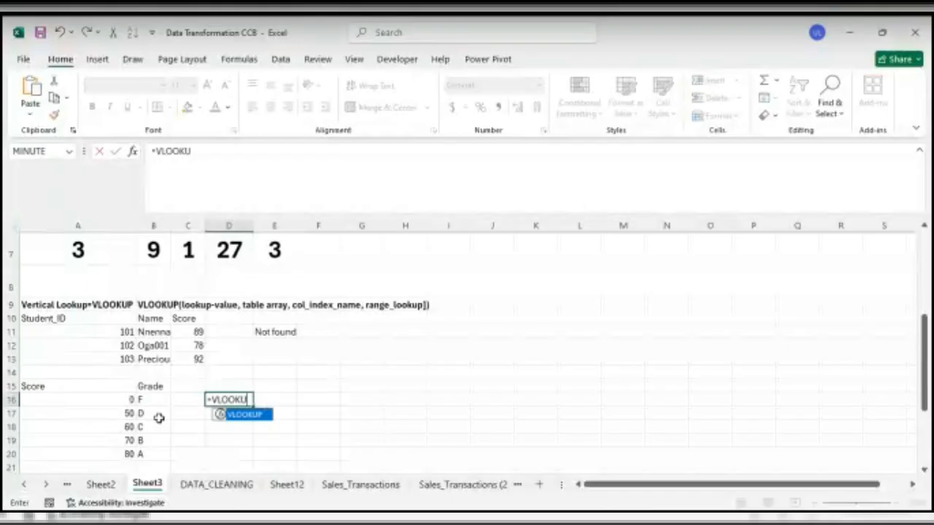
text(P()
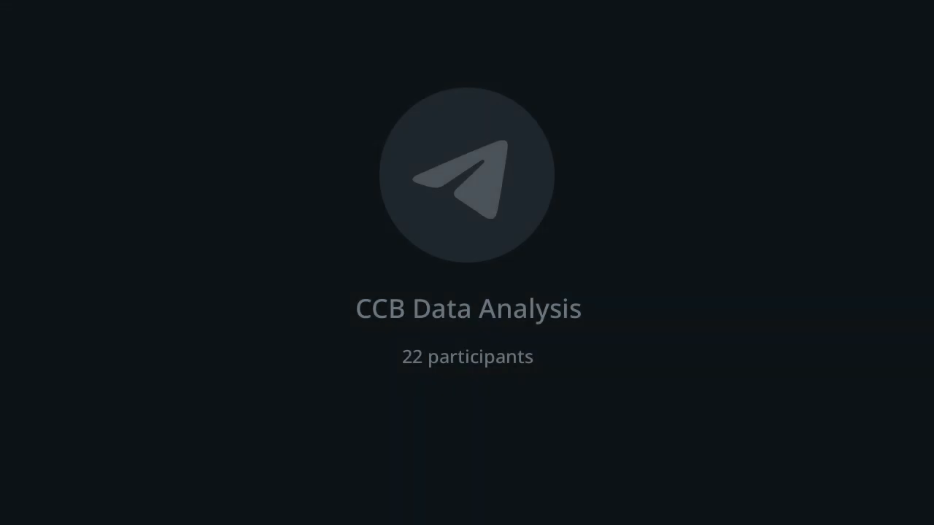
text(77)
text(,)
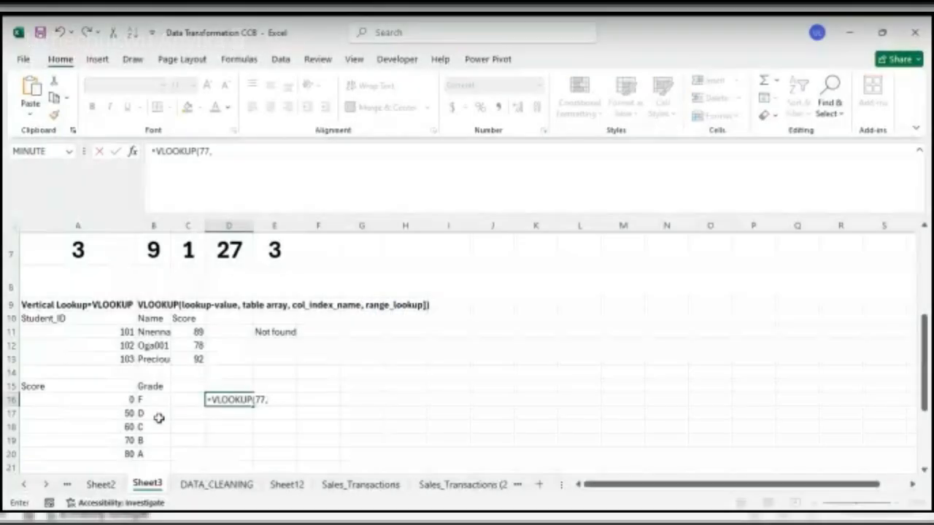
drag(39, 390, 144, 455)
text(,2,)
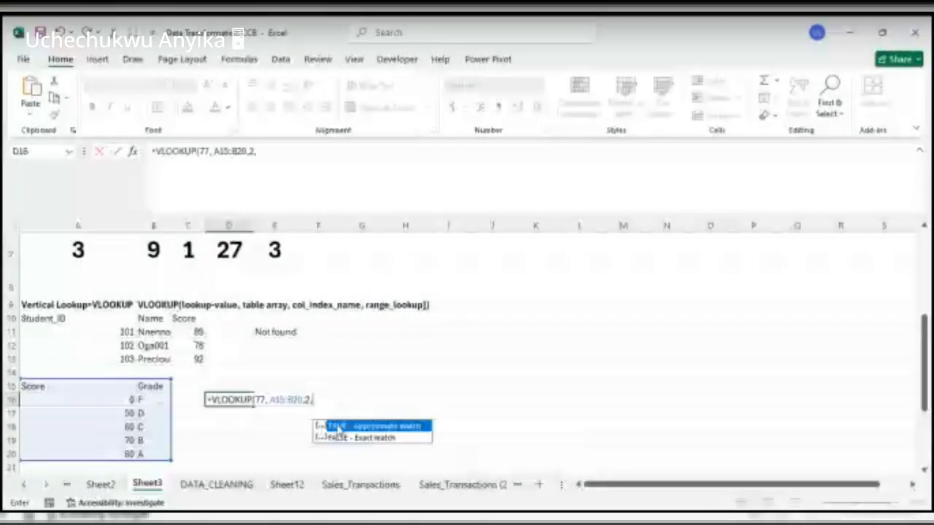
text(TRUE)
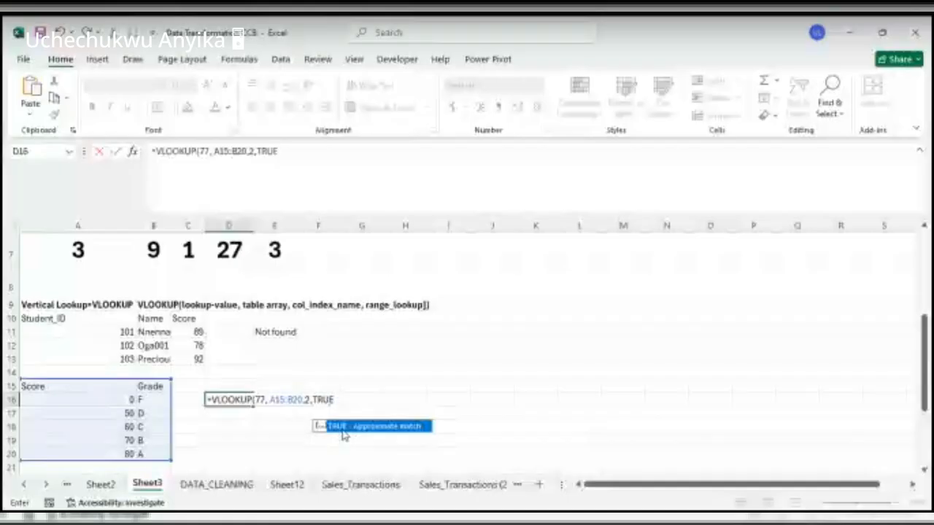
text())
key(Return)
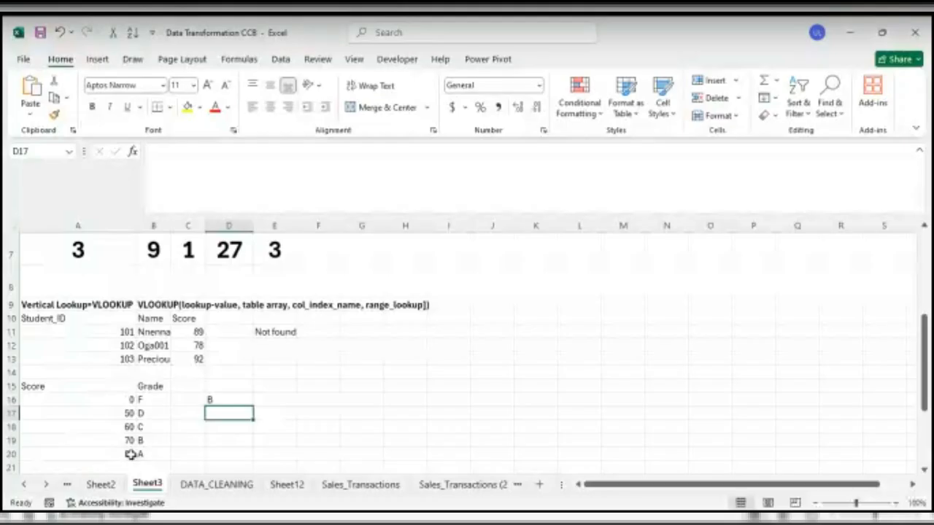
Change the range_lookup argument of the D16 VLOOKUP formula to FALSE for an exact match.
click(214, 400)
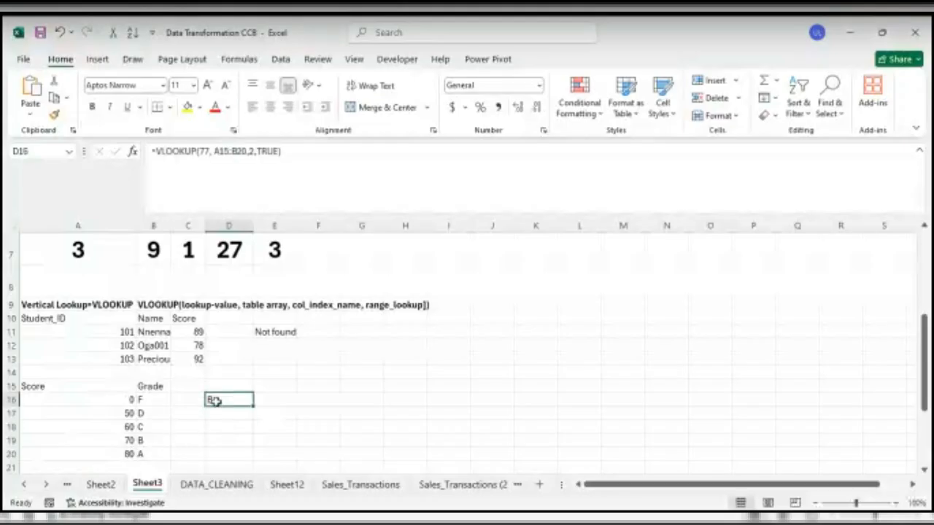
double_click(215, 401)
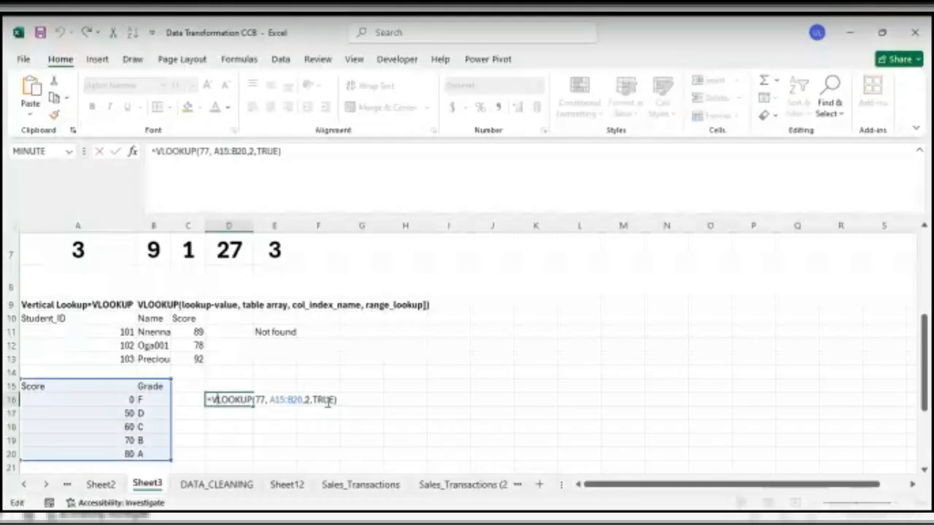
key(BackSpace)
key(BackSpace)
key(BackSpace)
key(BackSpace)
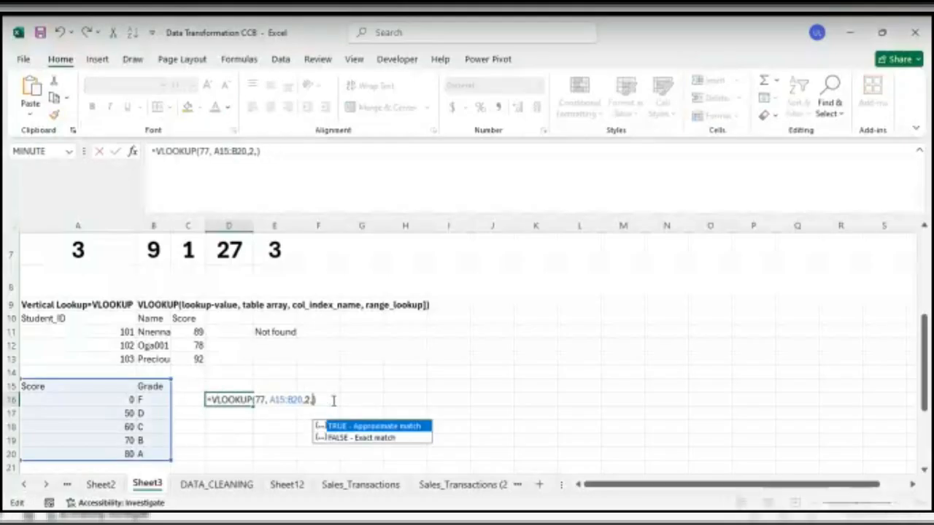
text(FALS)
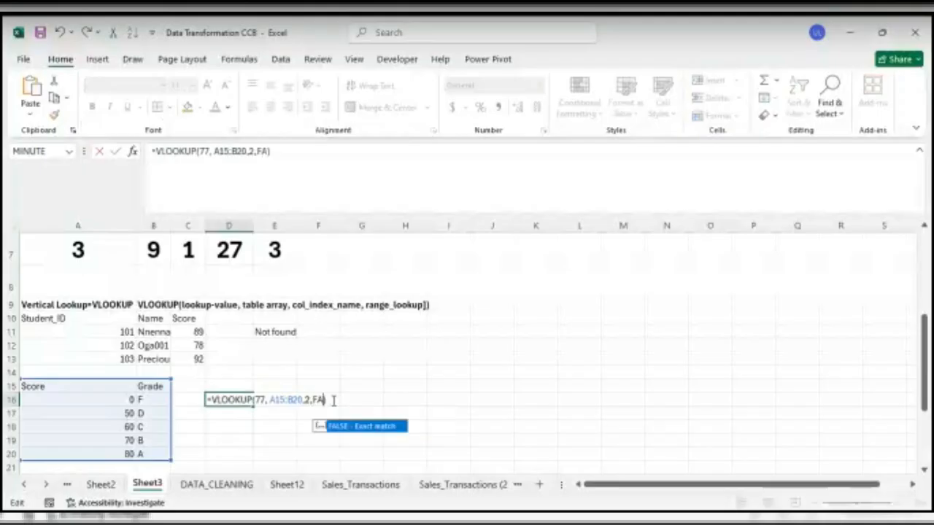
text(E)
key(Return)
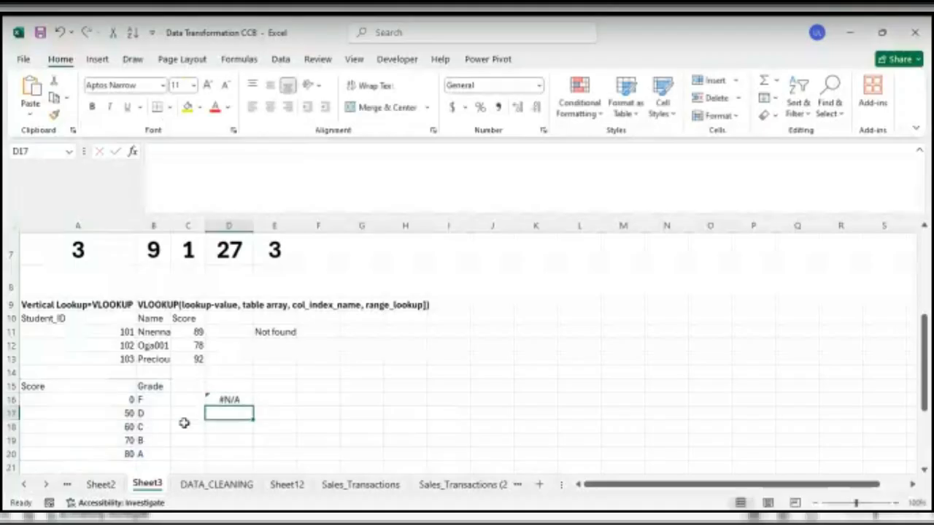
click(228, 400)
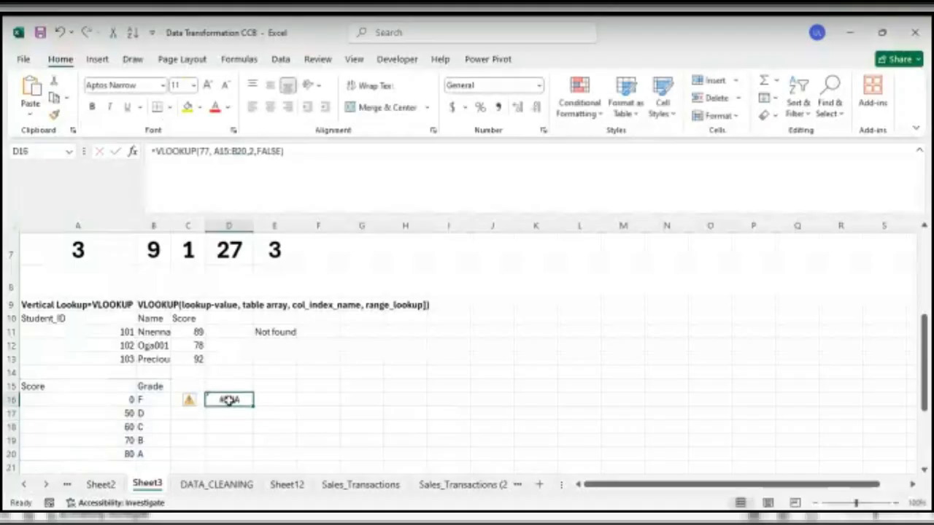
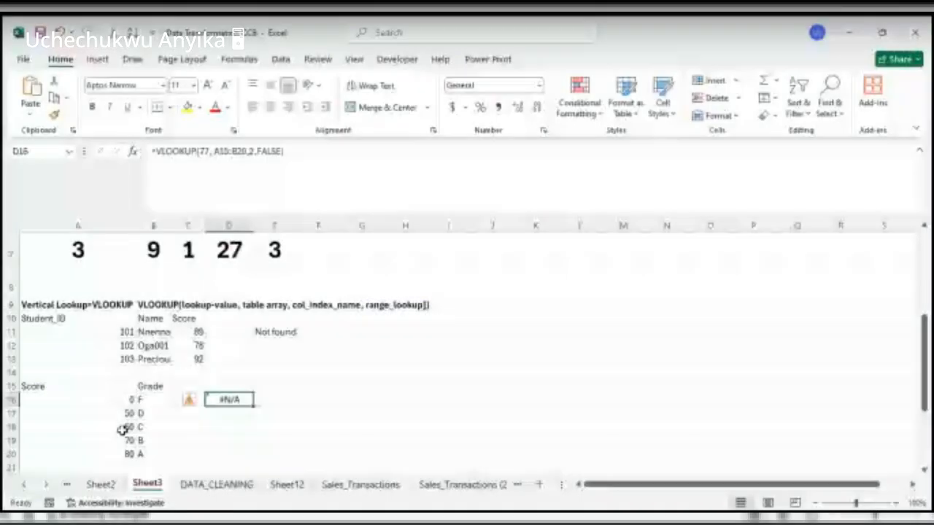
Add the title STUDENT SCORES in A22, below the grading table.
scroll(123, 430, down, 2)
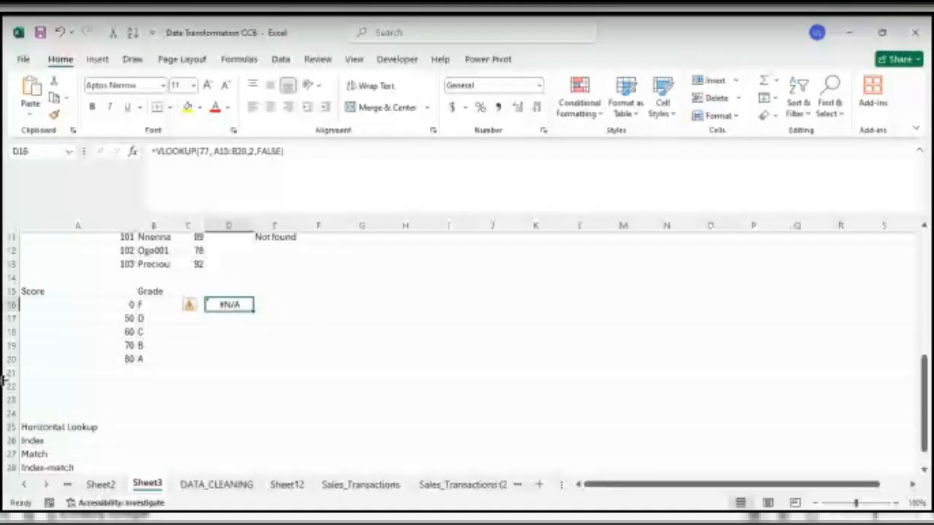
click(34, 387)
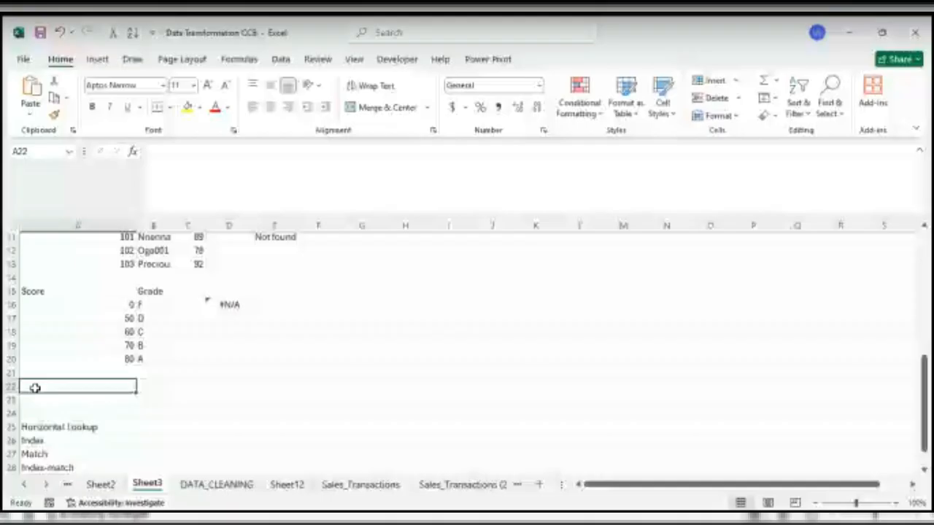
text(S)
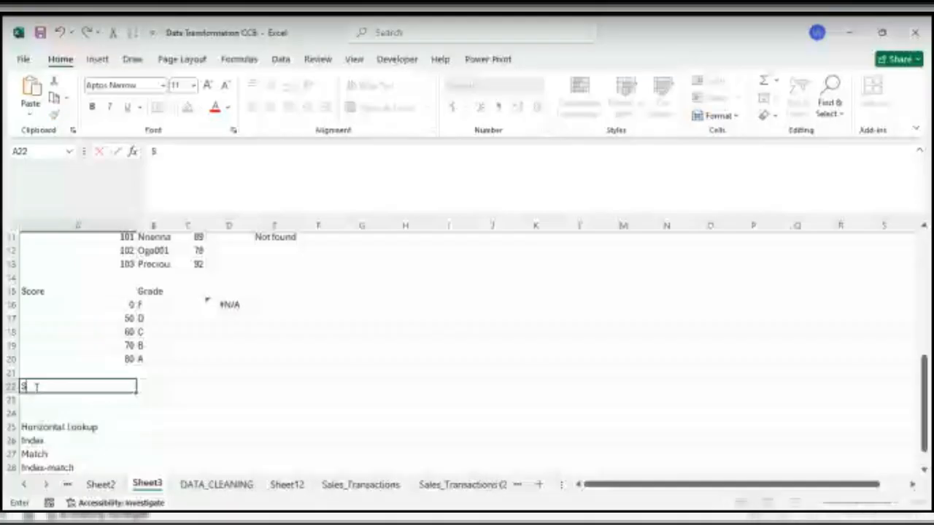
text(TUDENT SCORES)
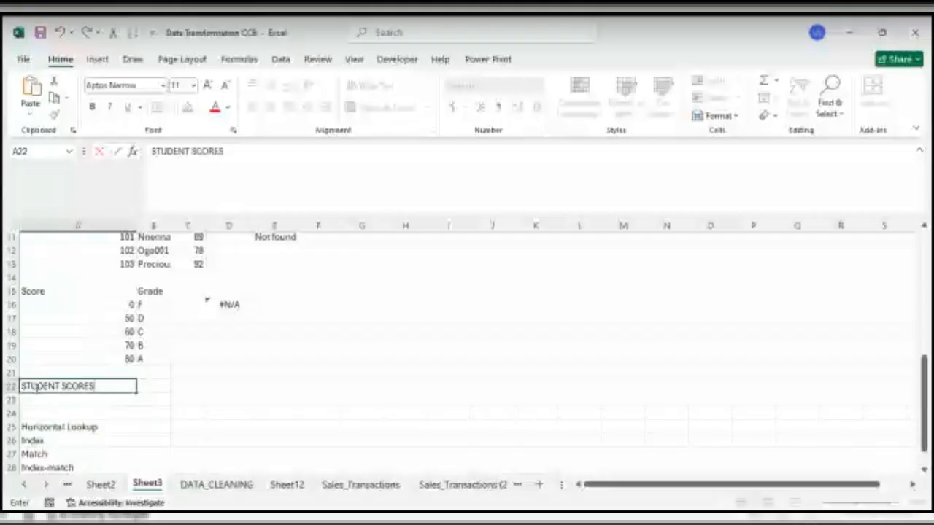
click(120, 399)
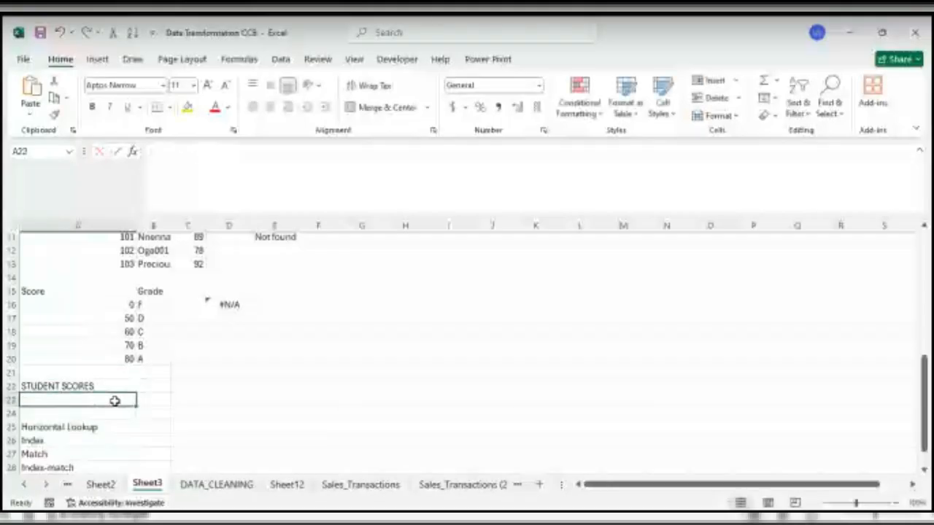
Insert ten blank rows at row 23, between the STUDENT SCORES title and the Horizontal Lookup section.
click(9, 399)
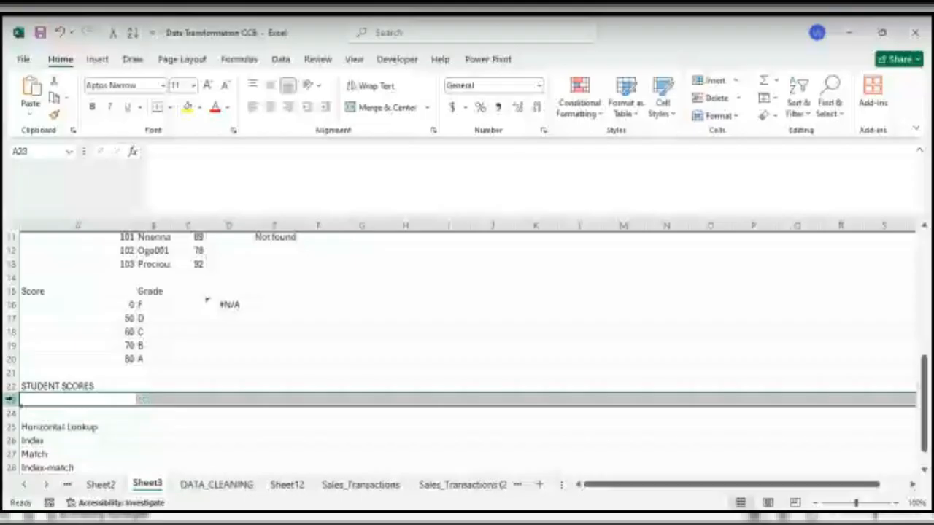
key(ctrl+shift+plus)
key(ctrl+shift+plus)
key(ctrl+shift+plus)
key(ctrl+shift+plus)
key(ctrl+shift+plus)
key(ctrl+shift+plus)
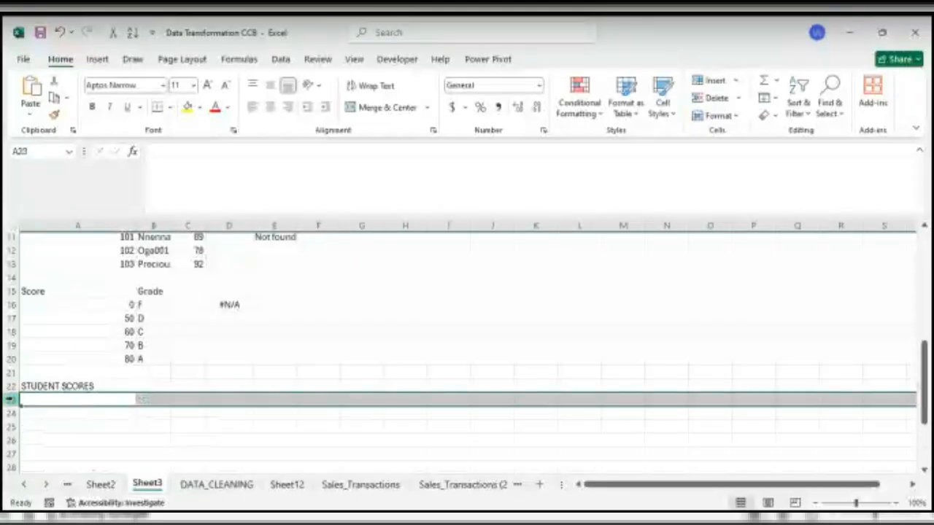
Fill A23 to A27 under STUDENT SCORES with the student IDs 101, 102, 103, 104 and 105.
scroll(10, 399, up, 4)
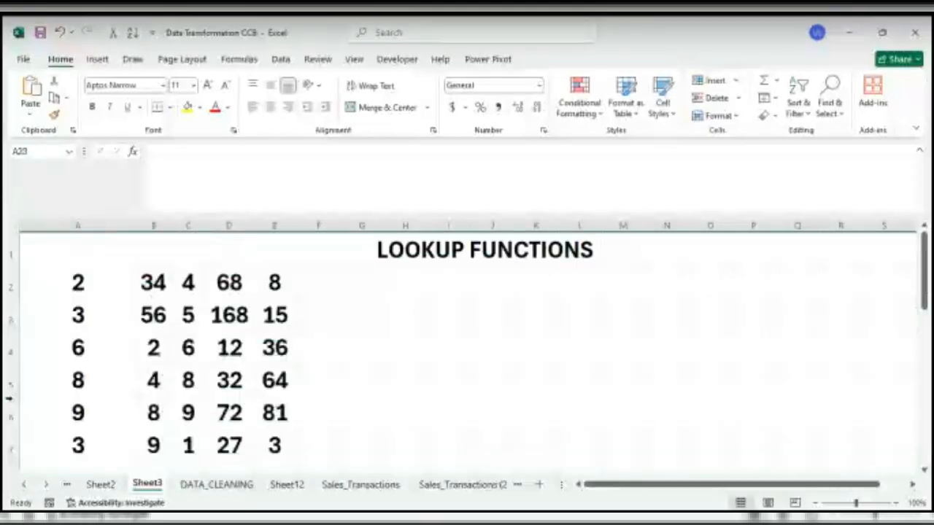
scroll(9, 399, down, 4)
scroll(9, 398, up, 3)
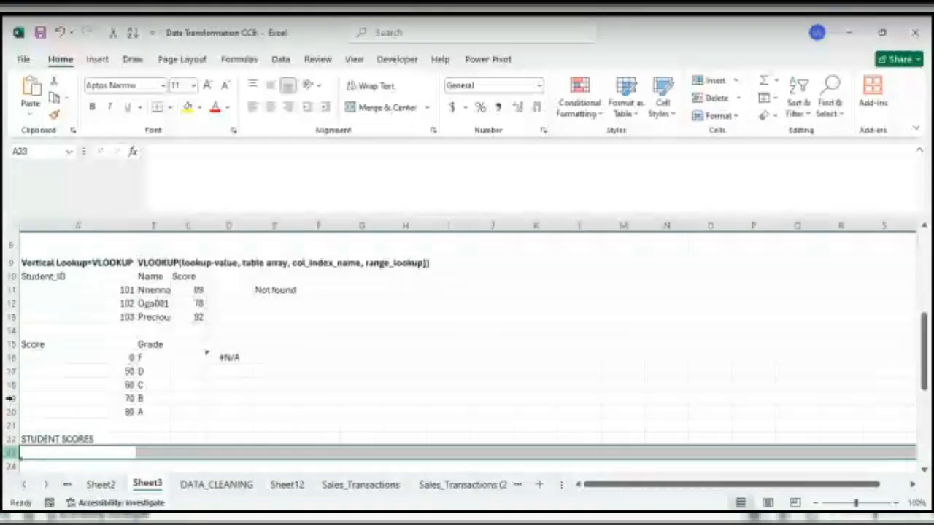
scroll(9, 394, up, 1)
scroll(10, 397, down, 4)
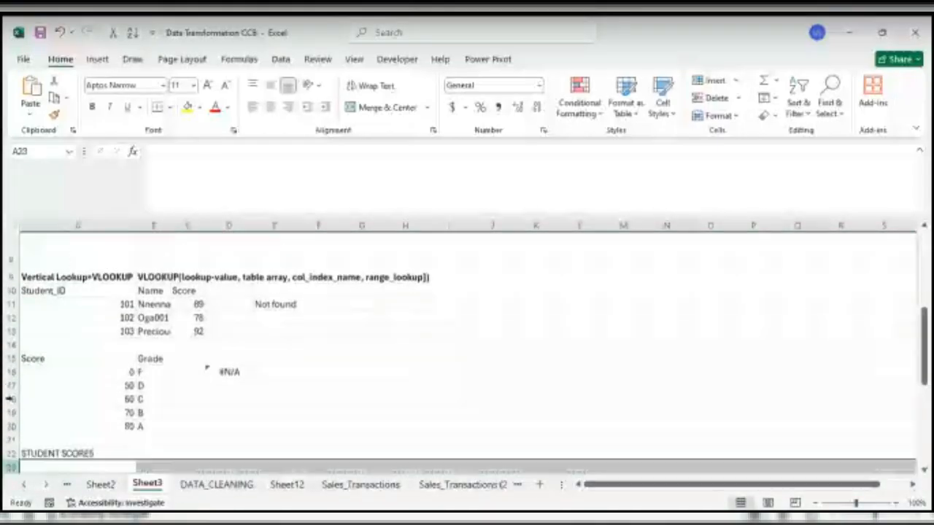
click(71, 309)
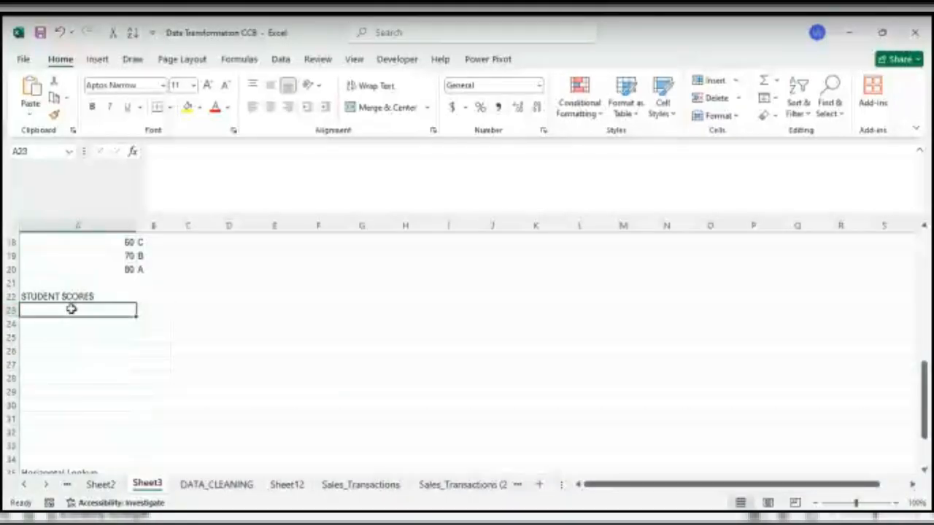
text(101)
key(Return)
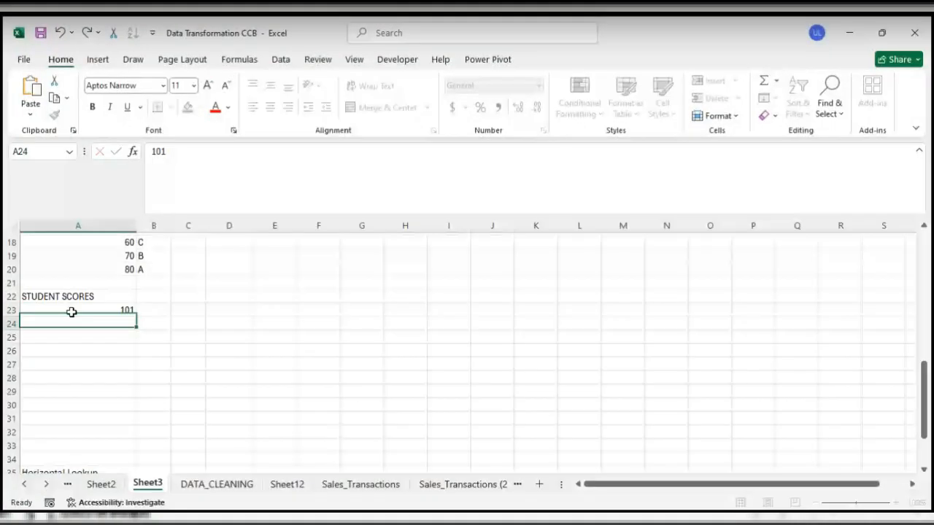
text(102)
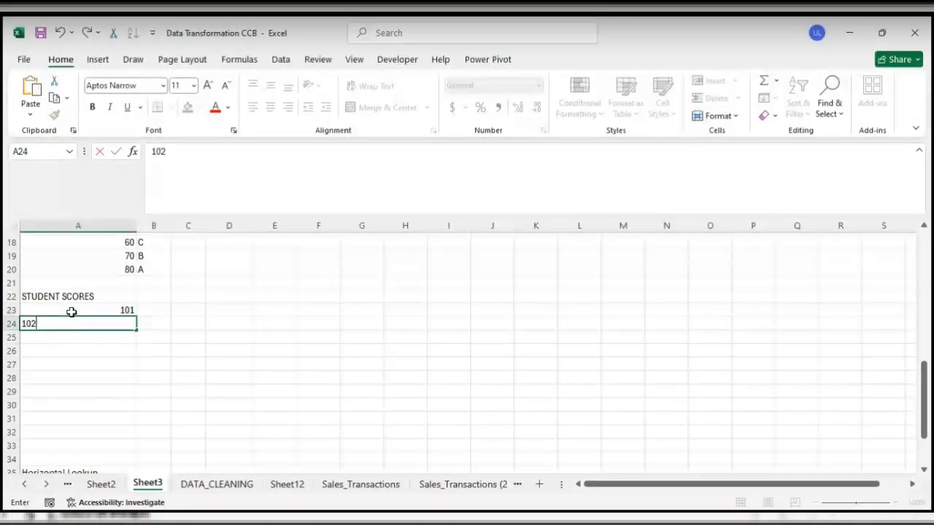
key(Return)
text(103)
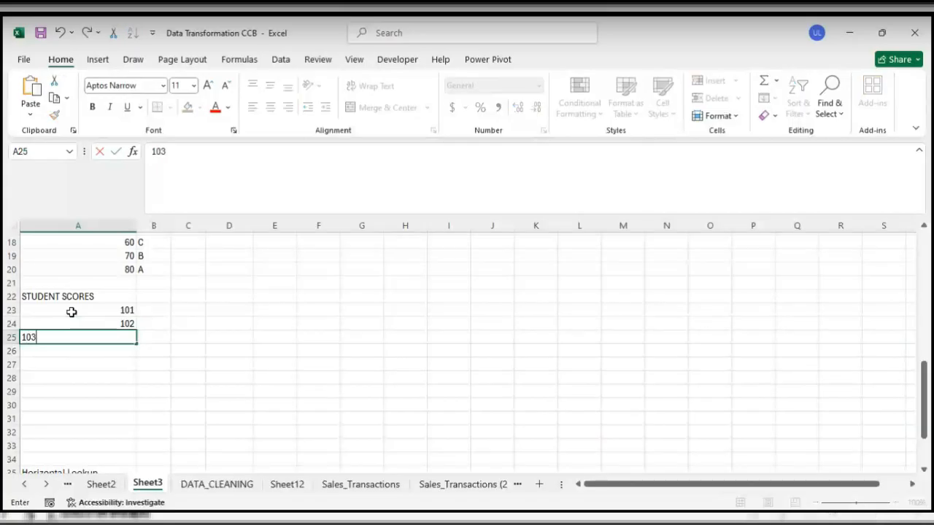
key(Return)
text(104)
key(Return)
text(10)
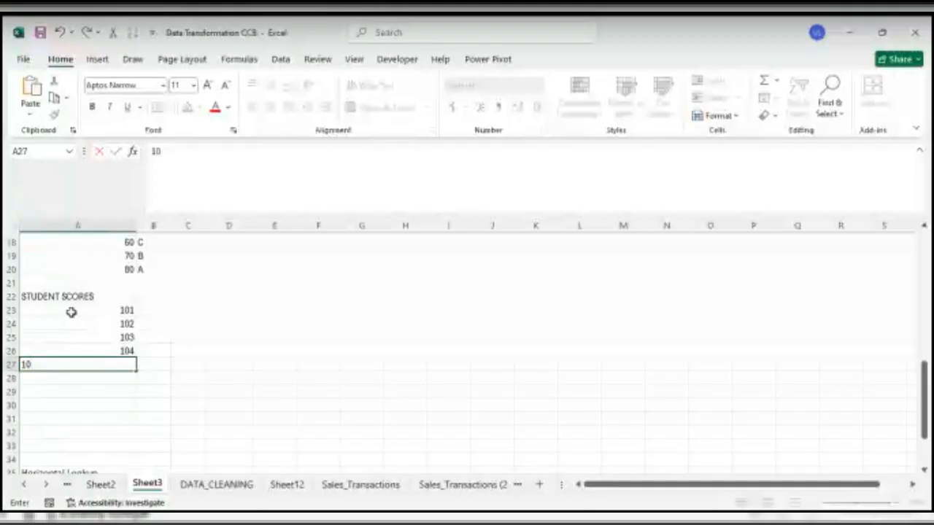
text(5)
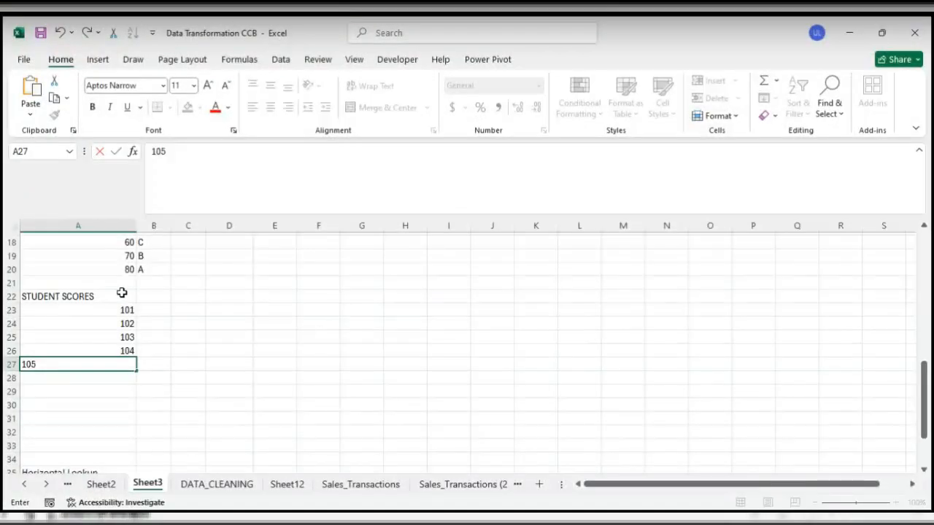
Fill B23 to B27 beside the student IDs with the scores 45, 67, 90, 34 and 67.
click(159, 307)
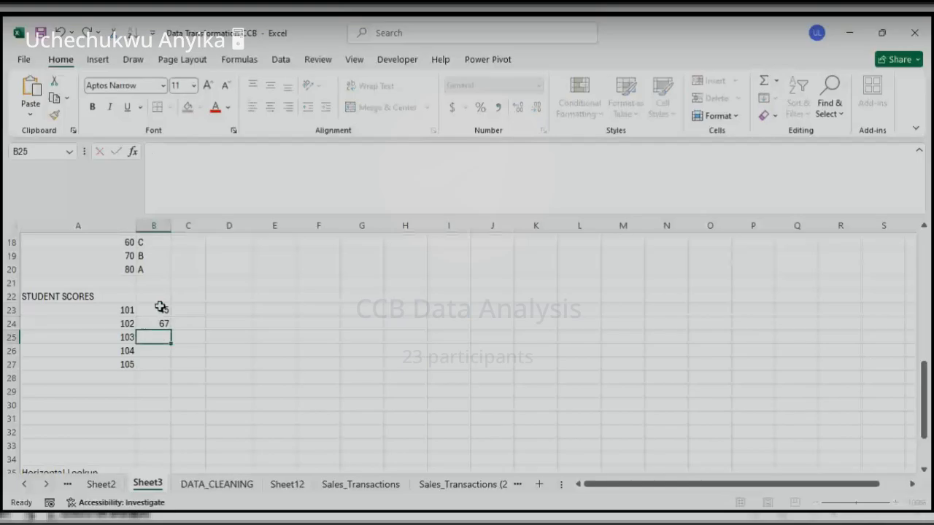
text(=vlo)
key(Return)
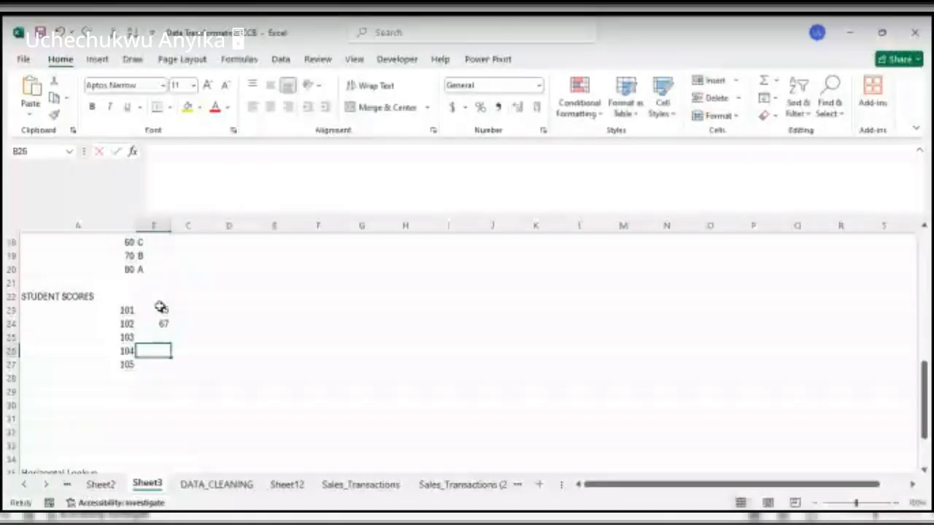
text(34)
key(Return)
text(67)
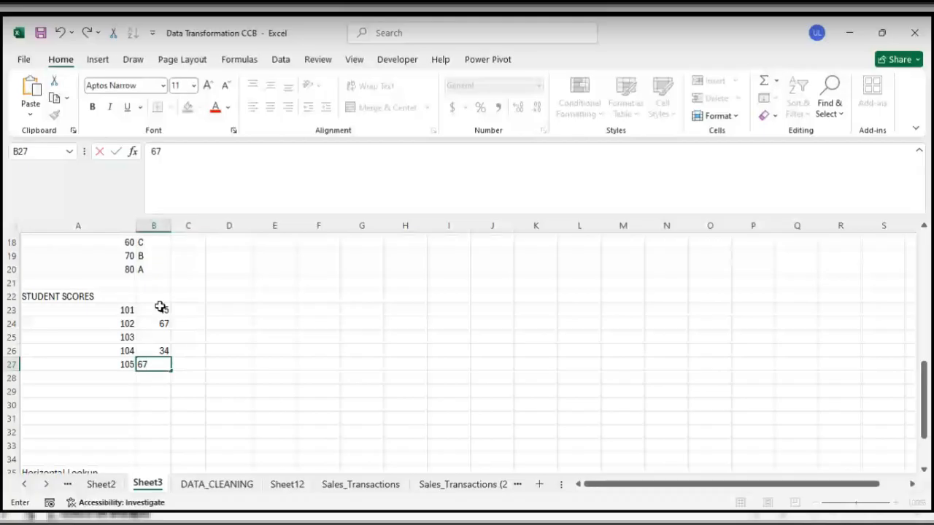
key(Return)
click(161, 338)
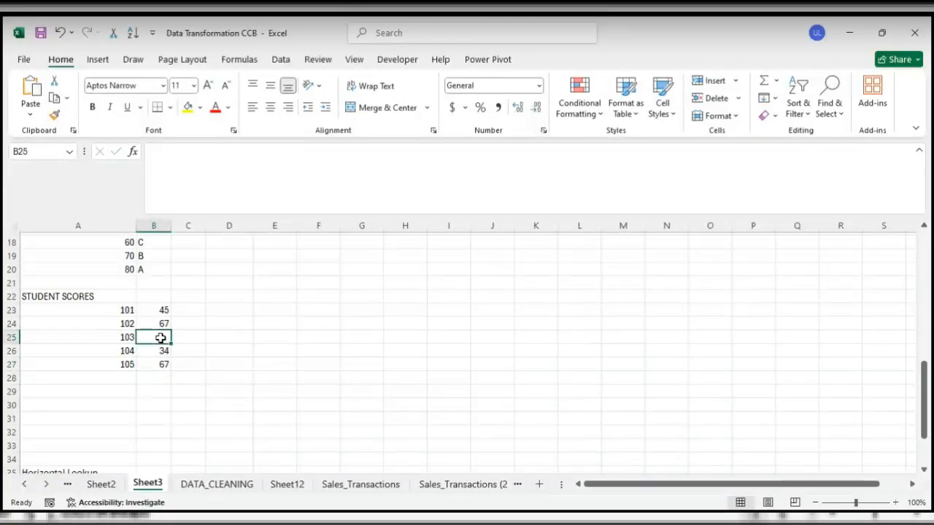
text(90)
click(208, 364)
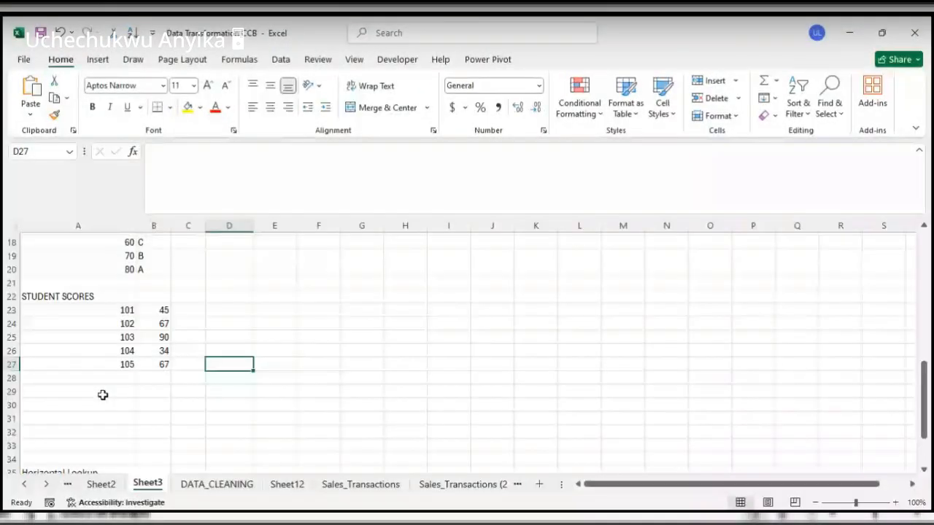
Add the title STUDENT NAME in A29, below the student scores table.
click(70, 392)
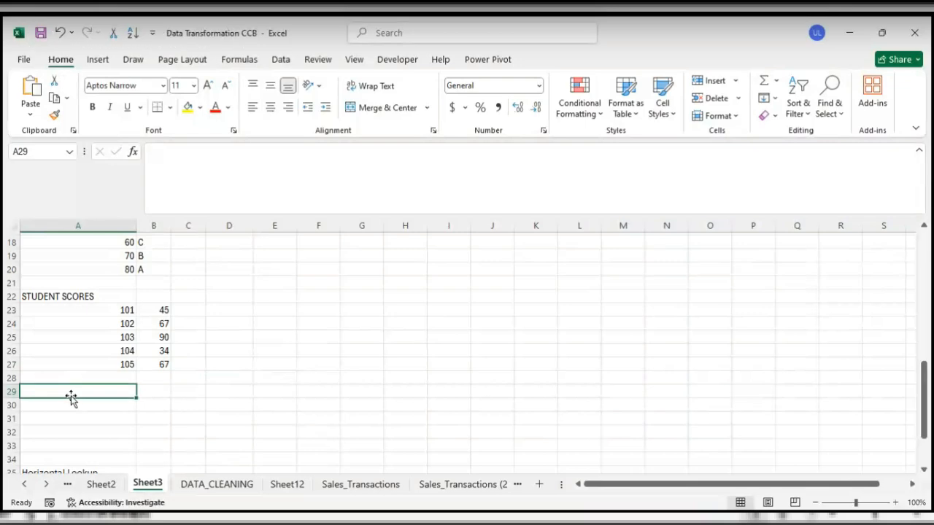
text(STUDEN)
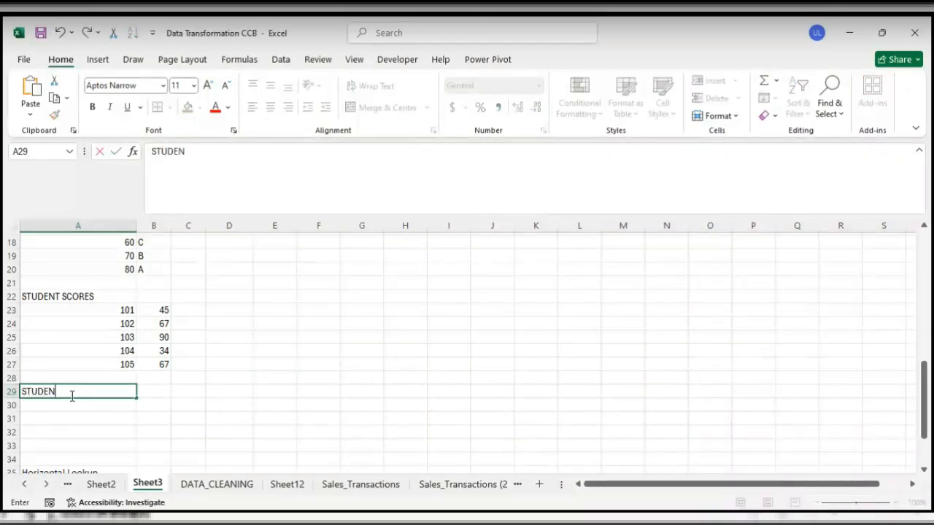
text(T NAME)
key(Return)
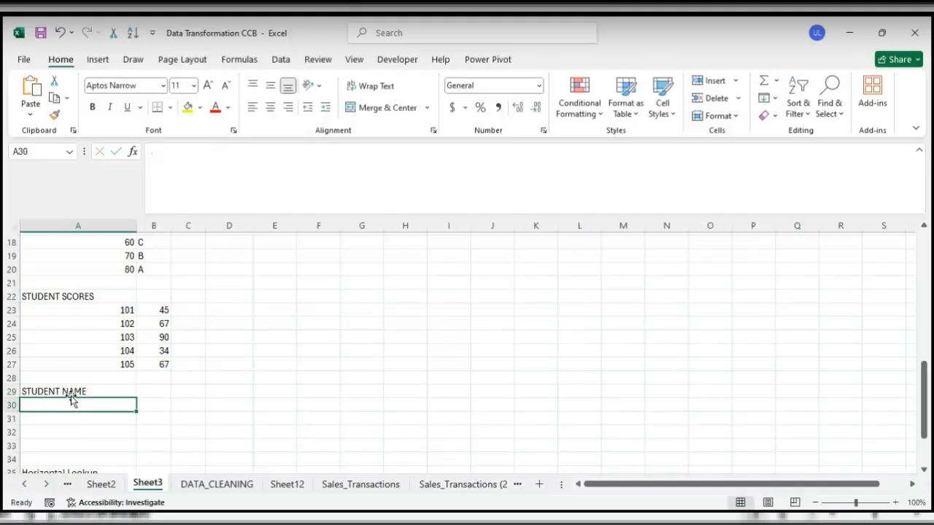
Fill A30 to A34 under STUDENT NAME with the student IDs 101, 102, 103, 104 and 105.
text(101)
key(Return)
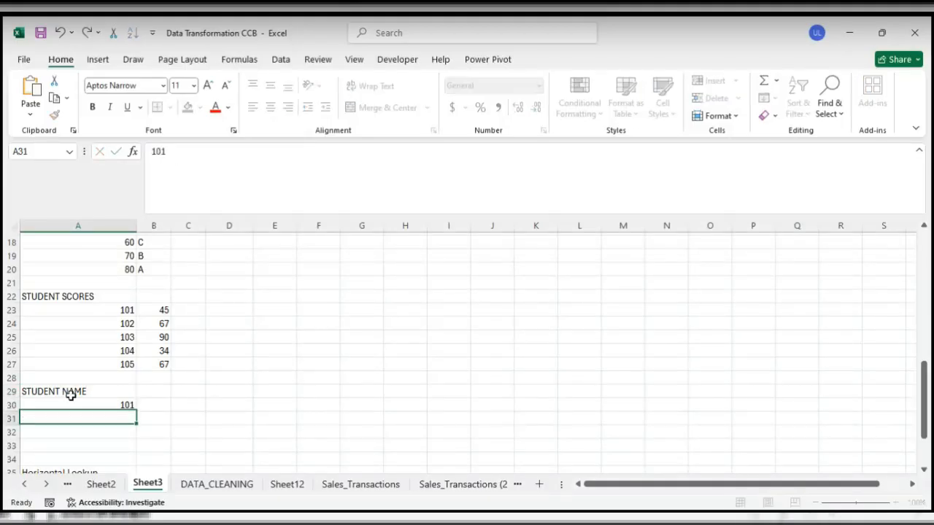
text(102)
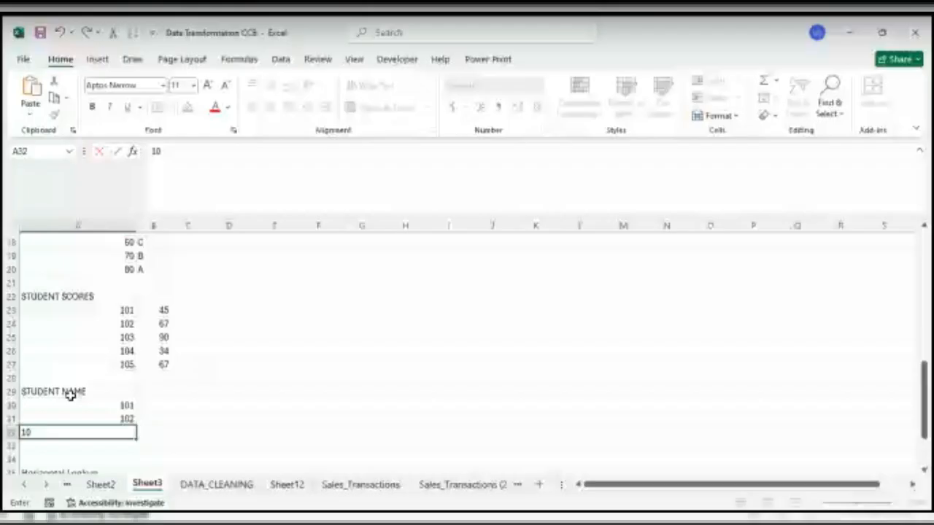
key(Return)
text(103)
key(Return)
text(10)
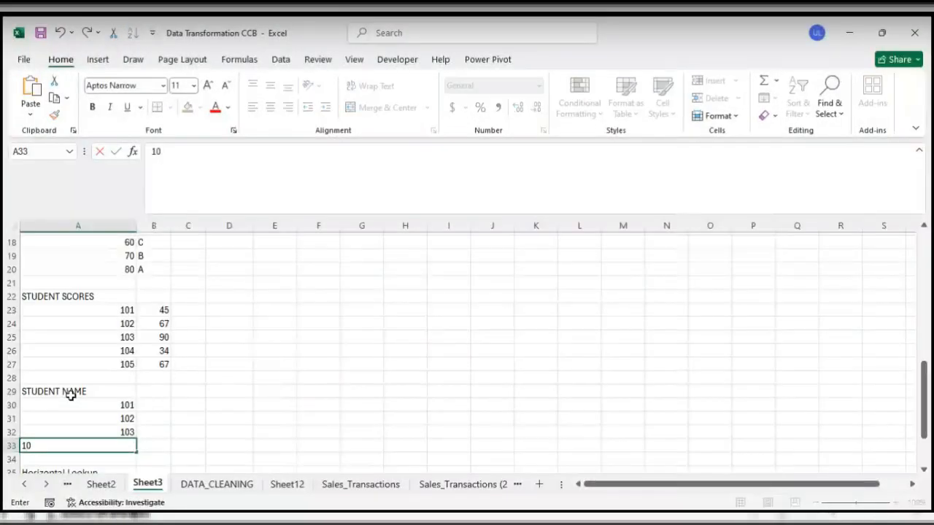
text(4)
key(Return)
text(105)
key(Return)
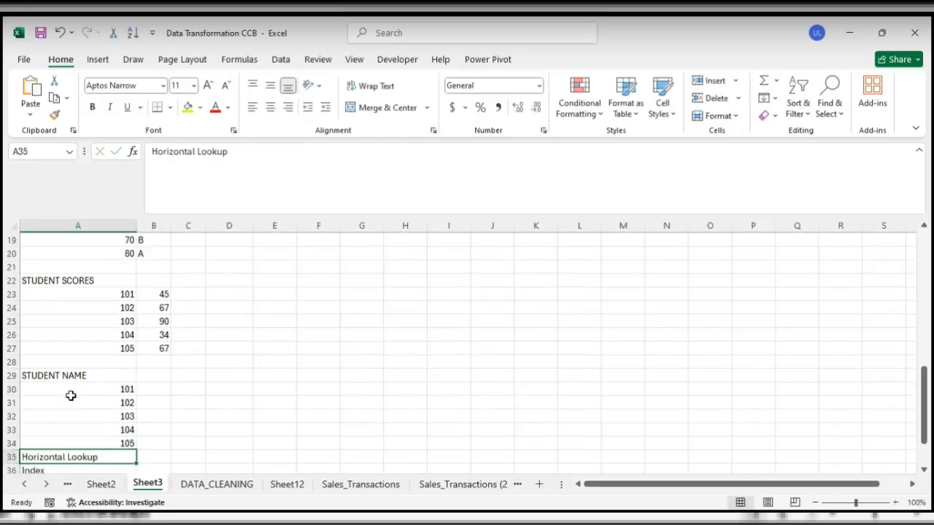
Copy the three student names from B11:B13 into B30:B32, beside IDs 101 to 103.
click(151, 385)
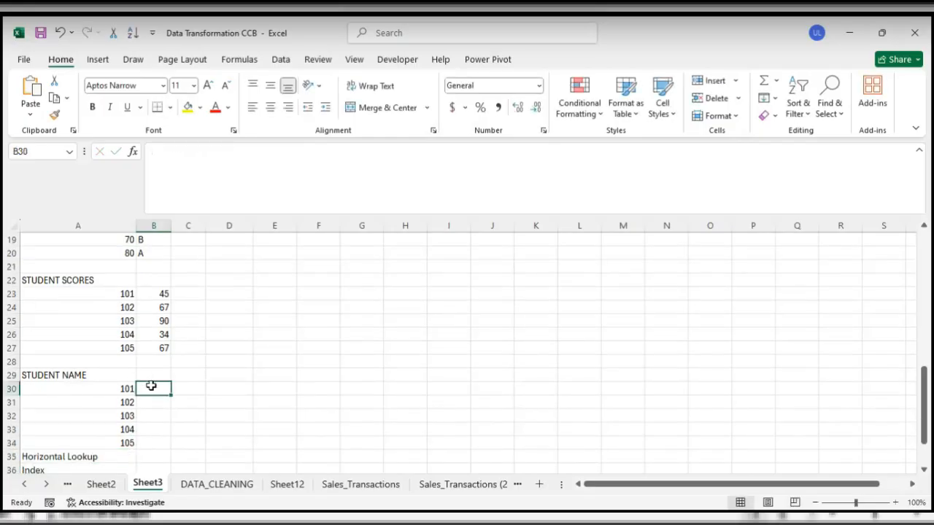
text(n)
scroll(151, 386, up, 6)
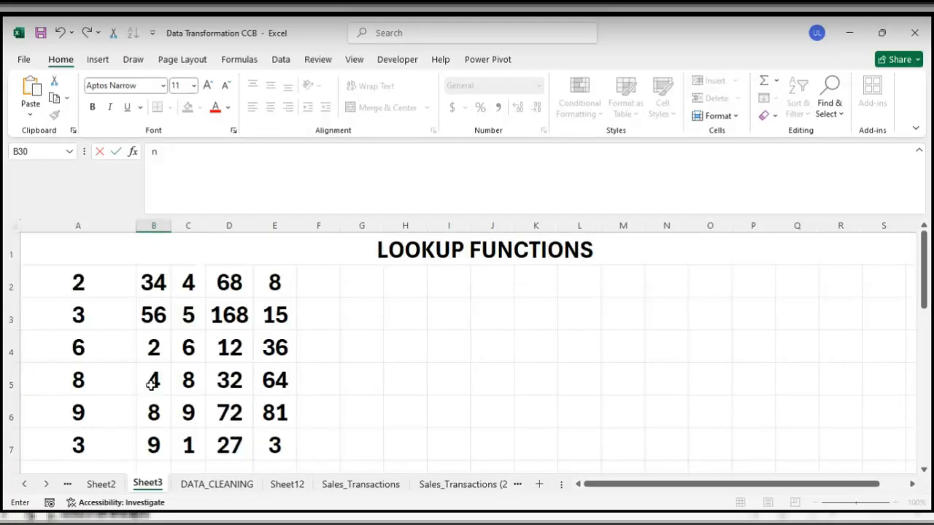
drag(158, 432, 162, 454)
key(ctrl+c)
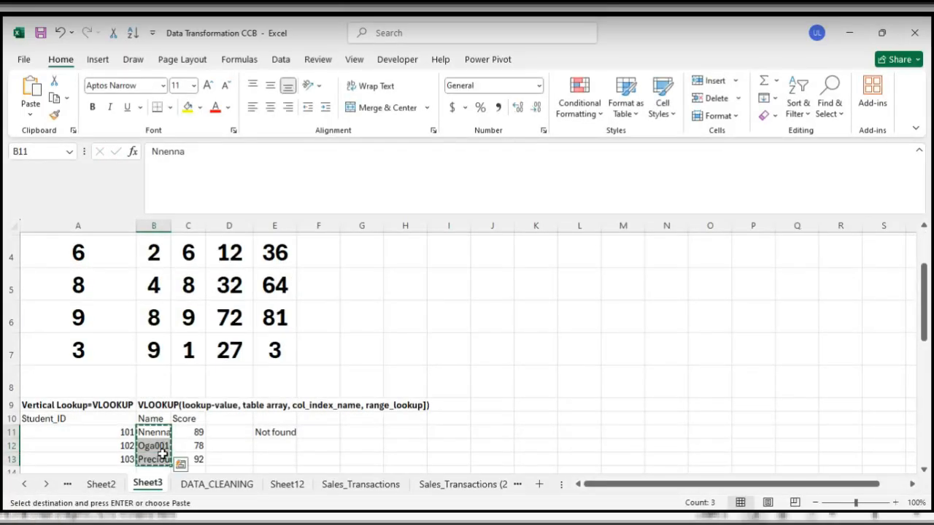
scroll(162, 454, down, 7)
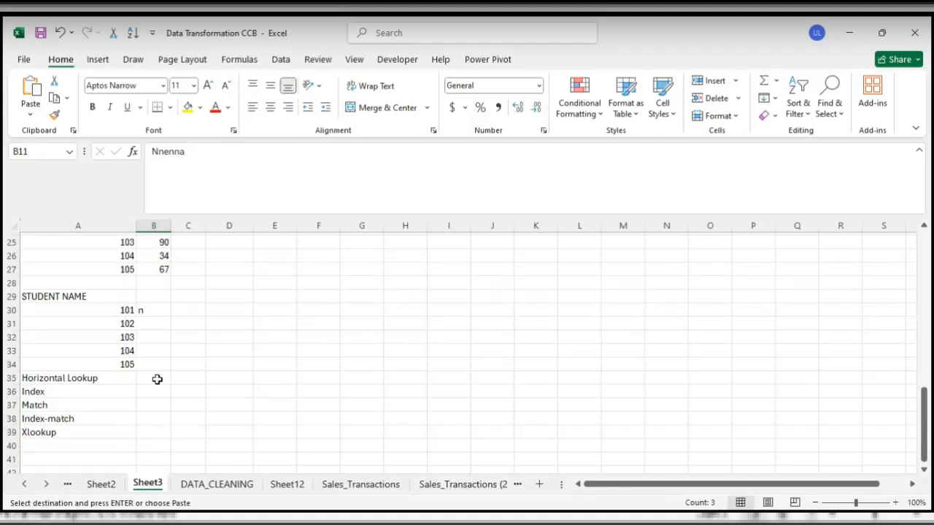
click(154, 309)
key(ctrl+v)
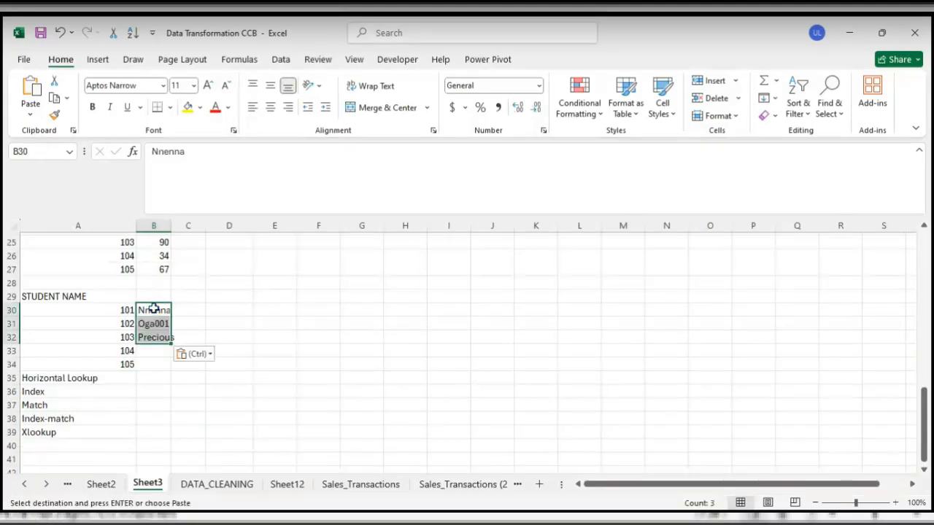
Enter the student names for IDs 104 and 105 in B33 and B34, and insert six blank rows above Horizontal Lookup.
click(157, 349)
text(IORRE)
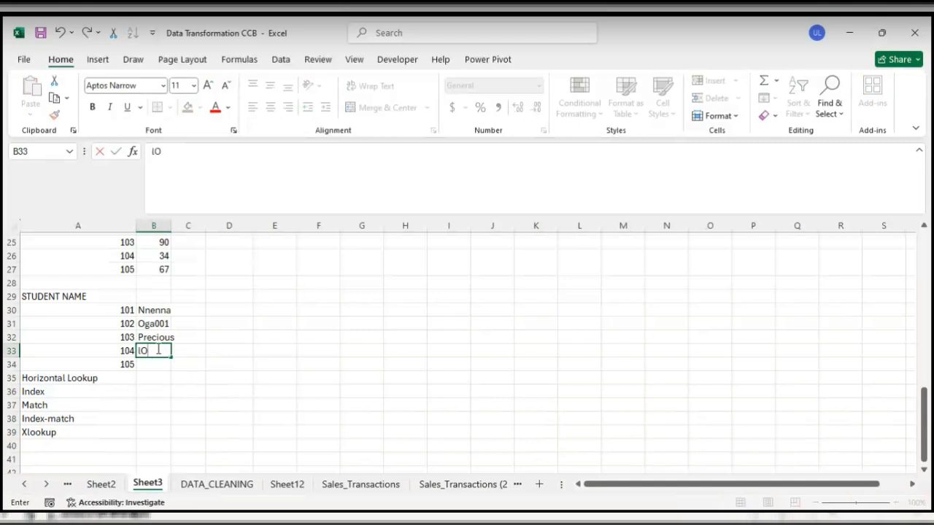
key(BackSpace)
key(BackSpace)
key(BackSpace)
key(BackSpace)
key(BackSpace)
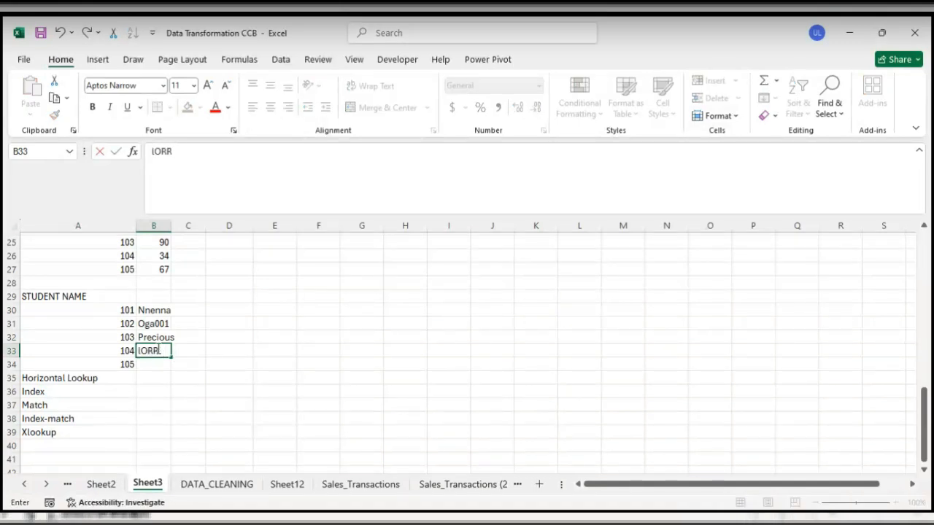
text(Oga001)
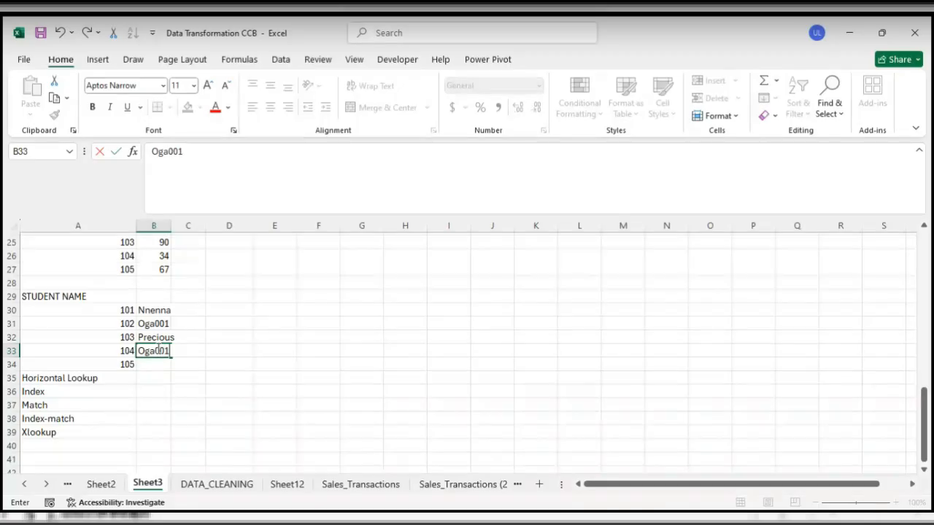
key(Return)
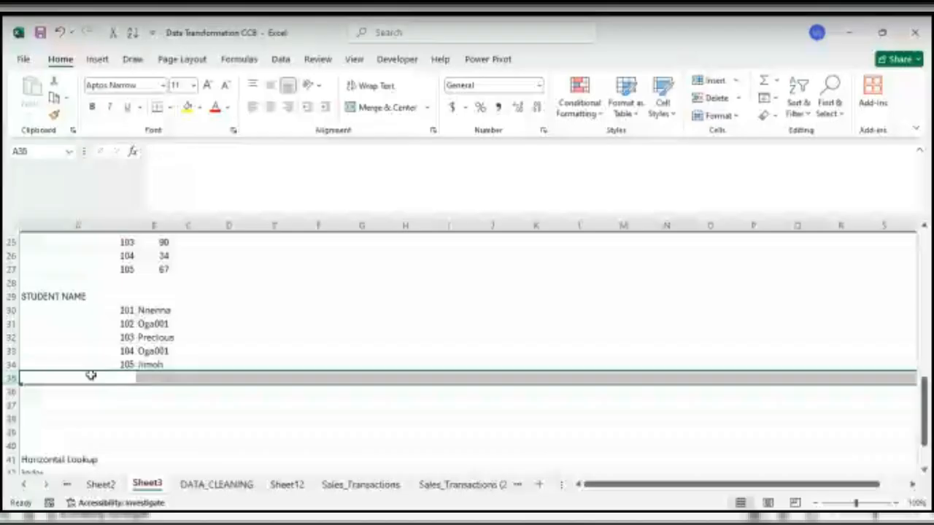
Review the tables from the Vertical Lookup section down through the grades, student scores and student names.
click(78, 418)
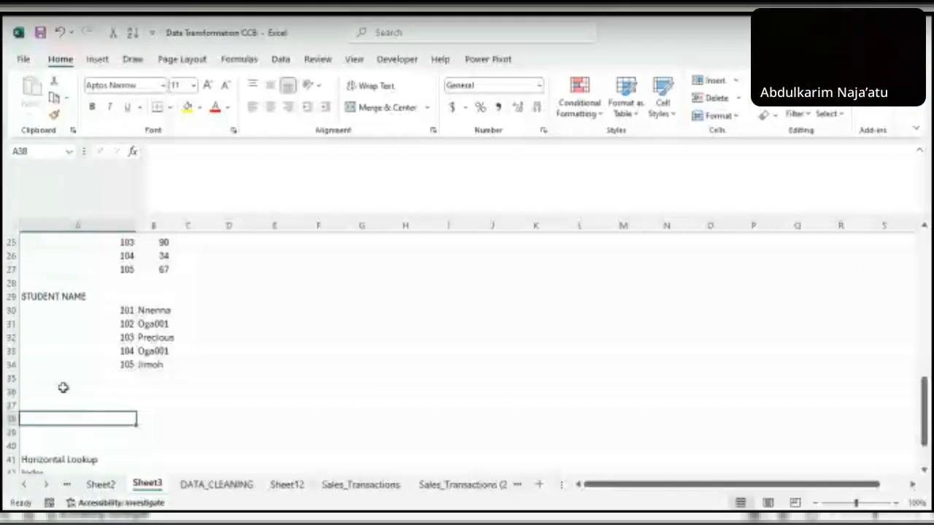
scroll(89, 347, up, 7)
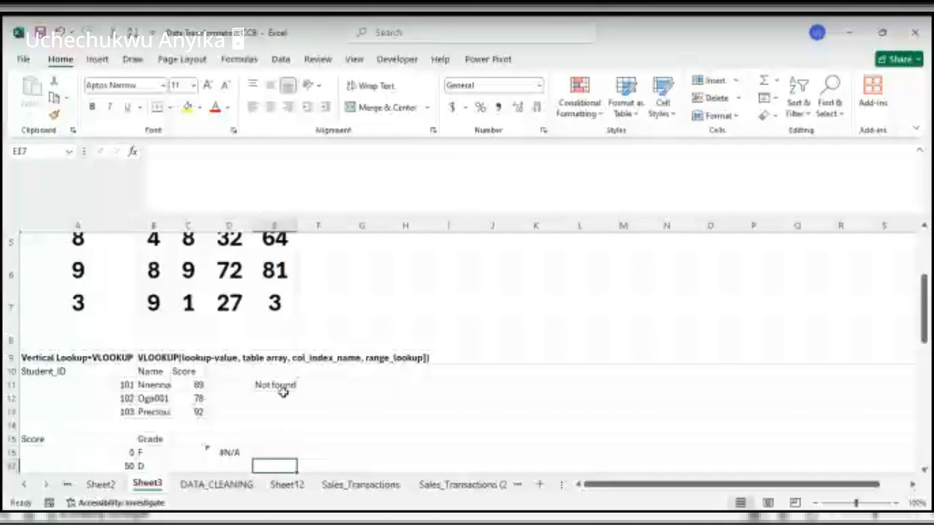
scroll(283, 392, down, 1)
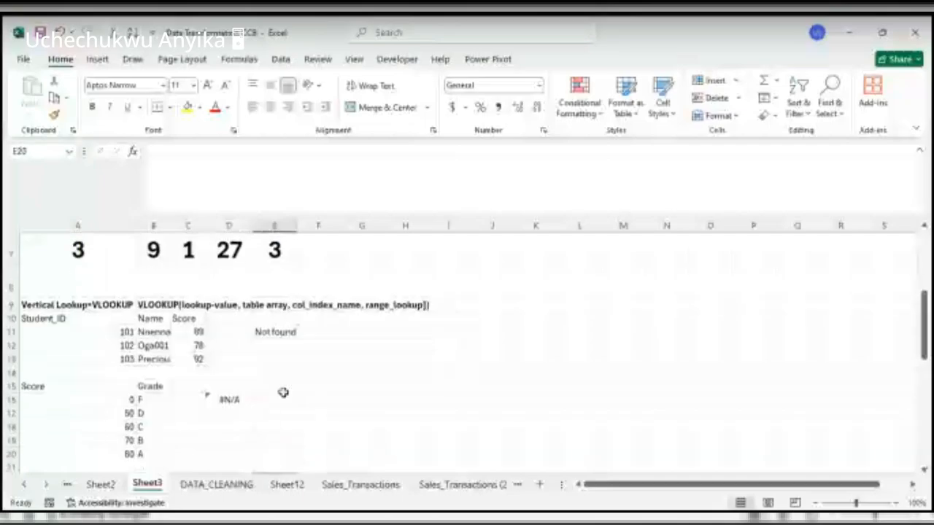
key(Down)
key(Down)
key(Down)
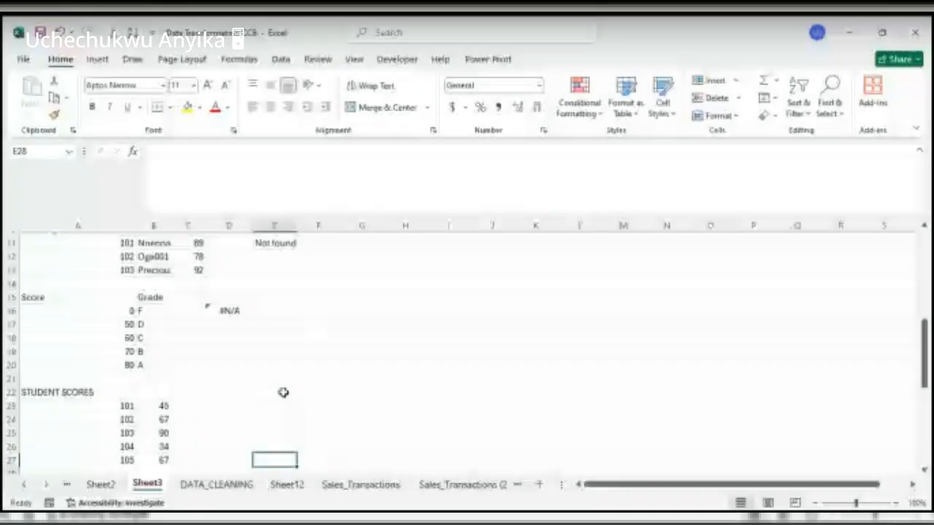
key(Down)
key(Down)
key(Down)
key(Down)
key(Down)
key(Down)
key(Down)
key(Down)
key(Down)
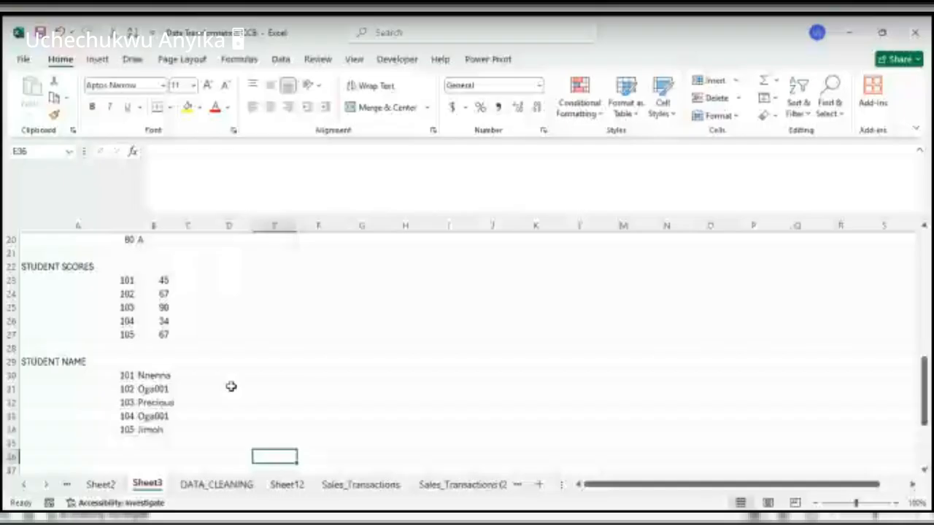
Insert a row at row 23 under STUDENT SCORES and add the column headers ID and Score.
click(19, 283)
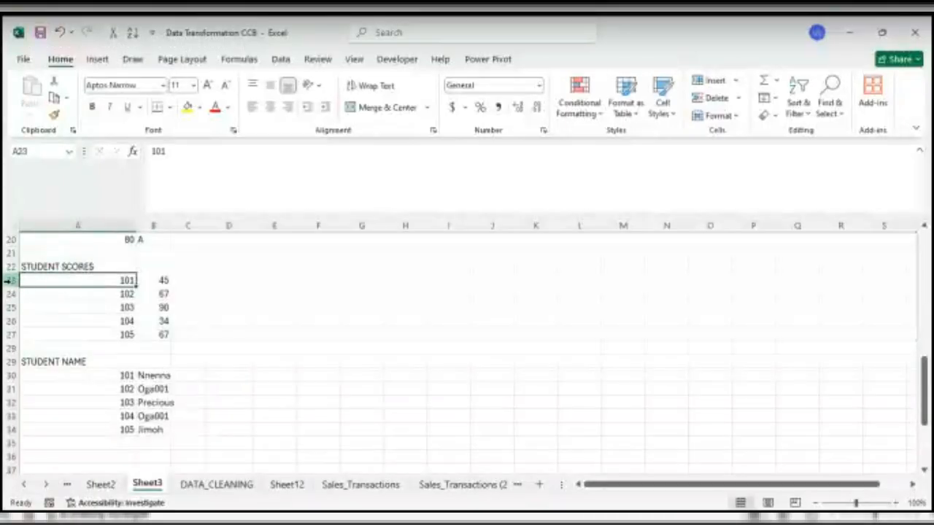
click(9, 280)
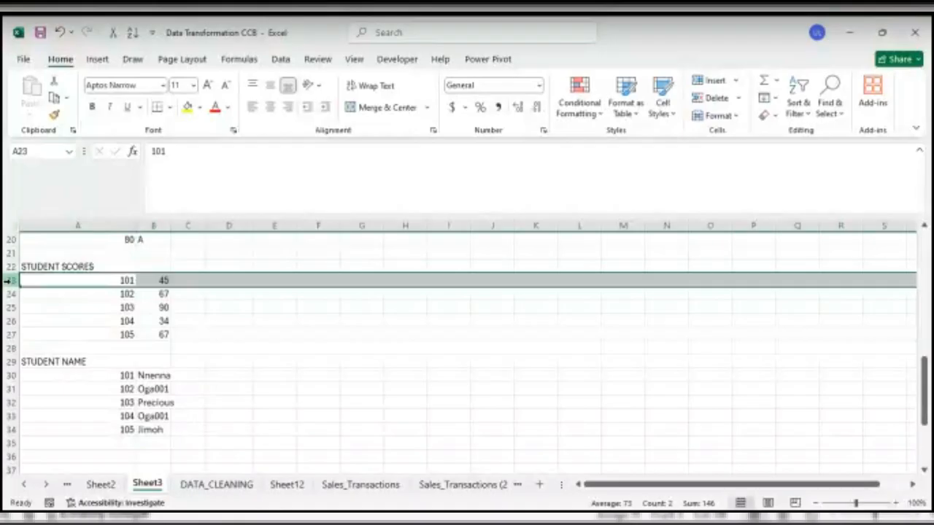
key(ctrl+shift+plus)
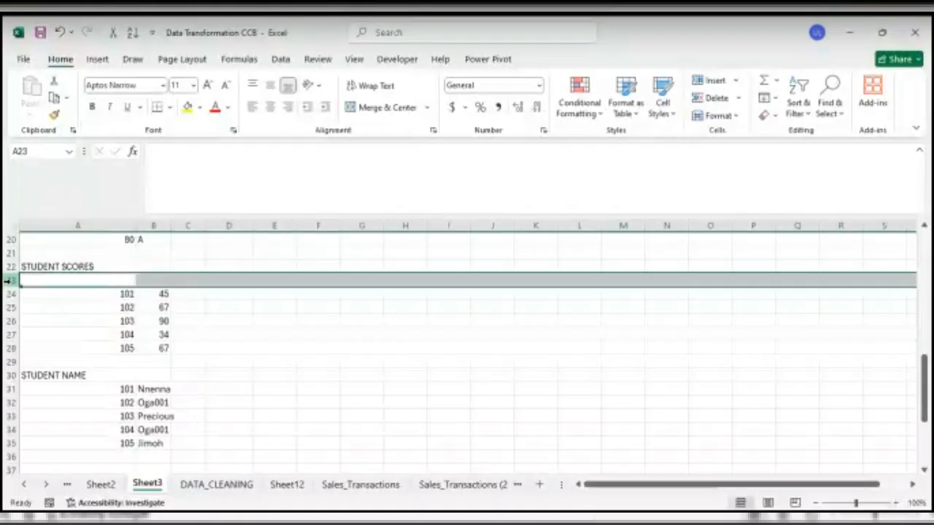
click(47, 279)
text(ID)
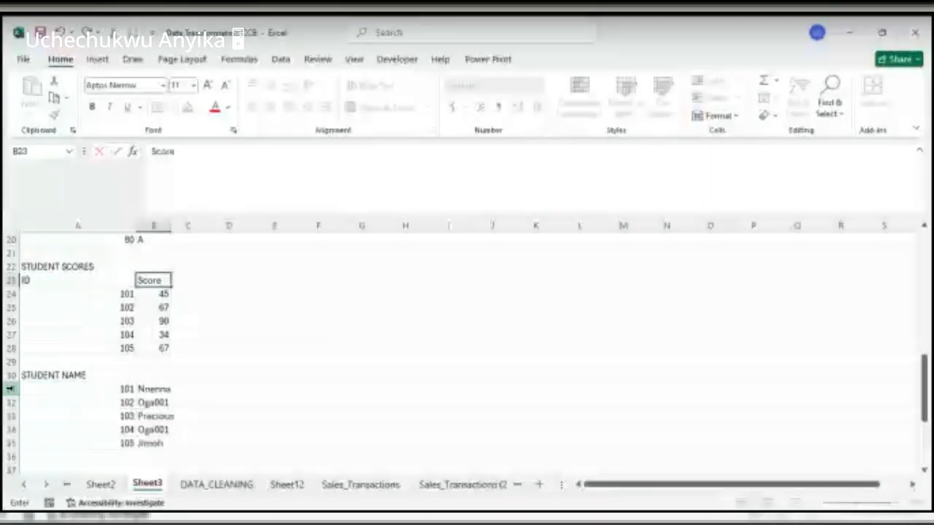
Insert a row at row 31 under STUDENT NAME and add the column headers id and Name.
click(10, 389)
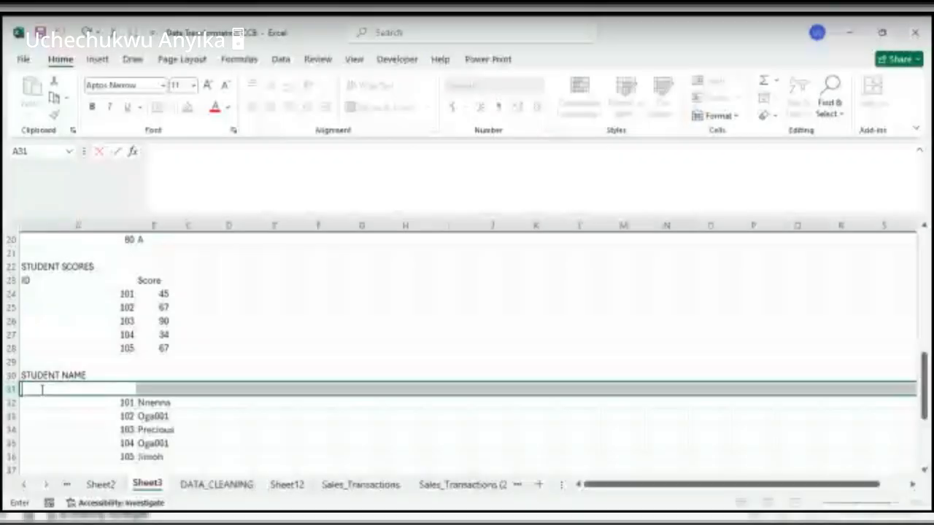
click(155, 387)
text(Name)
click(230, 376)
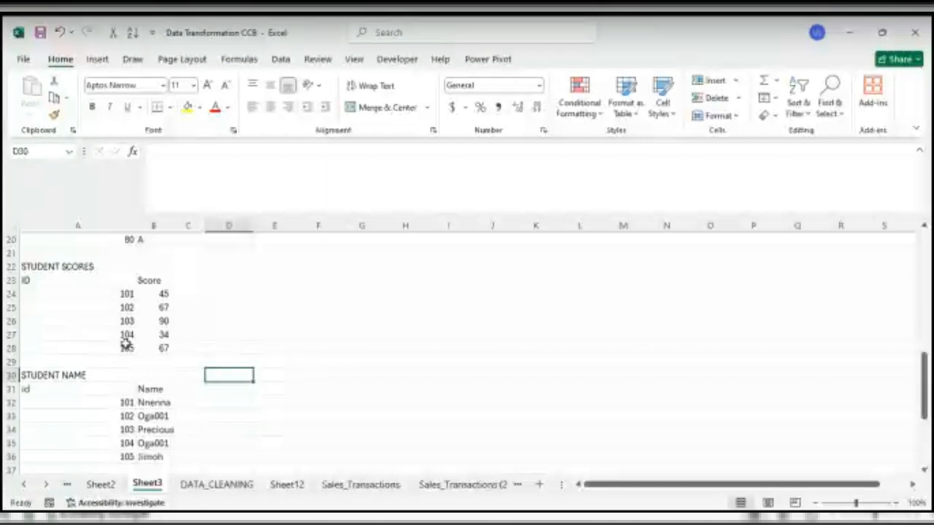
Enter =VLOOKUP(A24,A32:B36,2,FALSE) in C24 to look up the student's name by ID in the STUDENT NAME table.
click(175, 307)
click(190, 293)
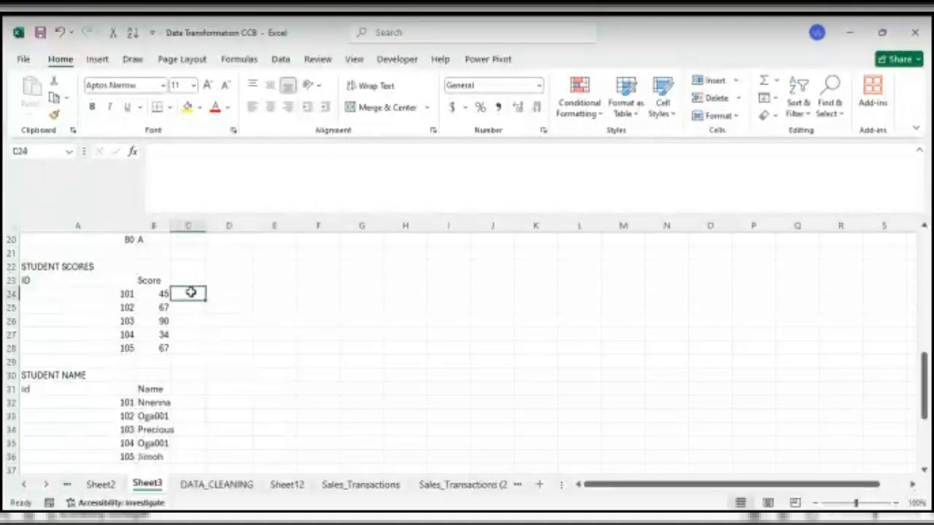
text(=vlo)
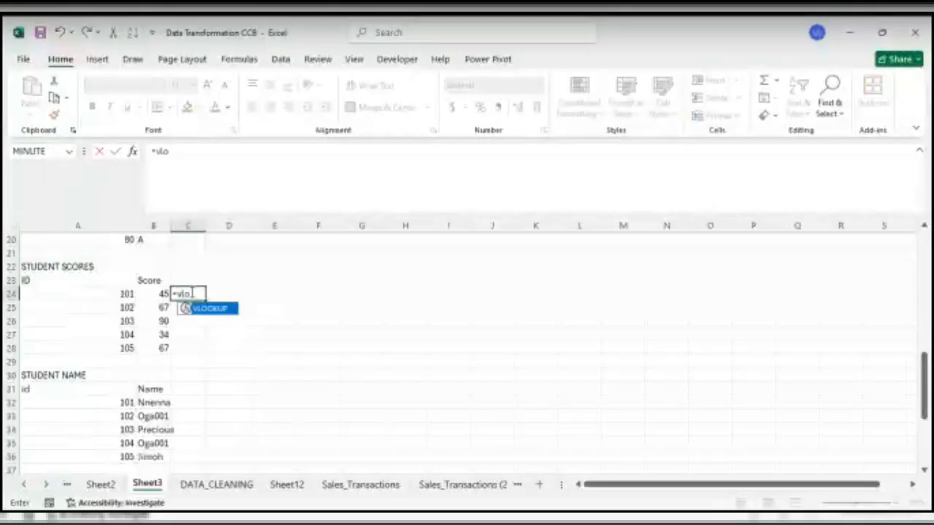
double_click(218, 310)
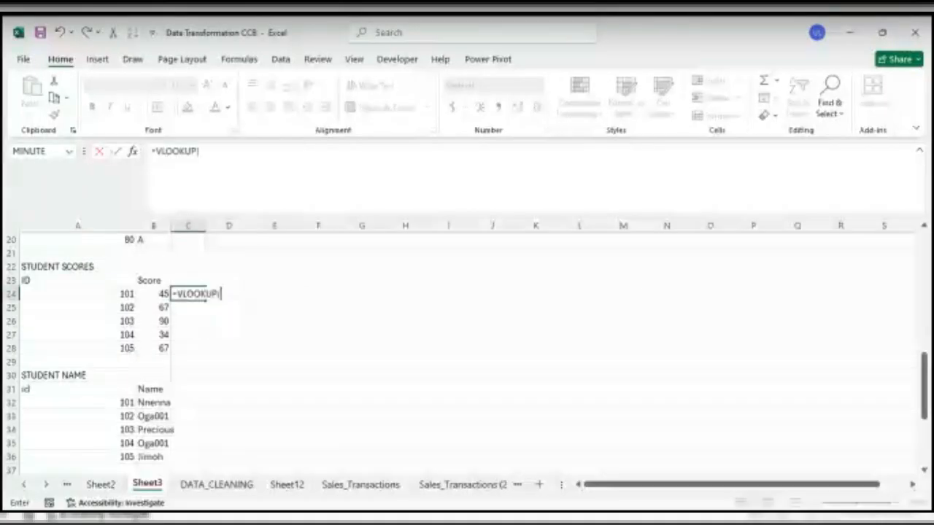
click(127, 292)
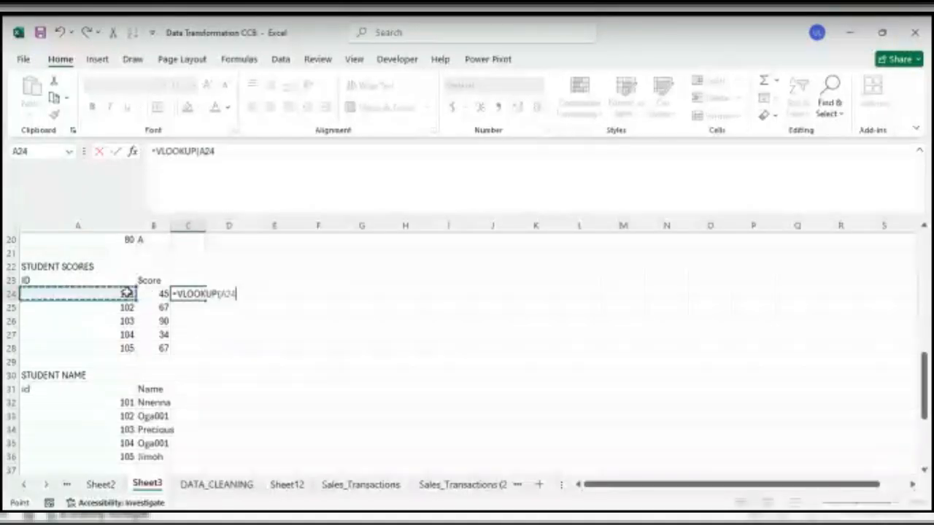
text(,)
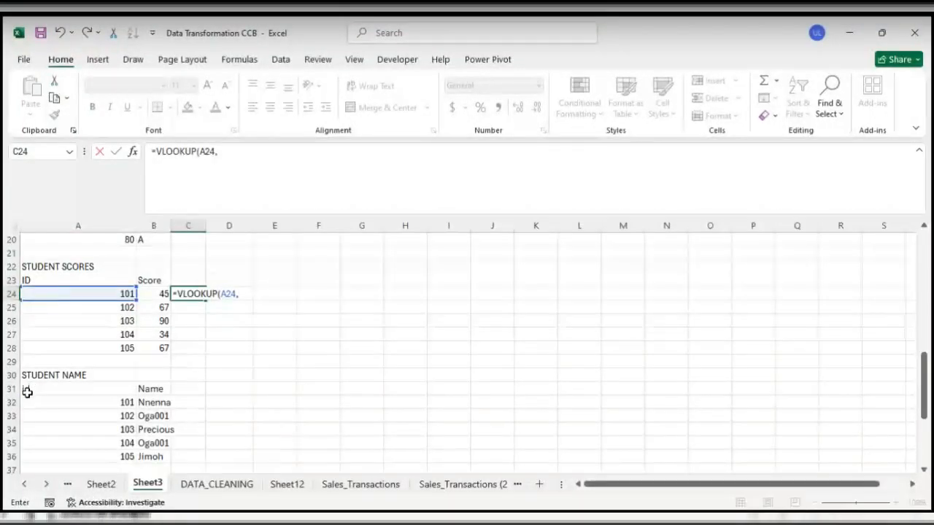
drag(24, 399, 158, 457)
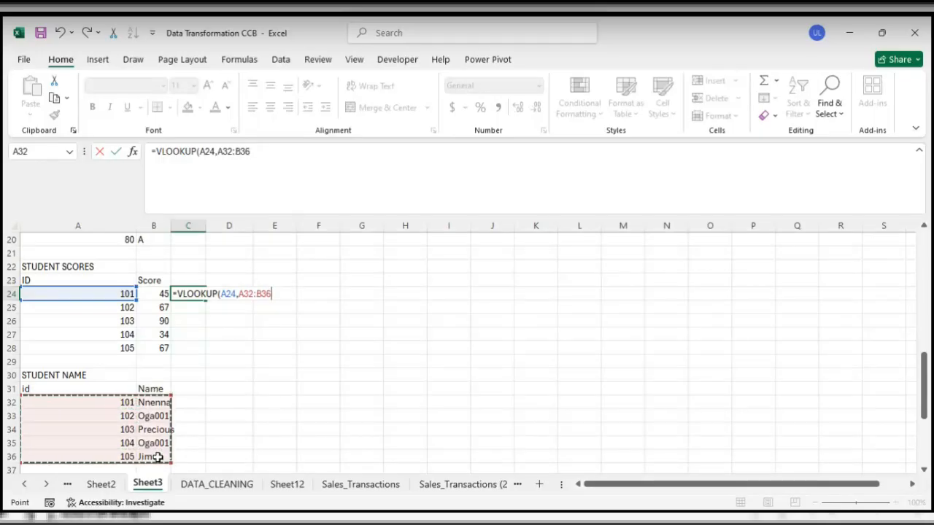
text(,2)
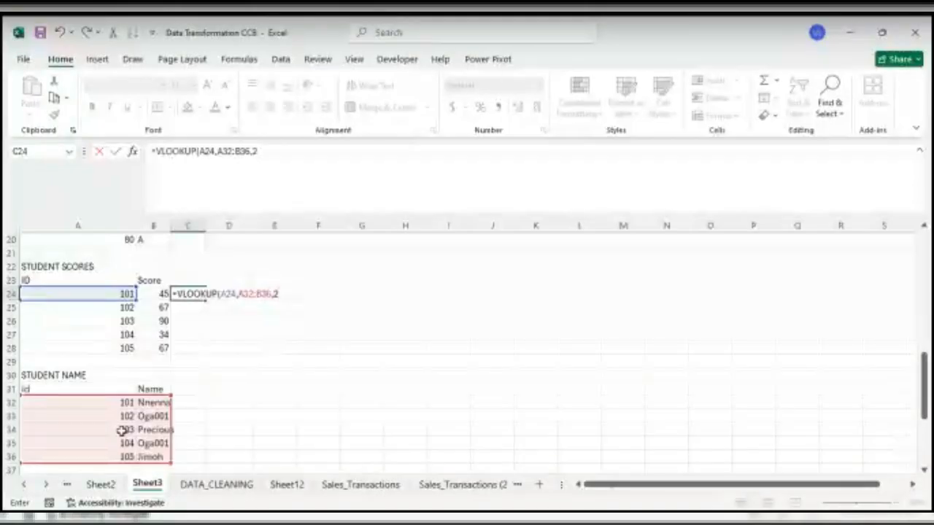
text(FALSE)
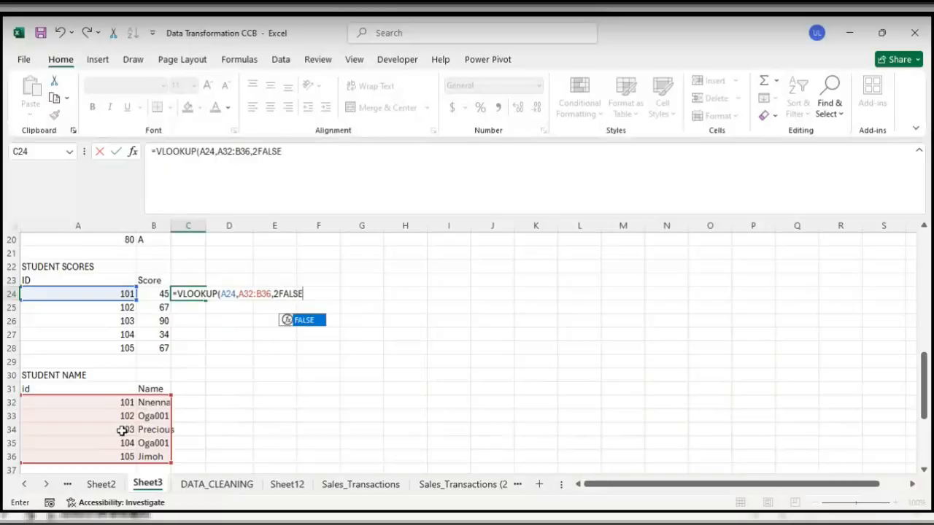
text())
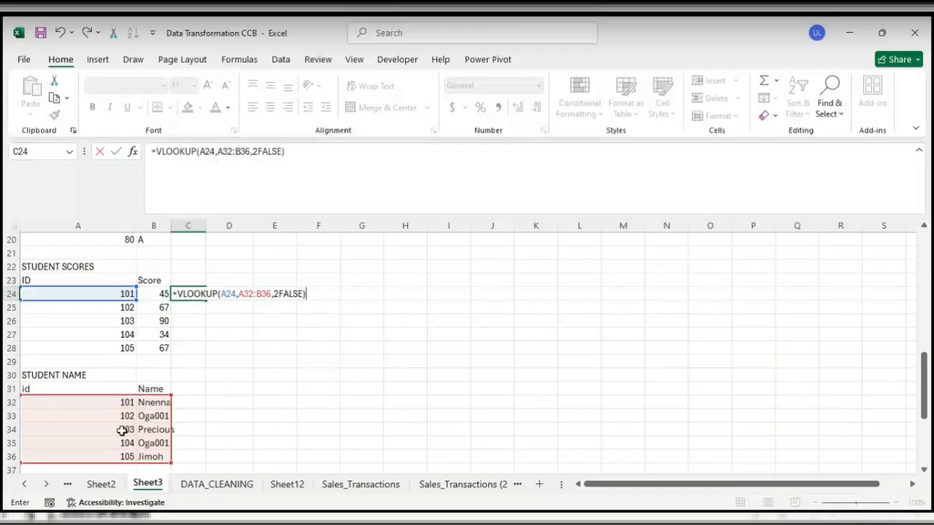
click(259, 151)
text(,)
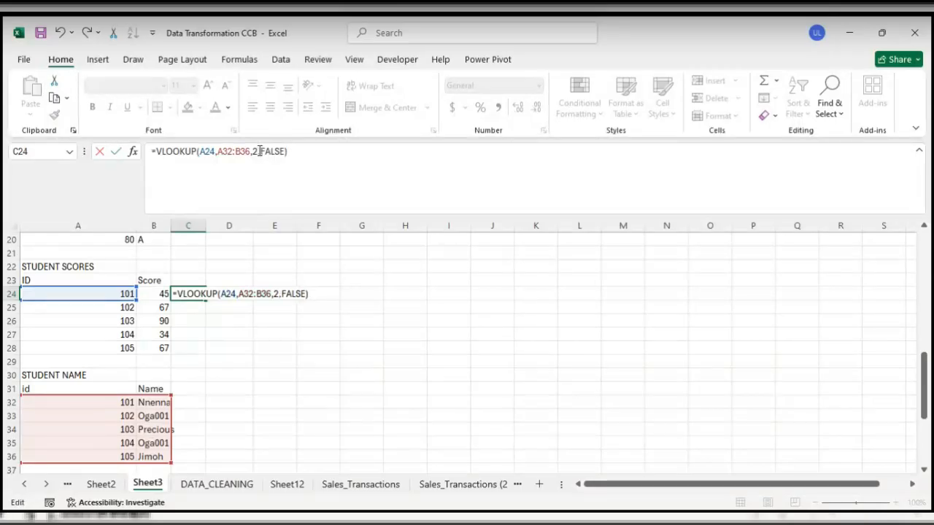
key(Return)
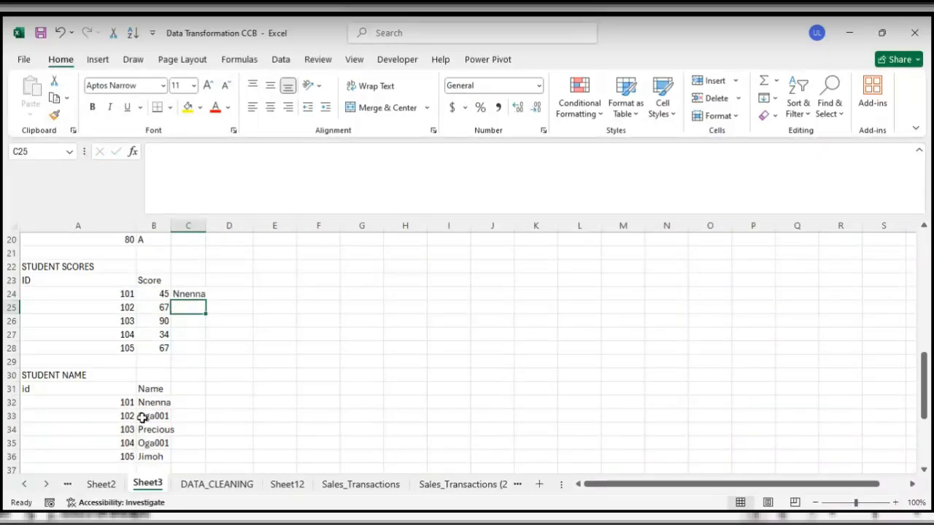
Fill the VLOOKUP formula from C24 down through C28 so every student score row has a name lookup.
click(175, 292)
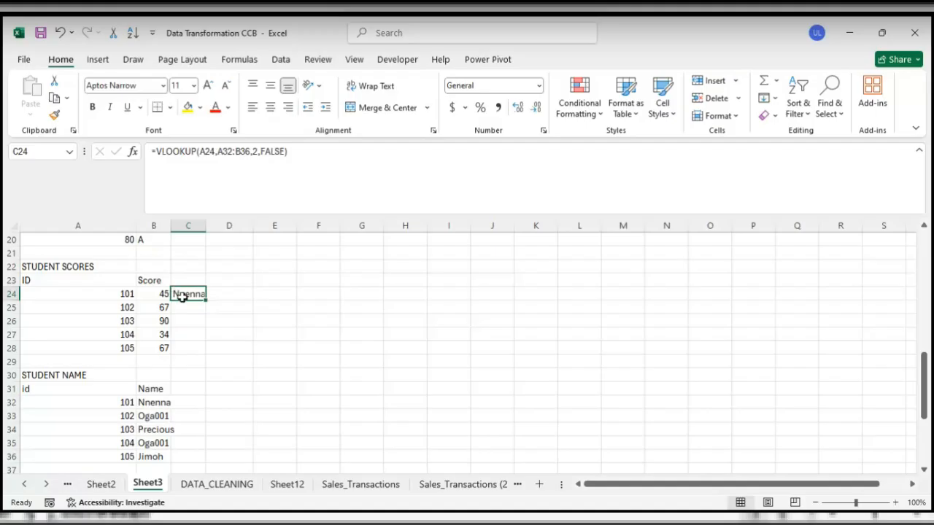
drag(207, 305, 198, 344)
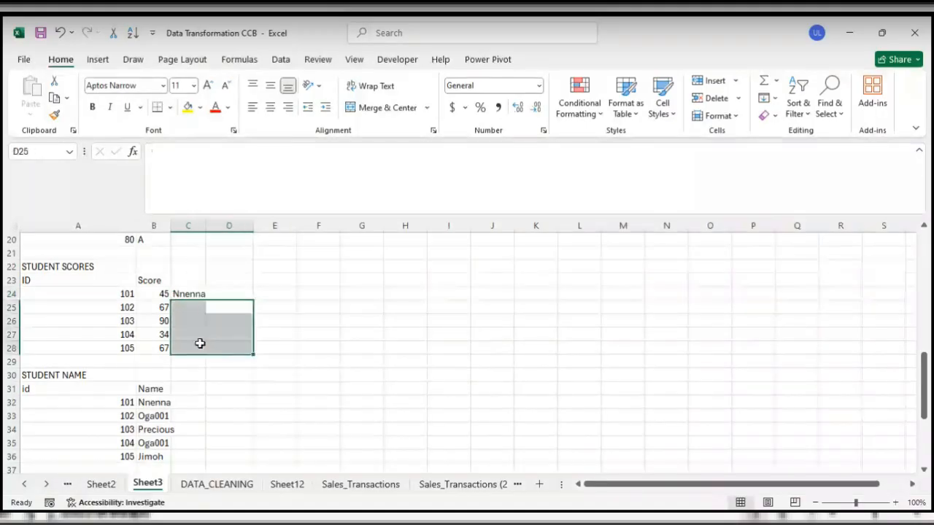
click(187, 293)
drag(204, 299, 204, 358)
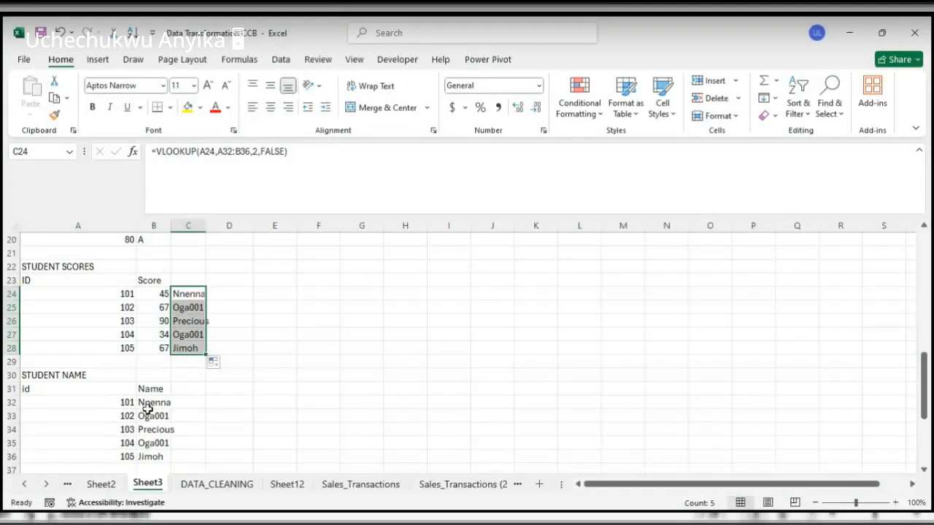
Set the second student's id in A33 of the STUDENT NAME table to 1102.
click(125, 415)
double_click(125, 415)
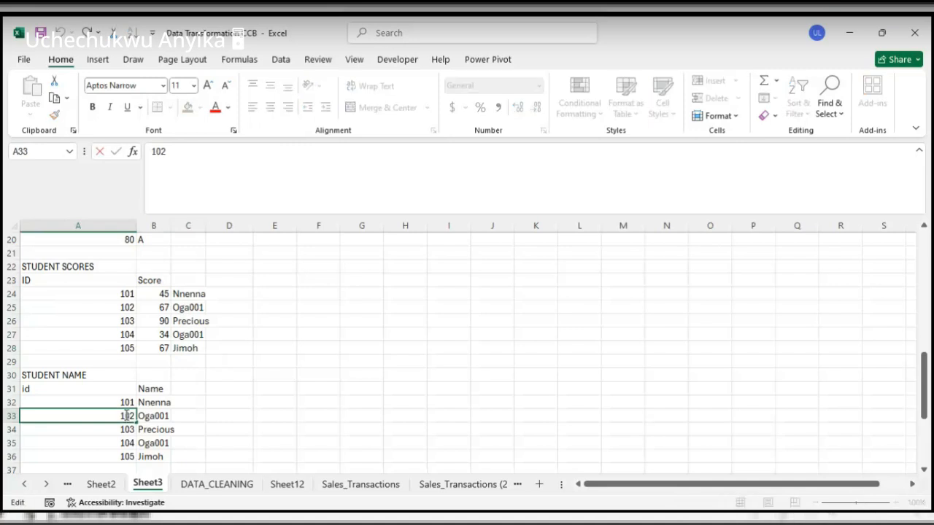
text(1)
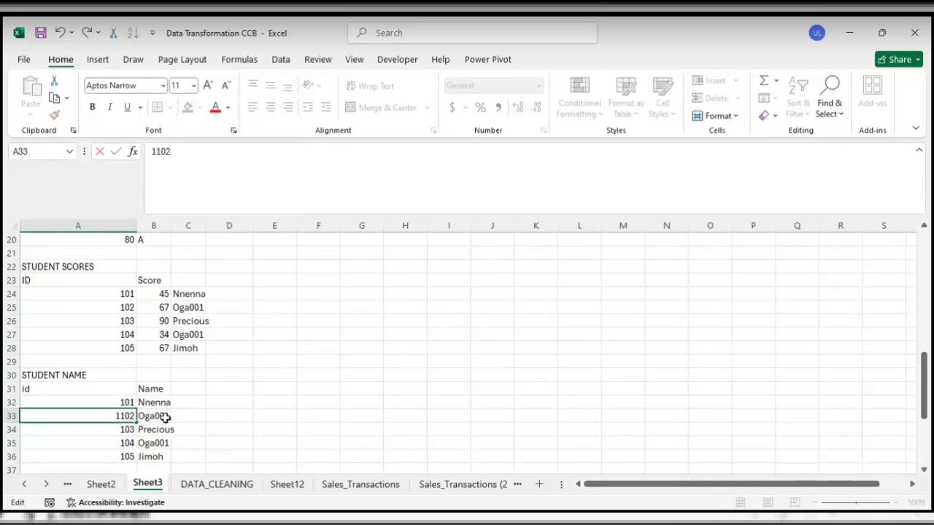
key(Return)
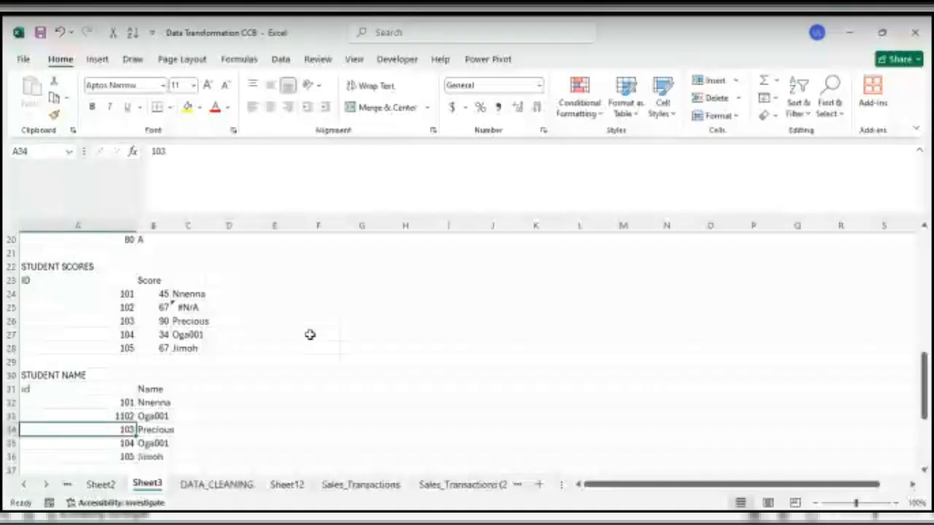
click(245, 331)
key(Up)
key(Up)
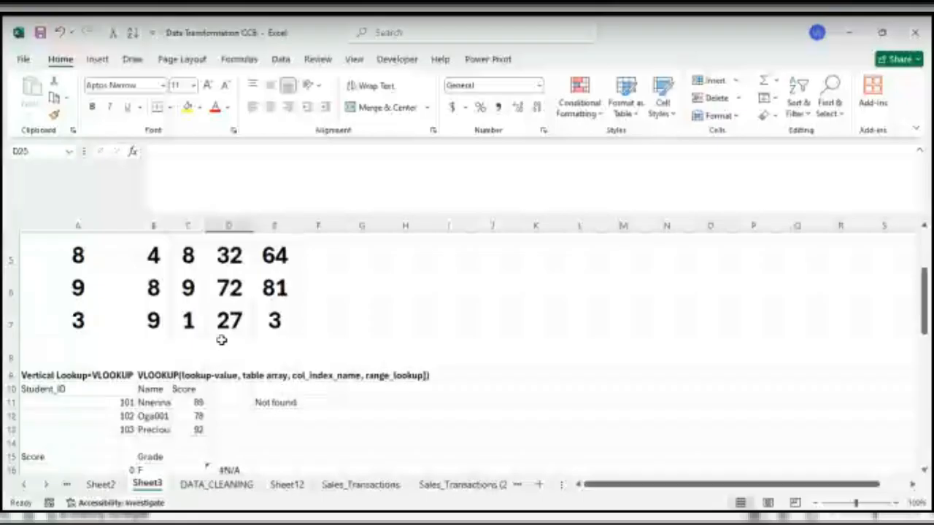
Enter the header Month in G2, beside the number table under LOOKUP FUNCTIONS.
scroll(173, 358, up, 2)
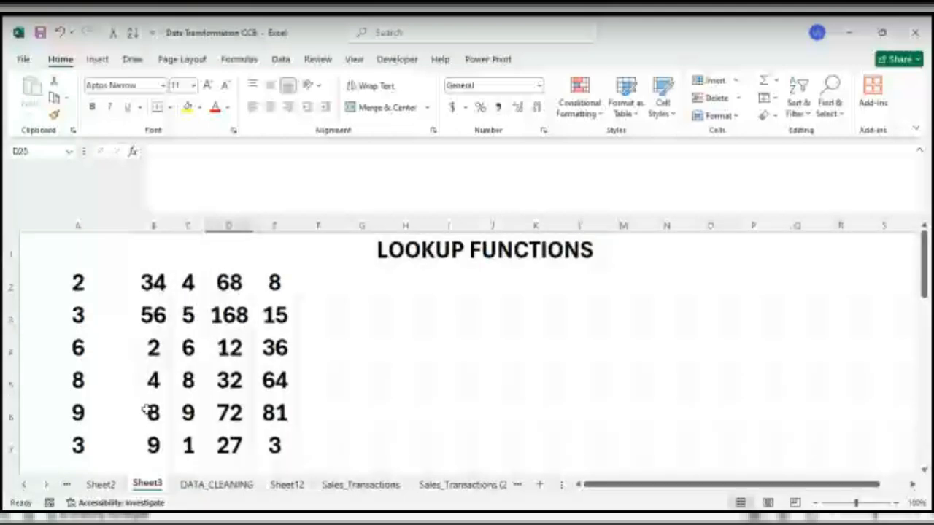
scroll(146, 410, down, 2)
scroll(146, 410, up, 2)
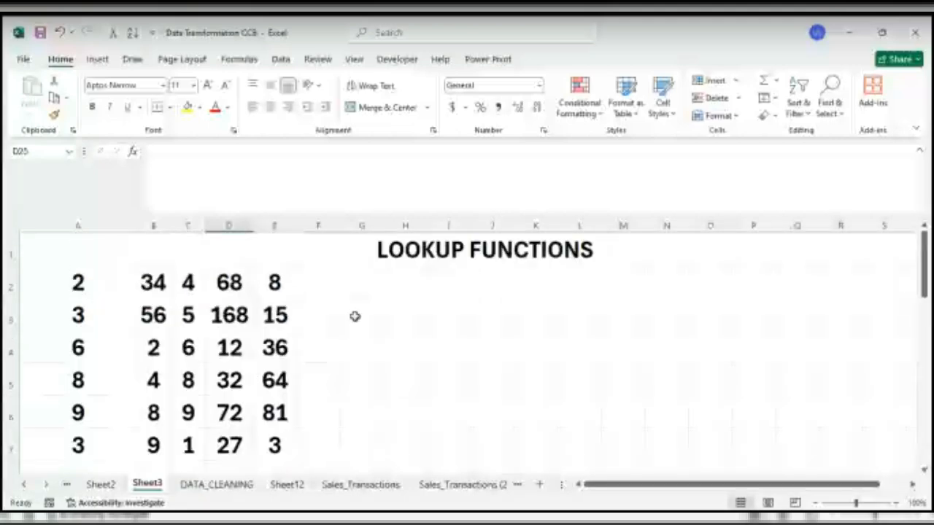
click(371, 290)
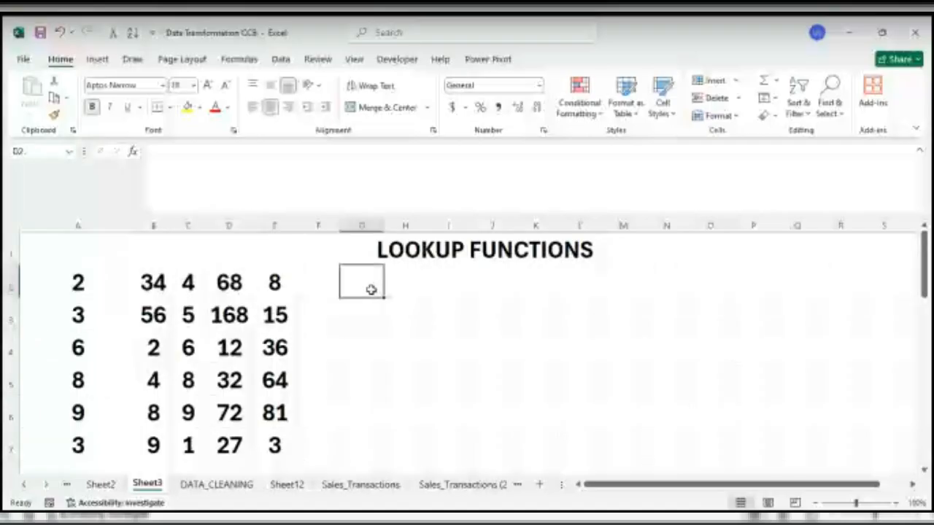
text(mONT)
key(BackSpace)
key(BackSpace)
key(BackSpace)
key(BackSpace)
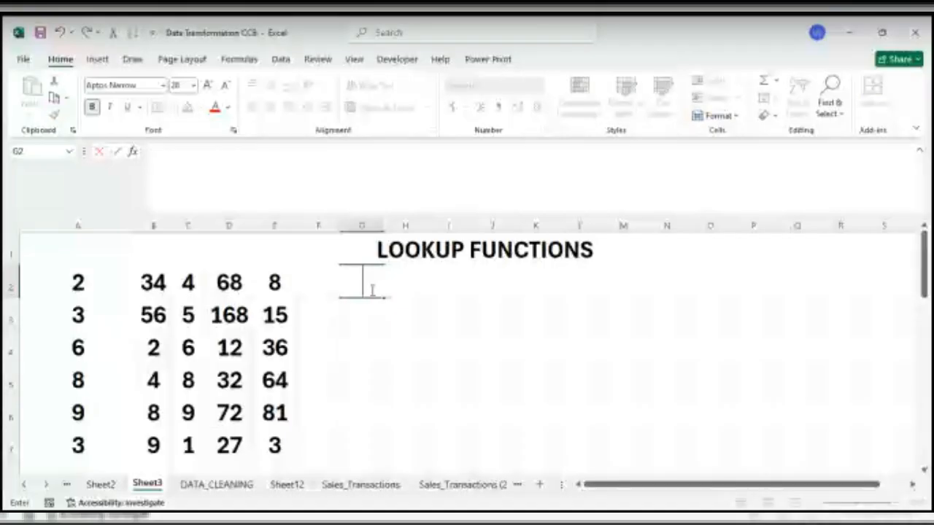
text(Month)
key(Return)
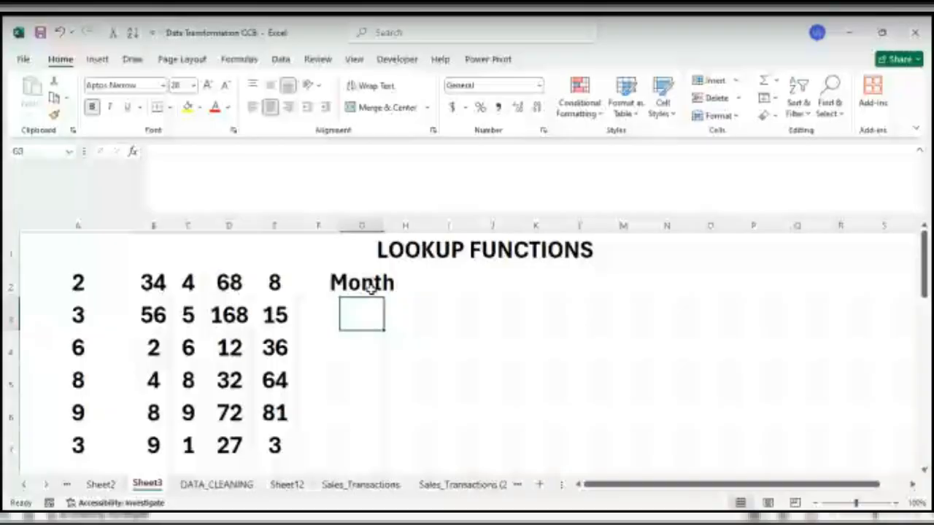
List Jan, Feb and March vertically in G3 to G5 beneath the Month header.
text(Jan)
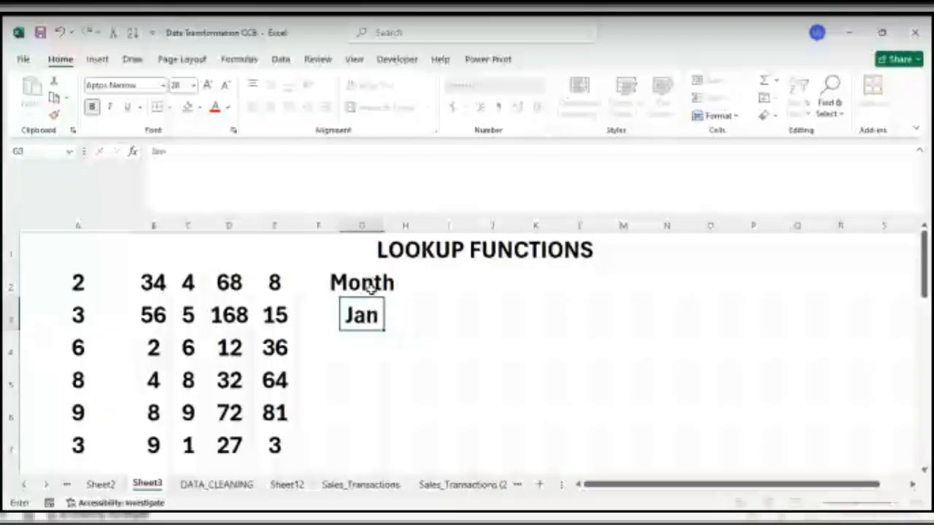
key(Return)
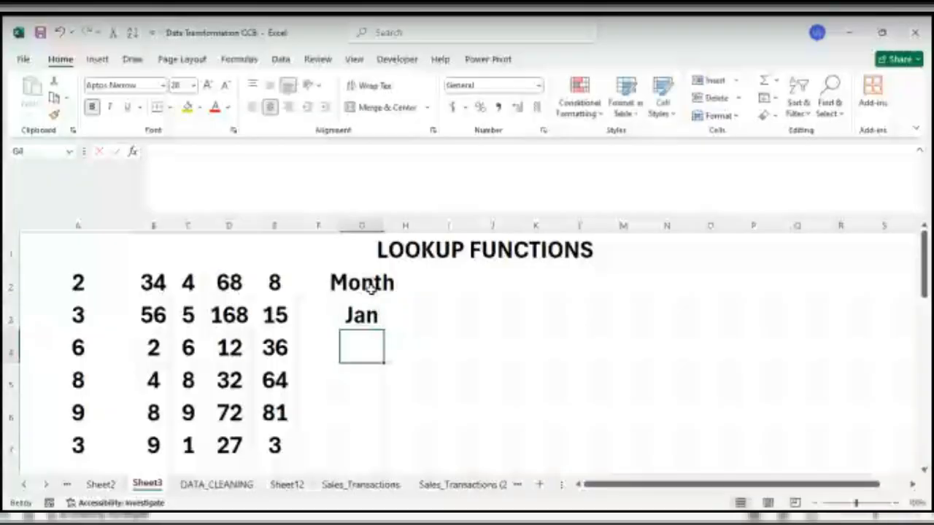
text(fe)
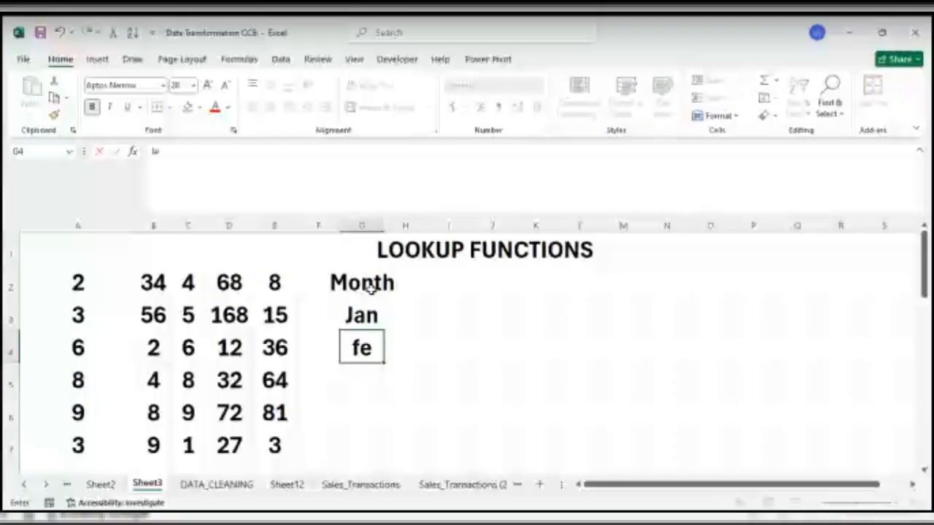
key(BackSpace)
key(BackSpace)
text(Feb)
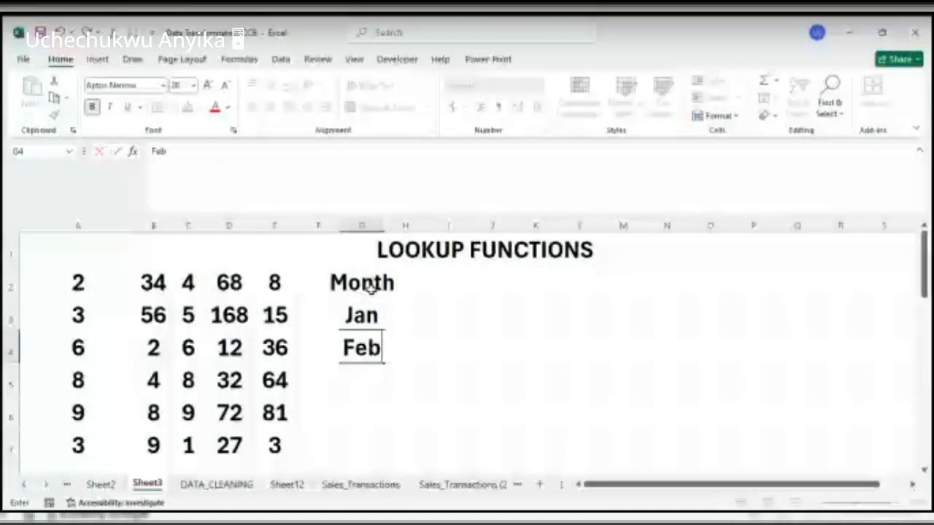
key(Return)
text(March)
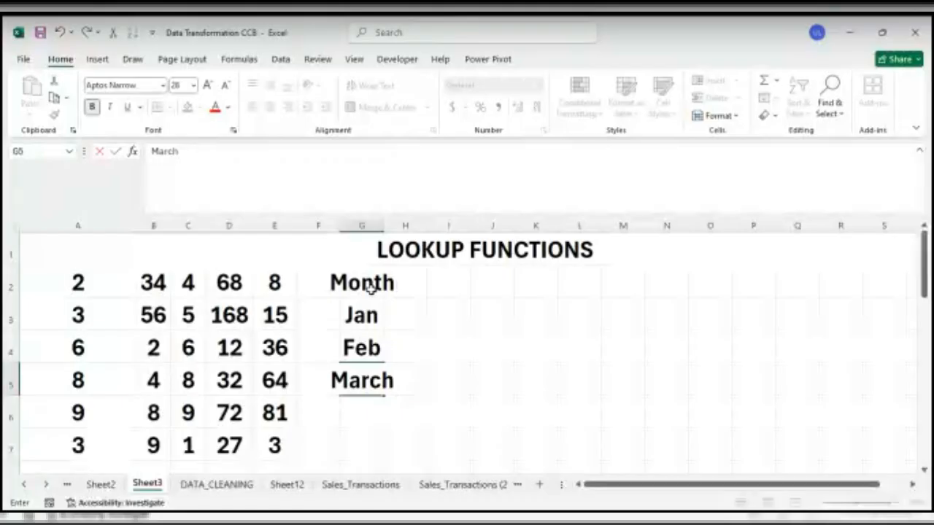
key(Return)
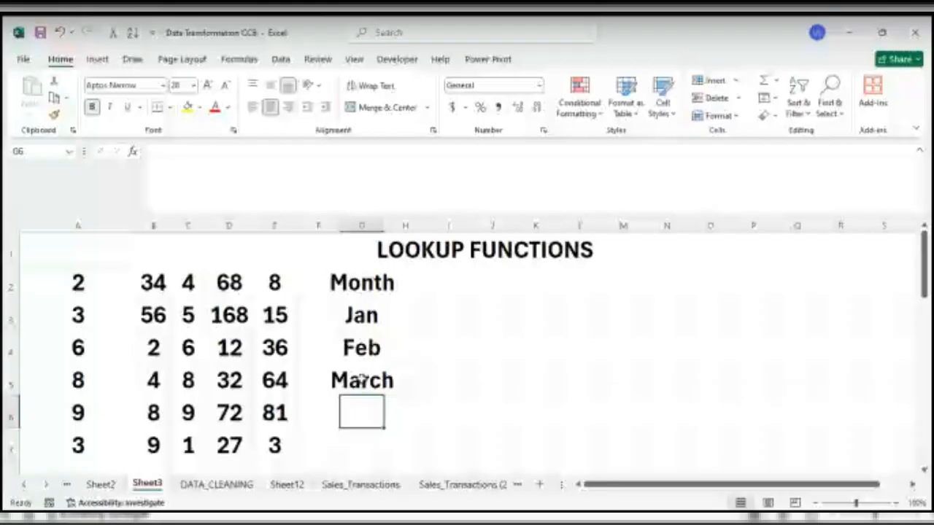
Enter Jan, Feb and March horizontally in H2 to J2, continuing the Month header row.
click(425, 281)
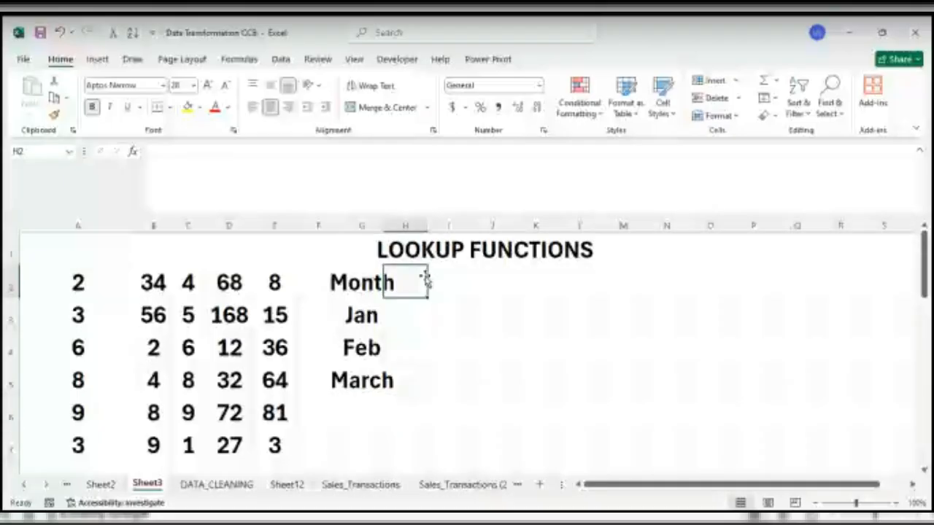
text(Jan)
key(Tab)
text(Feb)
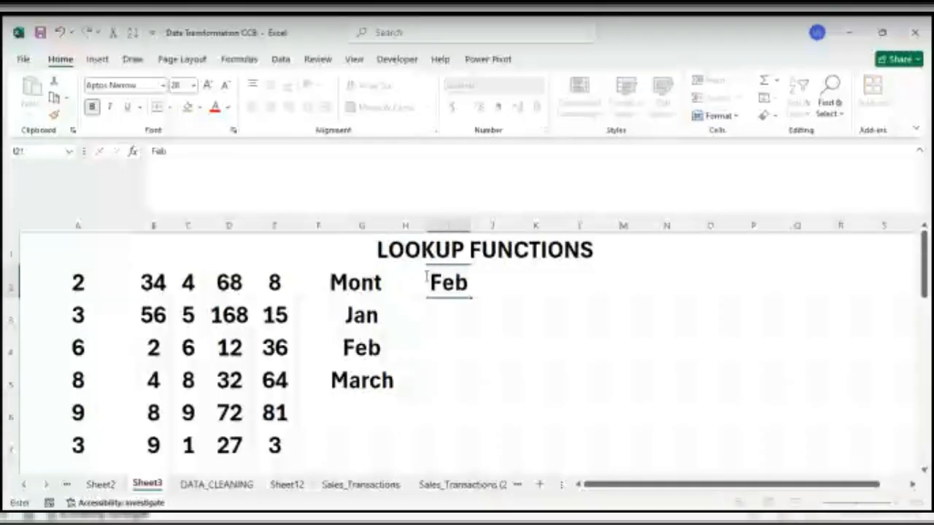
key(Return)
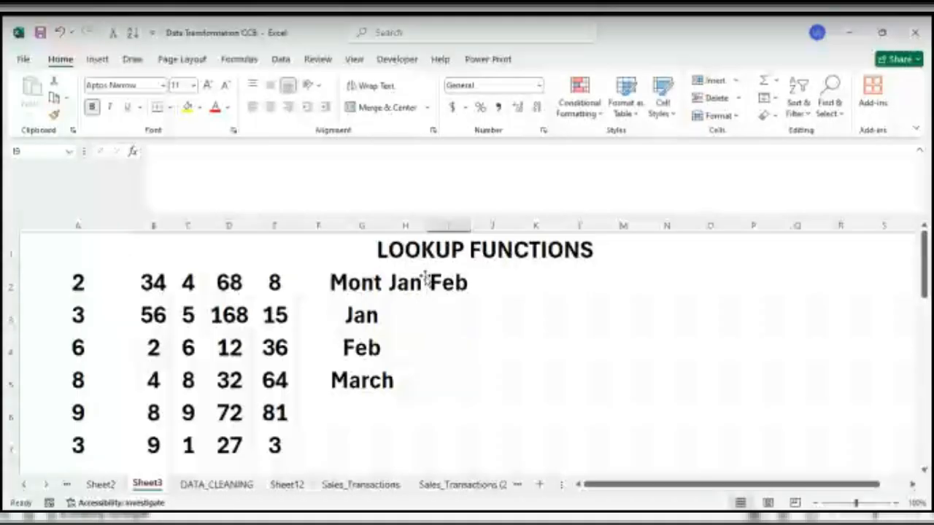
click(502, 289)
text(March)
key(Return)
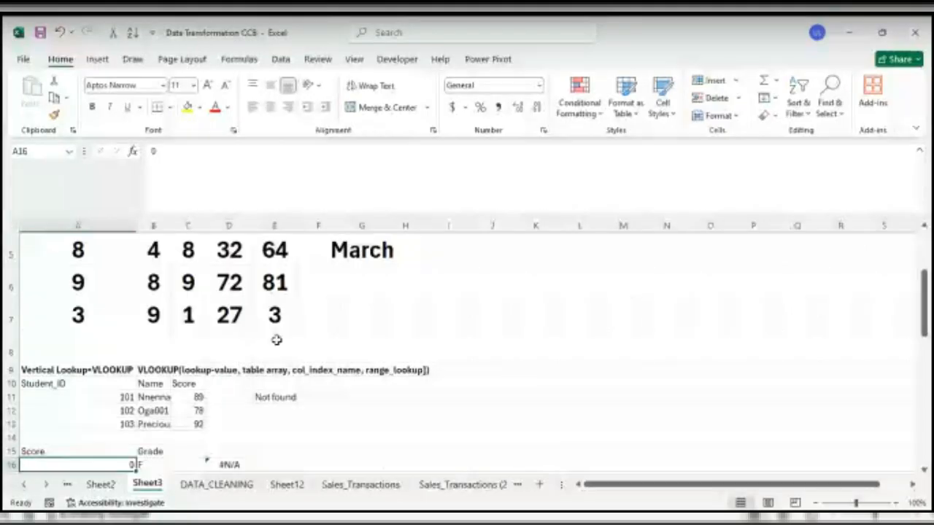
scroll(384, 288, up, 2)
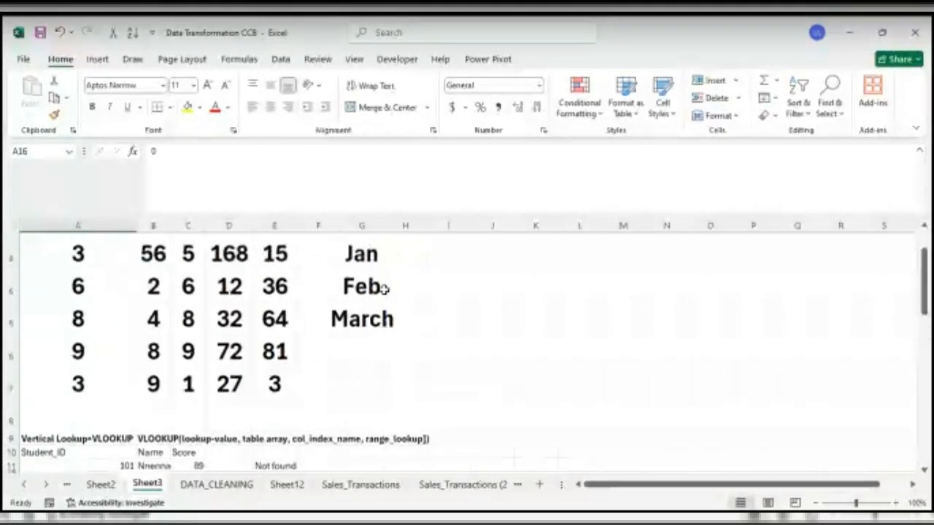
scroll(386, 288, up, 1)
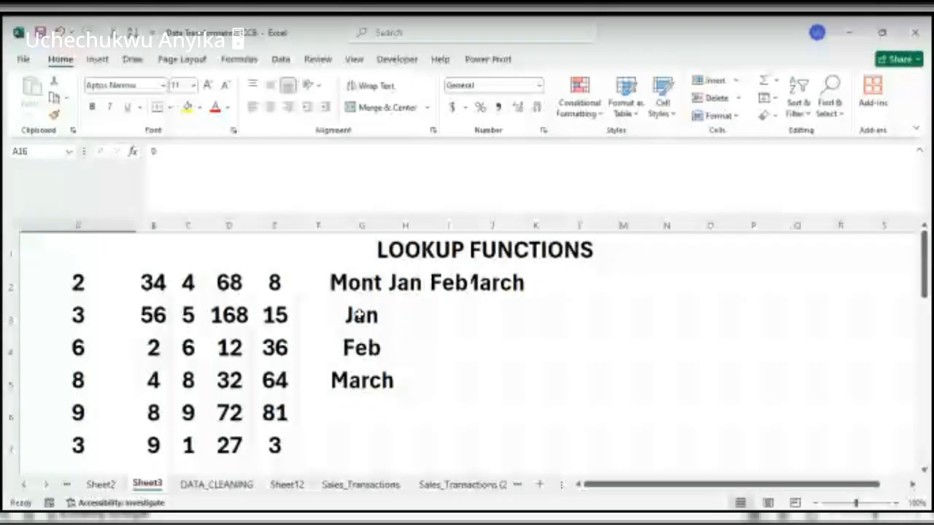
Clear Jan, Feb and March from H2 to J2 in the Month header row.
click(359, 314)
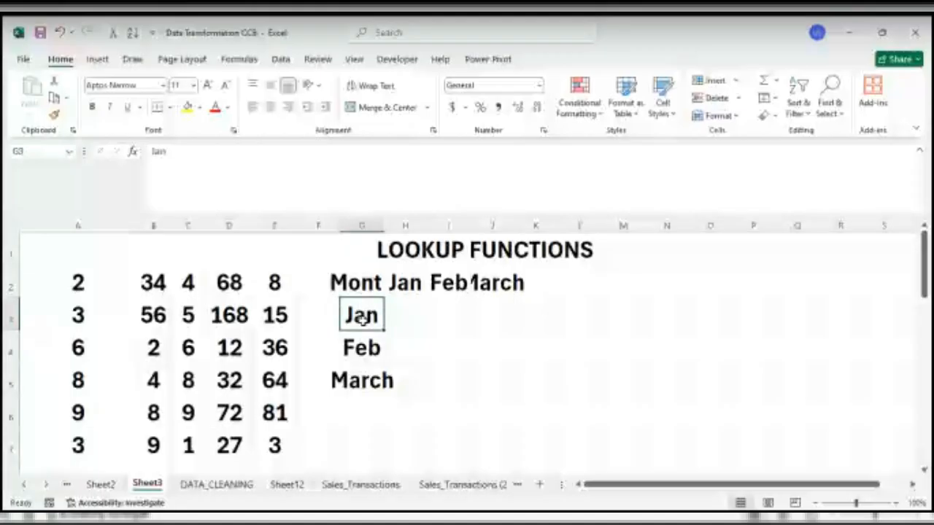
click(395, 287)
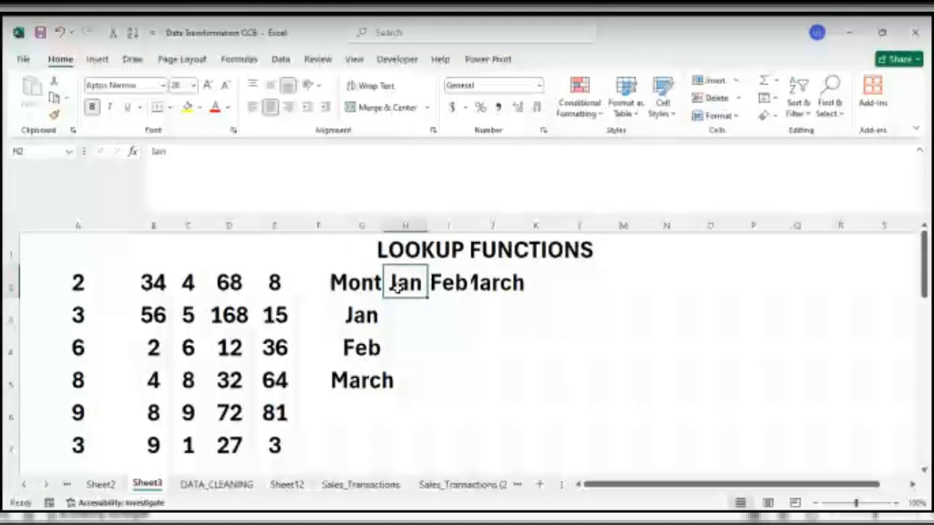
key(BackSpace)
click(454, 286)
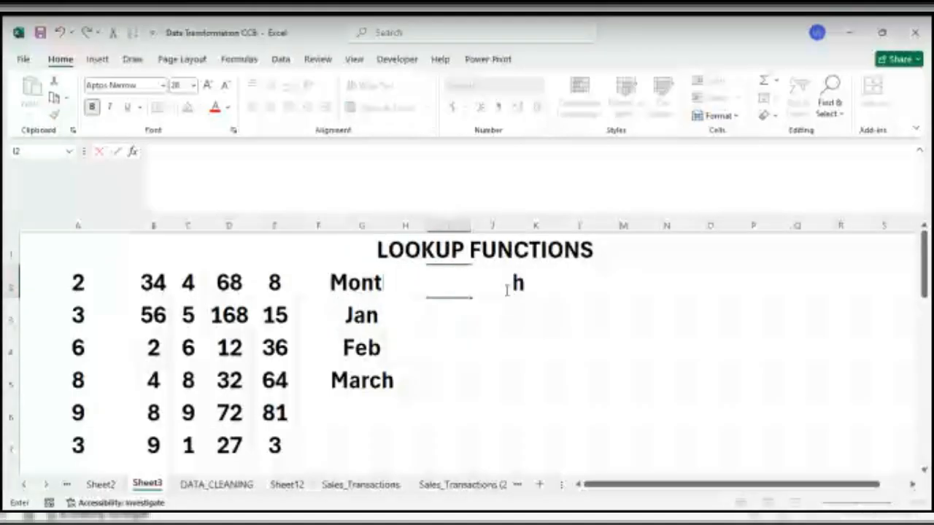
key(F2)
key(Escape)
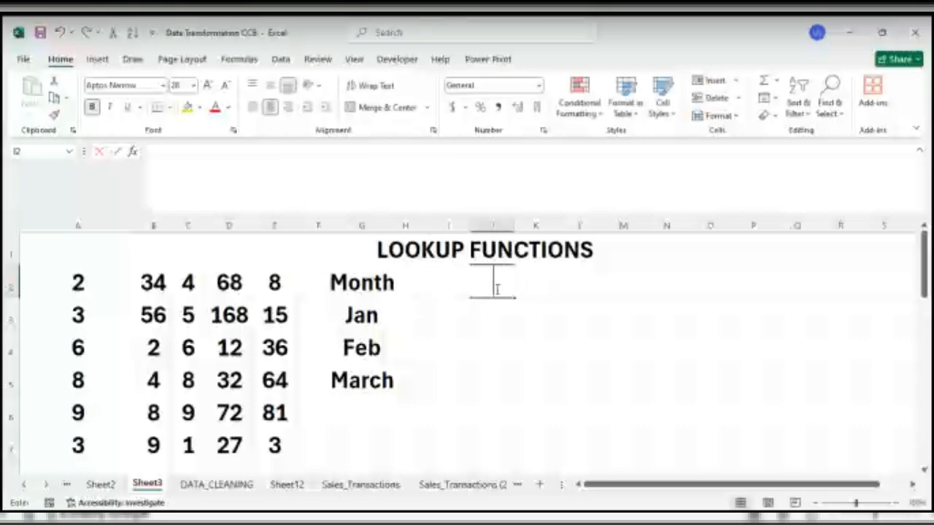
Copy the vertical months in G3 to G5 and try a regular paste starting at I2.
click(370, 315)
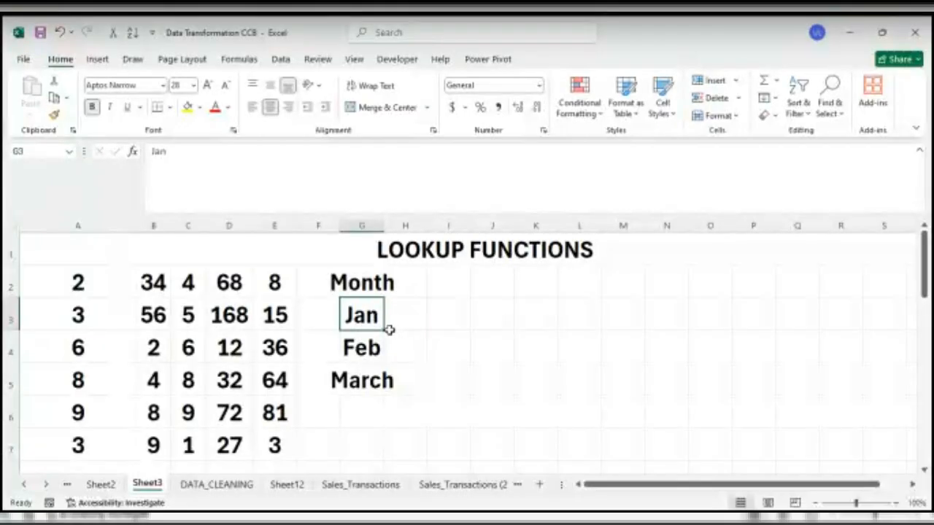
drag(389, 330, 389, 333)
key(shift+Down)
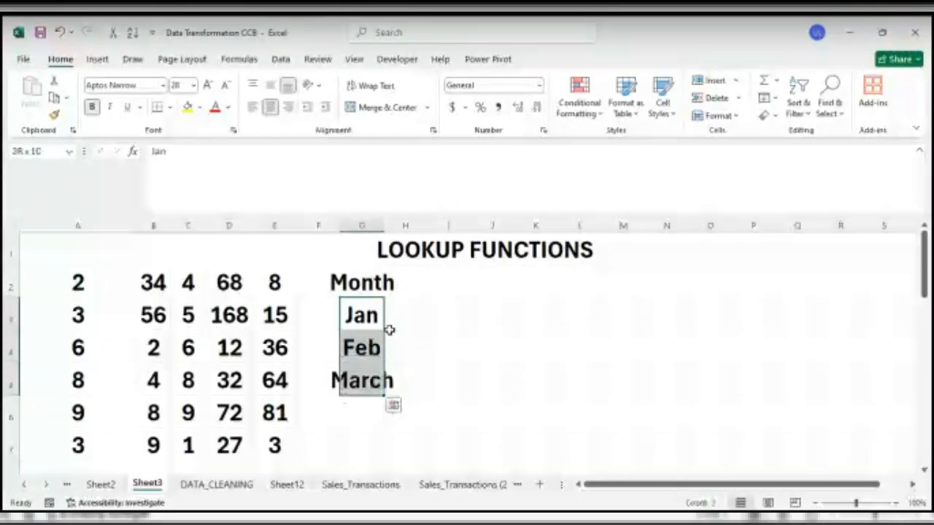
key(ctrl+c)
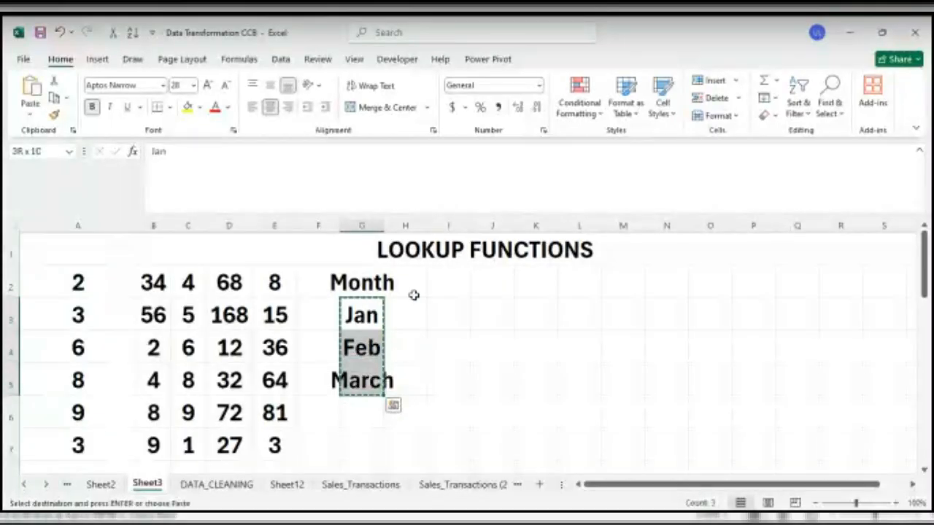
click(439, 289)
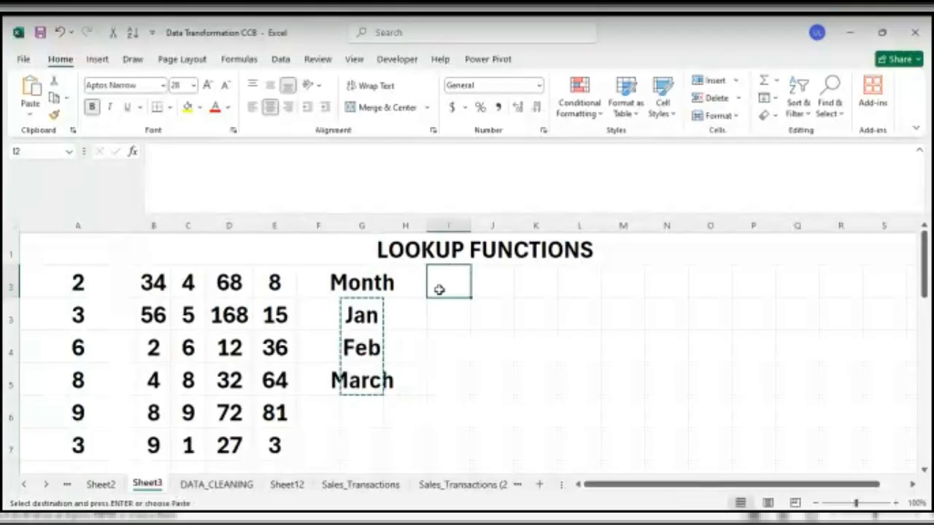
right_click(440, 290)
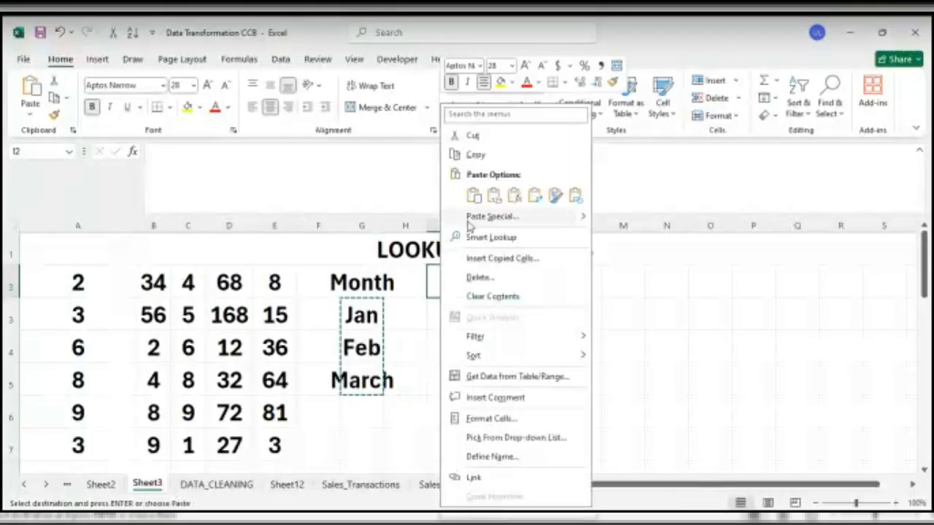
click(475, 199)
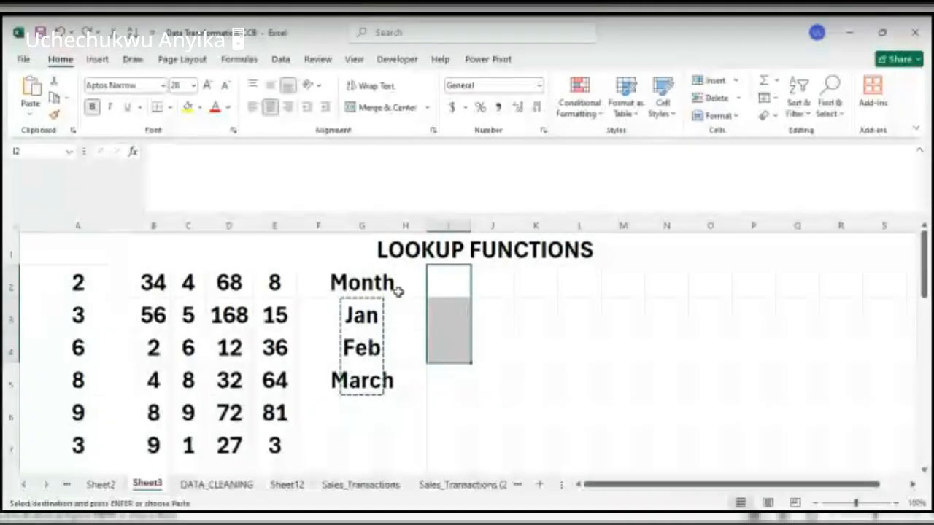
Copy the months in G3 to G5 again and preview the available paste options at H2.
drag(362, 315, 361, 380)
key(ctrl+c)
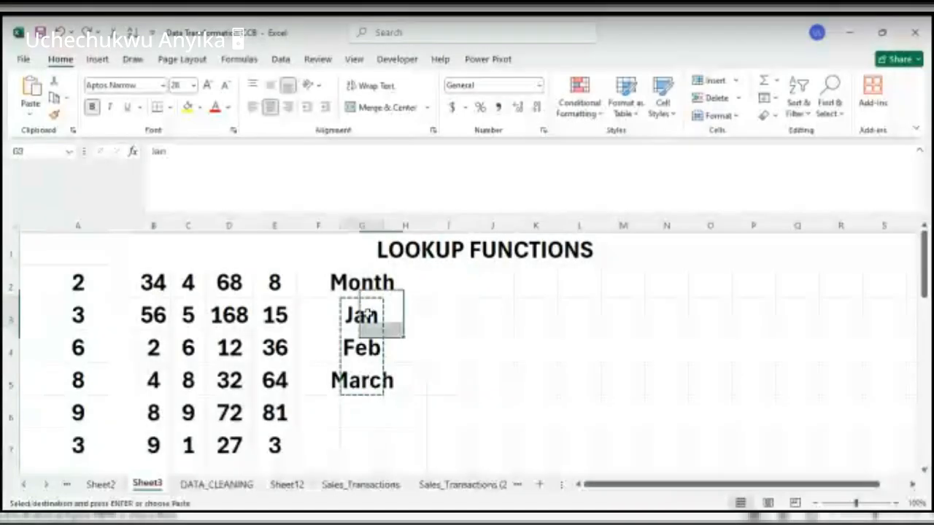
drag(366, 315, 362, 380)
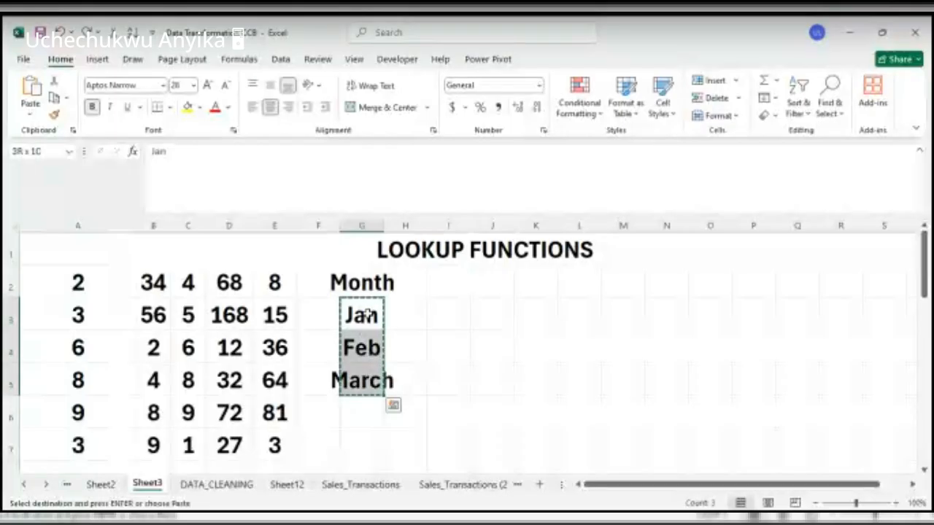
click(444, 290)
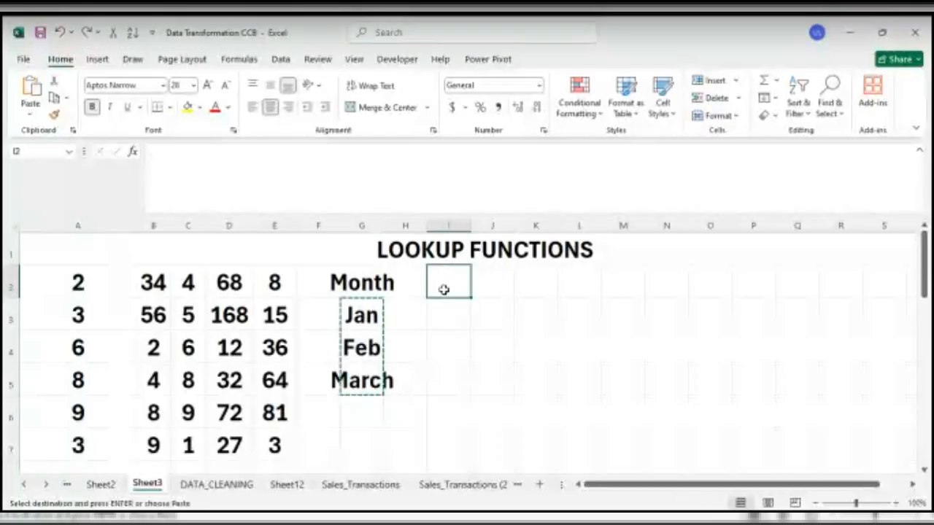
click(419, 295)
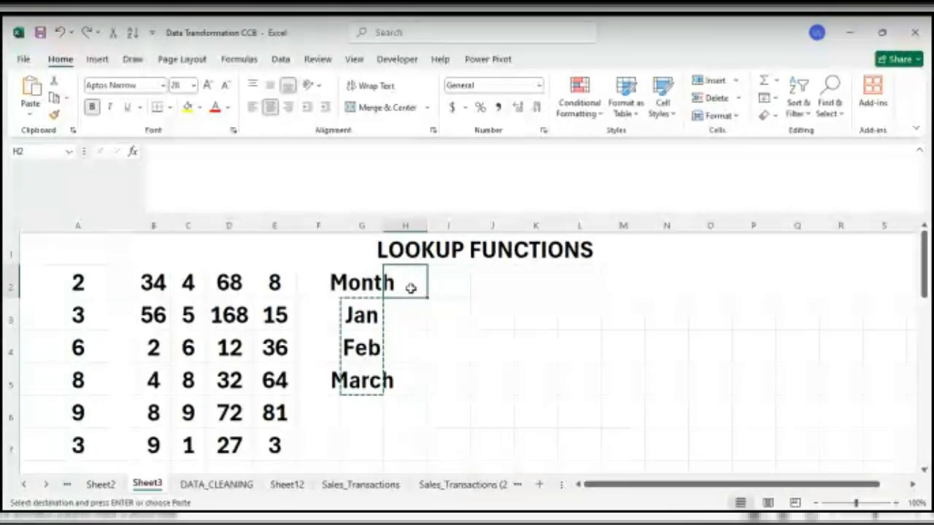
right_click(410, 289)
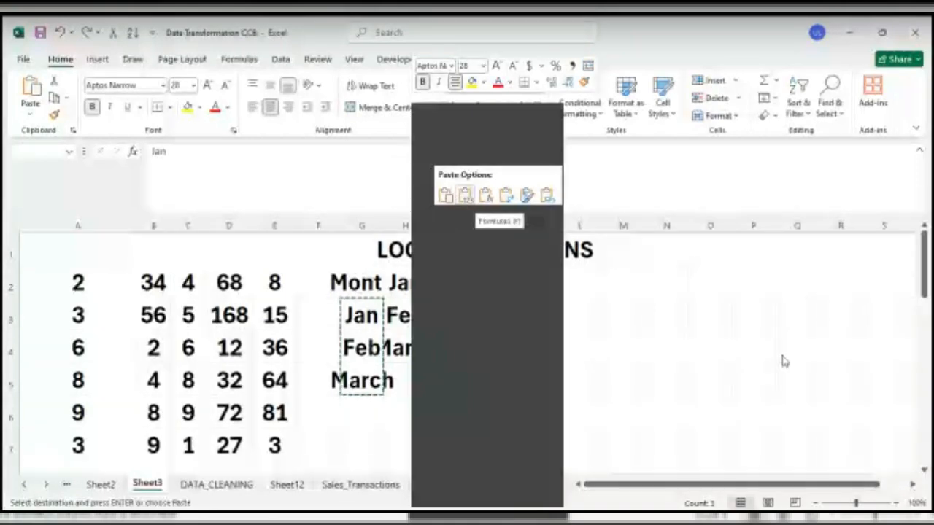
click(797, 371)
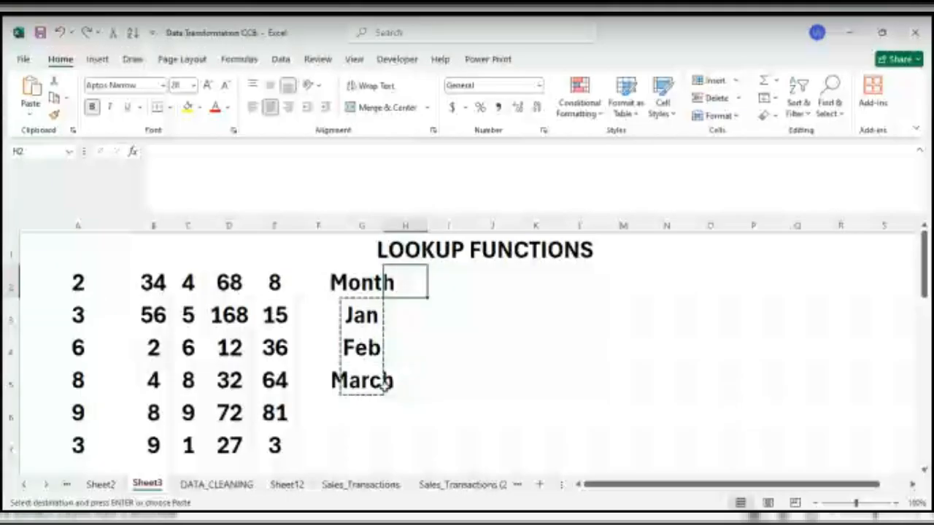
Copy the months in G3 to G5 and paste them transposed across H2 to J2.
click(360, 314)
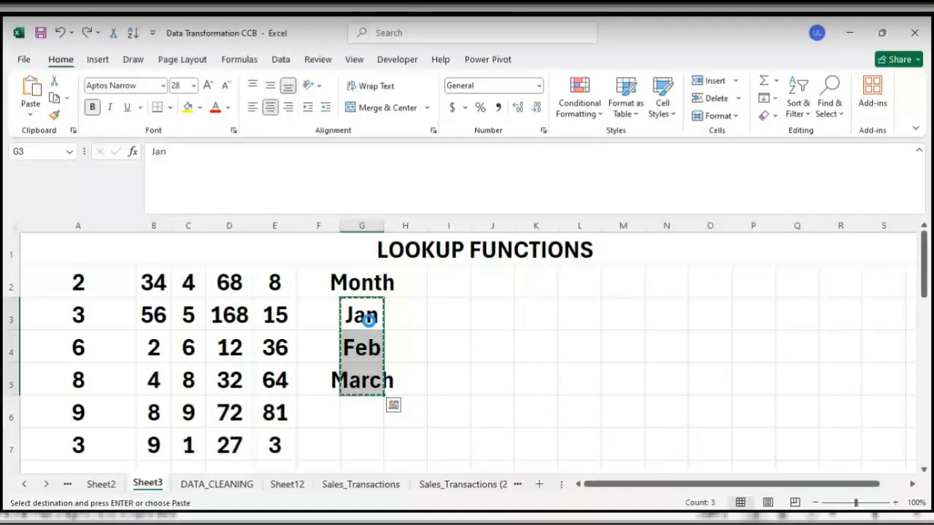
click(413, 285)
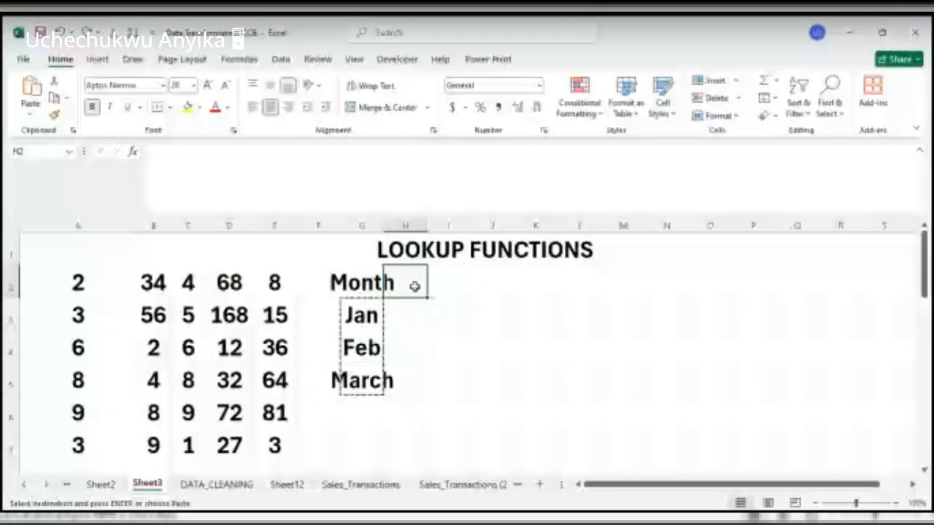
right_click(415, 287)
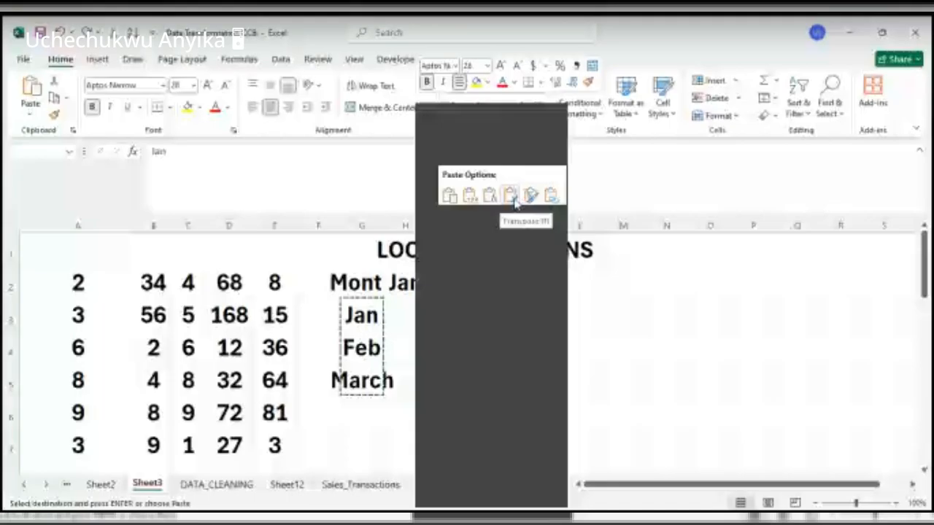
click(509, 196)
click(520, 277)
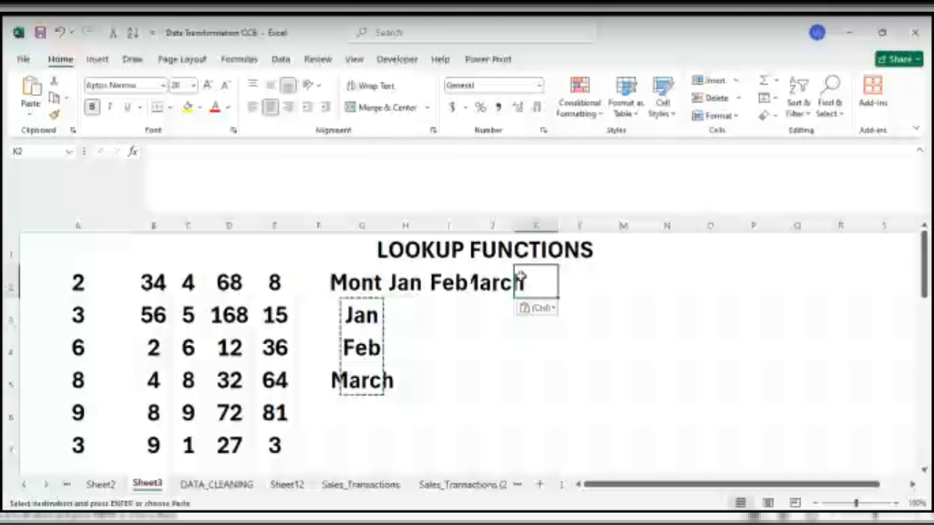
click(402, 290)
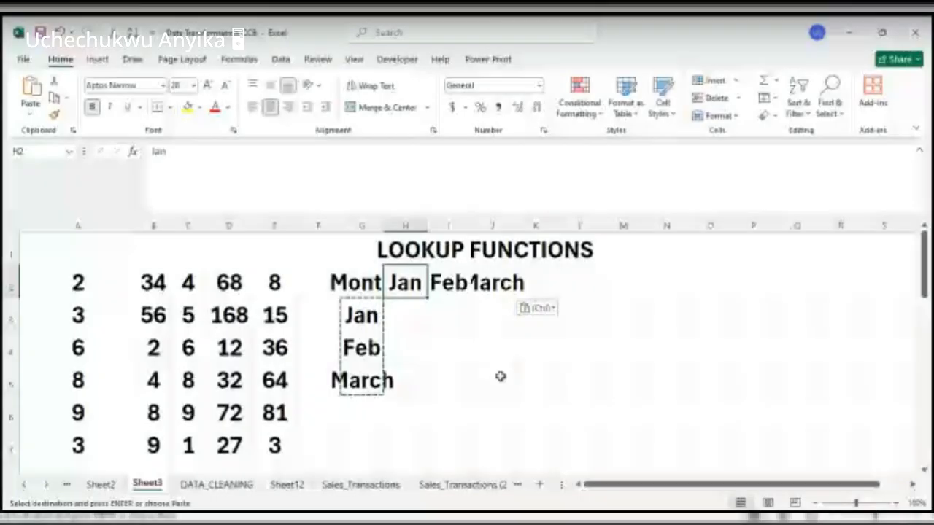
Fill H3 to H11 downward with 1, 3, 4, 6, 7, 8, 9, 0 and q.
click(401, 319)
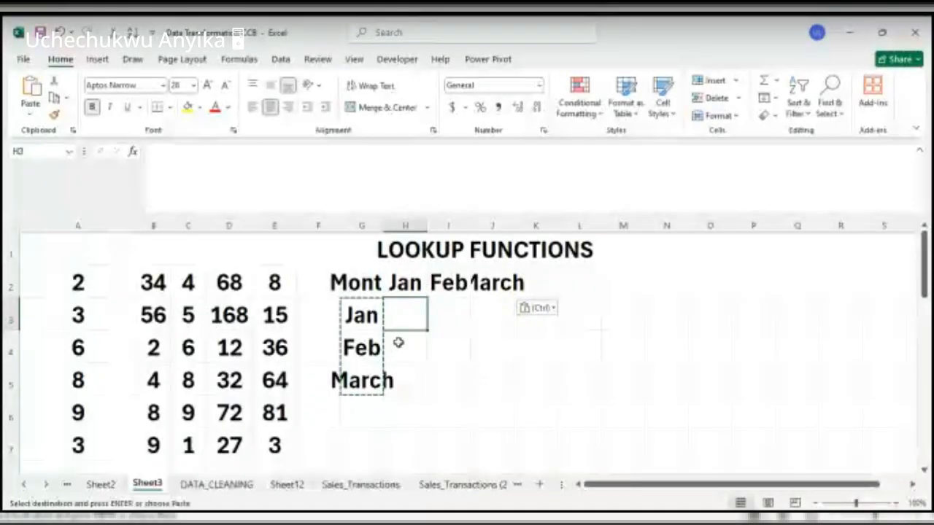
text(1)
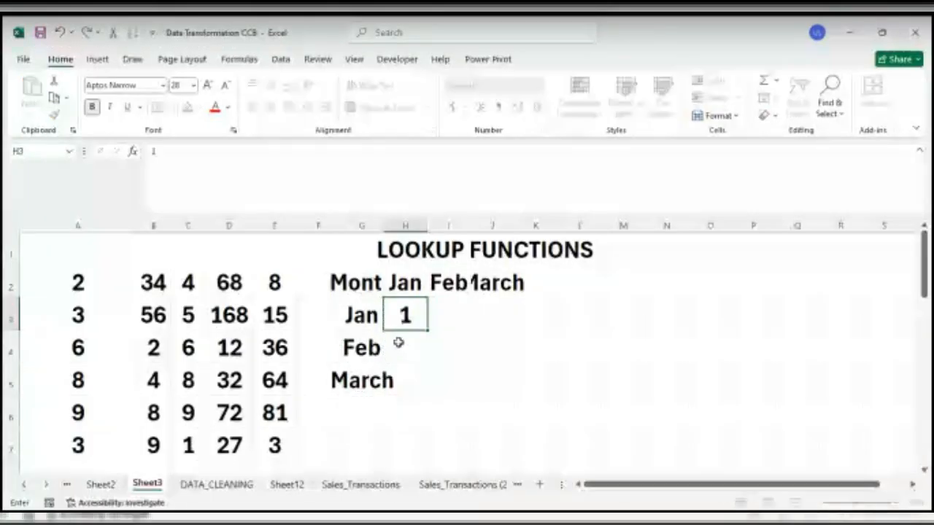
key(Return)
text(3)
key(Return)
text(4)
key(Return)
text(6)
key(Return)
text(7)
key(Return)
text(8)
key(Return)
text(9)
key(Return)
text(0)
key(Return)
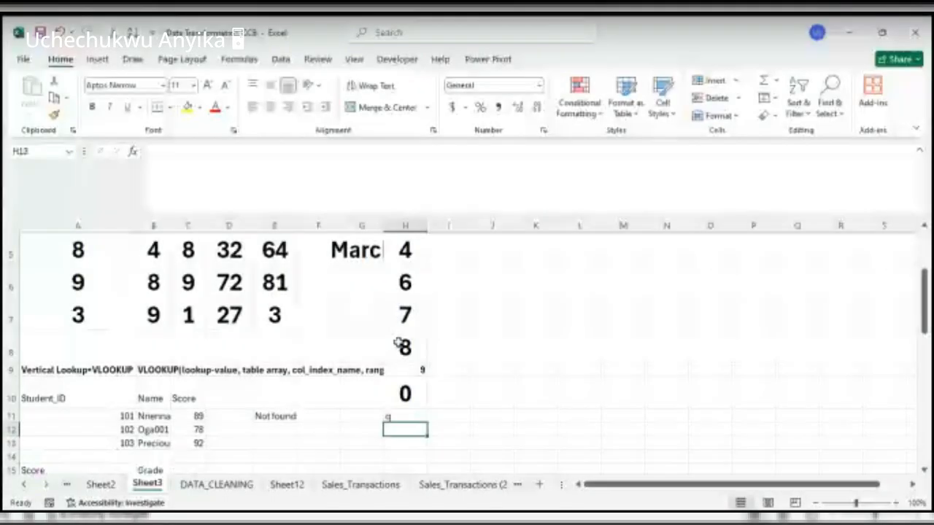
key(Up)
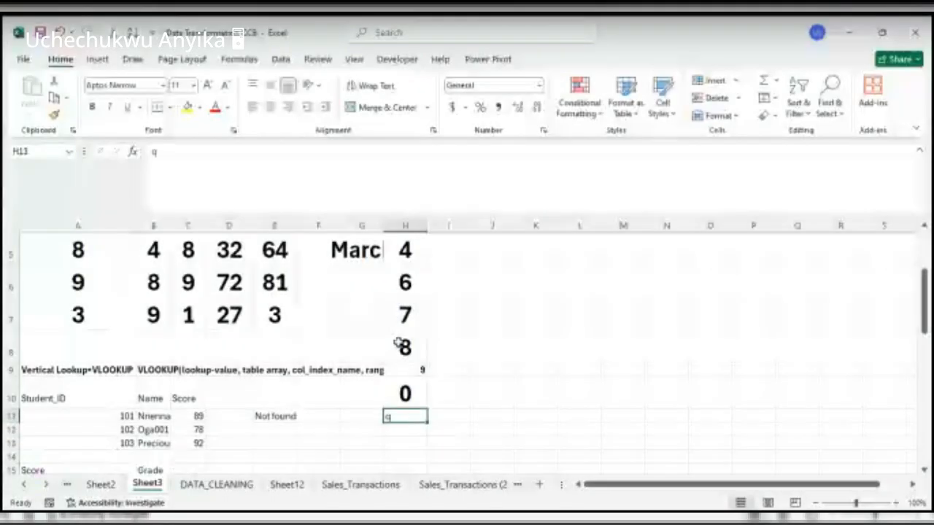
Cut the column of entries in H3 to H11.
scroll(398, 343, up, 1)
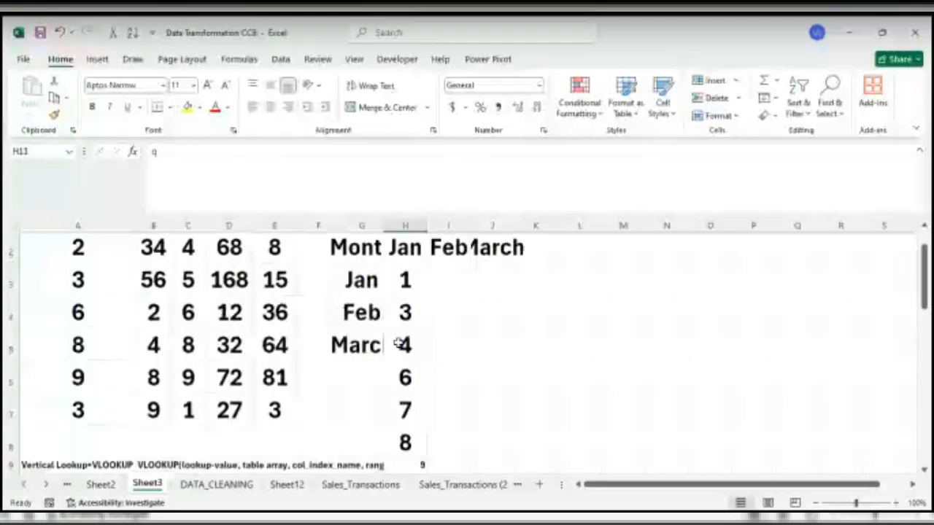
scroll(396, 344, up, 1)
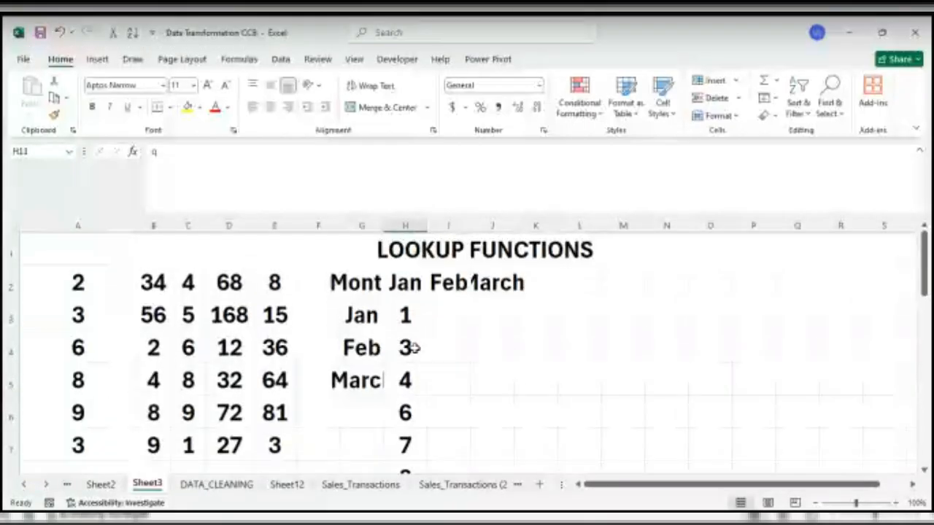
click(407, 319)
key(shift+Down)
key(shift+Down)
key(shift+Down)
key(shift+Down)
key(shift+Down)
key(shift+Down)
key(shift+Down)
key(shift+Down)
key(shift+Down)
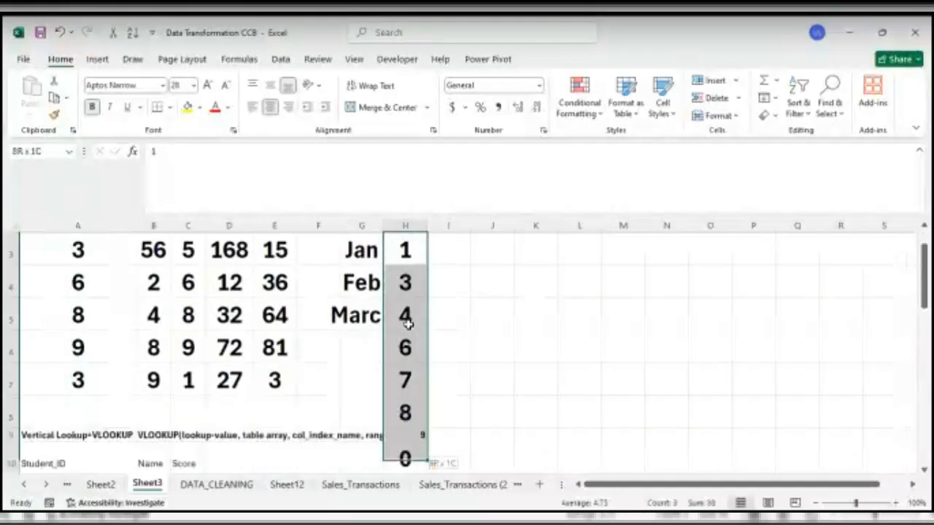
key(shift+Up)
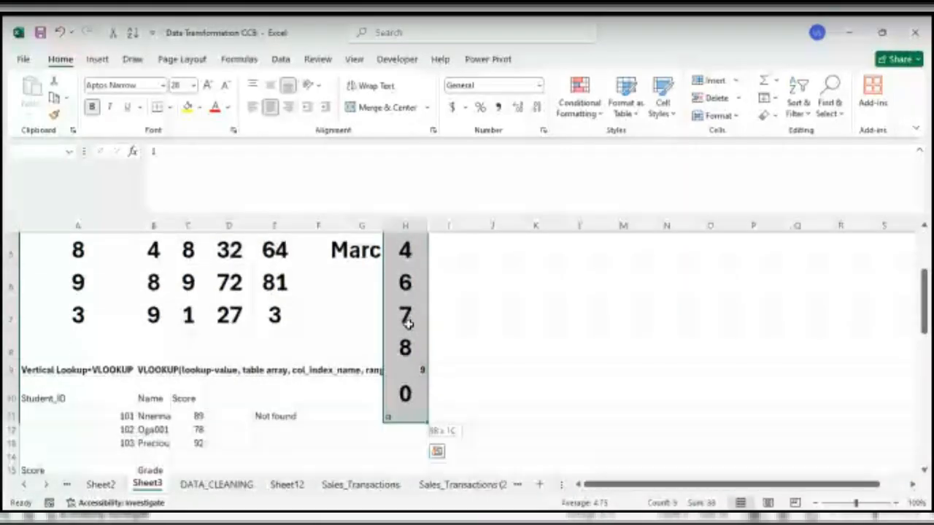
key(ctrl+c)
scroll(406, 323, up, 2)
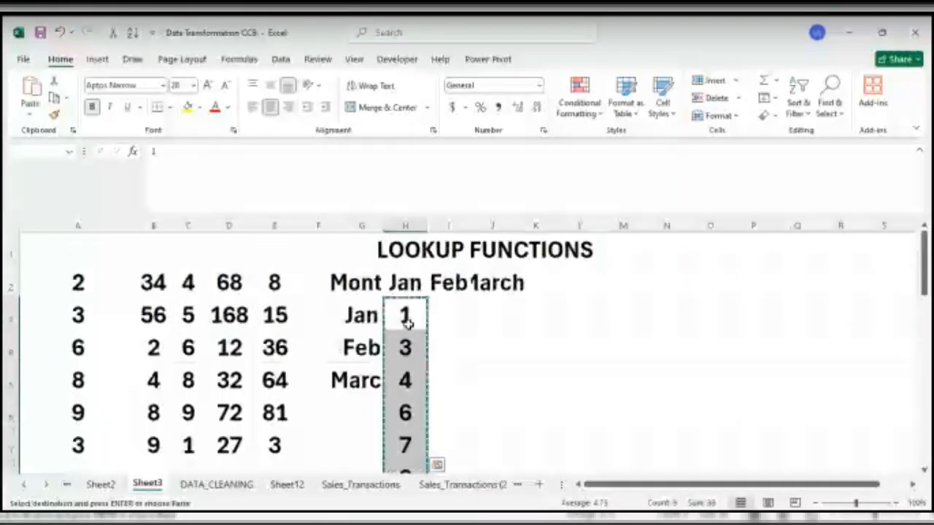
Check the paste options at I3 for the entries cut from column H, without pasting them.
click(440, 315)
right_click(436, 320)
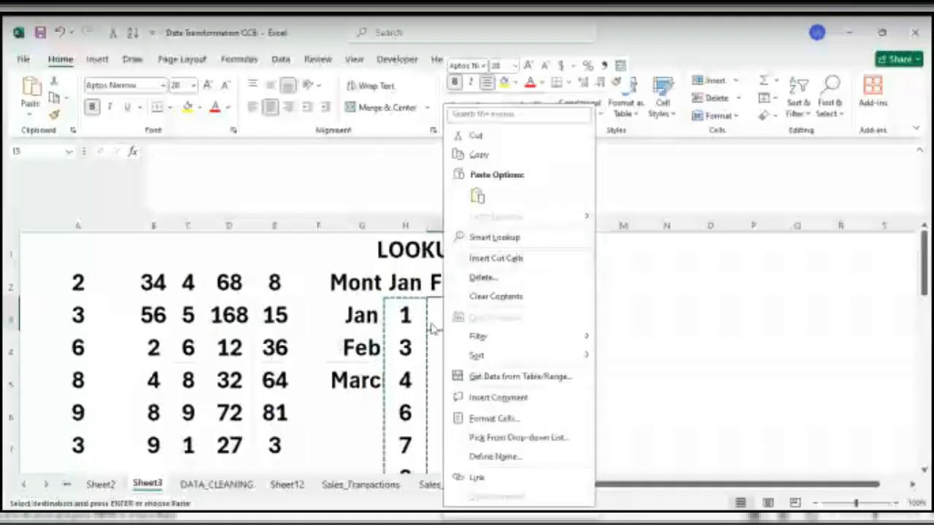
key(Escape)
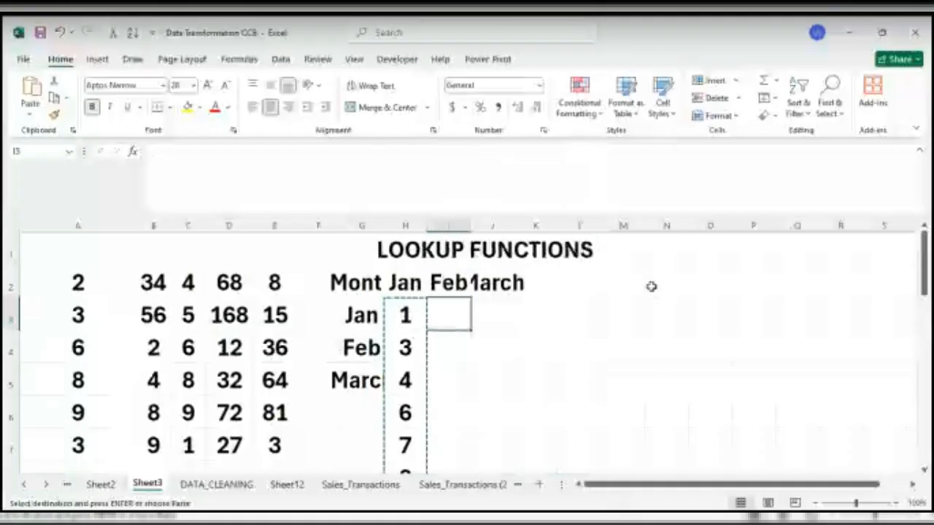
right_click(455, 321)
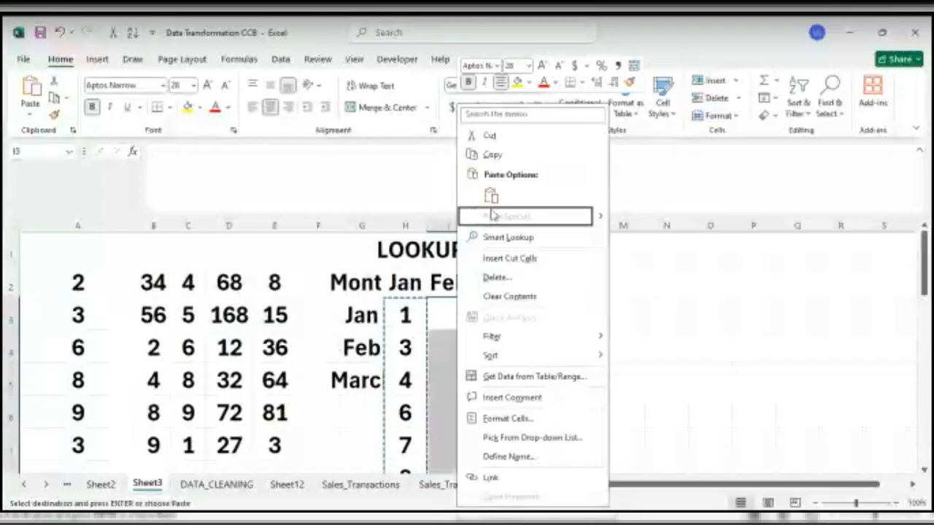
mouse_move(606, 226)
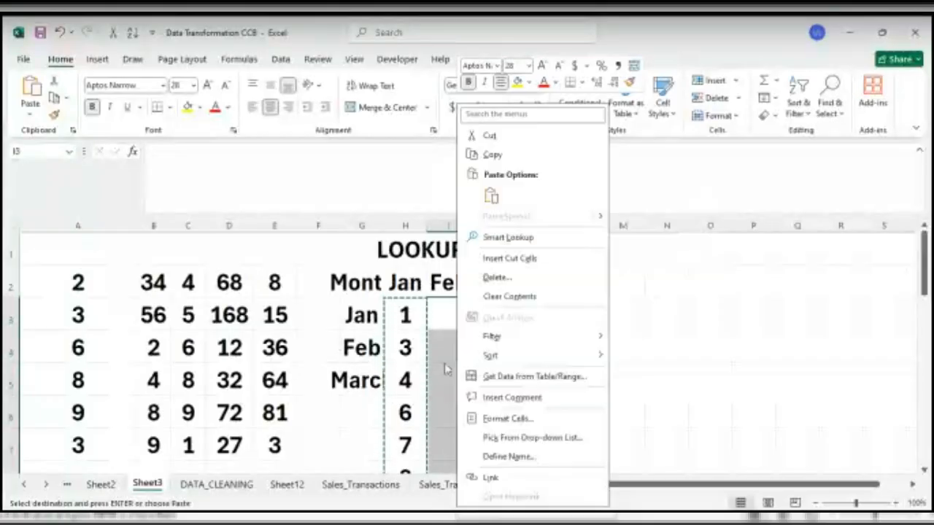
click(394, 321)
click(399, 315)
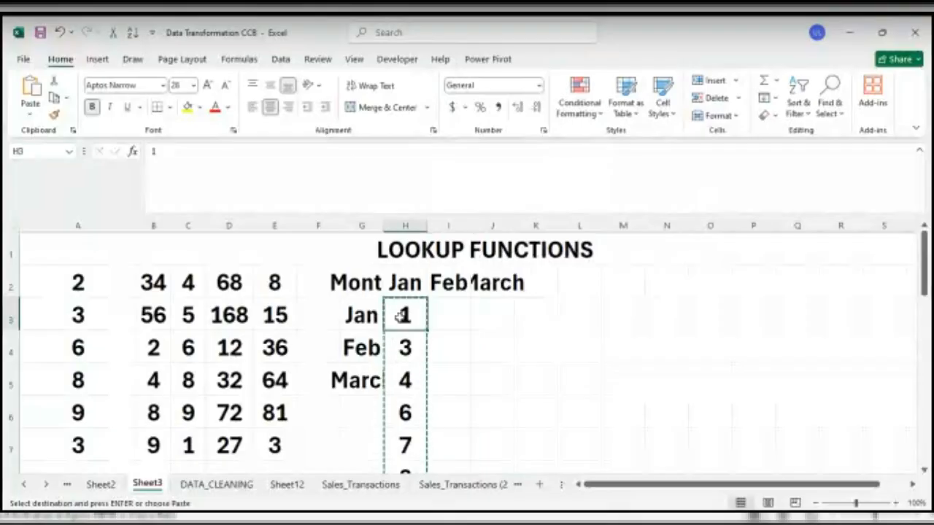
Copy the entries in H3 to H11 and paste them transposed across I3 to Q3.
key(shift+Down)
key(shift+Down)
key(shift+Down)
key(shift+Down)
key(shift+Down)
key(shift+Down)
key(shift+Down)
key(shift+Down)
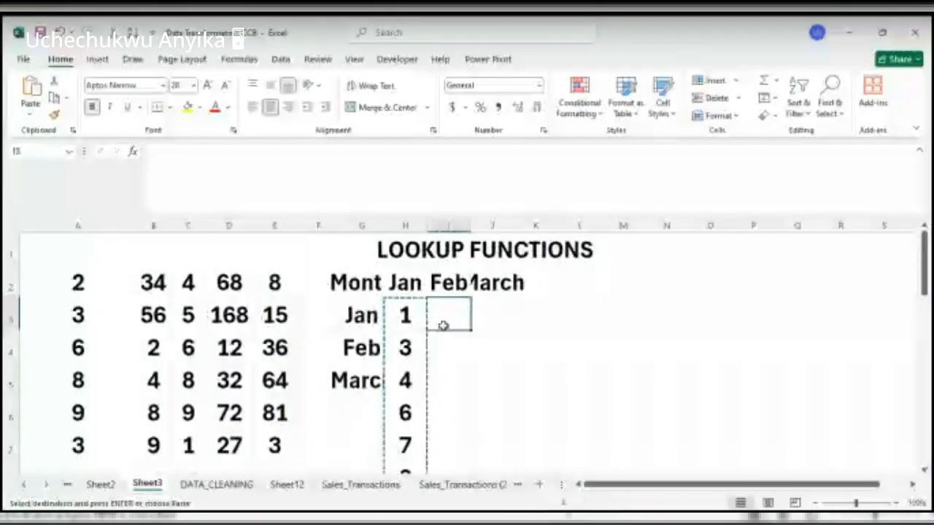
right_click(443, 325)
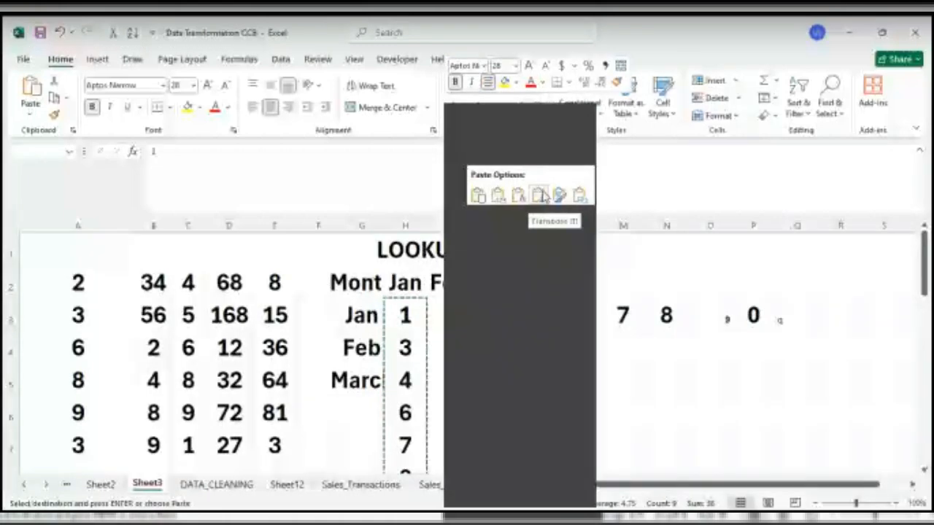
click(541, 195)
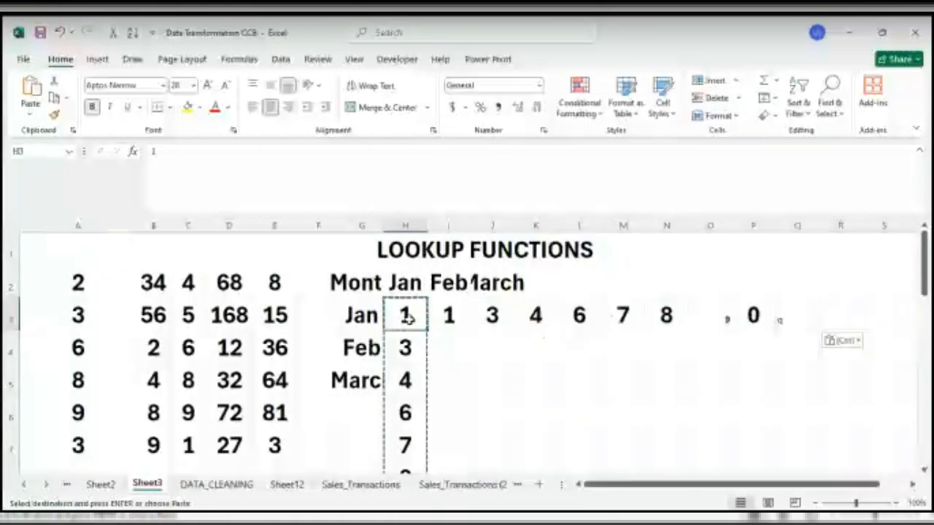
Clear the original vertical entries from H3 to H11, keeping the transposed row.
key(ctrl+shift+Down)
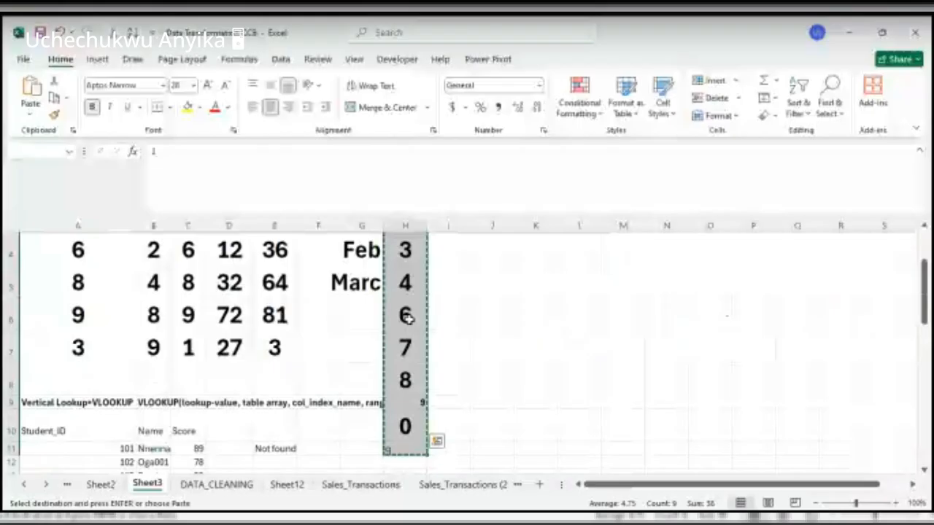
right_click(407, 313)
click(463, 274)
scroll(428, 310, up, 1)
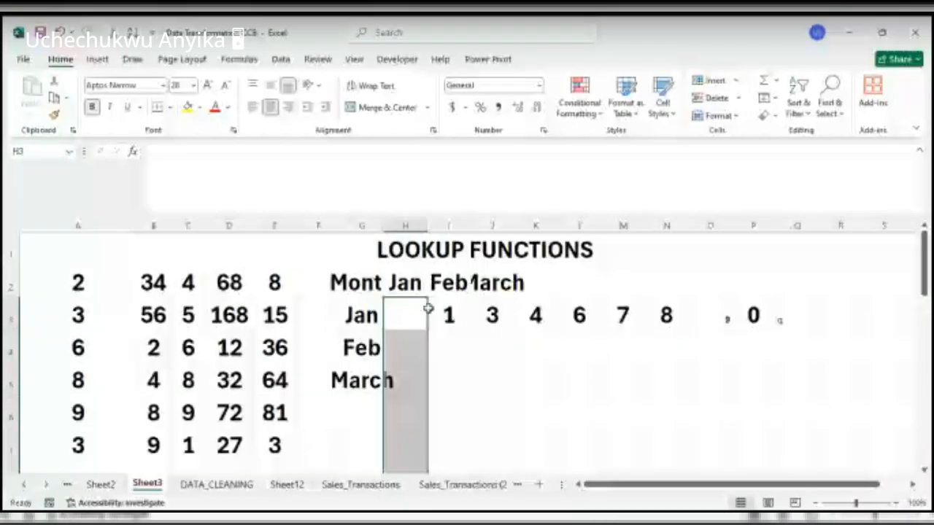
click(405, 335)
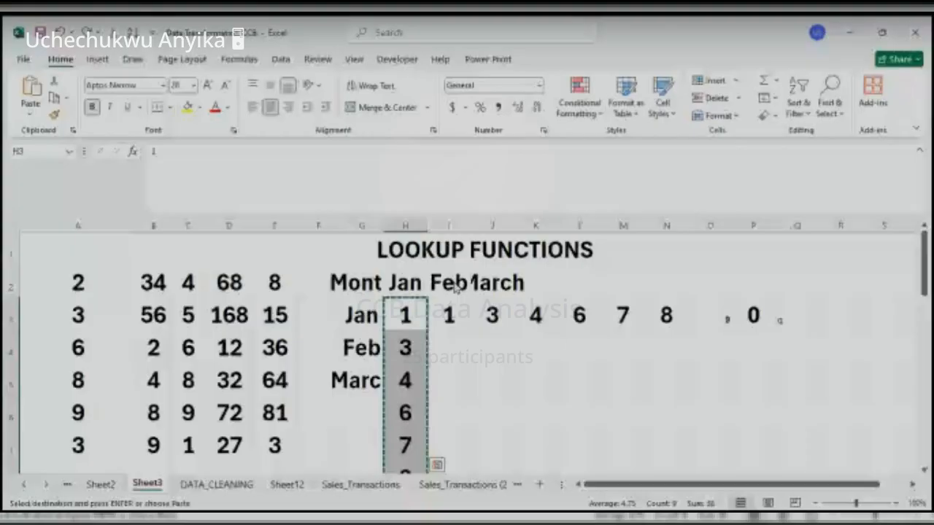
key(Delete)
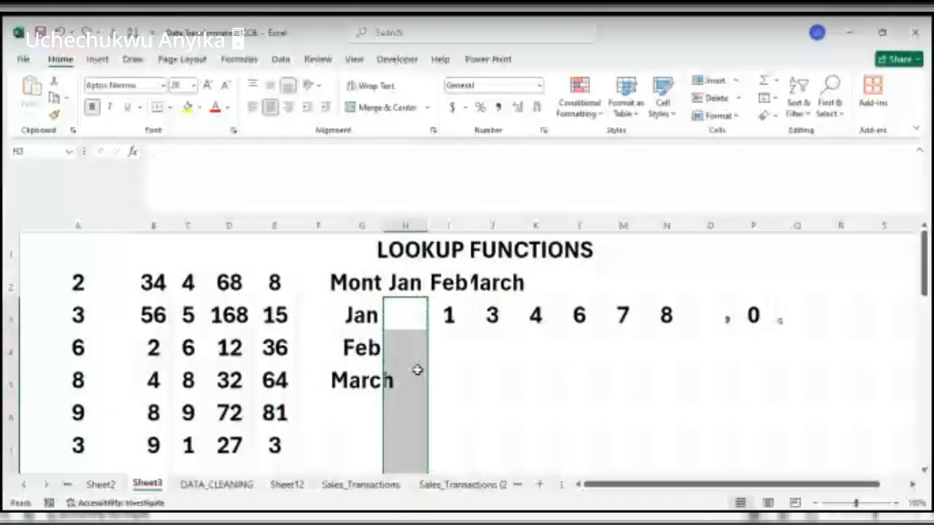
Add a merged black divider down column G beside the VLOOKUP examples and narrow it to a thin strip.
scroll(416, 370, down, 3)
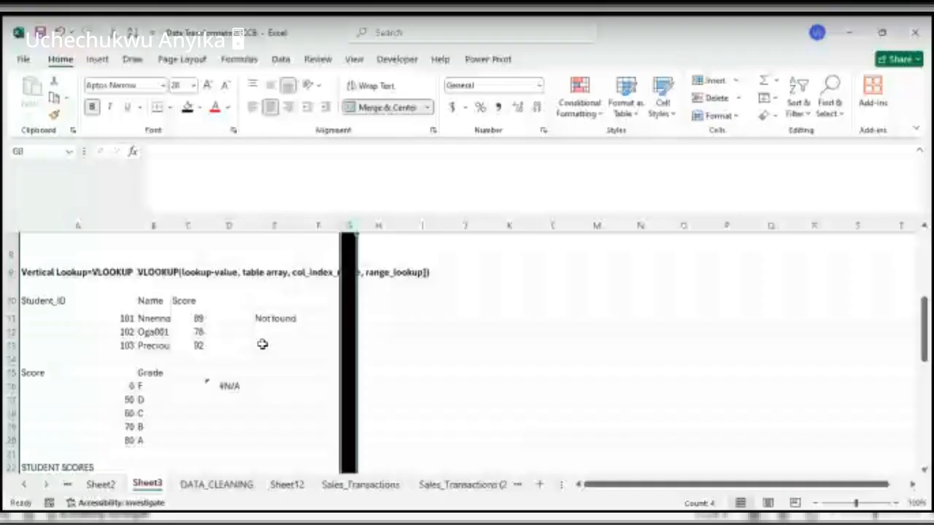
scroll(262, 343, up, 1)
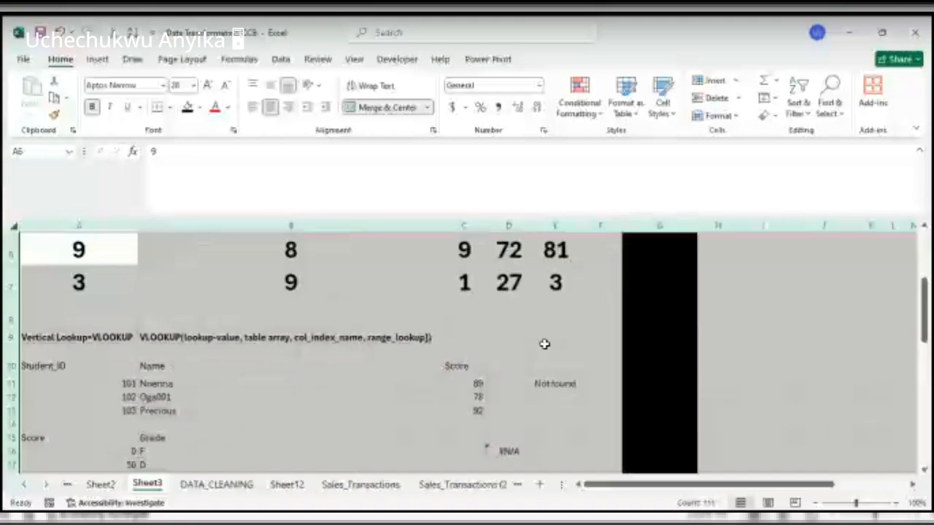
click(544, 345)
drag(698, 225, 646, 233)
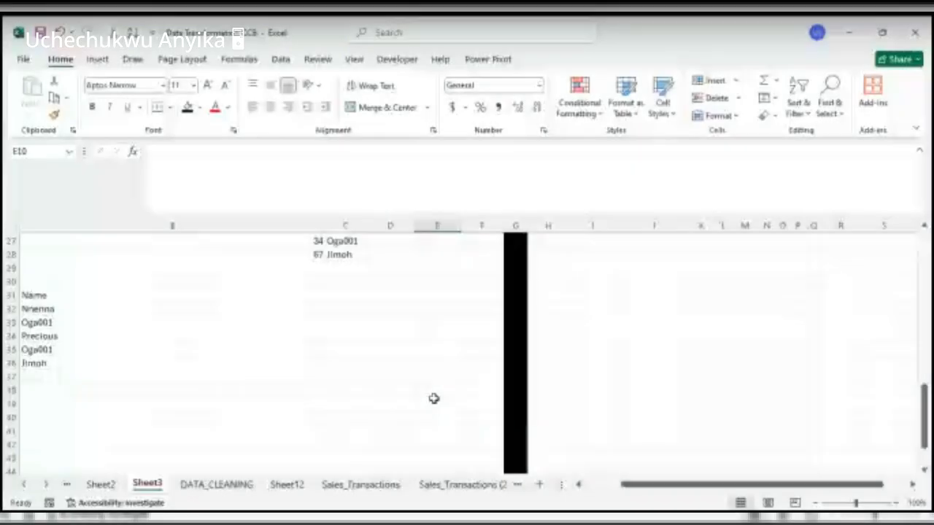
Enter the heading "HLLOKUP: HORIZONTAL" in H9, across the black divider from the VLOOKUP syntax.
scroll(433, 398, up, 5)
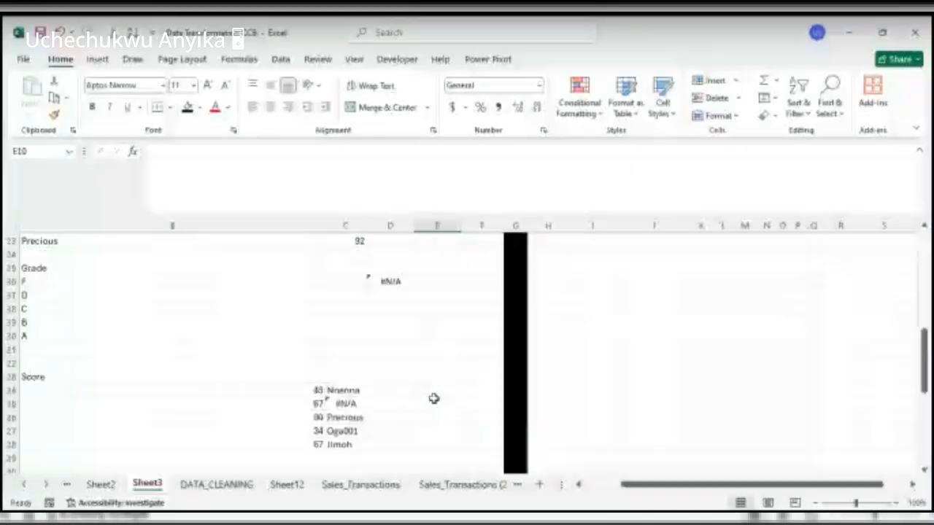
scroll(433, 399, up, 1)
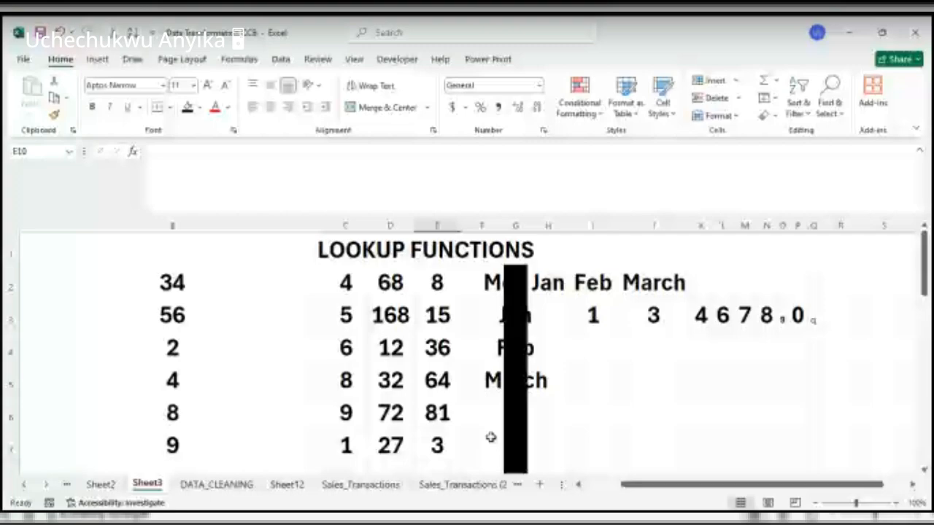
scroll(490, 436, down, 2)
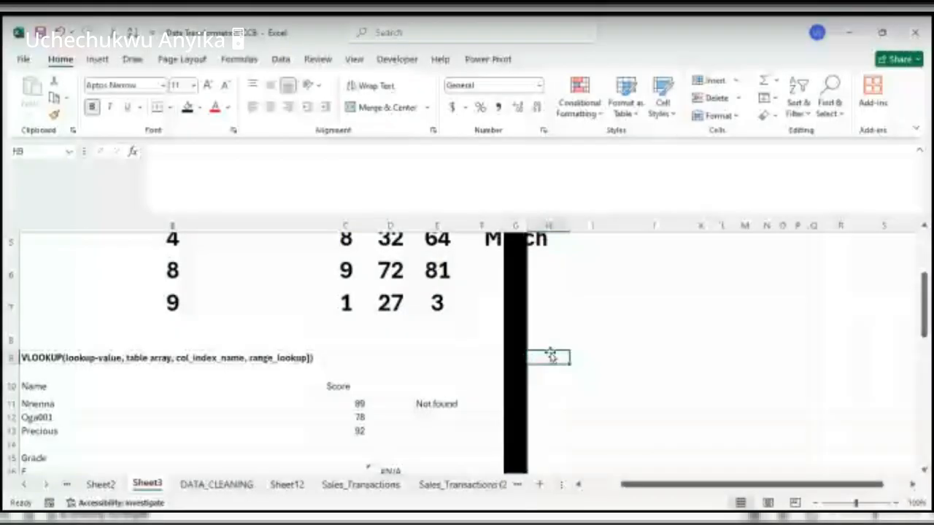
text(HLLOOKUP)
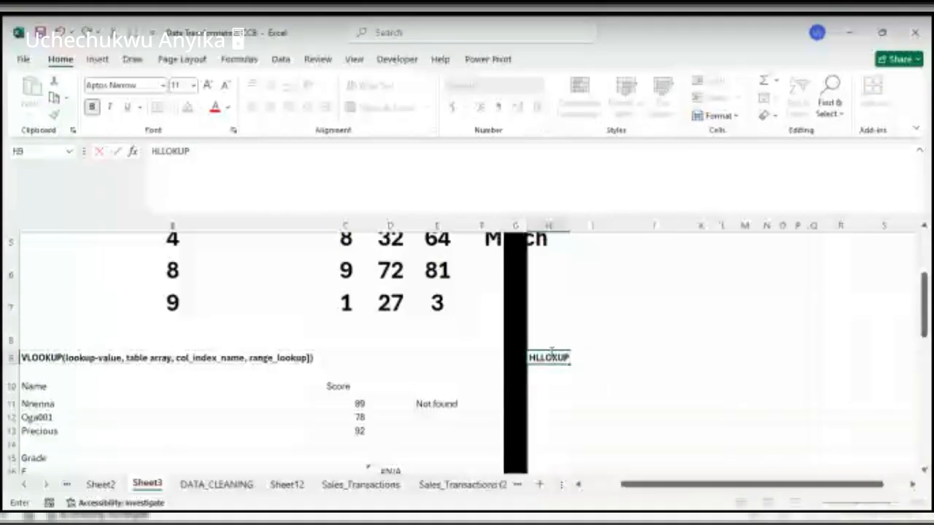
text(: HORIZONTAL)
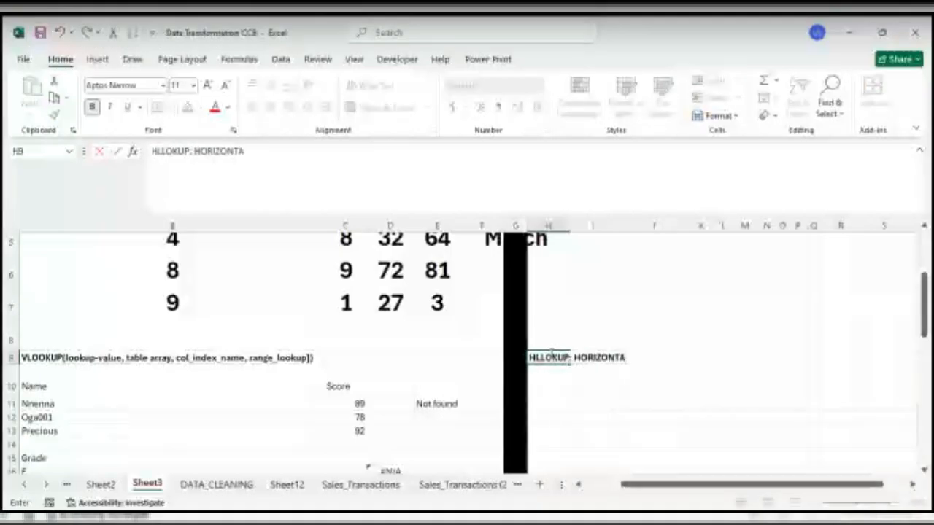
Complete the heading HLLOKUP: HORIZONTAL LOOKUP in H9 and enter the row labels ID in H10 and NAME in H11.
text( LOOKUP)
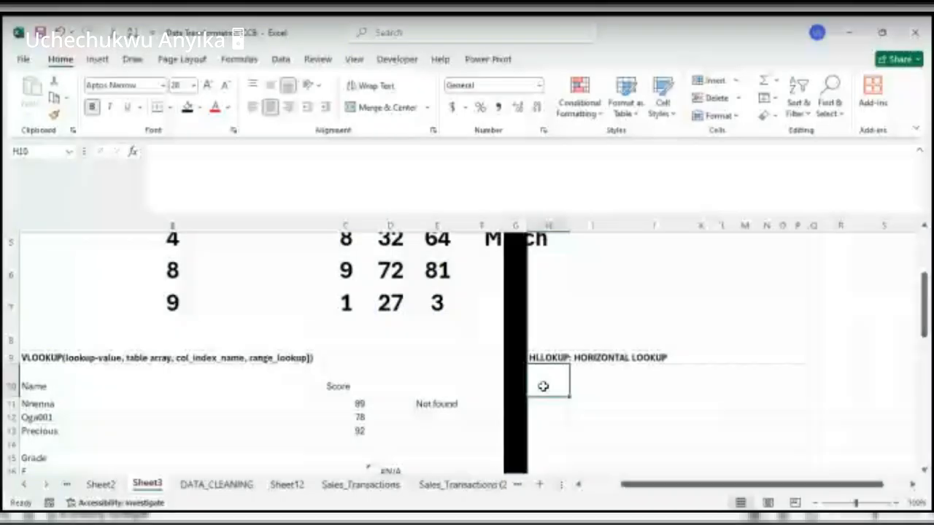
text(ID)
key(Return)
text(NAME)
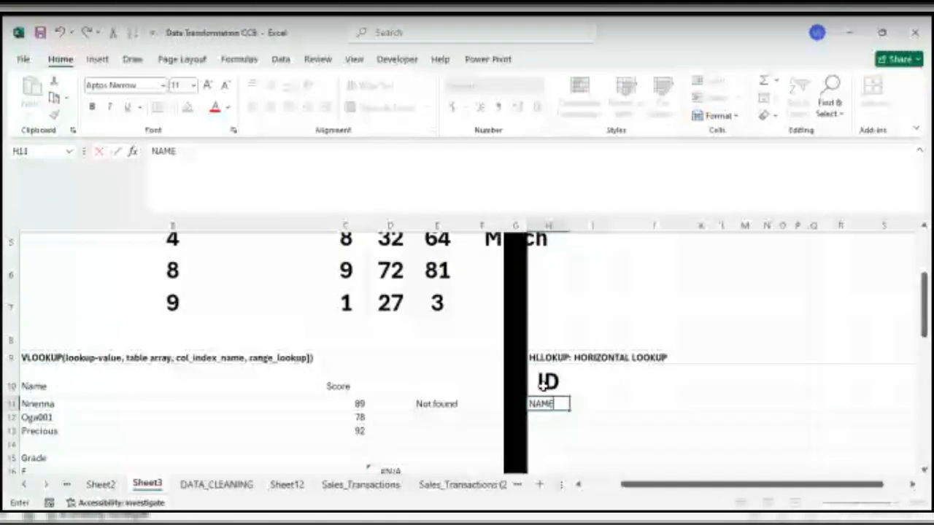
Format the NAME label in H11 as bold at 18 points.
double_click(556, 408)
click(210, 86)
click(210, 86)
click(210, 86)
click(209, 86)
click(680, 406)
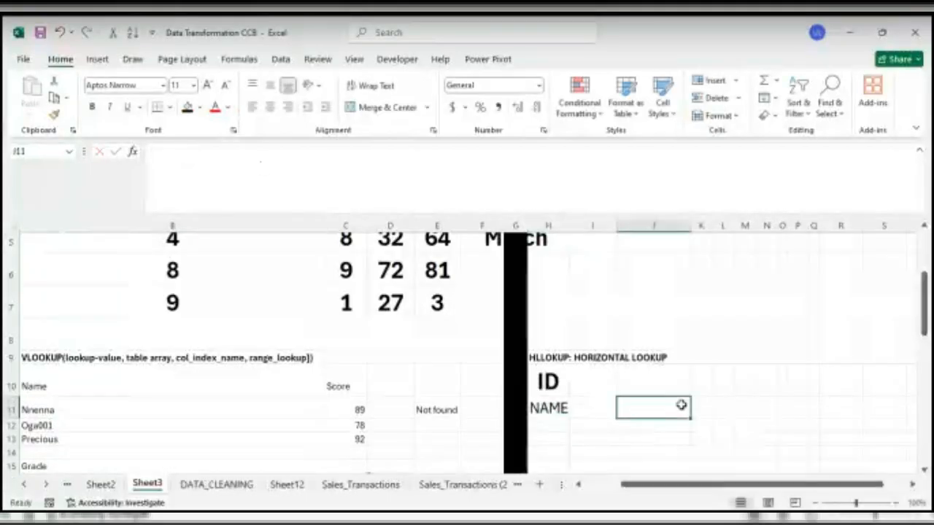
click(559, 411)
key(ctrl+b)
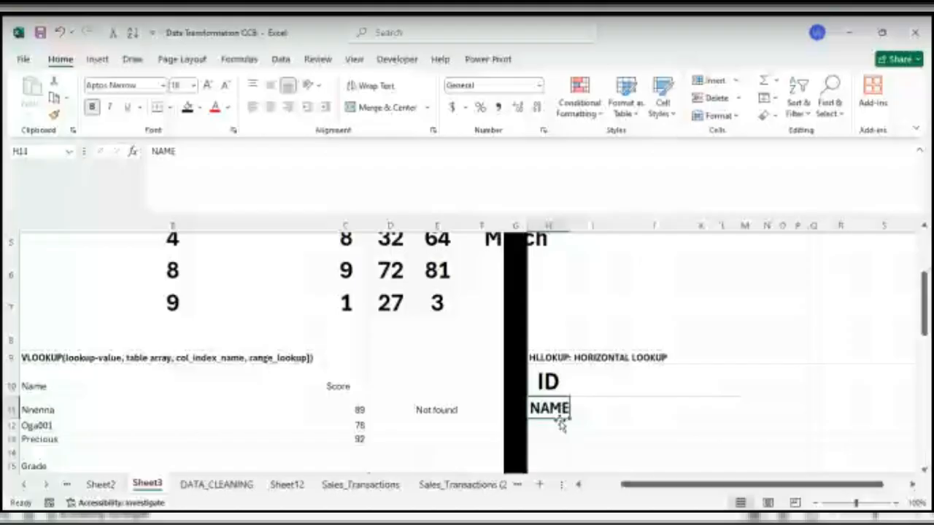
Add the label SCORE in H12 and format it as bold at 14 points.
click(559, 425)
text(sCORE)
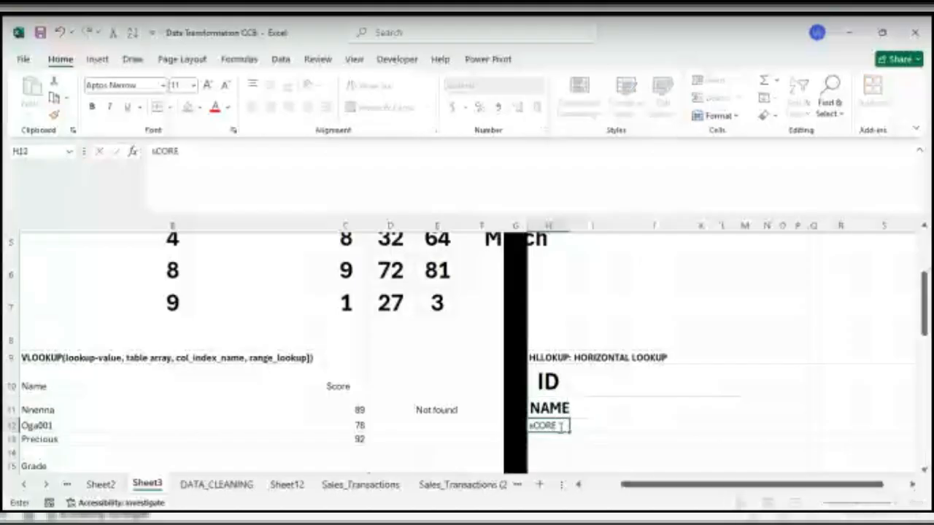
key(BackSpace)
key(BackSpace)
key(BackSpace)
key(BackSpace)
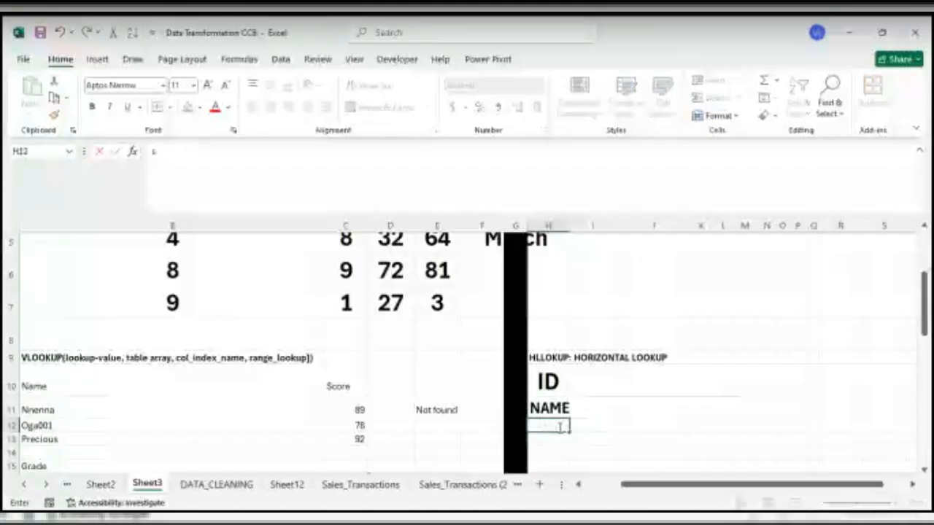
key(BackSpace)
text(SCORE)
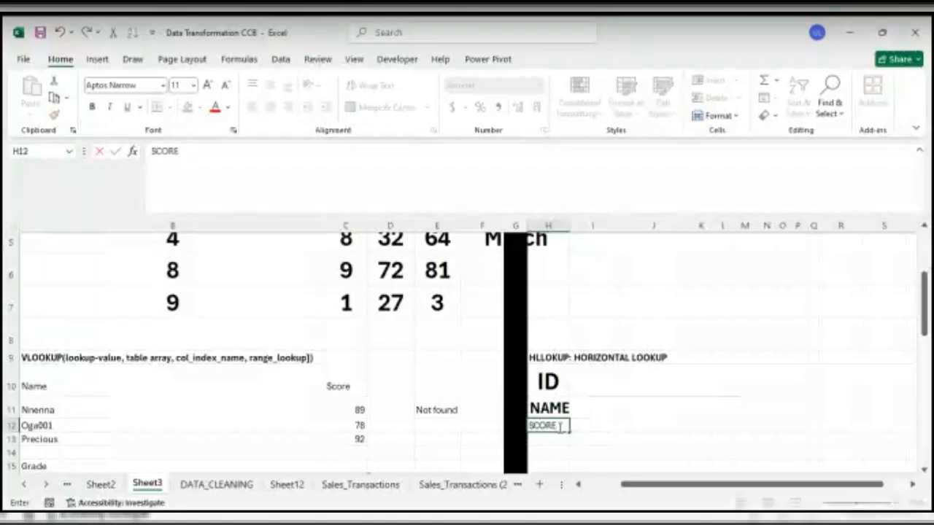
double_click(560, 428)
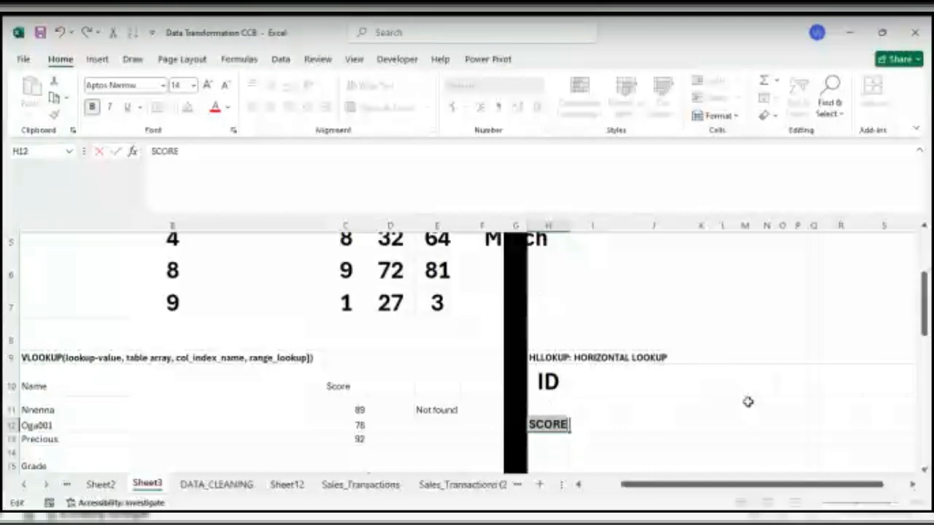
click(724, 414)
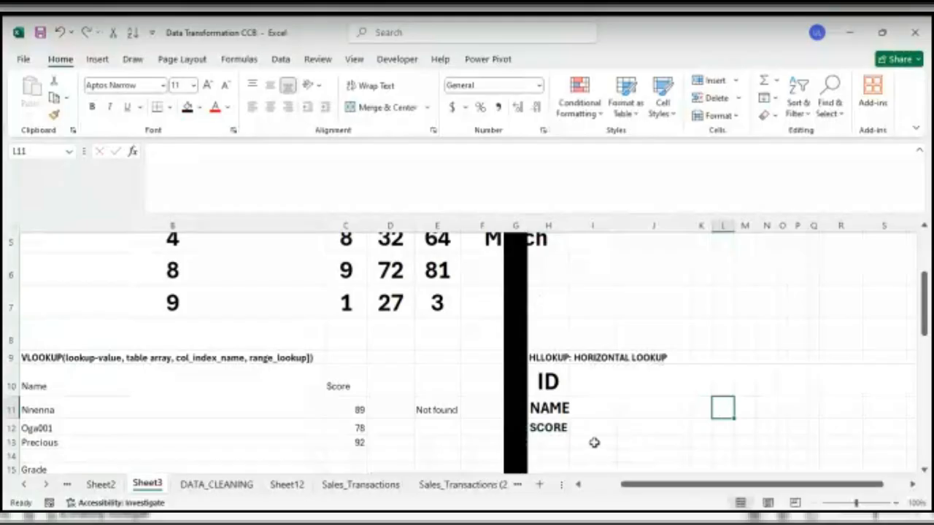
click(580, 380)
text(A)
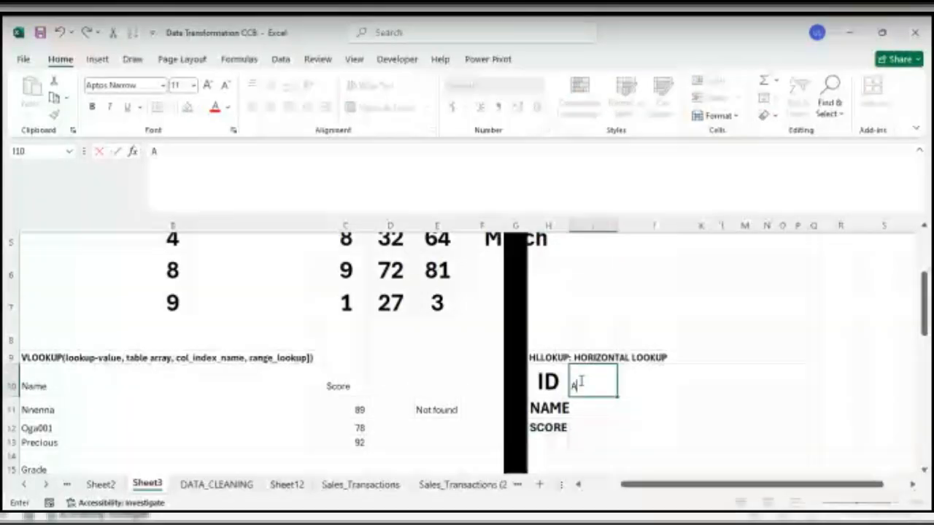
key(BackSpace)
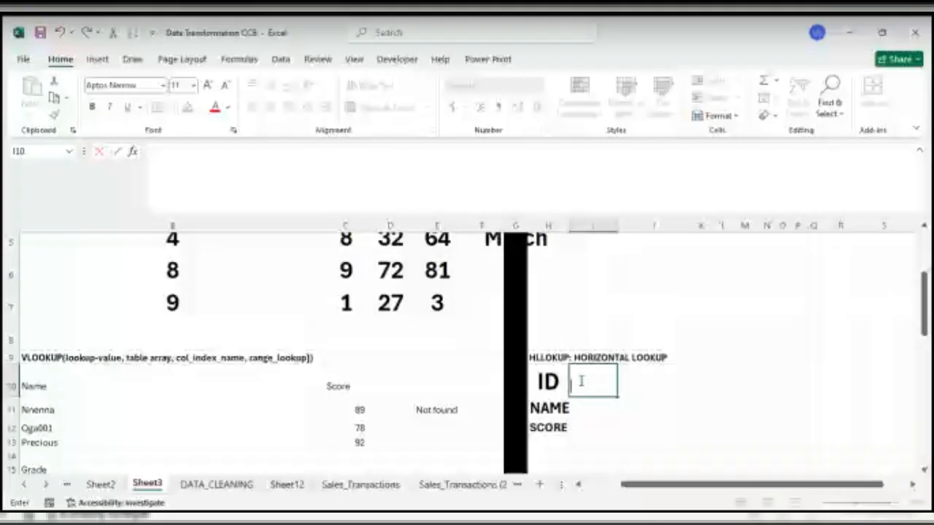
text(101)
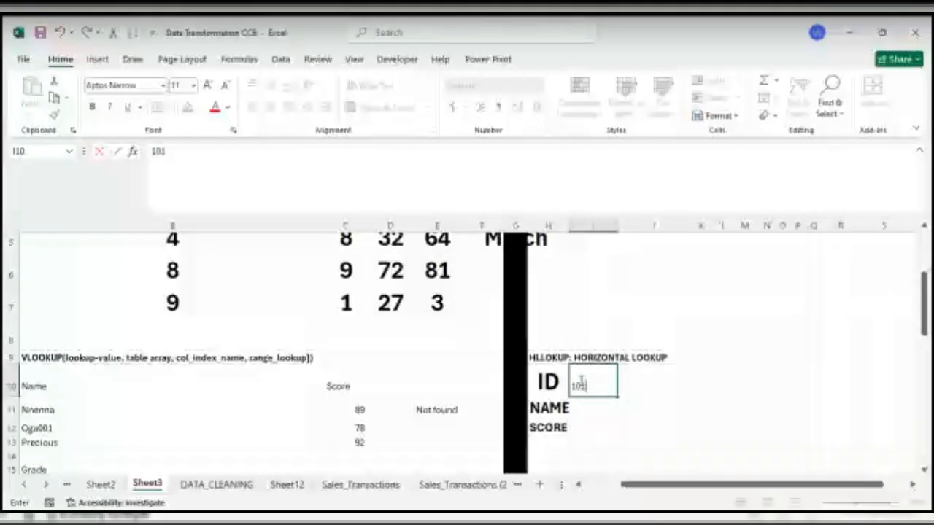
key(Escape)
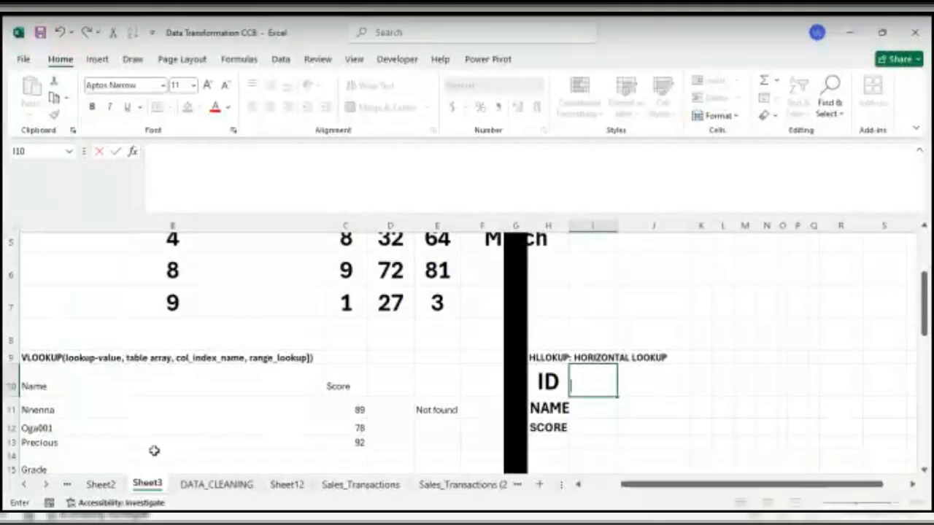
Copy the three student IDs from A11:A13 and paste them transposed into the ID row, starting at I10.
scroll(150, 448, left, 1)
drag(128, 411, 127, 440)
key(ctrl+c)
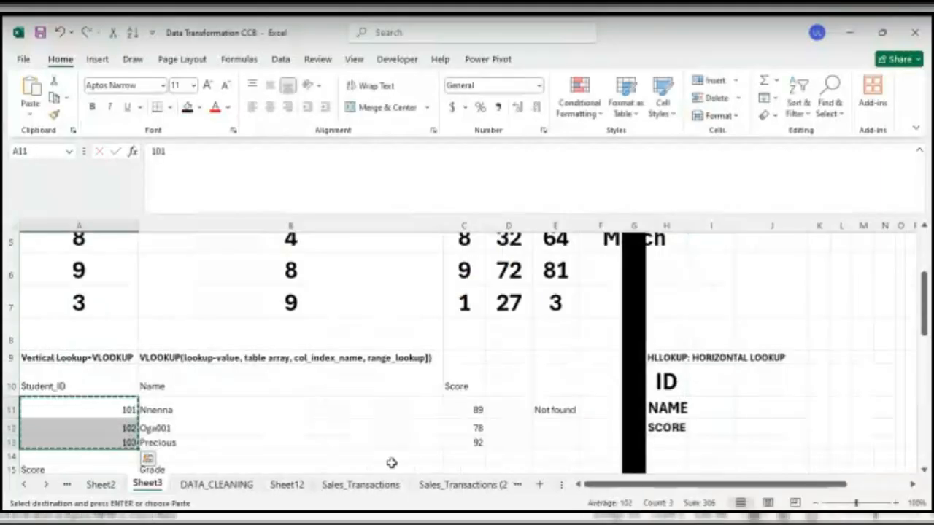
right_click(722, 389)
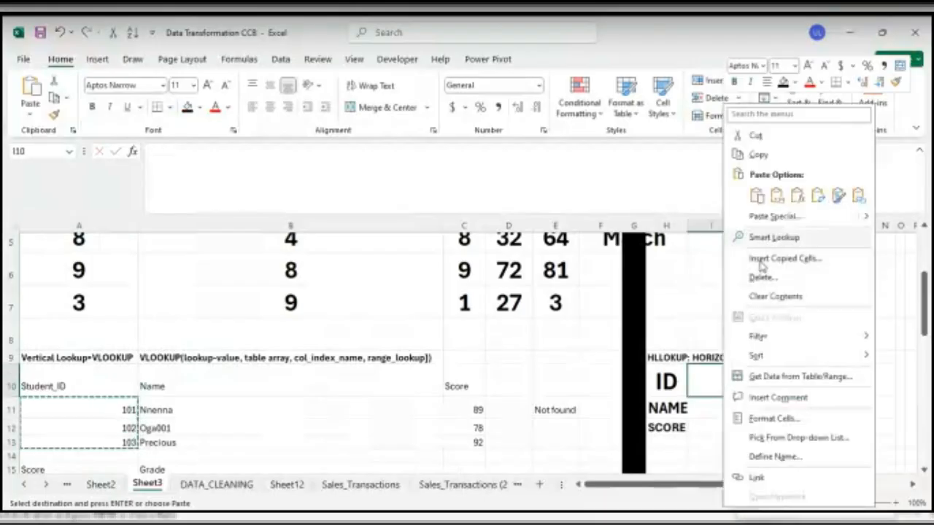
click(818, 195)
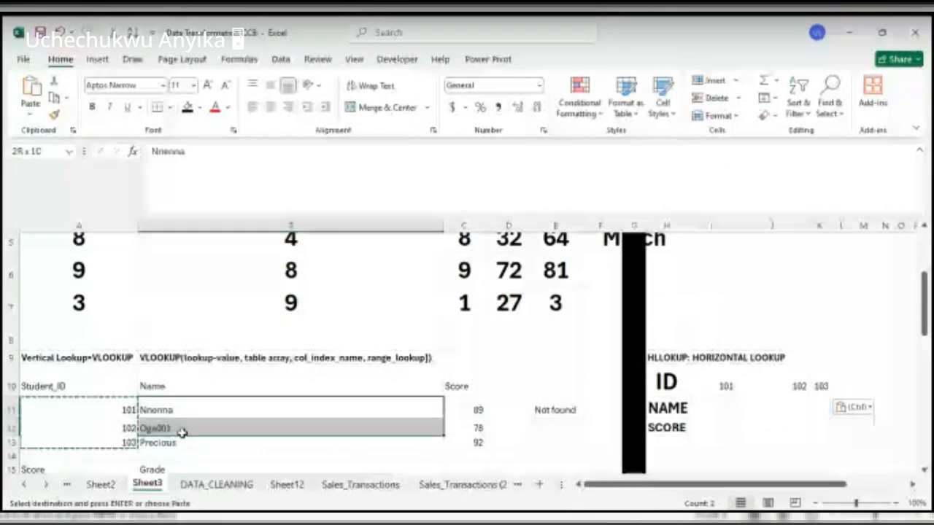
Copy the names and scores from B11:C13 and paste them transposed into the NAME and SCORE rows, starting at I11.
drag(181, 433, 462, 445)
key(ctrl+c)
right_click(698, 410)
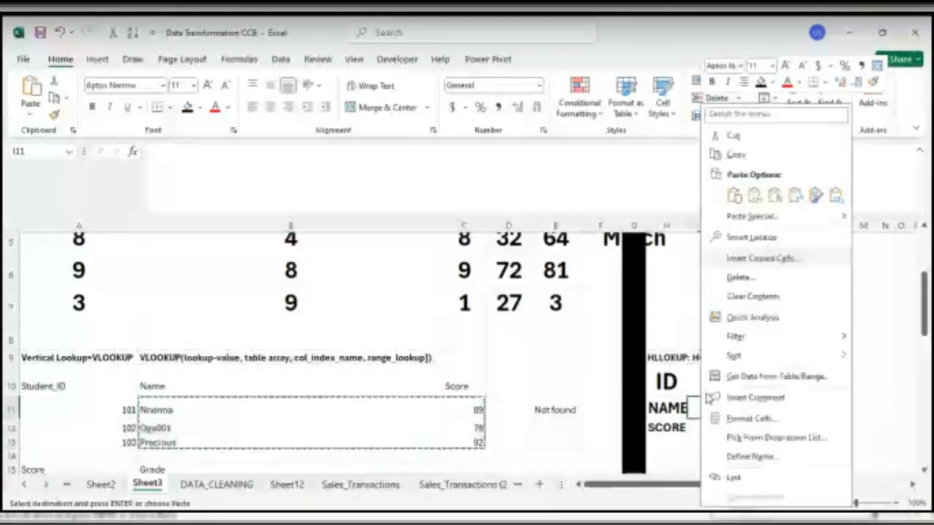
click(798, 195)
click(759, 442)
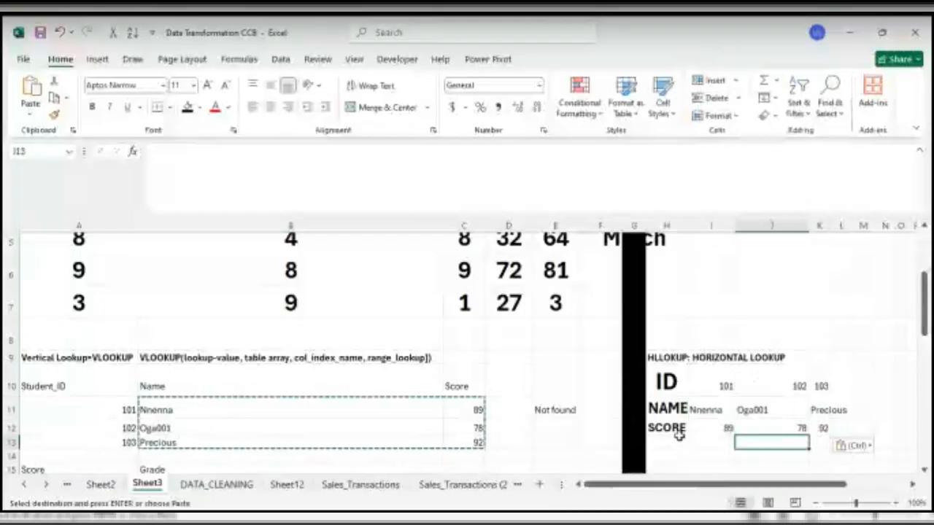
Enter the question "Find the score for Id 102" in I14 below the horizontal table.
scroll(678, 435, right, 3)
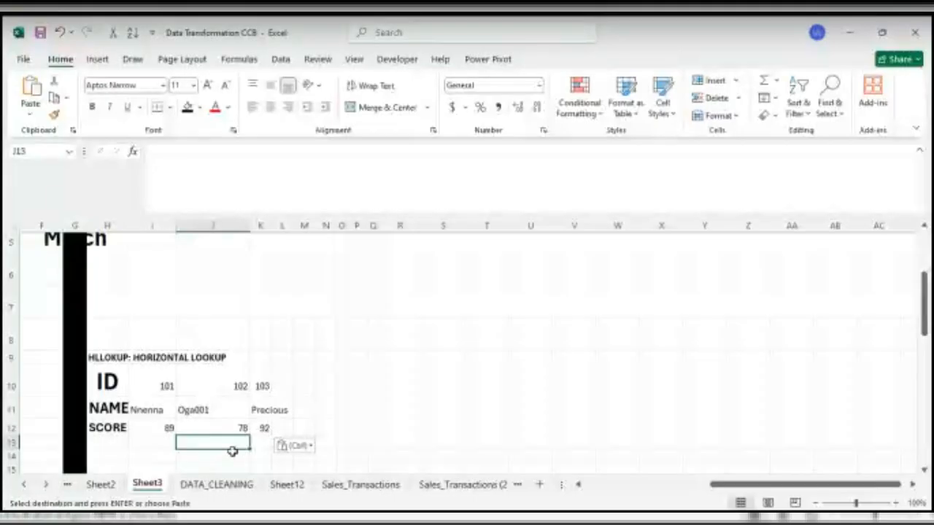
click(323, 393)
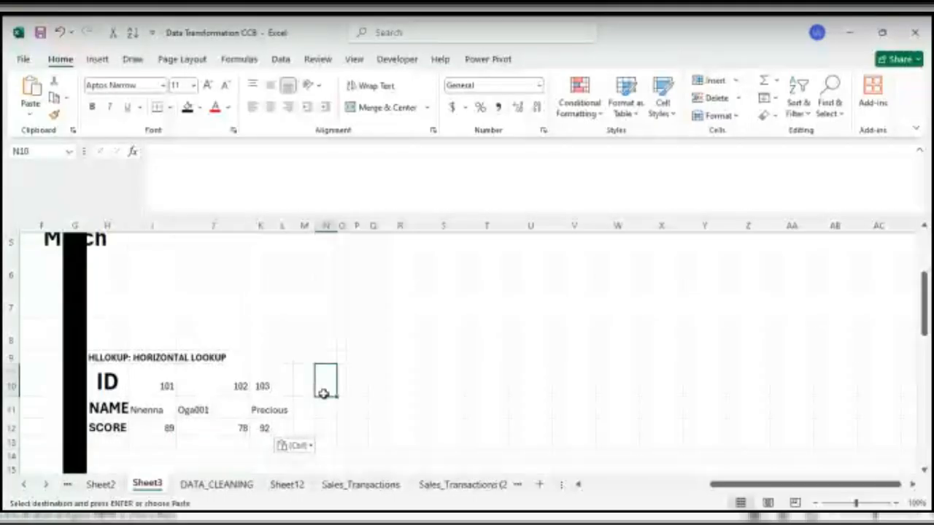
click(141, 456)
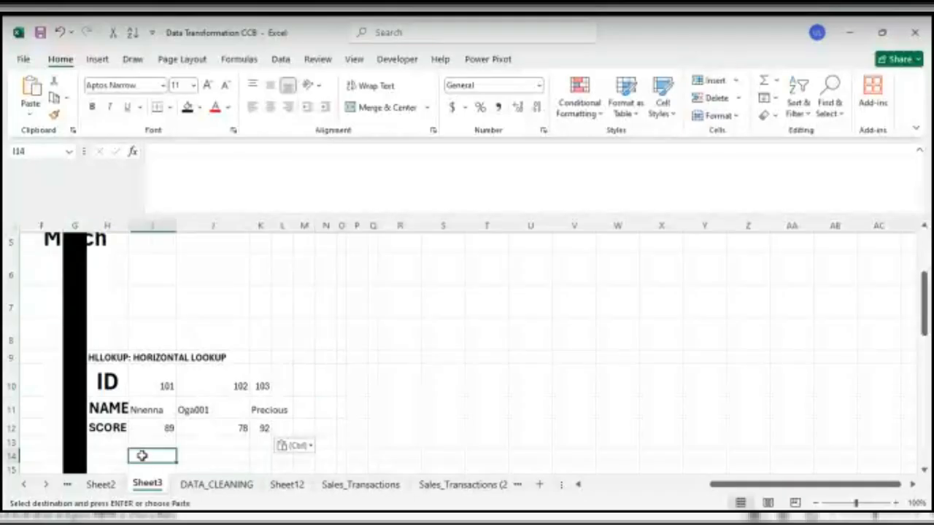
text(Find the score for Id 102)
key(ctrl+Return)
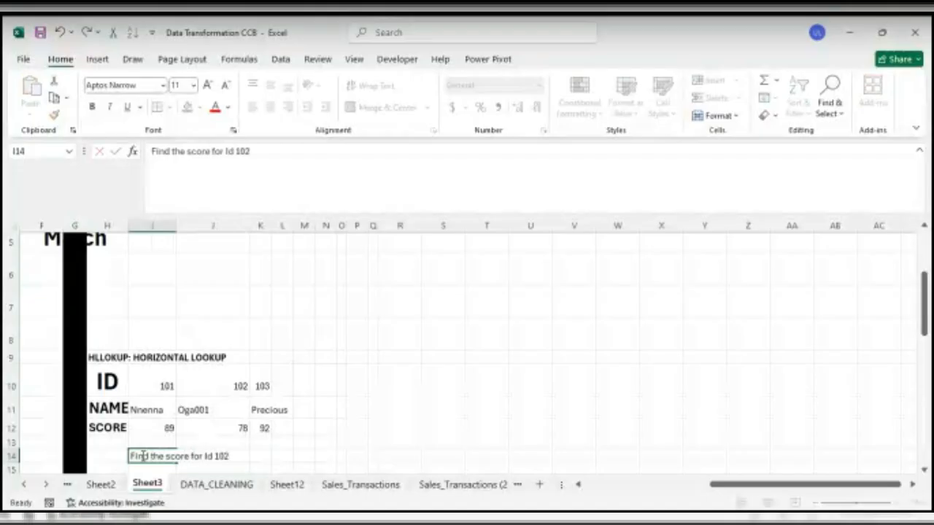
In J14, enter an HLOOKUP formula that looks up 102 in H10:K12 and returns row 3 with an exact match (FALSE).
key(Tab)
text(=)
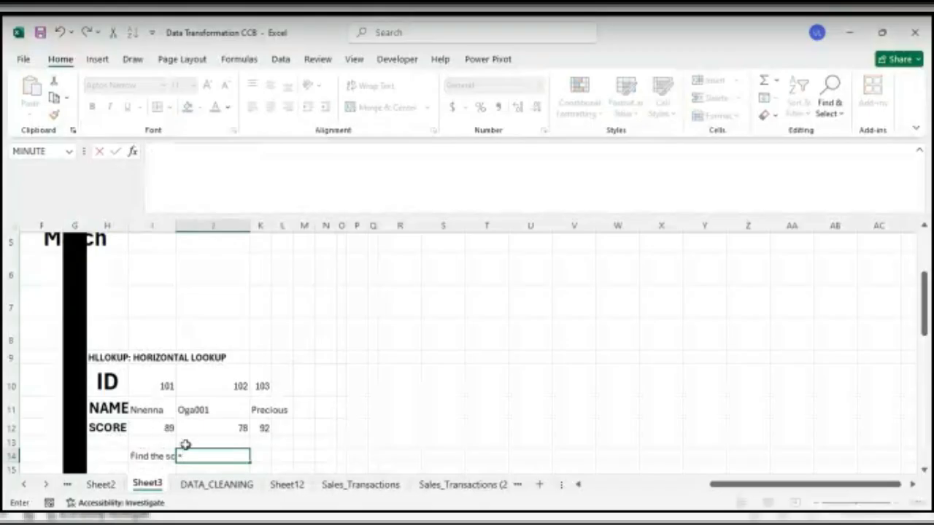
text(hllo)
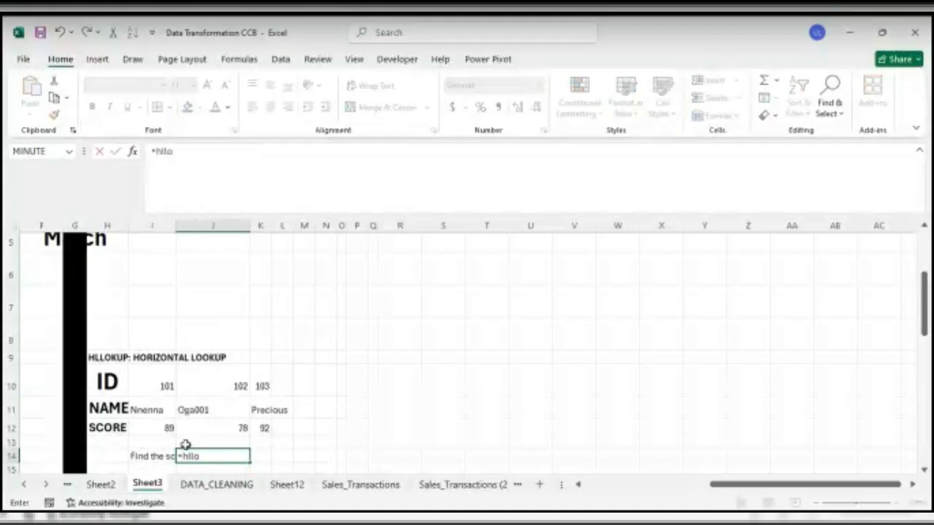
text(kup)
key(BackSpace)
key(BackSpace)
key(BackSpace)
key(BackSpace)
key(BackSpace)
key(BackSpace)
text(oo)
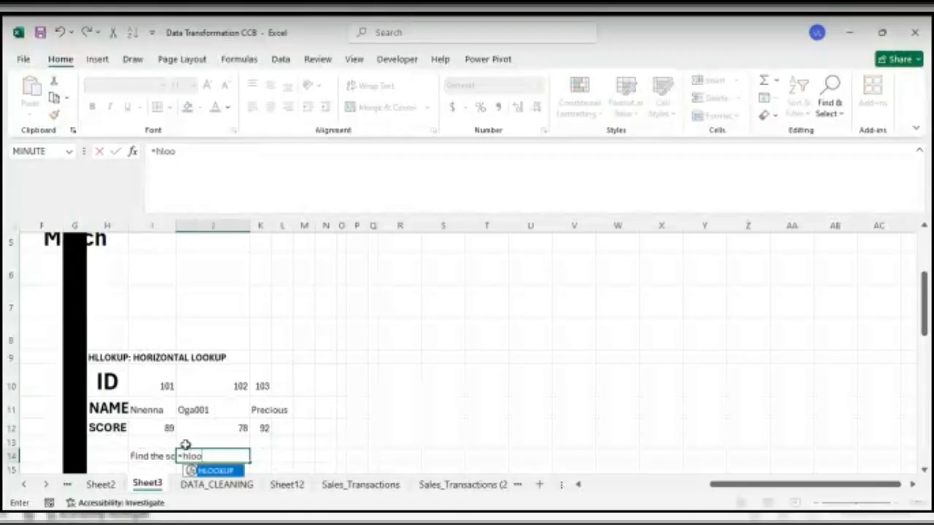
text(kup()
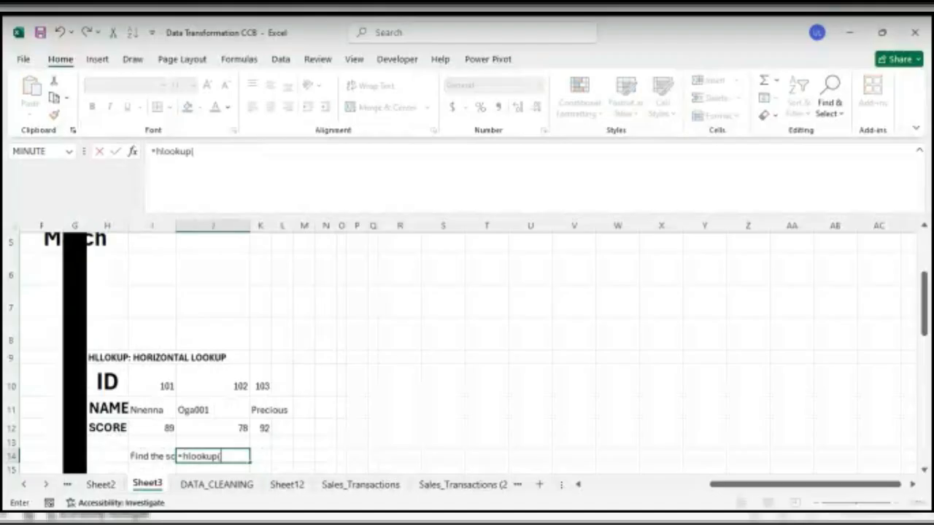
text(102,)
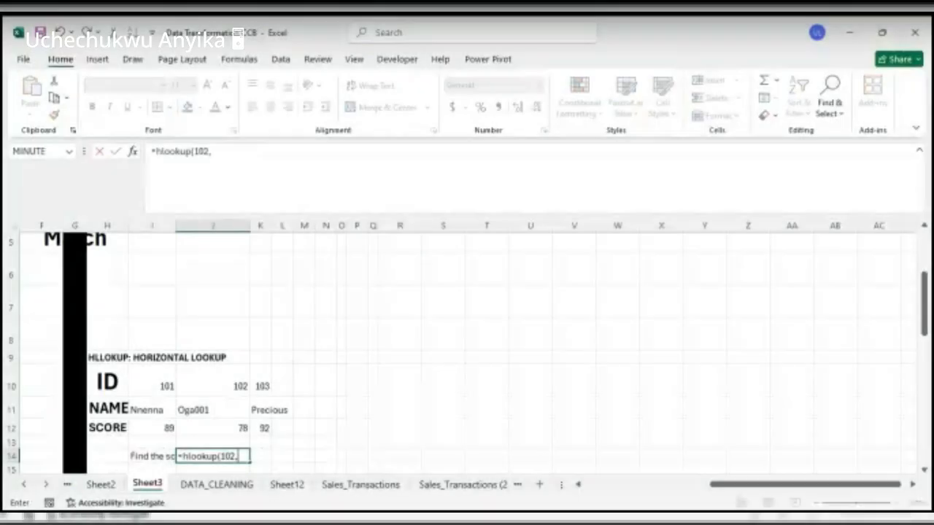
drag(95, 375, 260, 423)
text(,)
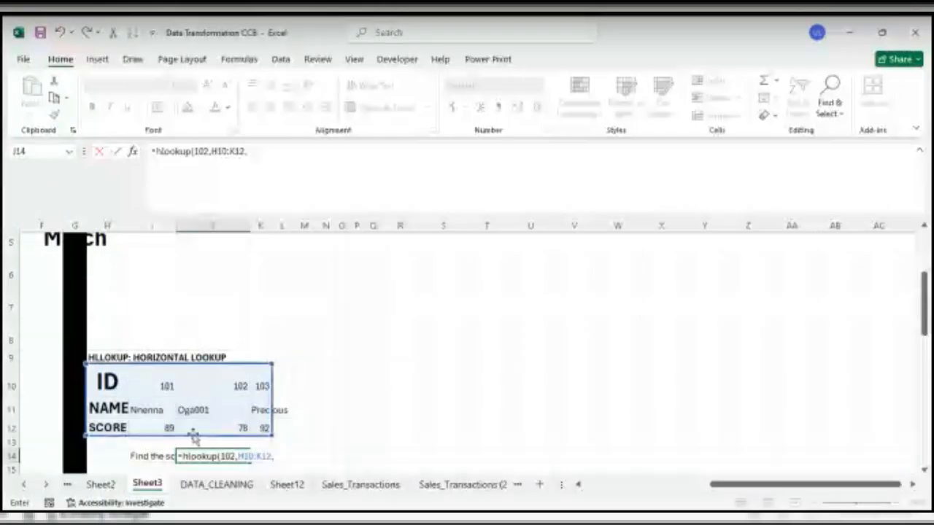
text(3)
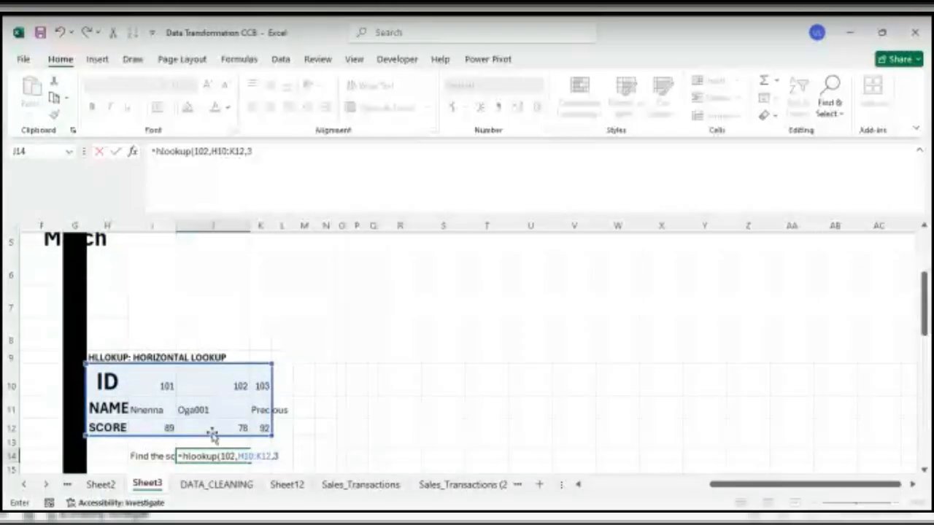
text(,)
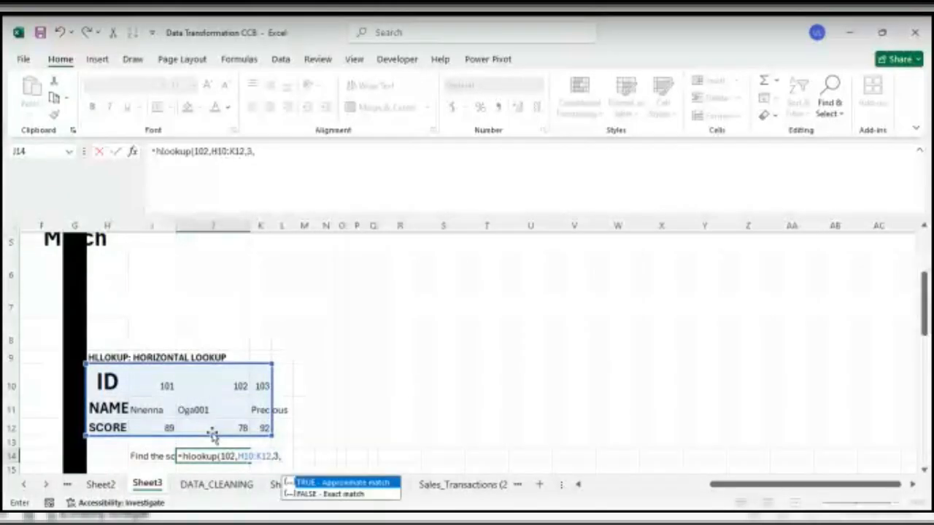
text(false)
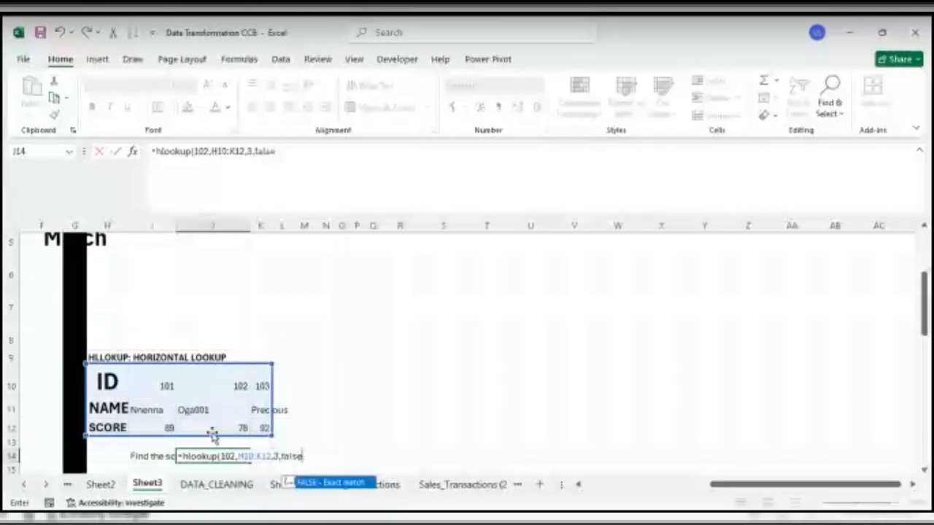
key(Return)
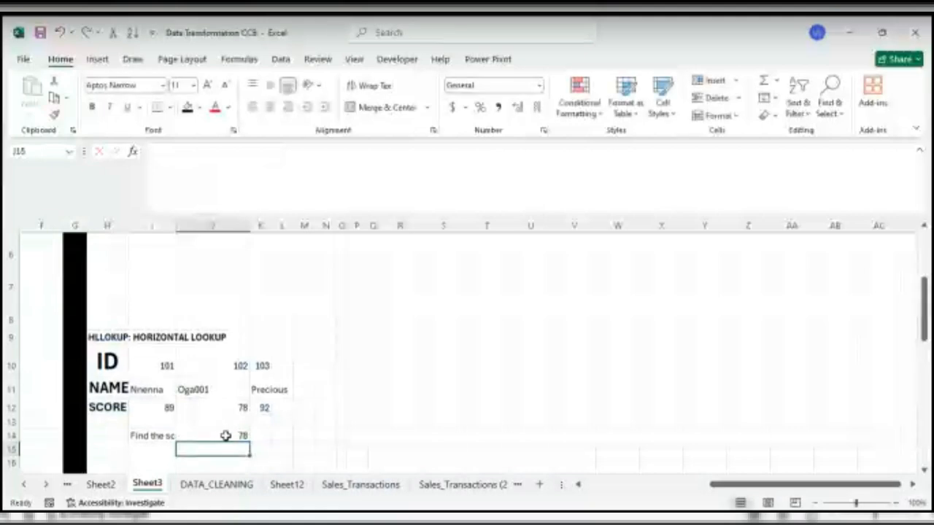
Change the lookup value in the J14 HLOOKUP formula to 101.
click(225, 435)
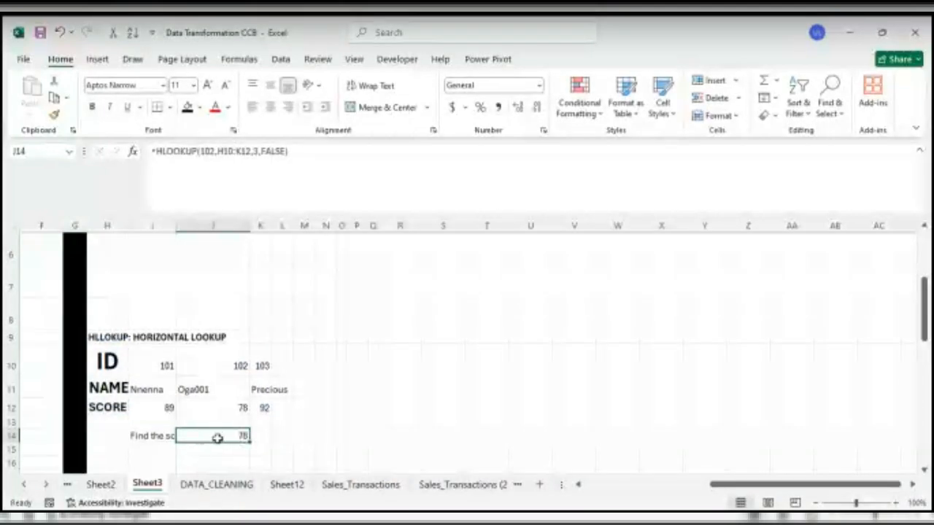
double_click(217, 438)
key(BackSpace)
text(1)
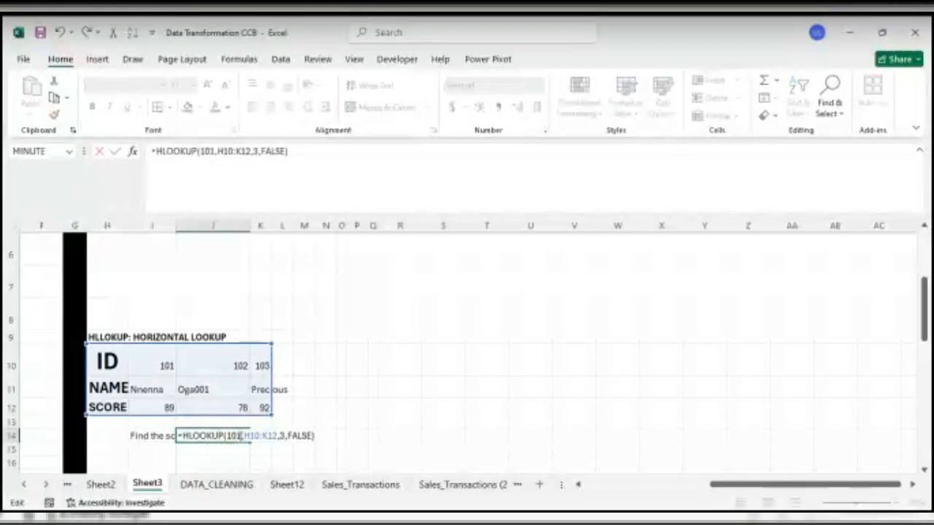
key(Return)
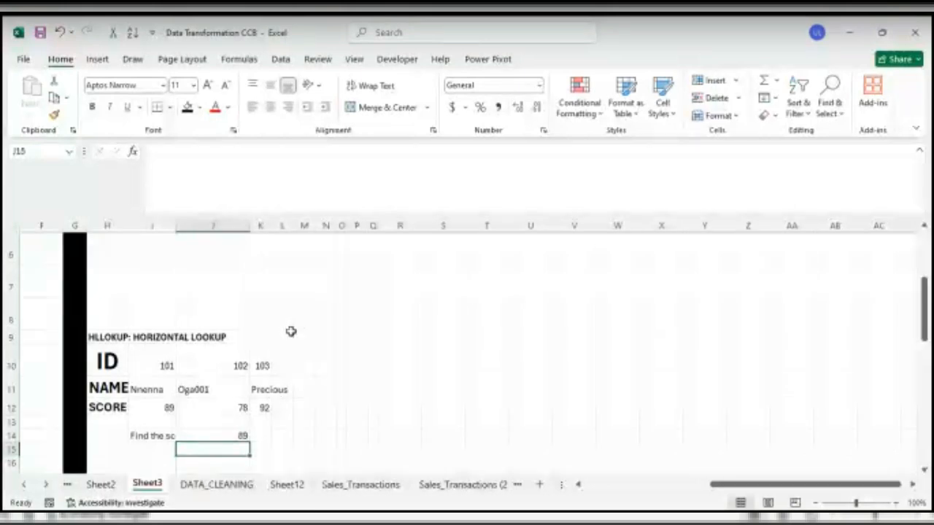
Fill the whole of column O with black as a divider beside the HLOOKUP example.
click(342, 226)
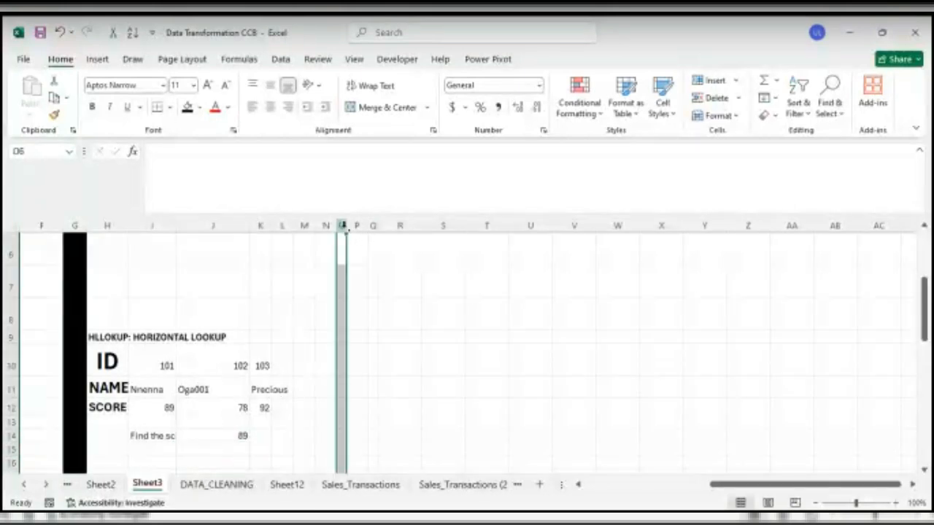
click(187, 107)
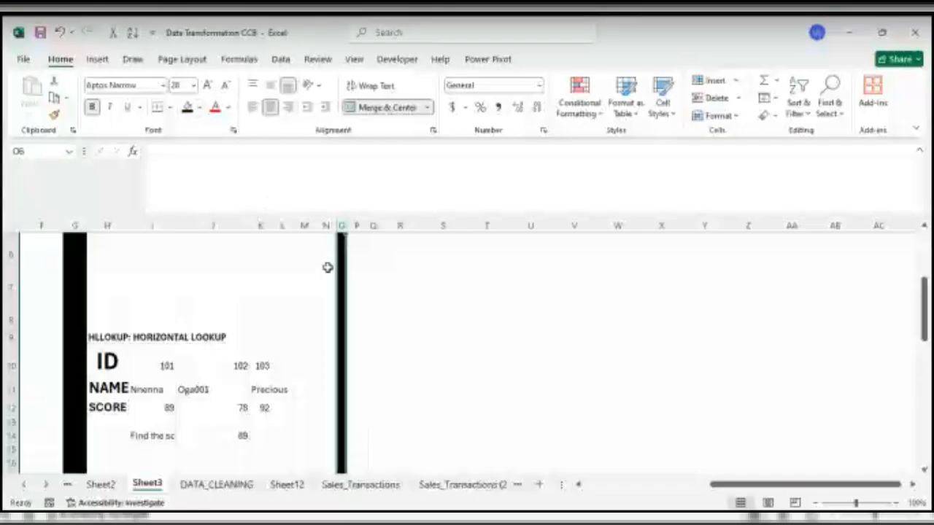
click(388, 335)
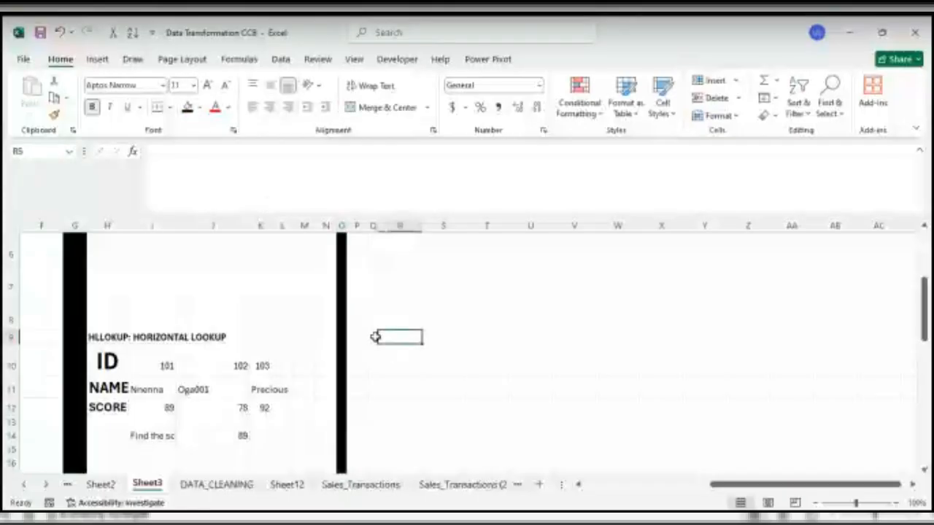
Enter the section heading INDEX in P9, just after the black divider column.
click(356, 336)
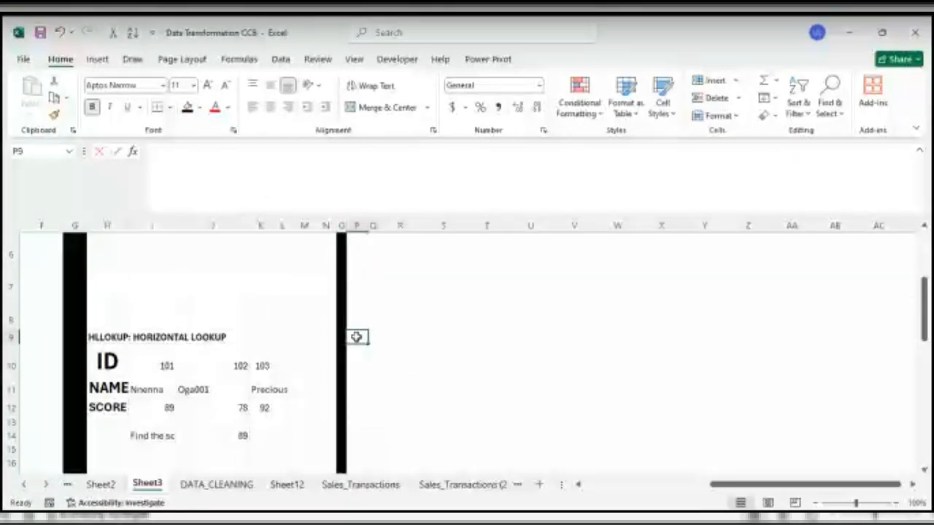
text(INDEX)
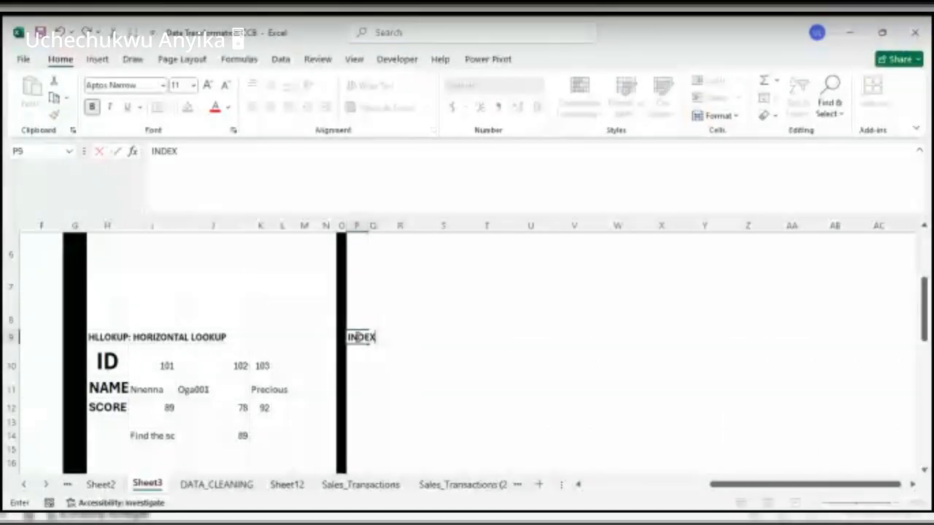
click(364, 356)
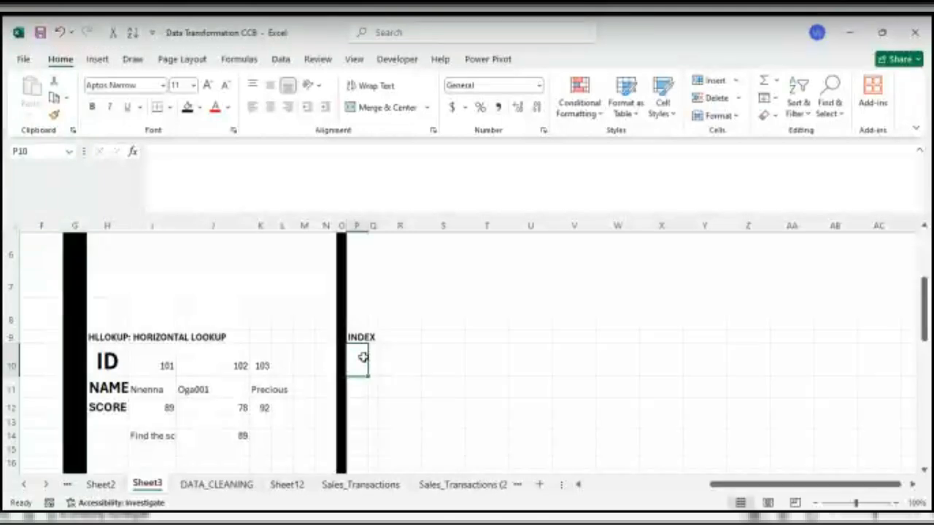
Enter the syntax note INDEX(ARRAY,ROW_NUM,COLUMN_NUM) as text in R9, beside the INDEX heading.
click(400, 336)
text(INDEX()
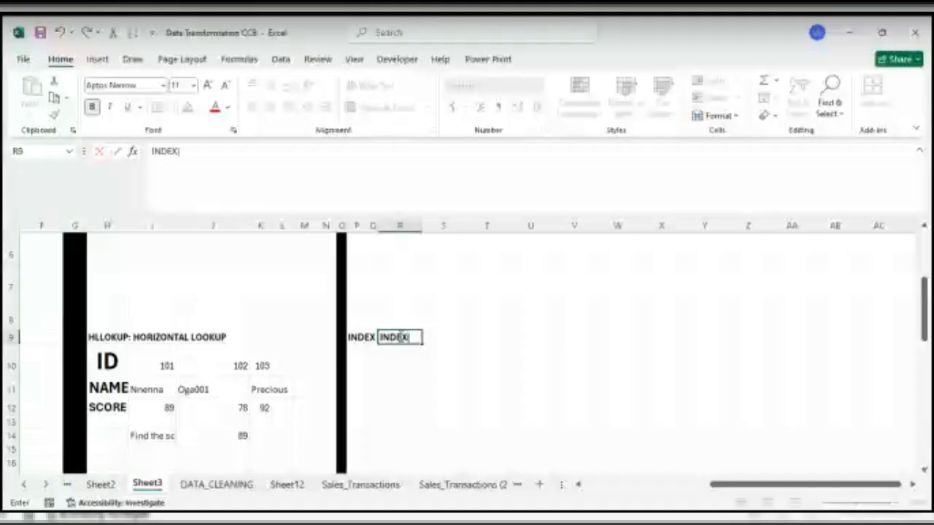
text(ARRAY)
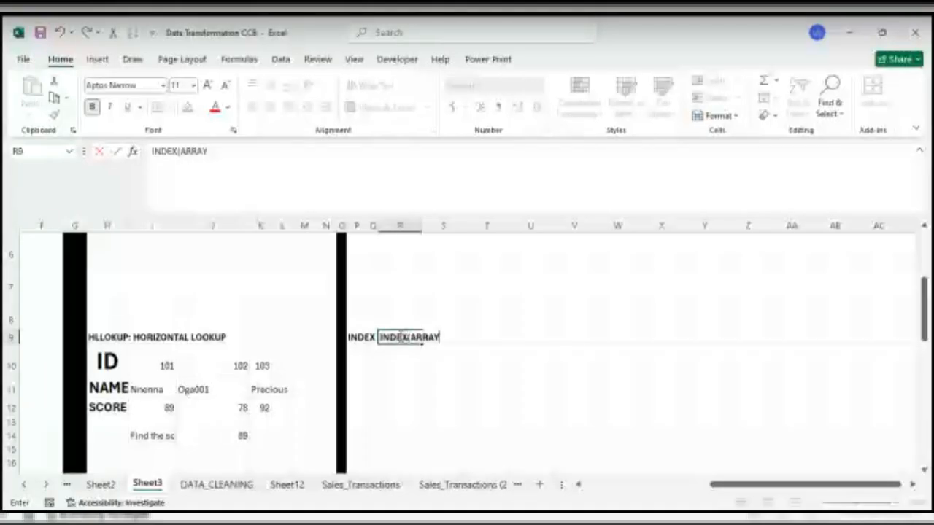
text(,ROW_)
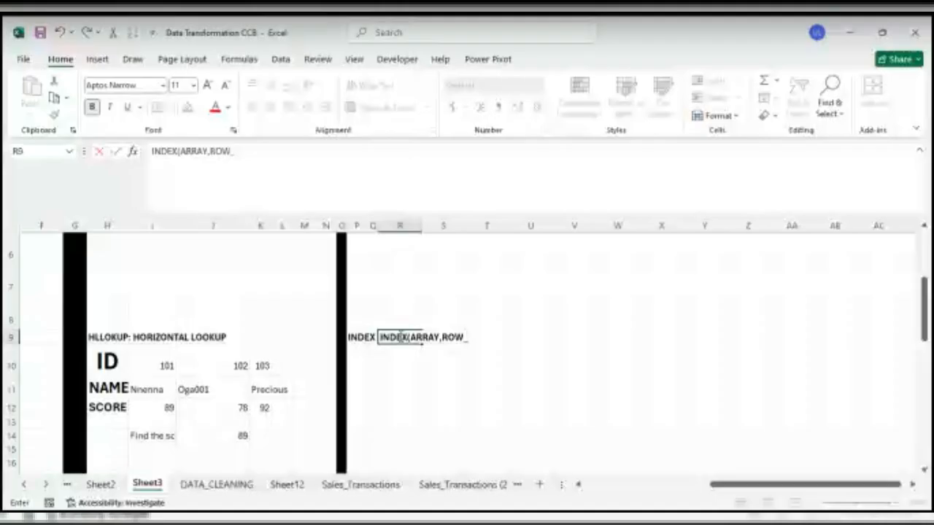
text(NUM,COL)
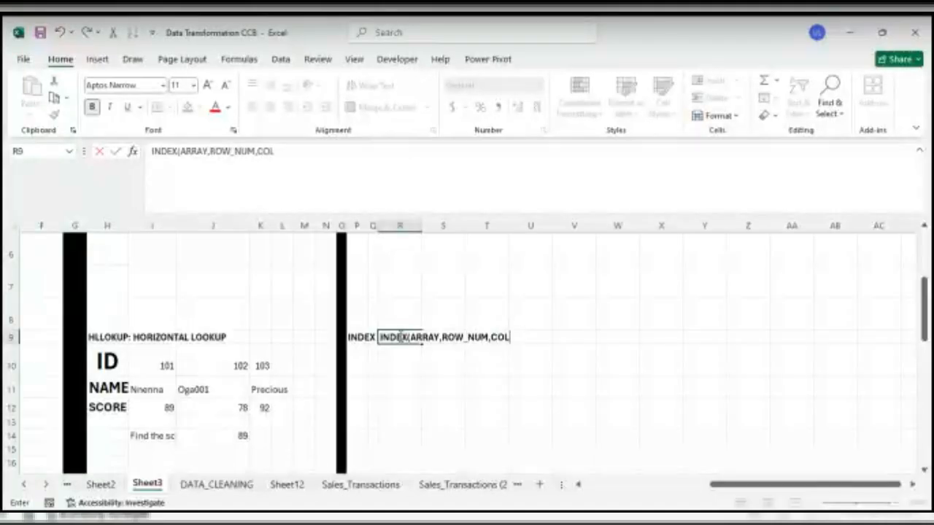
text(UMN_NUM)
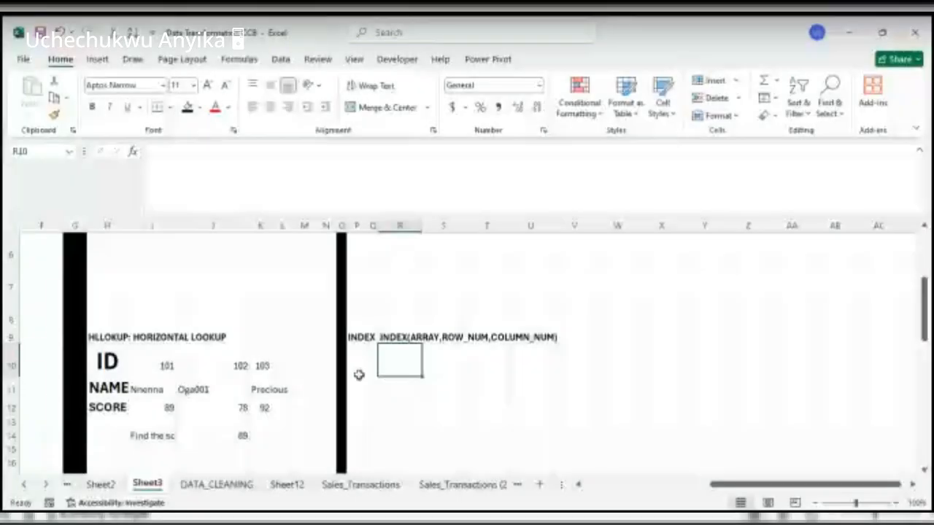
Enter the column headers A, B and C in P10:R10 and widen columns P and Q.
click(355, 373)
text(A)
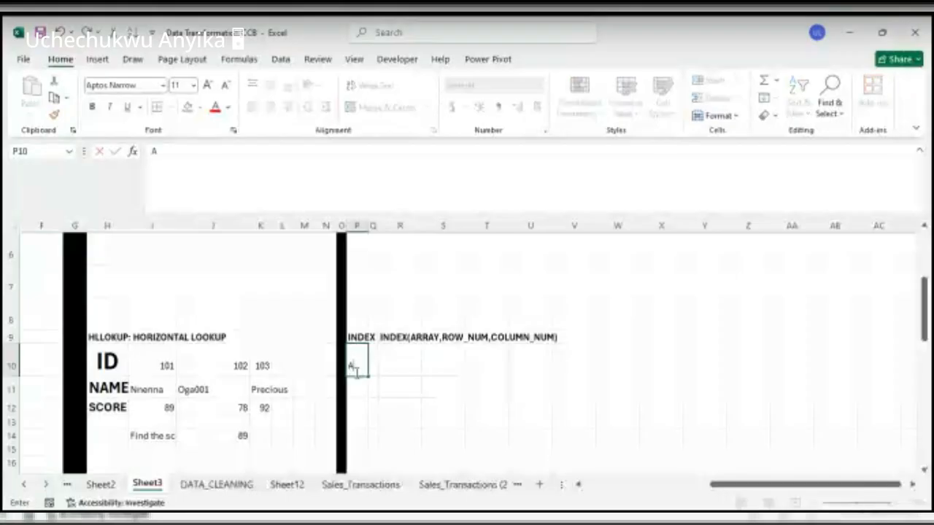
key(Tab)
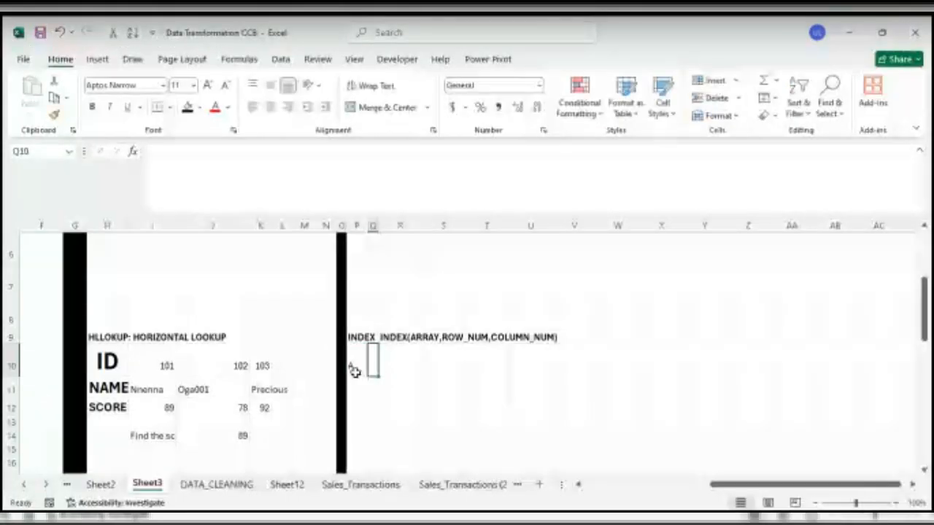
text(B)
key(Tab)
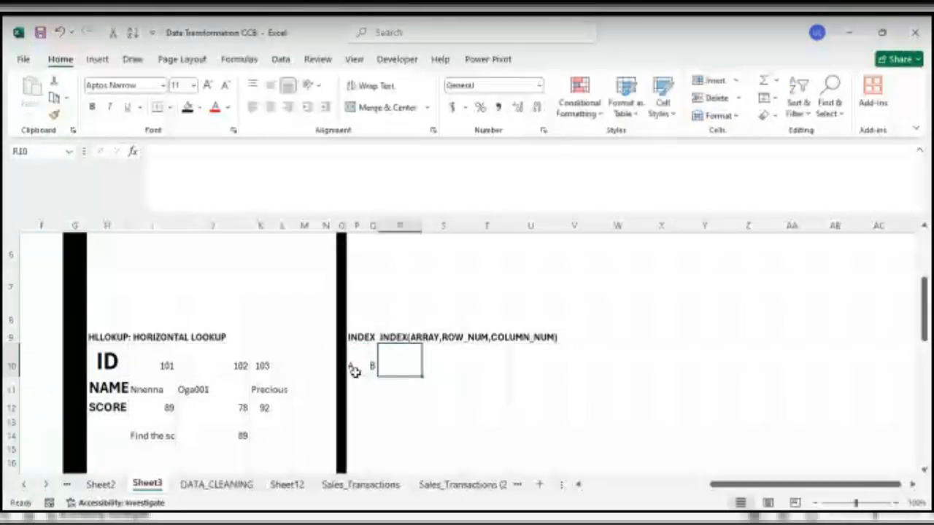
text(C)
key(Tab)
drag(377, 226, 442, 225)
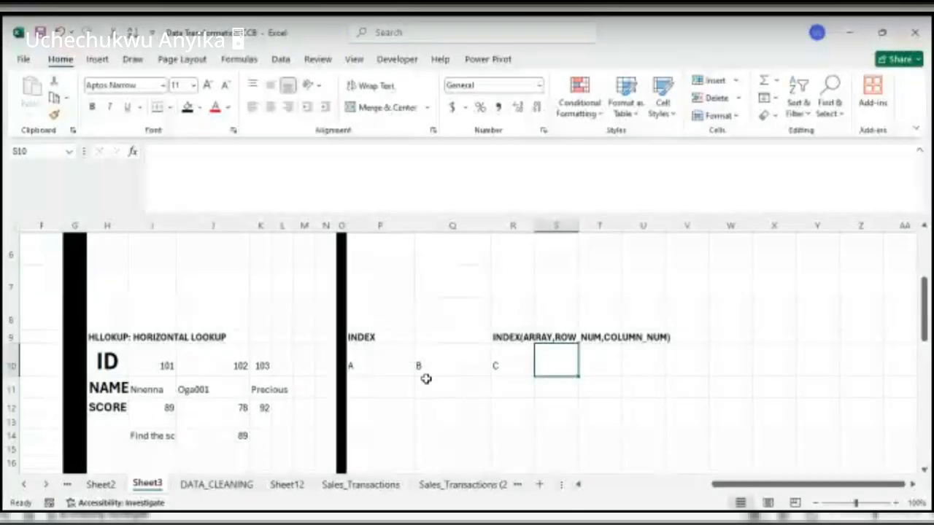
Enter the values 10, 20 and 30 in P11:R11 under the headers A, B and C.
click(376, 390)
text(10)
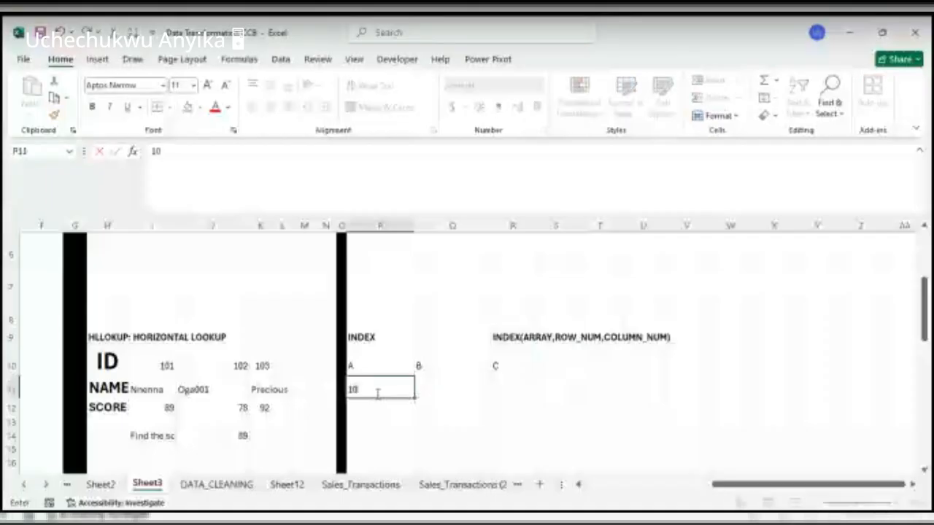
key(Tab)
text(20)
key(Tab)
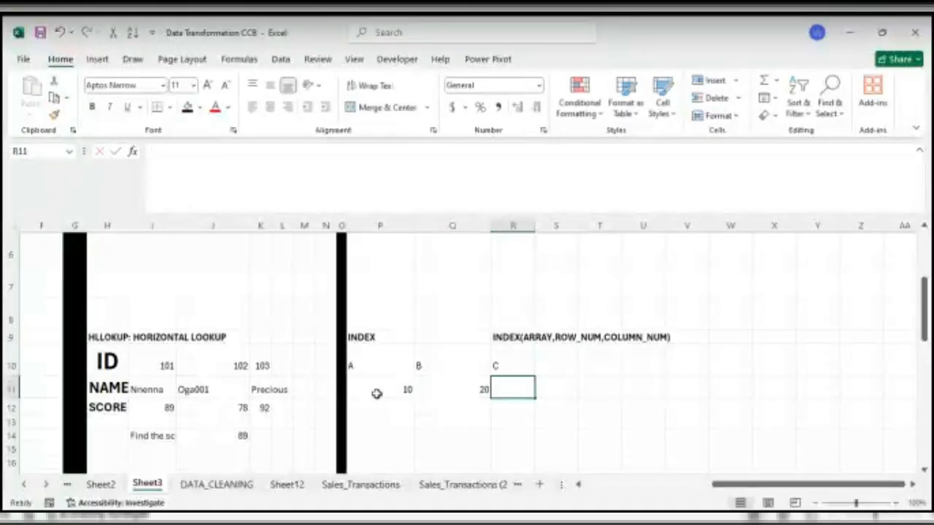
text(30)
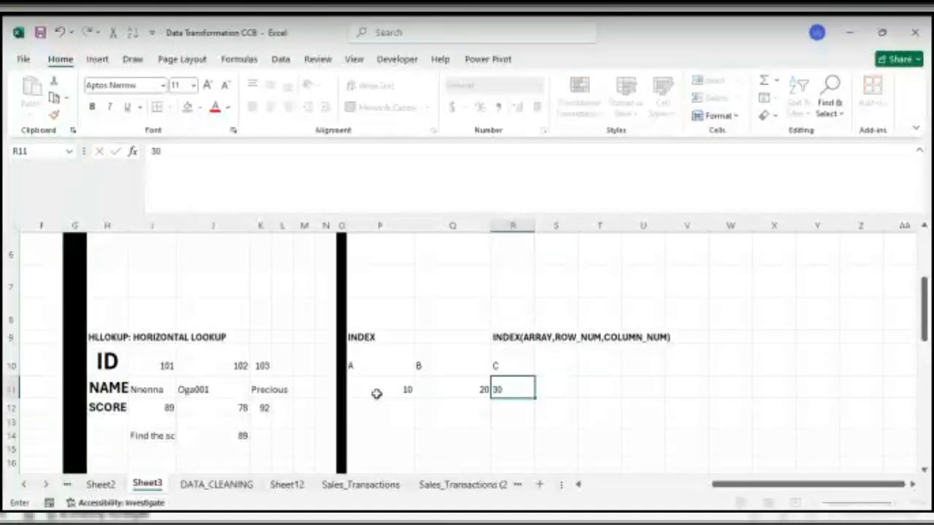
key(Return)
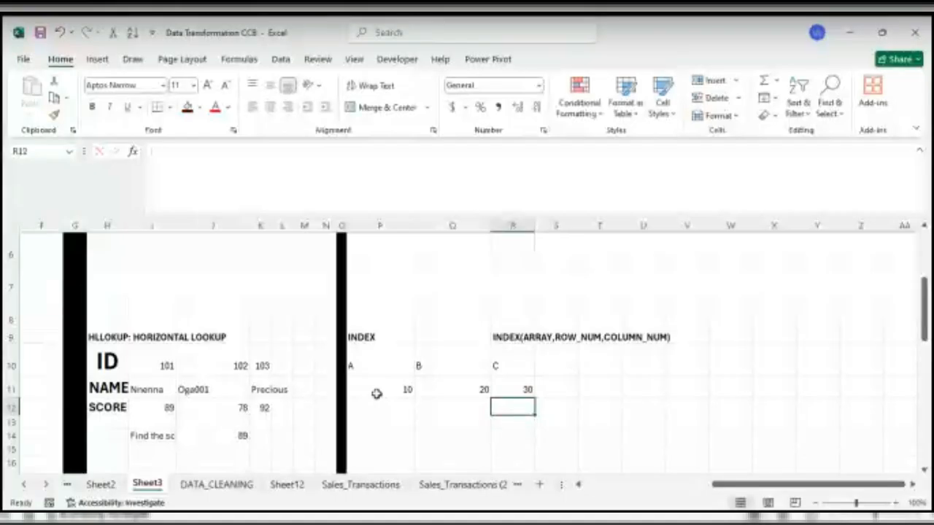
Fill the second data row, P12:R12, with the values 40, 50 and 60.
text(60)
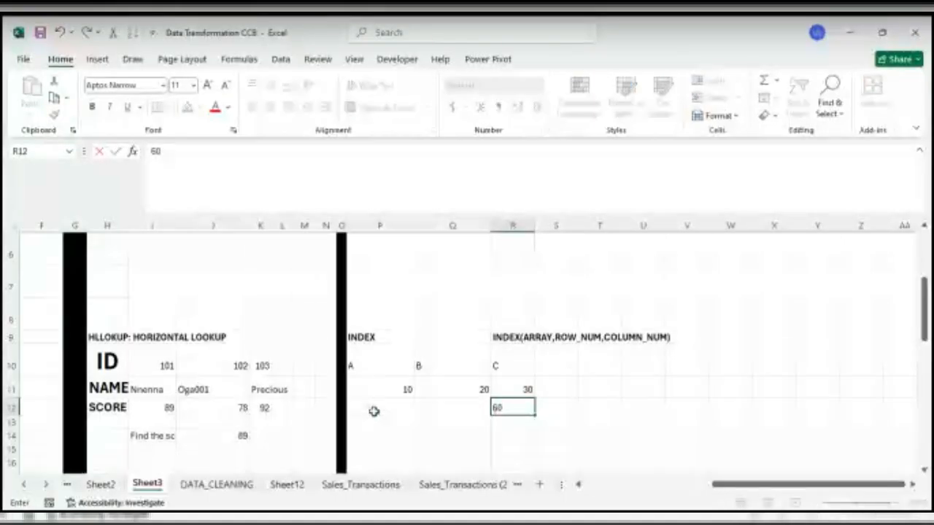
key(Left)
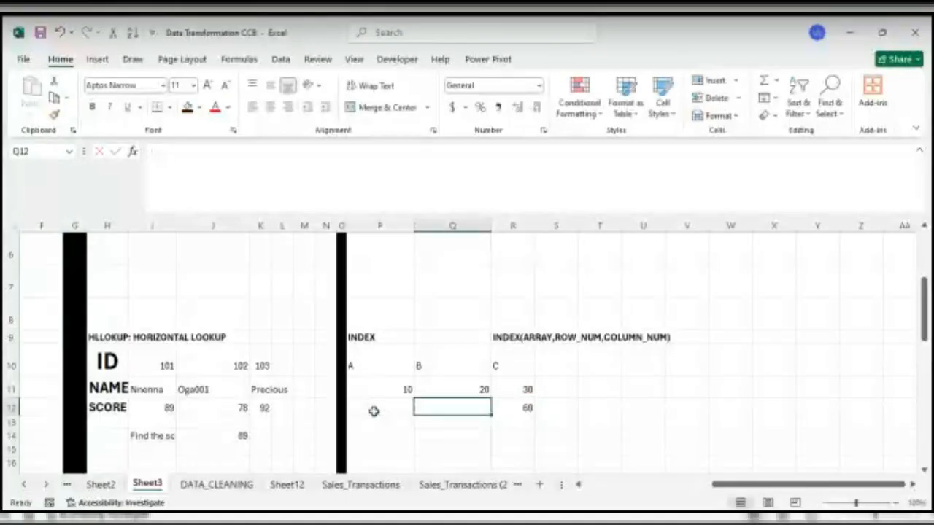
text(50)
key(Left)
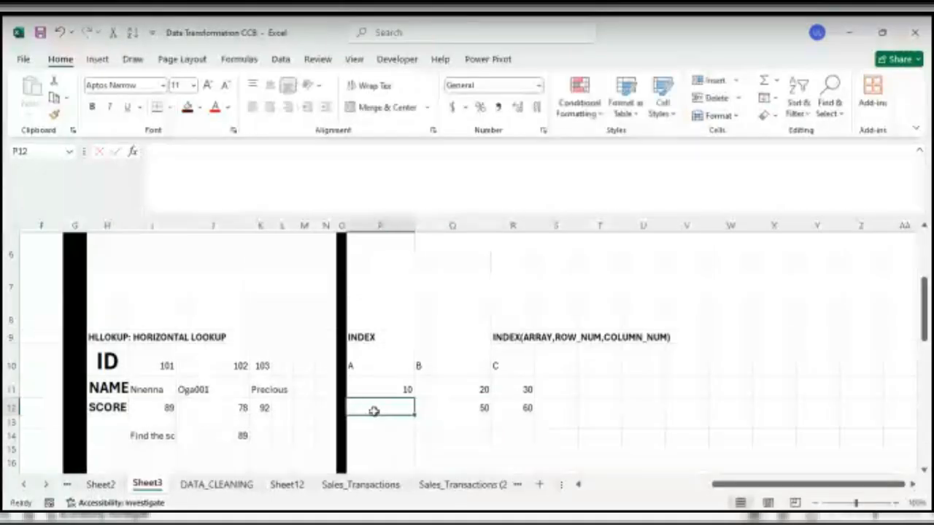
text(49)
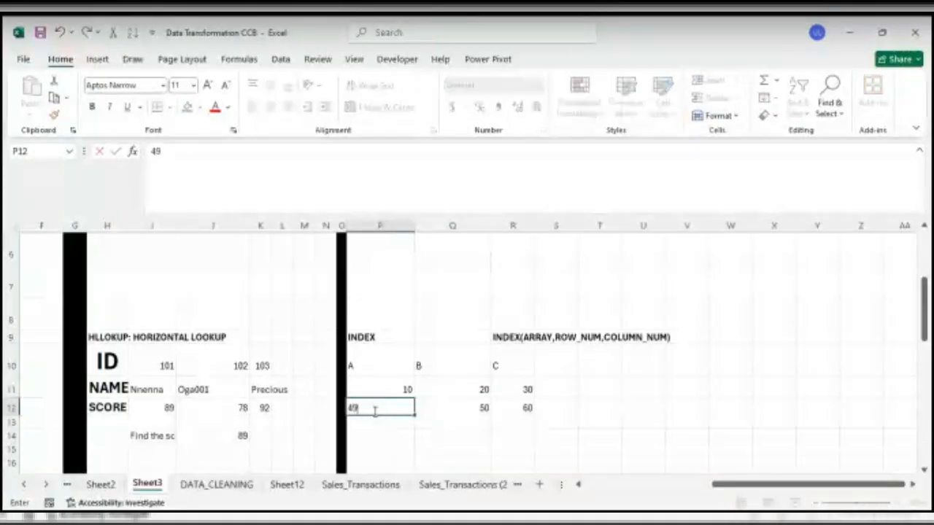
key(BackSpace)
text(0)
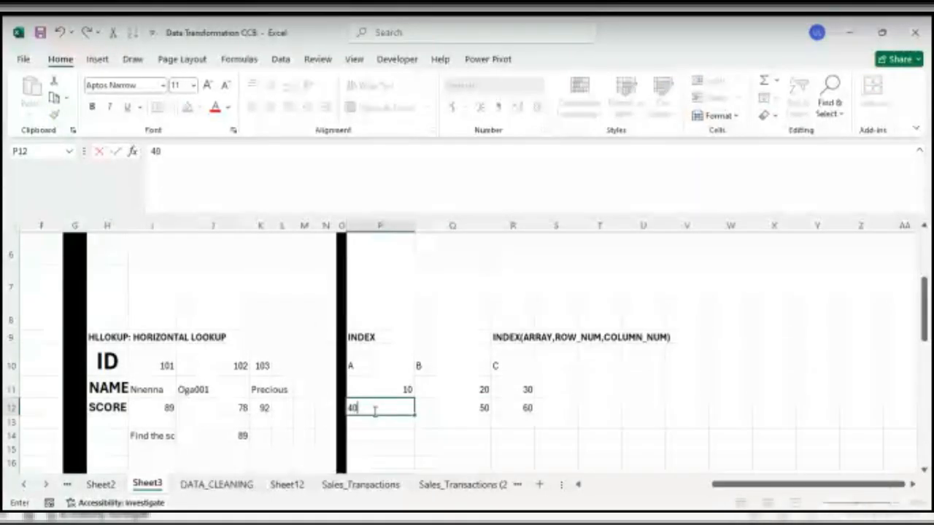
click(477, 444)
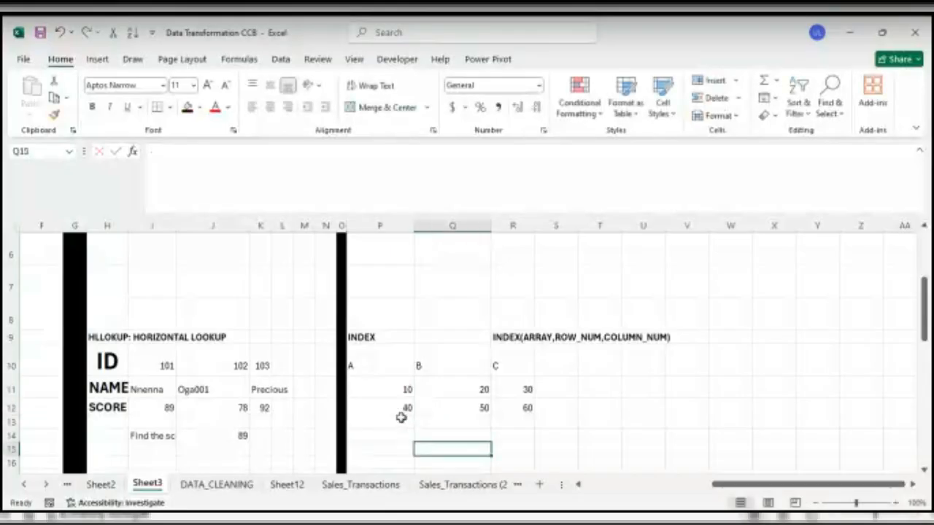
In P14, enter the formula =INDEX(P10:R12,2,2) to return the value in row 2, column 2 of the table.
click(402, 432)
text(=IN)
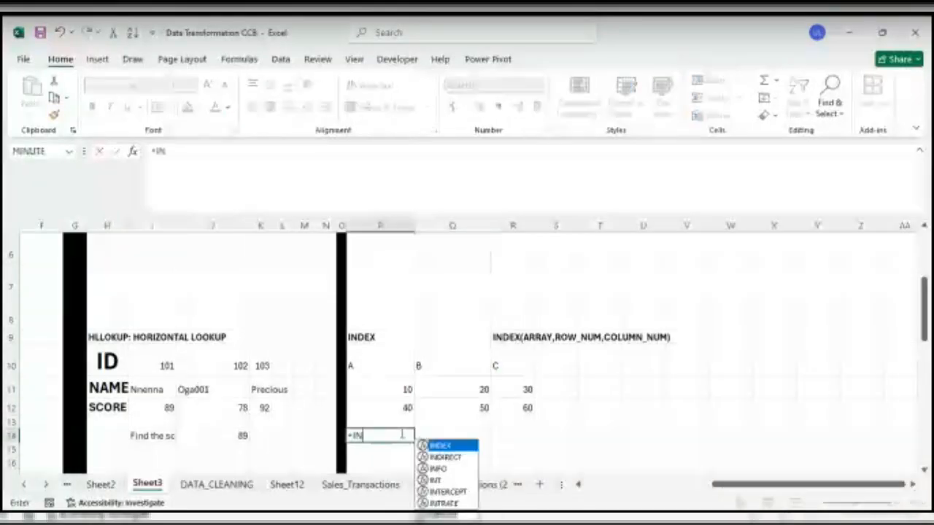
text(DEX)
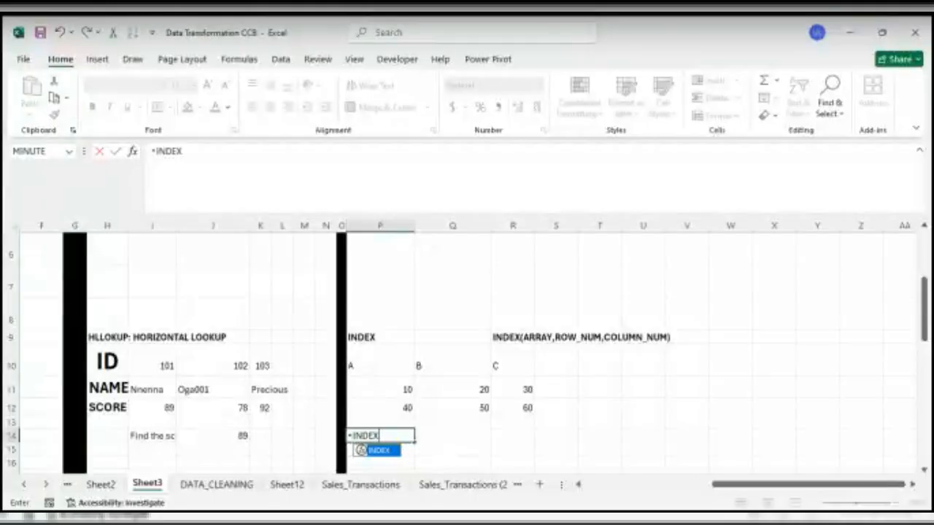
text(()
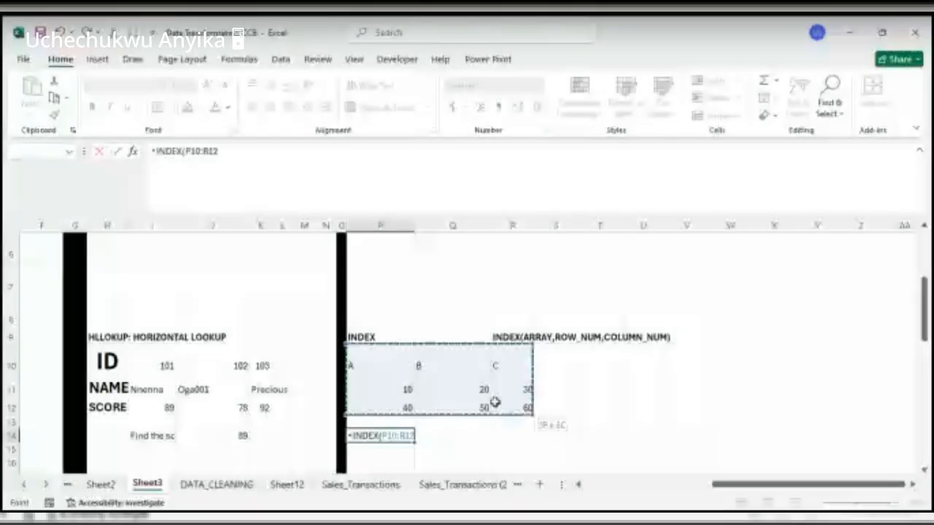
drag(494, 402, 522, 406)
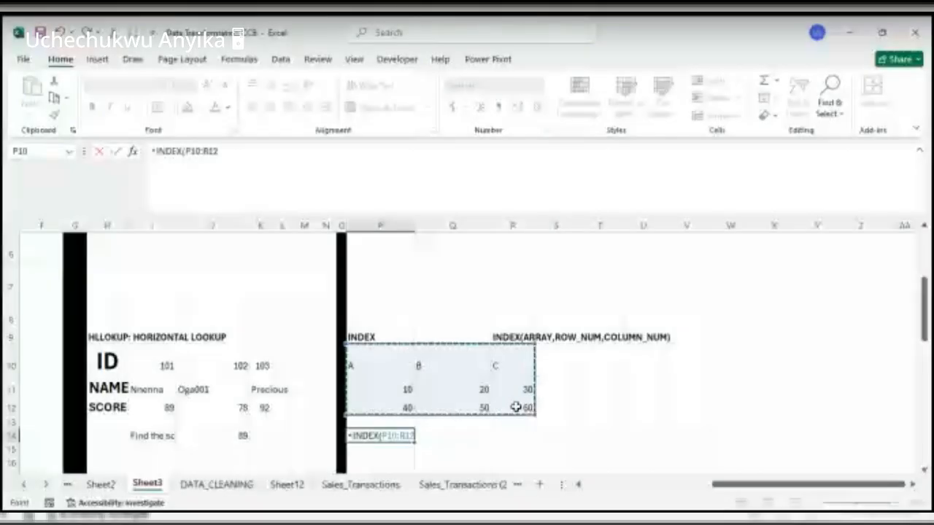
text(,)
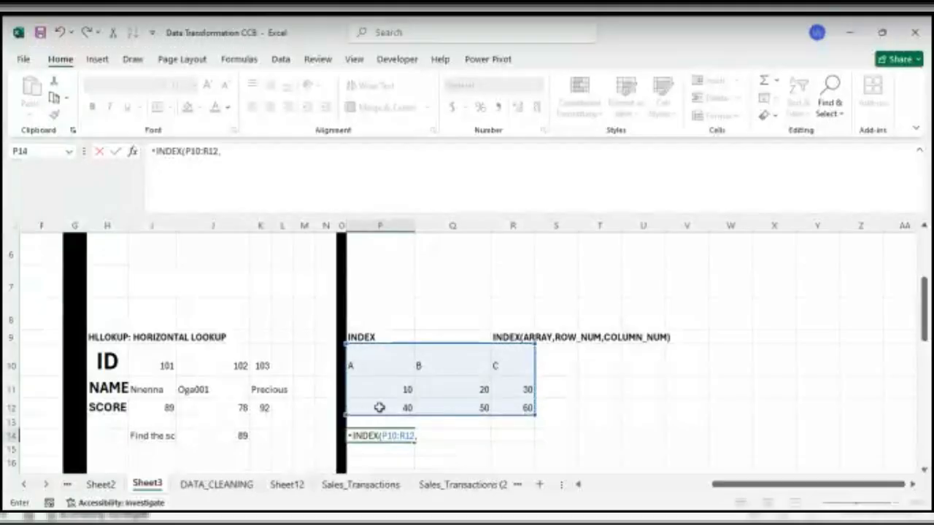
text(2,)
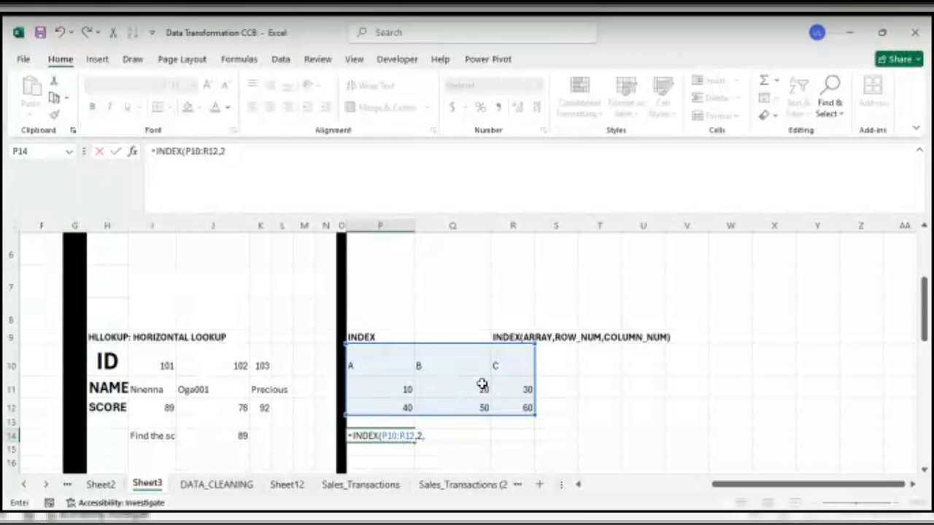
text(C)
key(BackSpace)
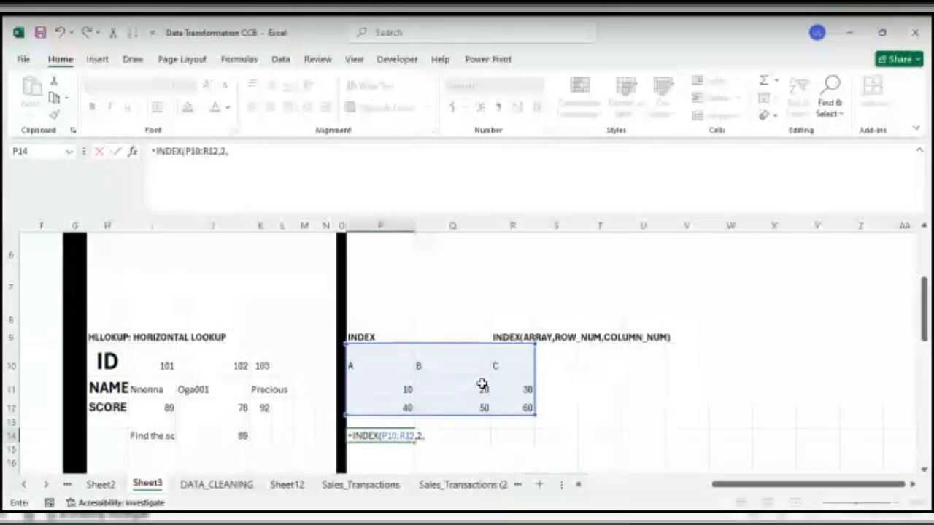
text(2)
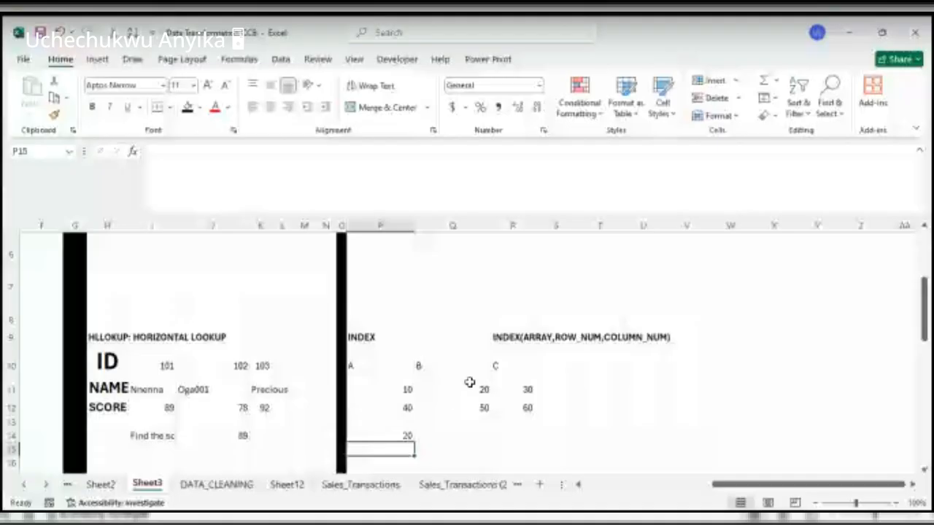
Change the row number in the P14 INDEX formula to 3, giving =INDEX(P10:R12,3,2).
click(405, 439)
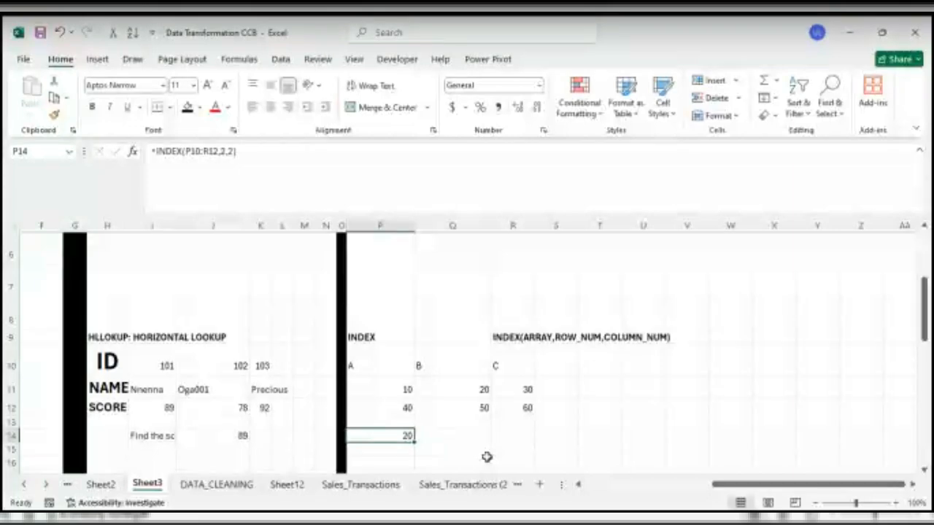
double_click(401, 436)
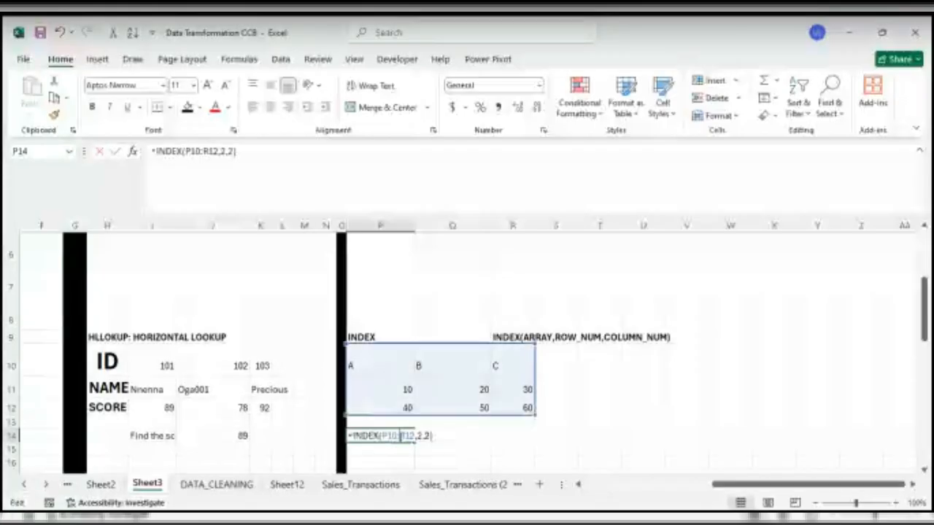
key(BackSpace)
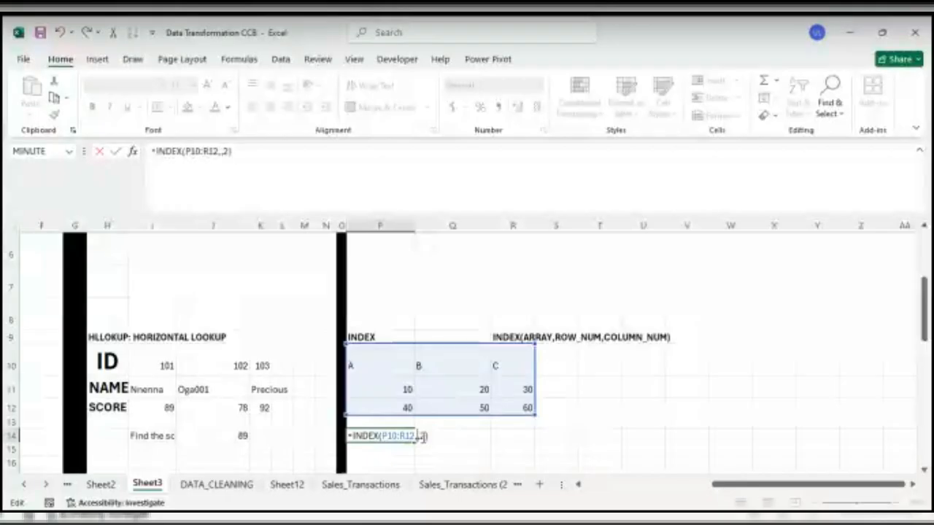
text(3)
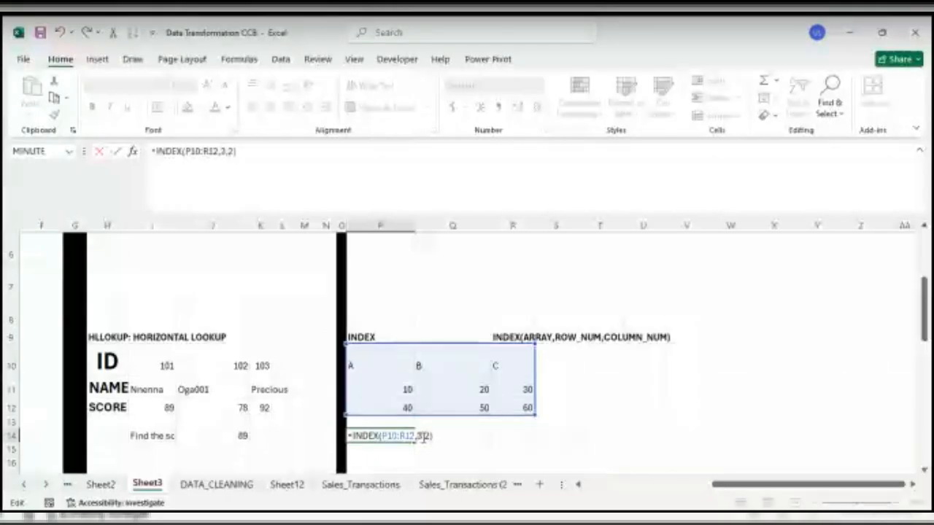
key(Return)
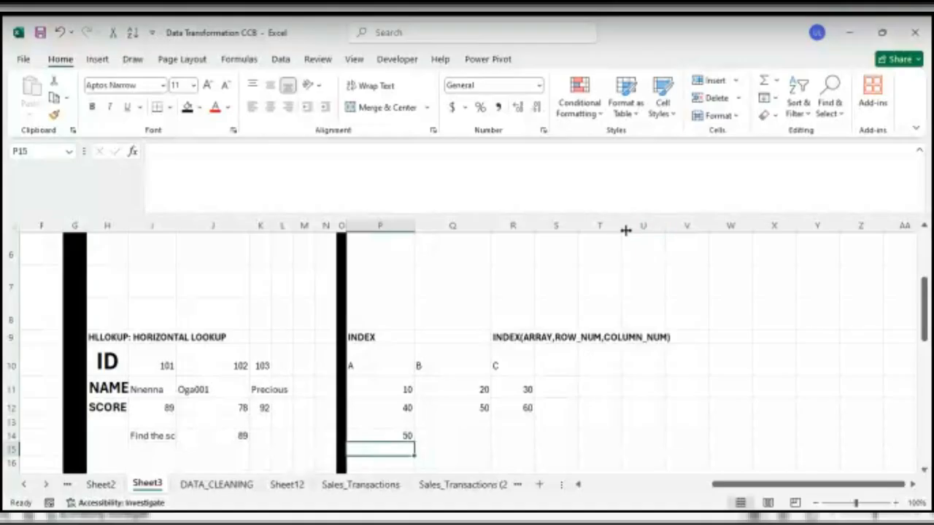
Collapse column T, turn column U into a narrow black divider, and enter the bold heading MATCH in V9.
drag(625, 231, 558, 252)
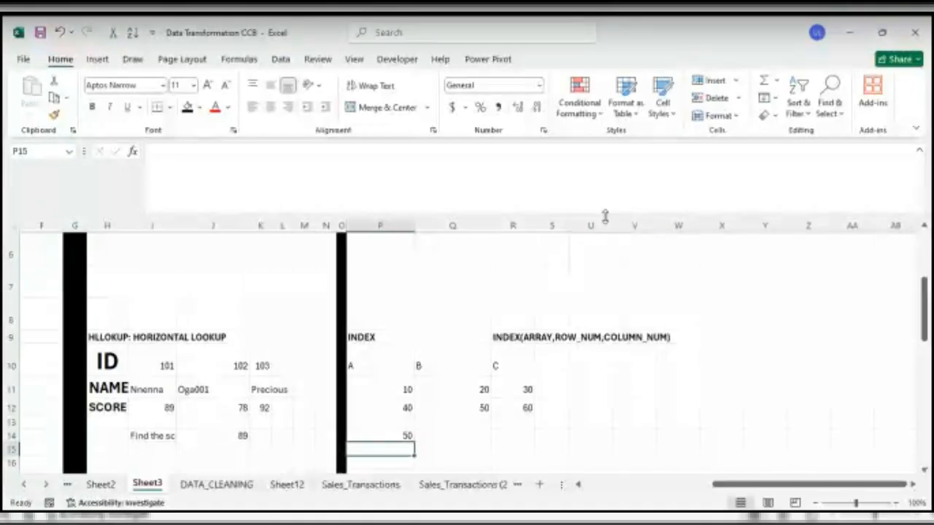
drag(609, 222, 583, 225)
click(579, 226)
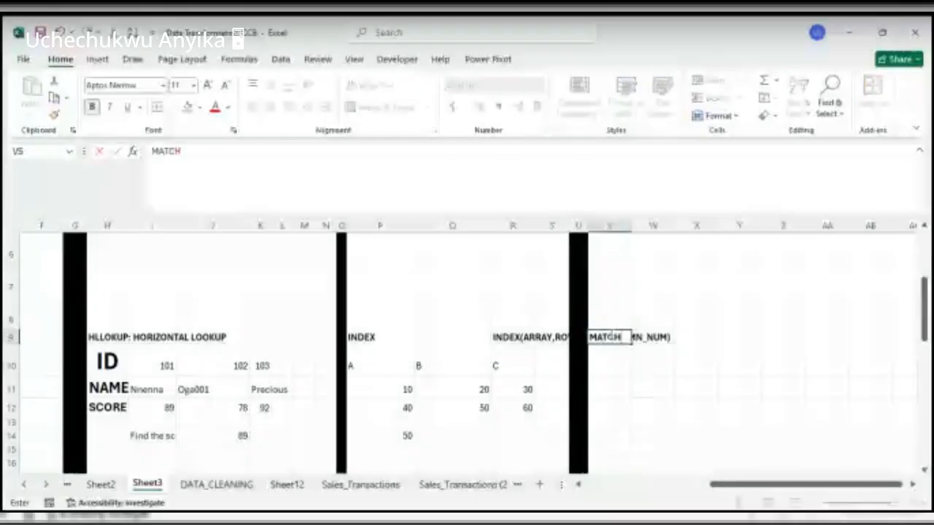
key(Return)
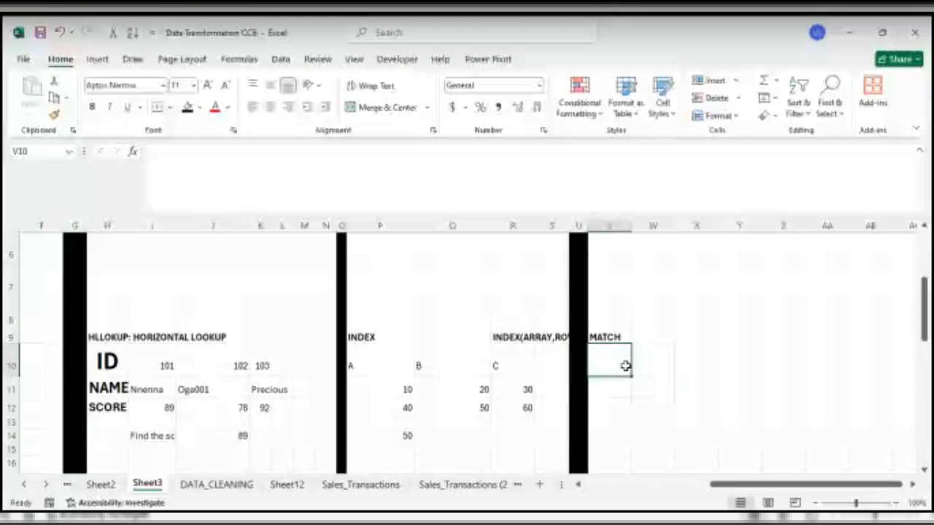
Enter the values 20, 30, 56, 78, 90, 34 and 56 across V10:AB10 below the MATCH heading.
text(20)
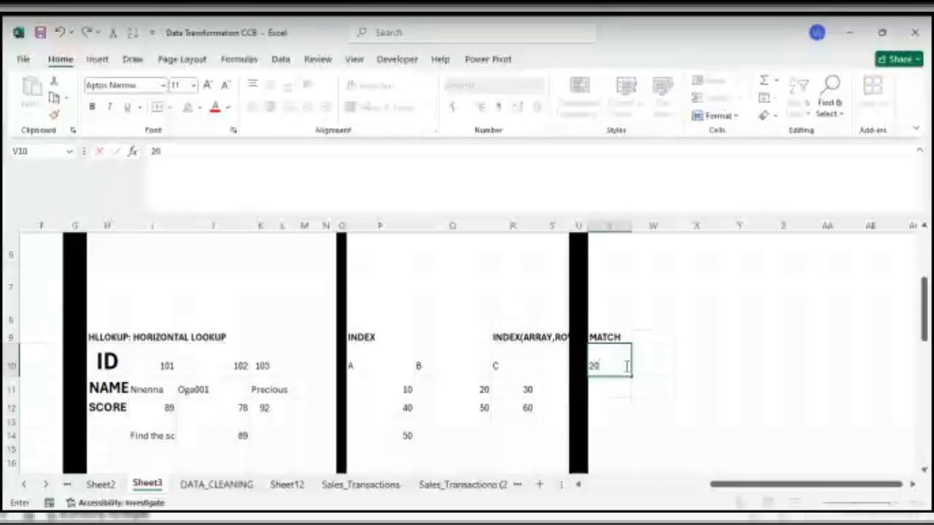
key(Tab)
text(3)
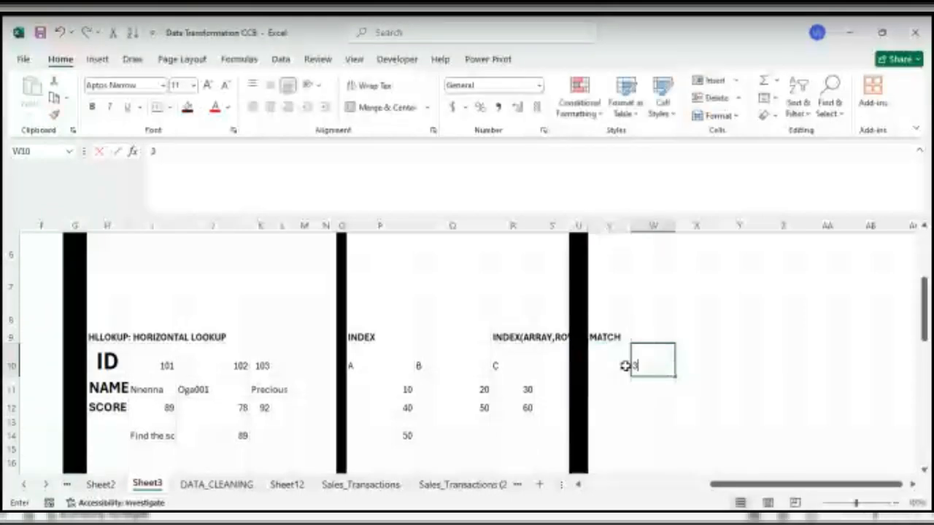
text(0)
key(Tab)
text(50)
key(Tab)
text(7)
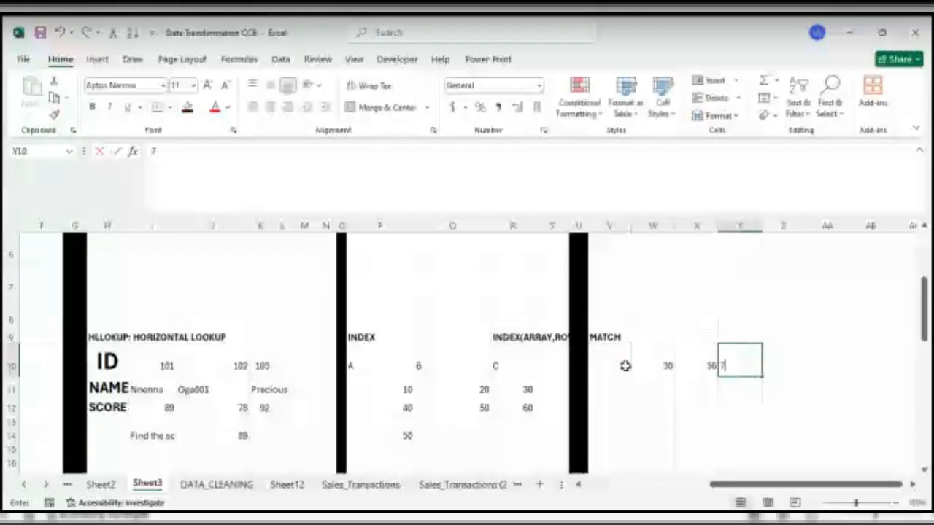
text(8)
key(Tab)
text(90)
key(Tab)
text(3)
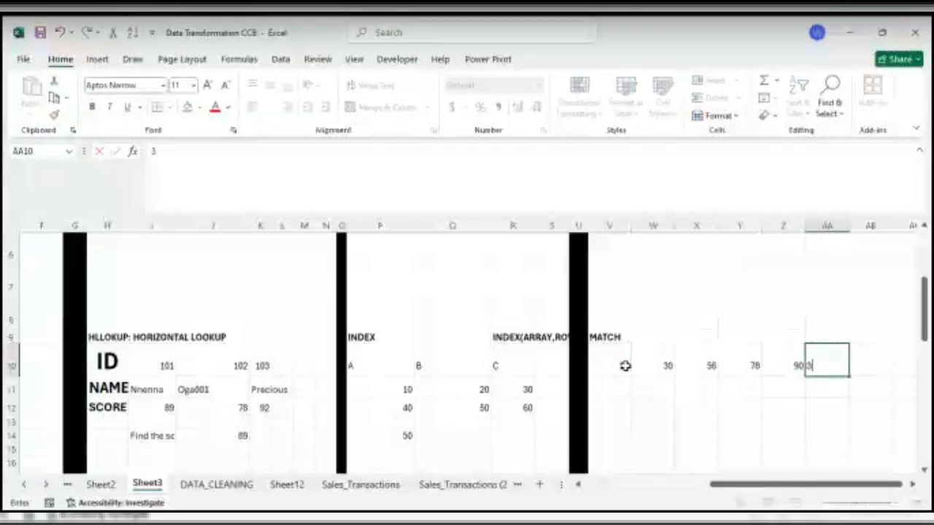
text(4)
key(Tab)
text(56)
key(Tab)
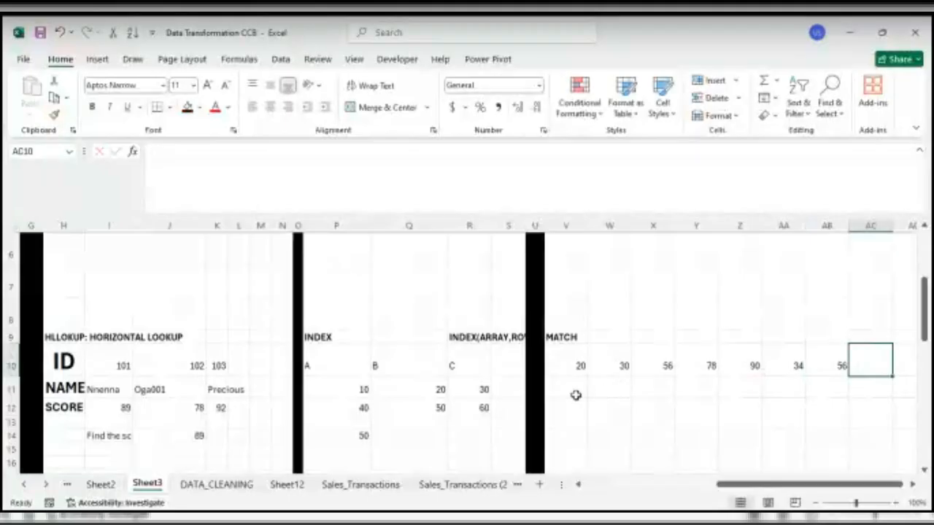
In V11, enter =MATCH(20,V10:AB10,0) to find the position of 20 with an exact match.
click(575, 394)
text(=MATCH)
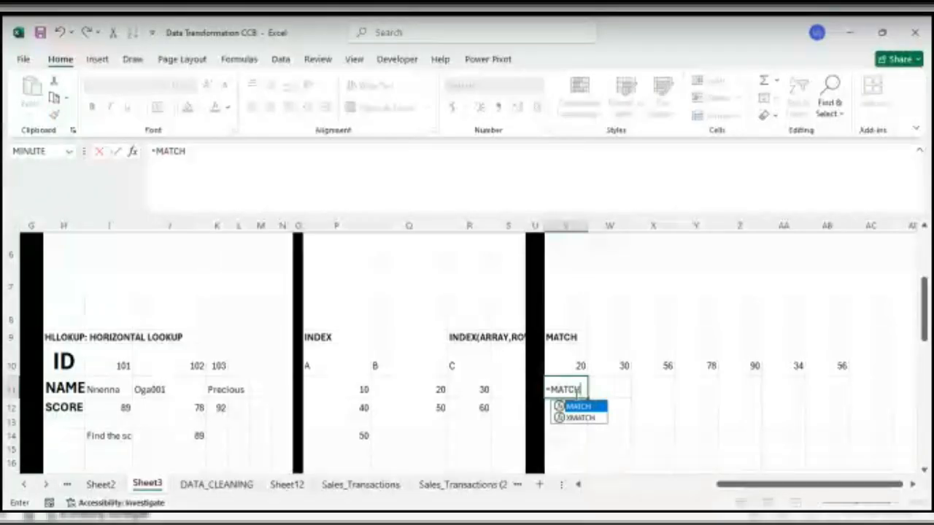
text(()
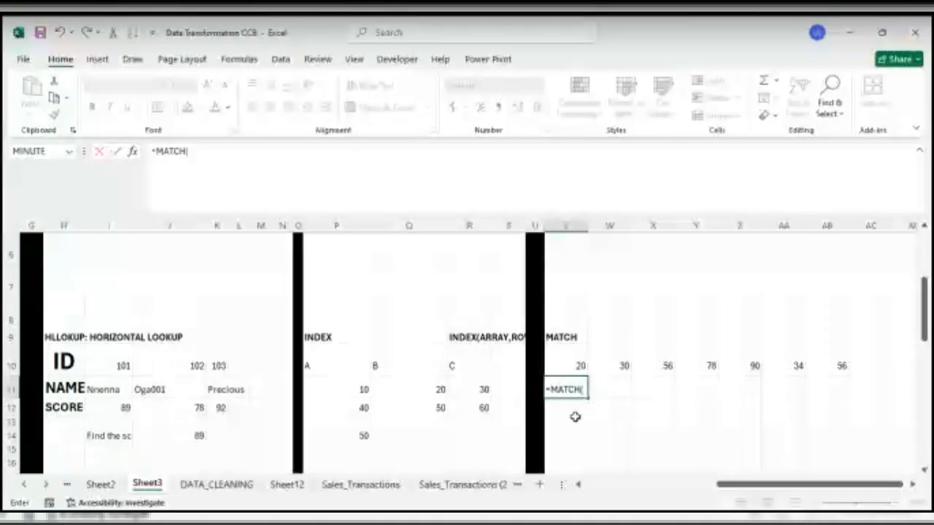
text(20)
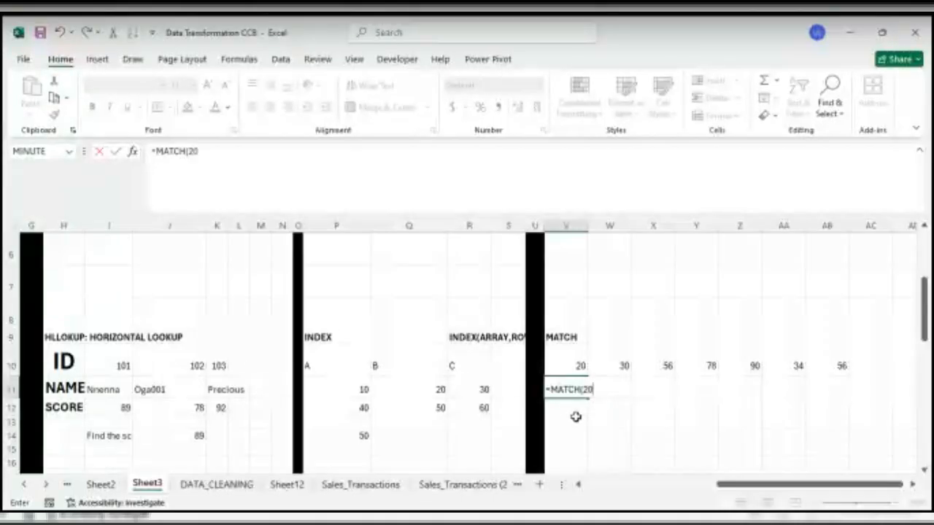
text(,)
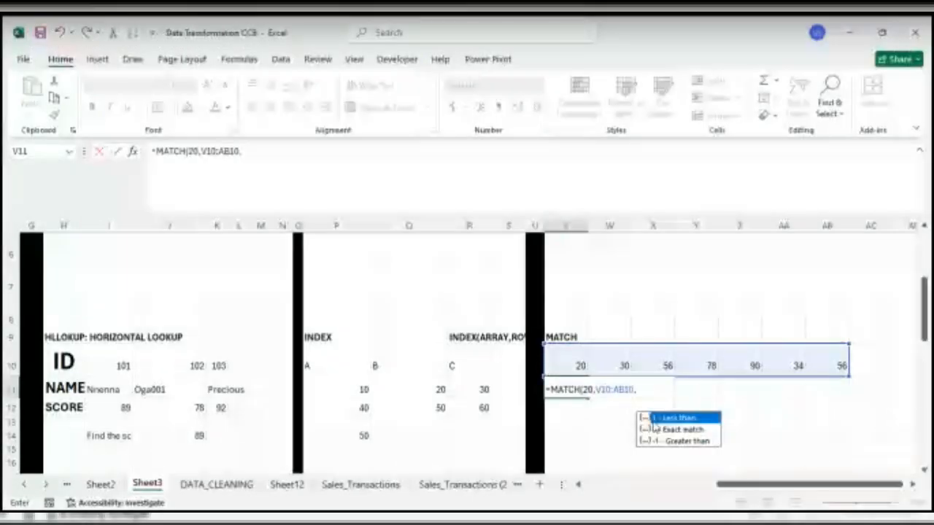
text(0)
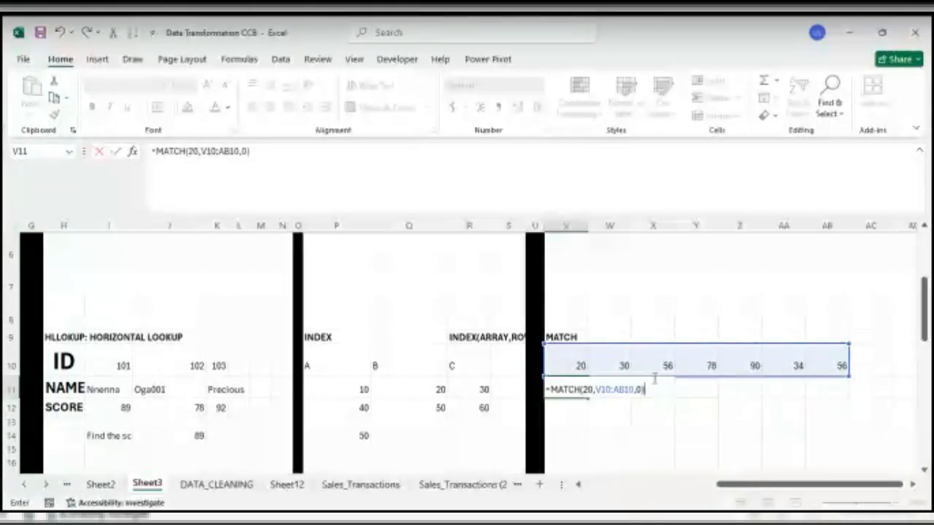
key(Return)
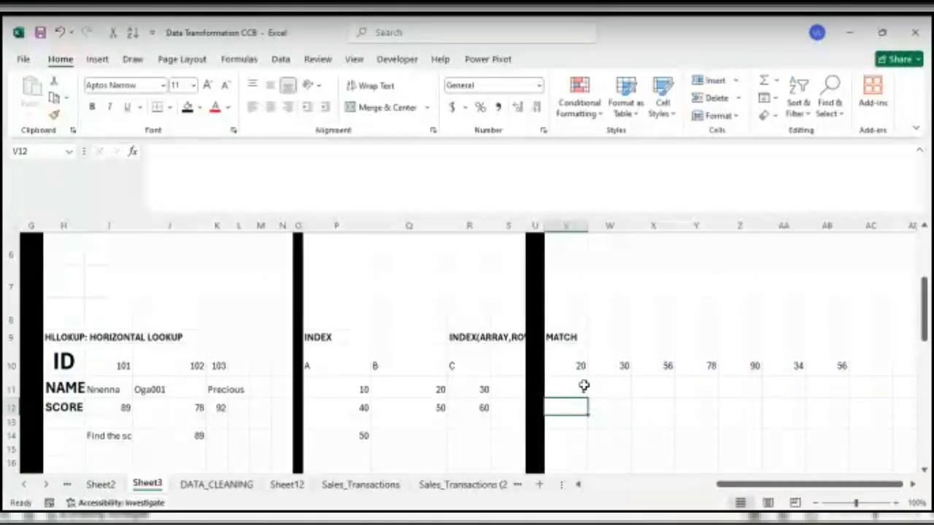
Change the lookup value in the V11 MATCH formula to 56, giving =MATCH(56,V10:AB10,0).
double_click(581, 389)
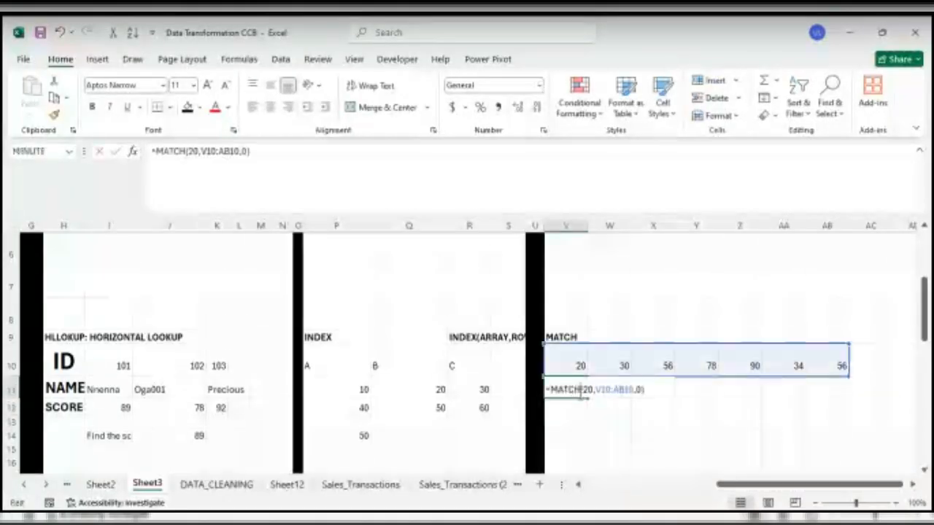
key(BackSpace)
key(Delete)
key(Delete)
text((56)
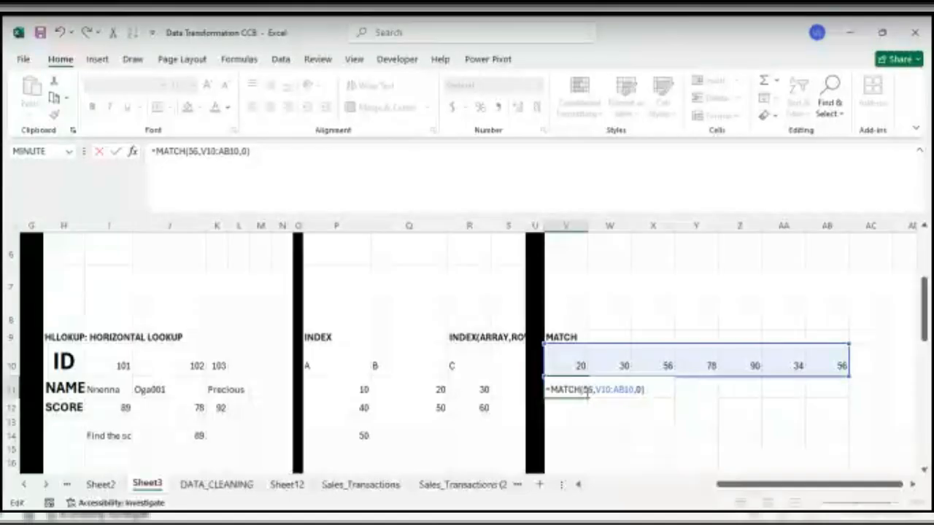
key(Return)
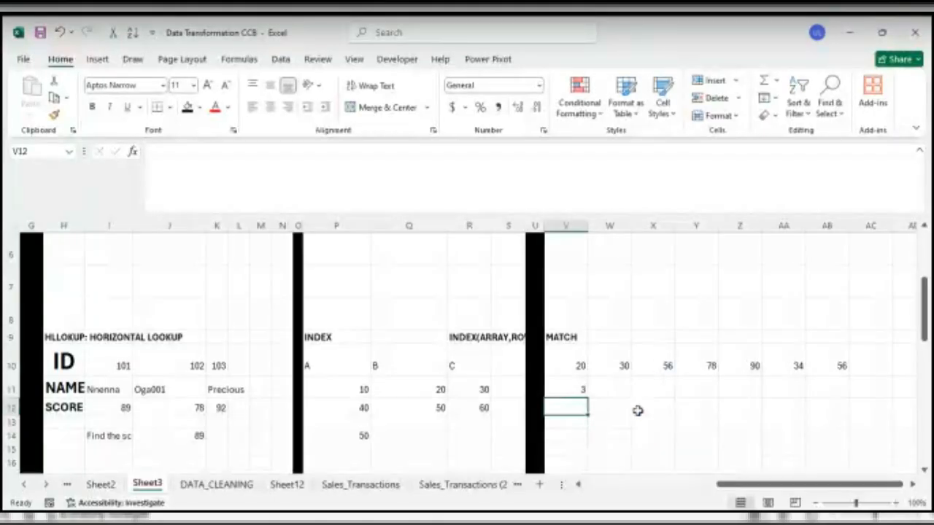
Narrow column AC and fill it black as a divider after the MATCH data.
drag(754, 487, 794, 493)
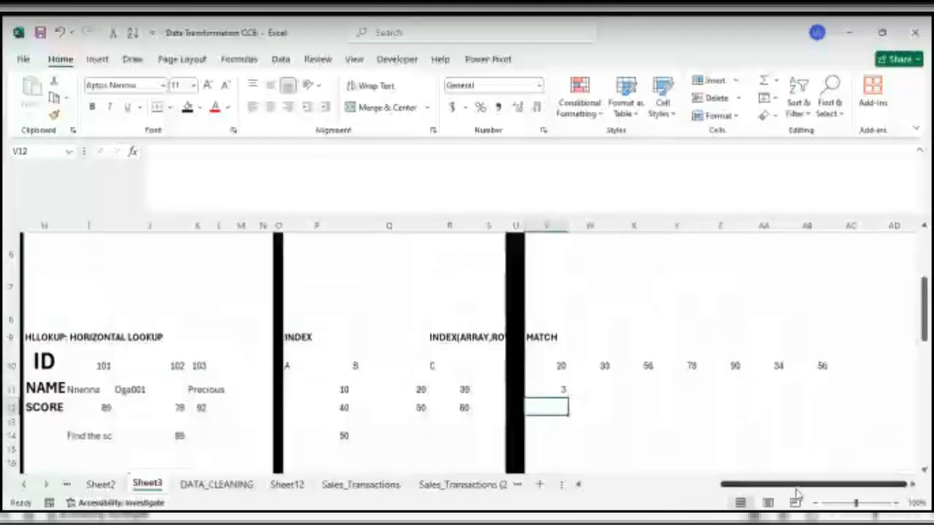
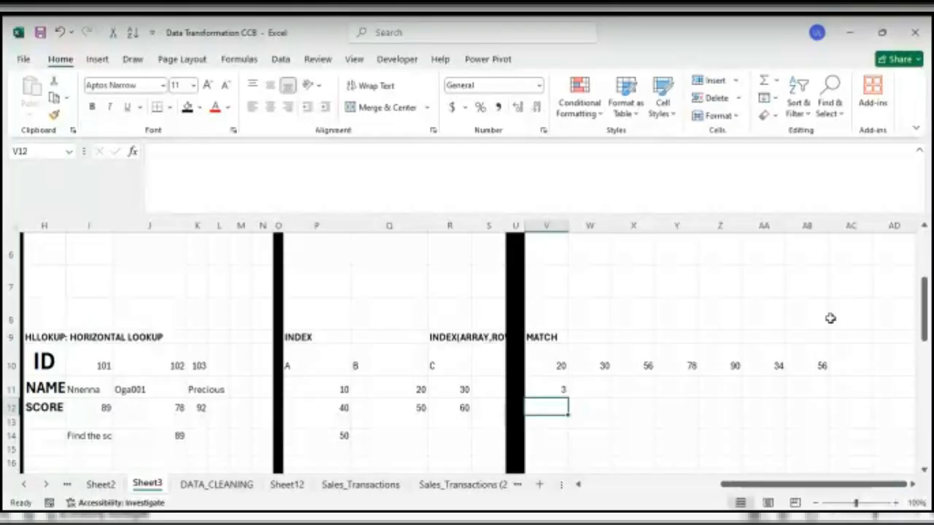
click(806, 488)
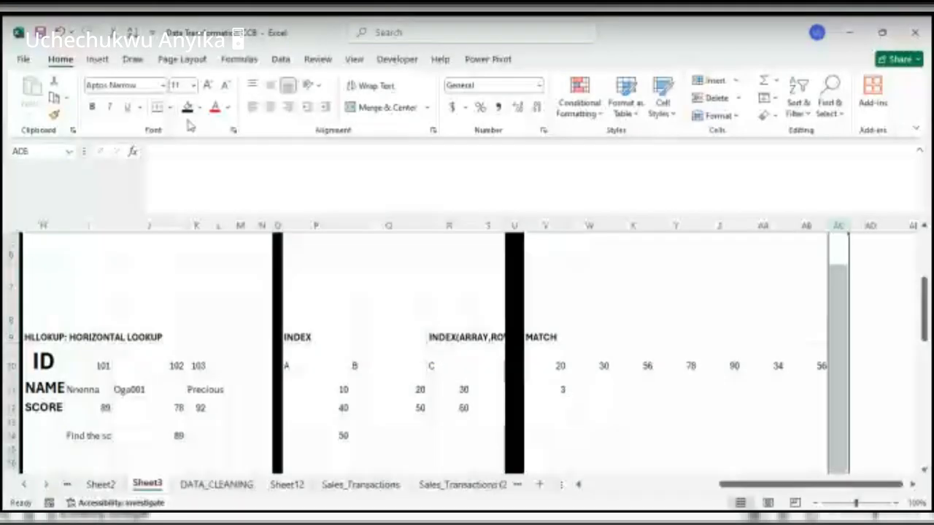
click(187, 111)
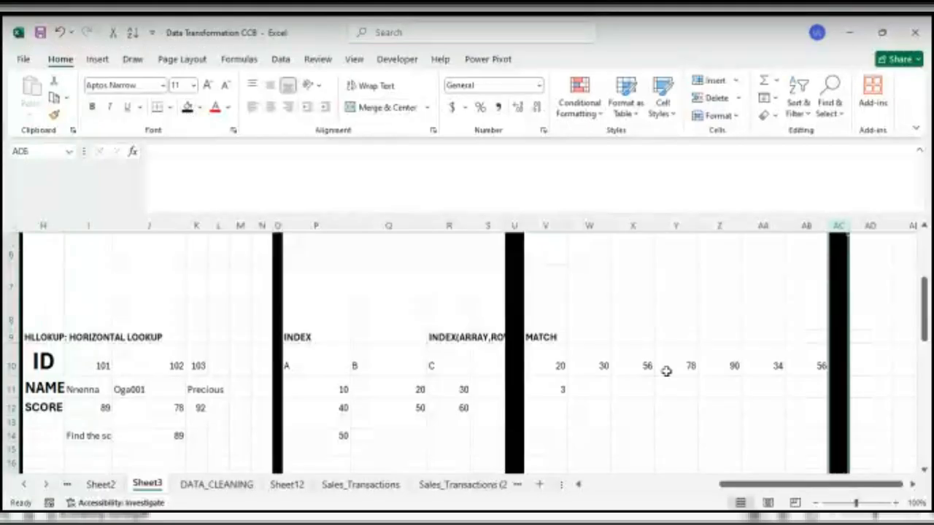
Merge and center the MATCH heading across V9:AB9.
scroll(666, 371, right, 1)
click(530, 341)
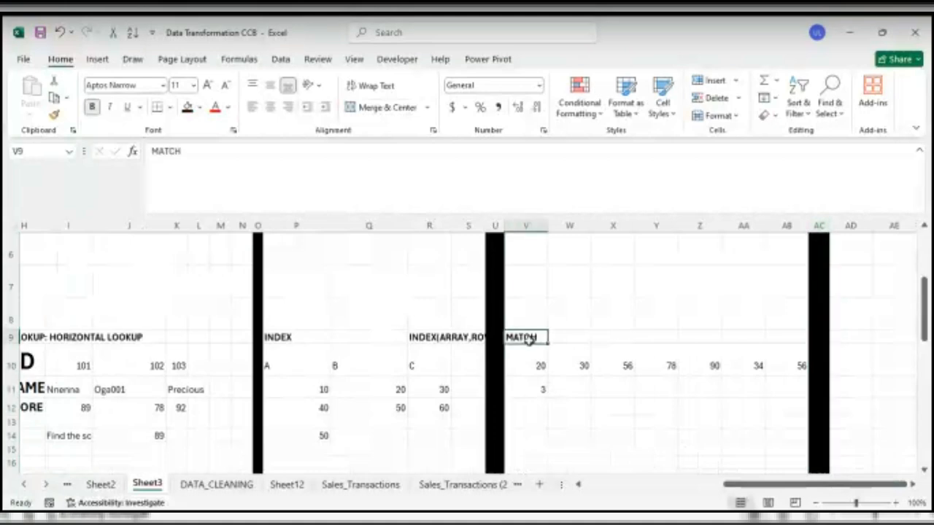
key(shift+Right)
key(shift+Right)
key(shift+Right)
key(shift+Right)
key(shift+Right)
key(shift+Right)
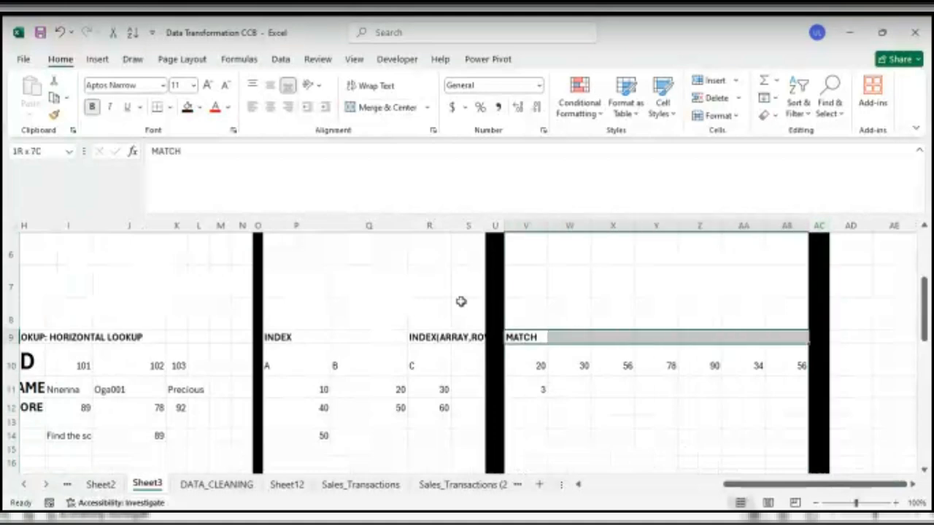
click(385, 108)
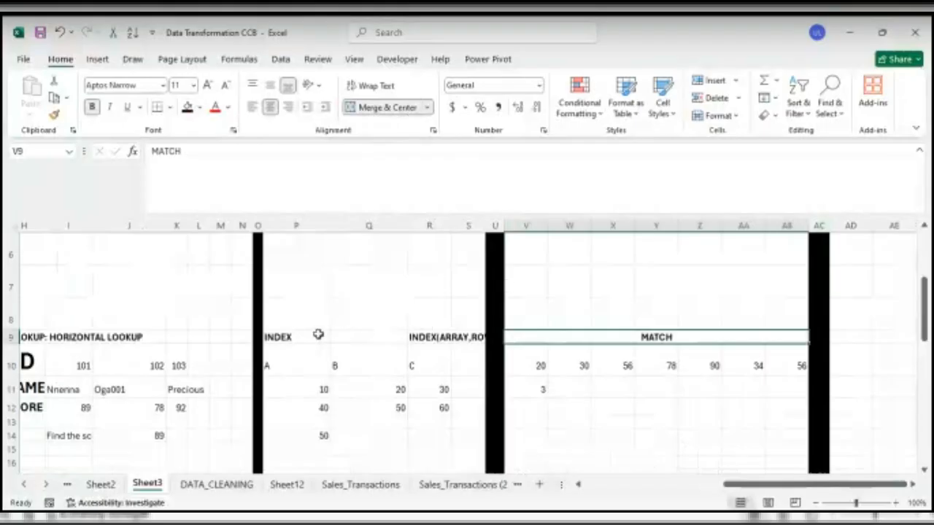
Merge and center the INDEX heading across P9:S9, accepting that only the first cell's text is kept.
click(291, 336)
key(shift+Right)
key(shift+Right)
key(shift+Right)
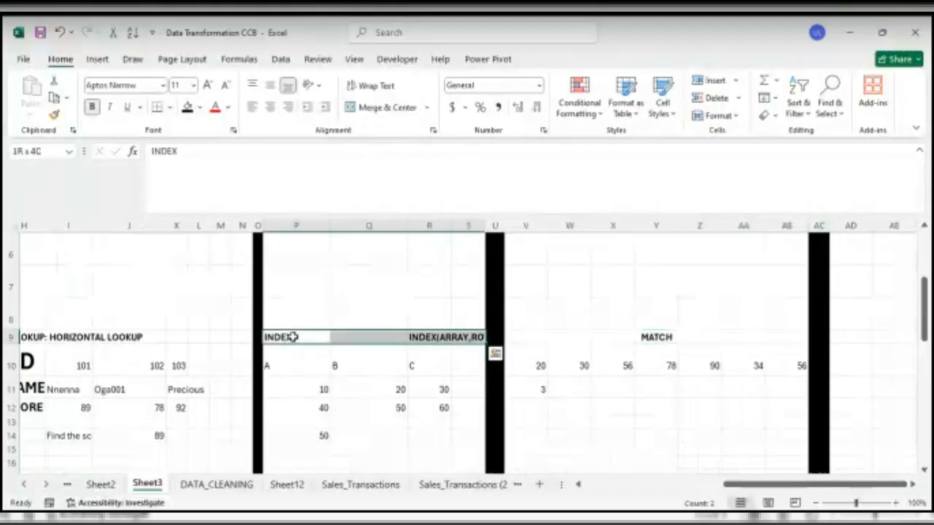
click(380, 110)
key(Return)
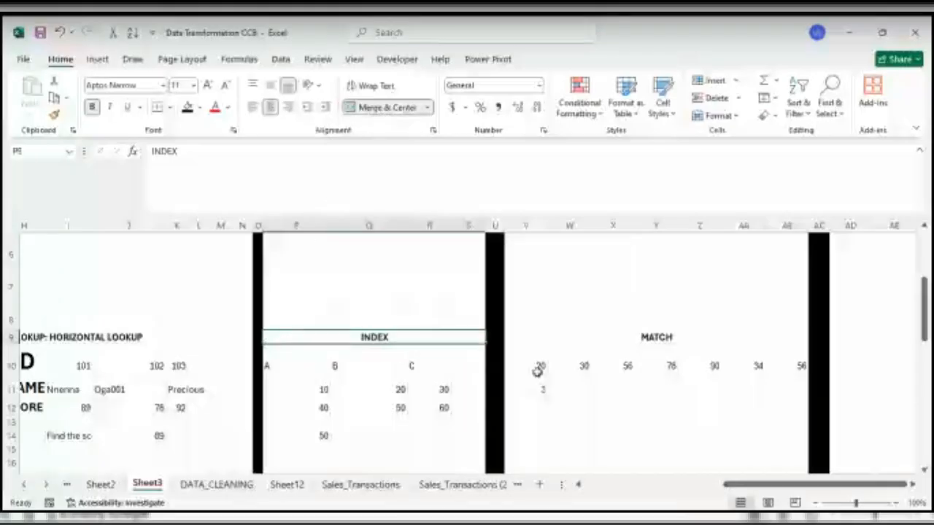
Merge and center cells AD9:AI9 and enter the heading INDEX-MATCH in them.
click(841, 338)
key(Right)
key(Right)
key(Right)
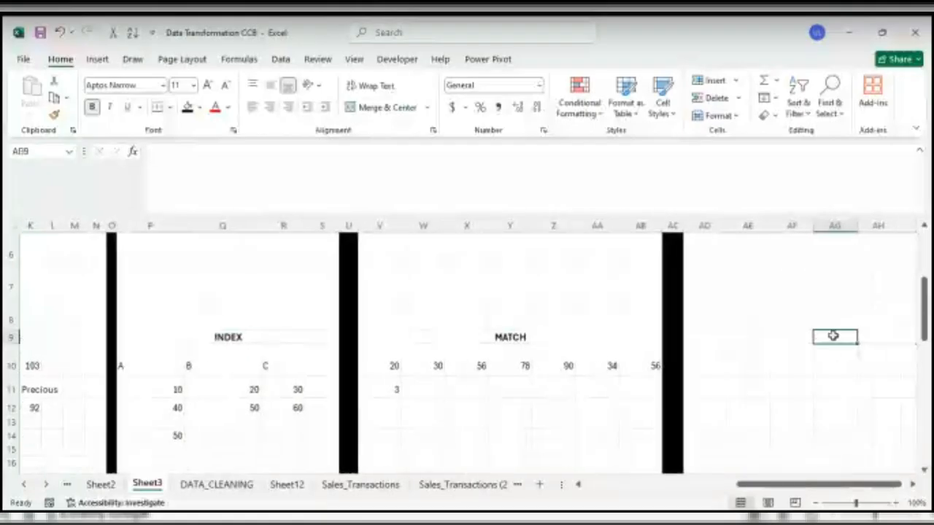
click(706, 334)
key(shift+Right)
key(shift+Right)
key(shift+Right)
key(shift+Right)
key(shift+Right)
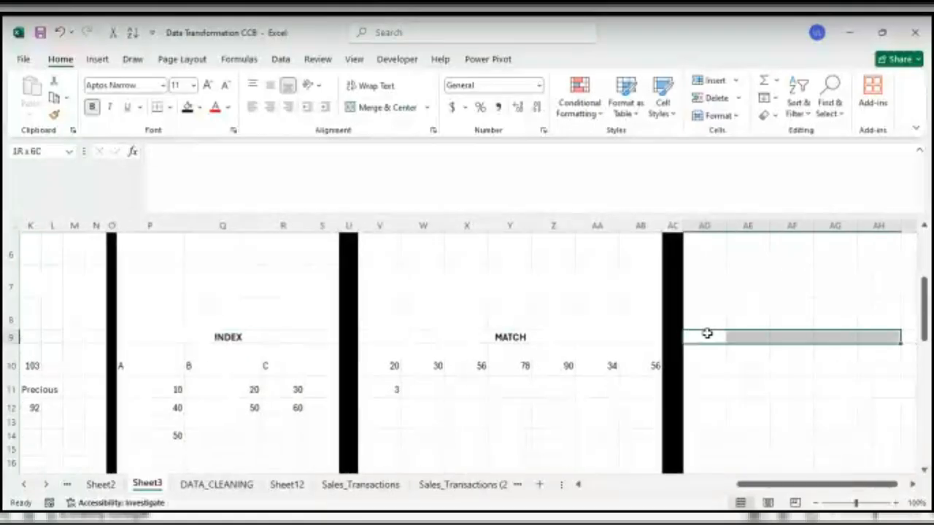
click(378, 107)
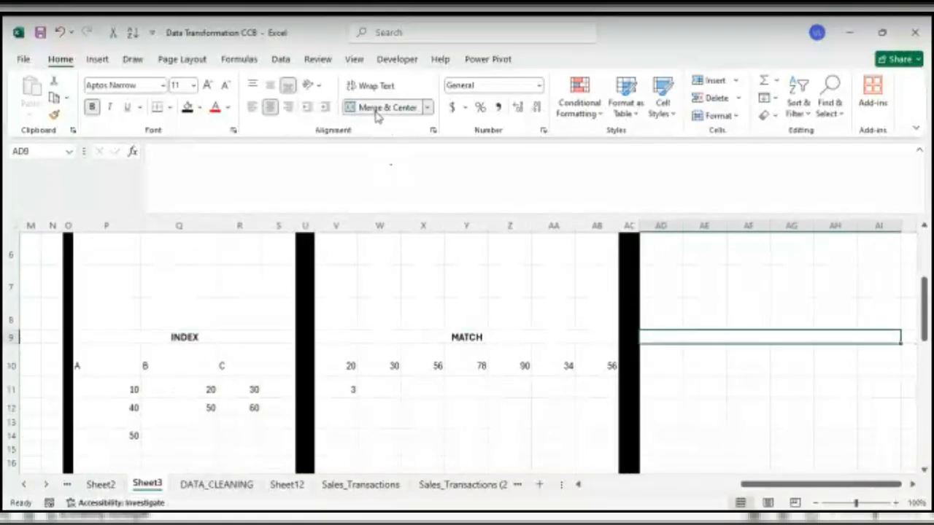
text(IND)
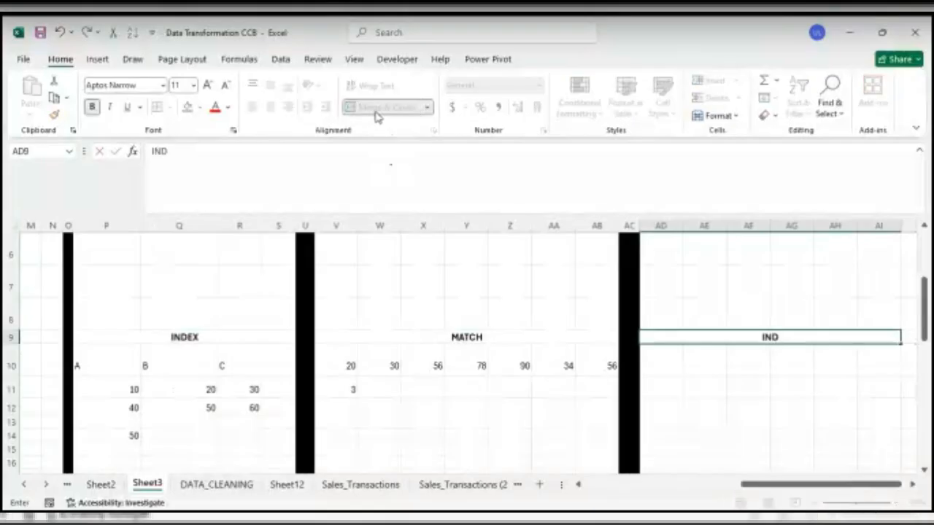
text(EX-MATCH)
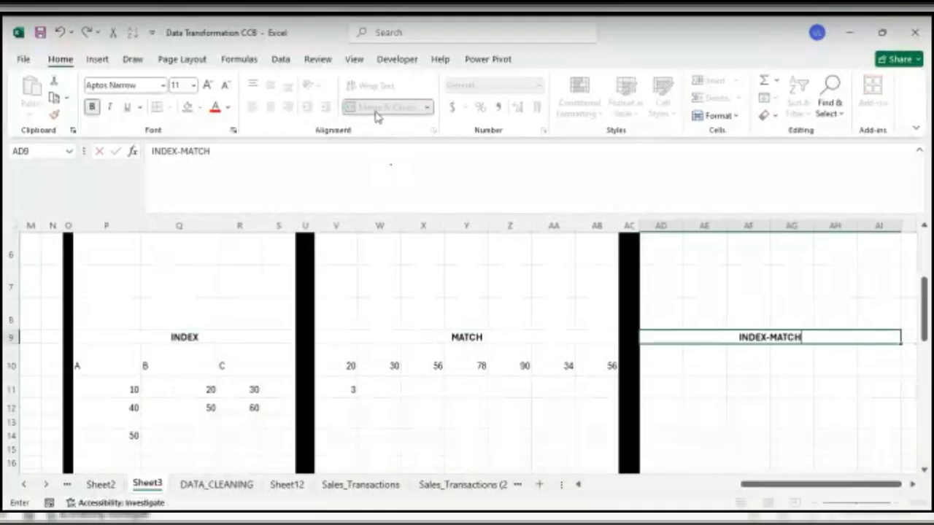
key(Return)
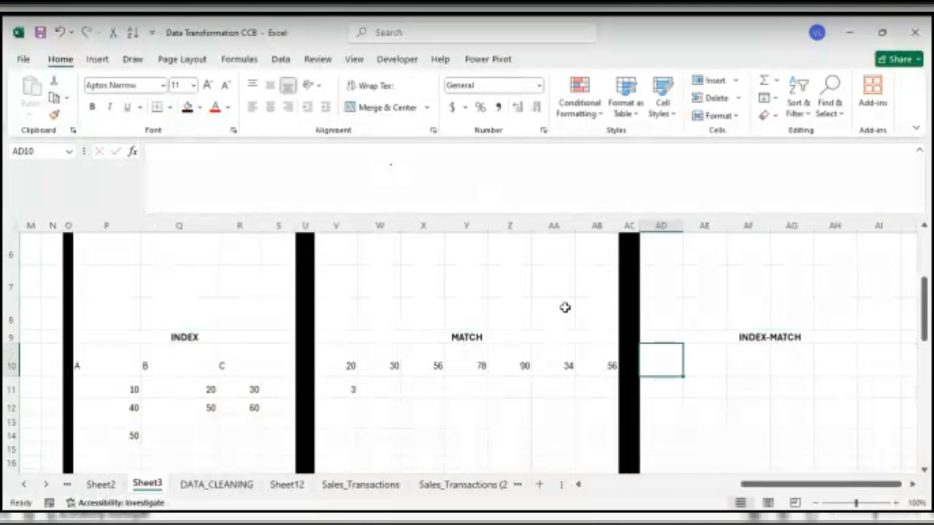
Enter the column headers ID, Name and score in AD10:AF10.
text(ID)
key(Tab)
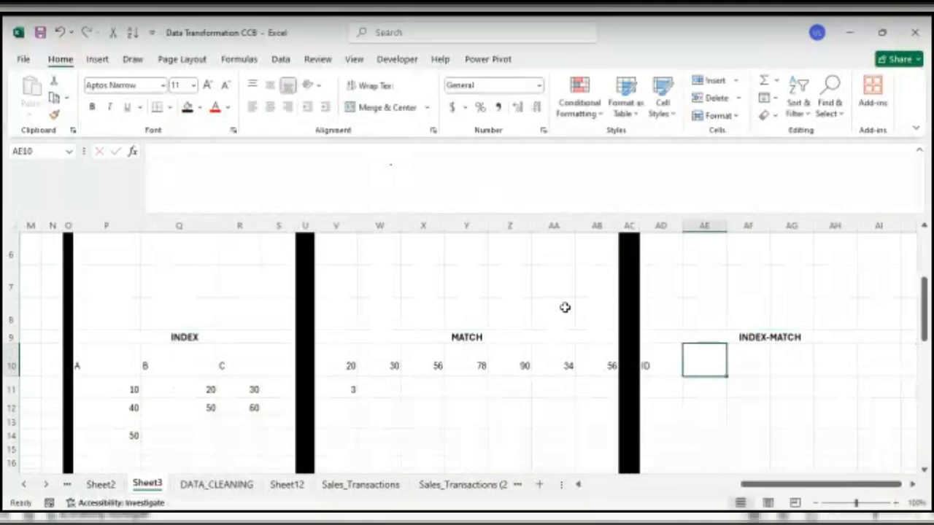
text(Name)
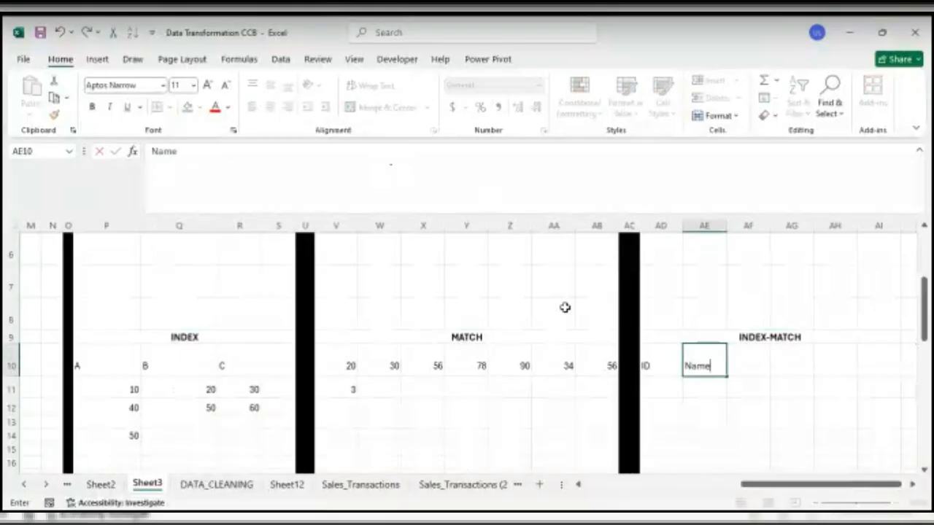
key(Tab)
text(score)
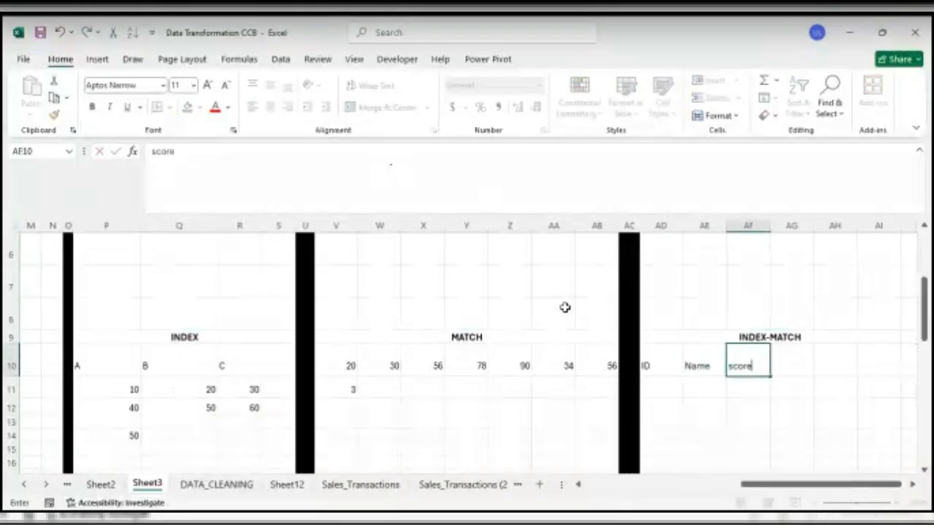
Enter the IDs 101, 102 and 103 in AD11:AD13 below the ID header.
click(659, 385)
text(101)
key(Return)
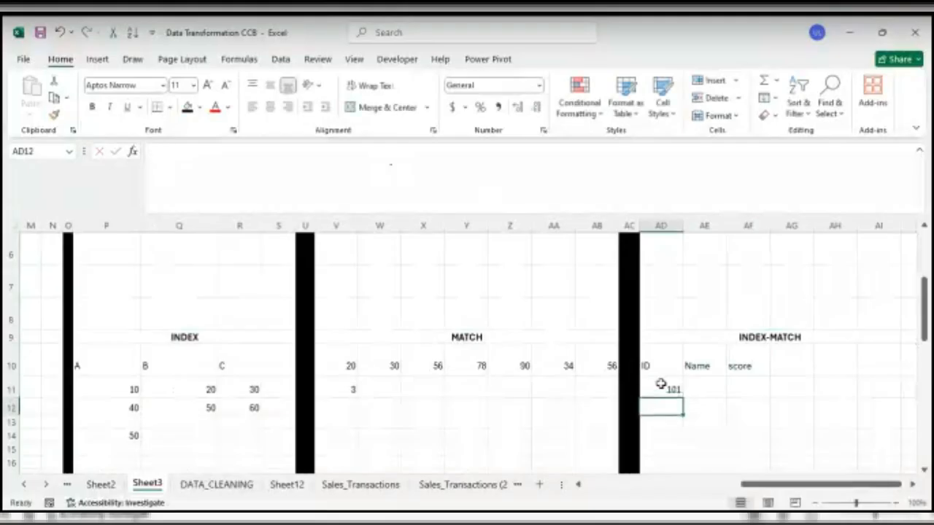
text(102)
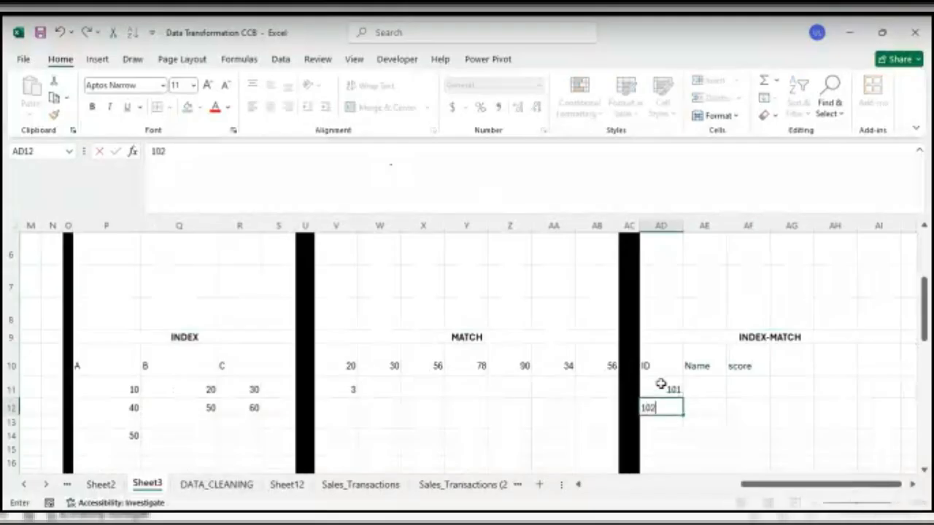
key(Return)
text(103)
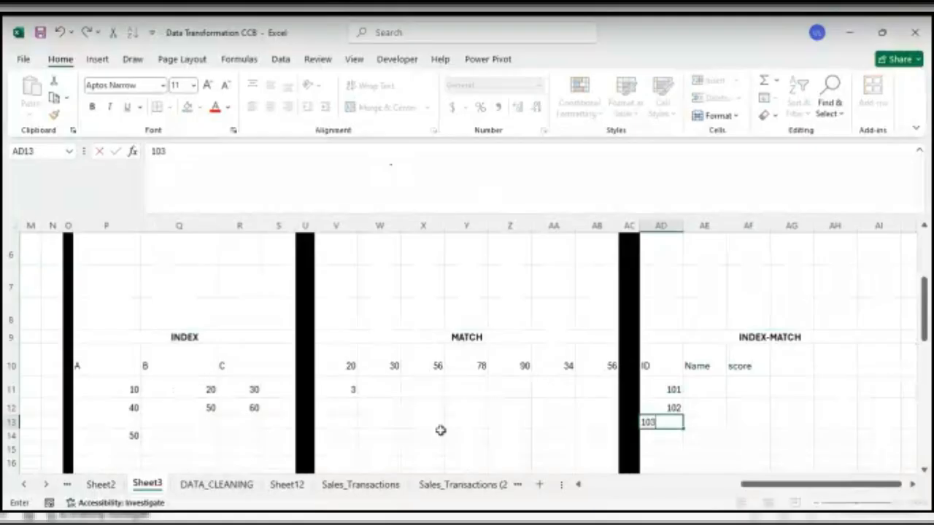
click(276, 439)
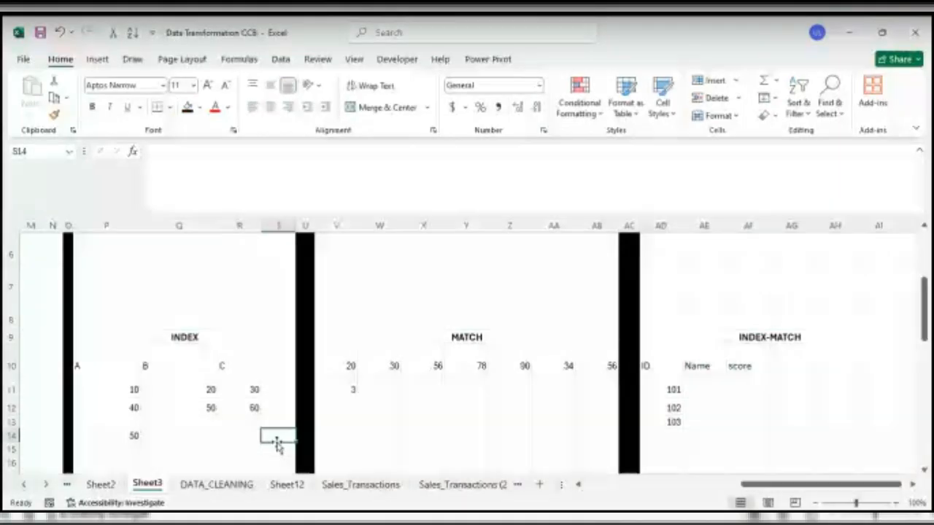
Copy the student names and scores from B11:C13 of the VLOOKUP table into AE11:AF13 beside the IDs.
scroll(546, 455, up, 1)
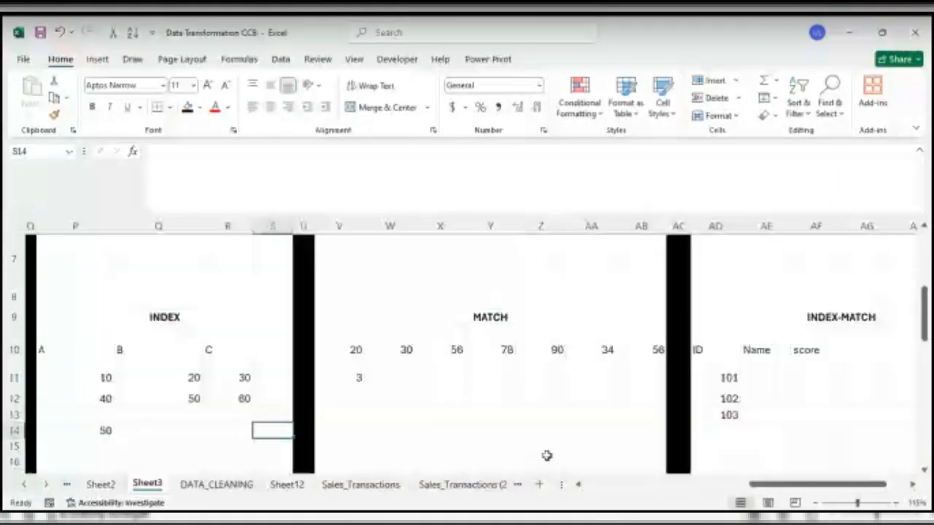
scroll(234, 379, left, 5)
drag(310, 377, 536, 410)
key(ctrl+c)
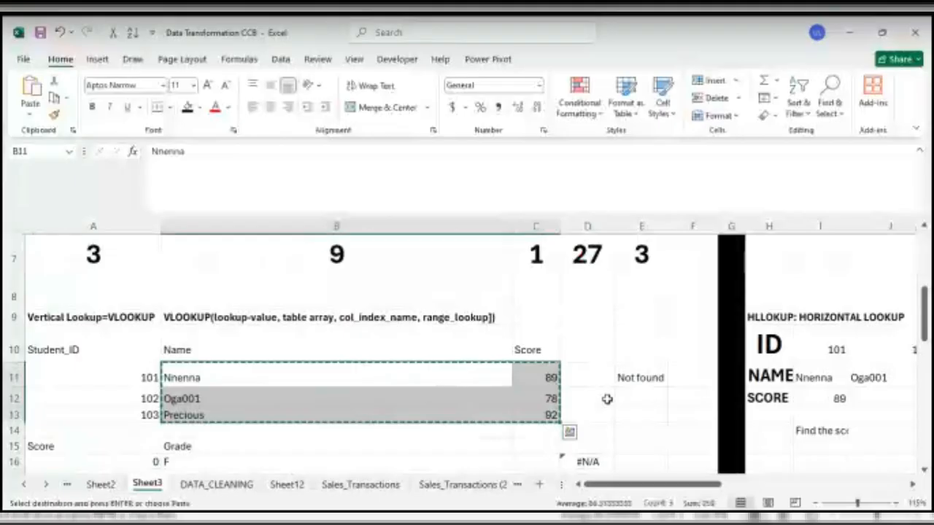
scroll(607, 399, right, 10)
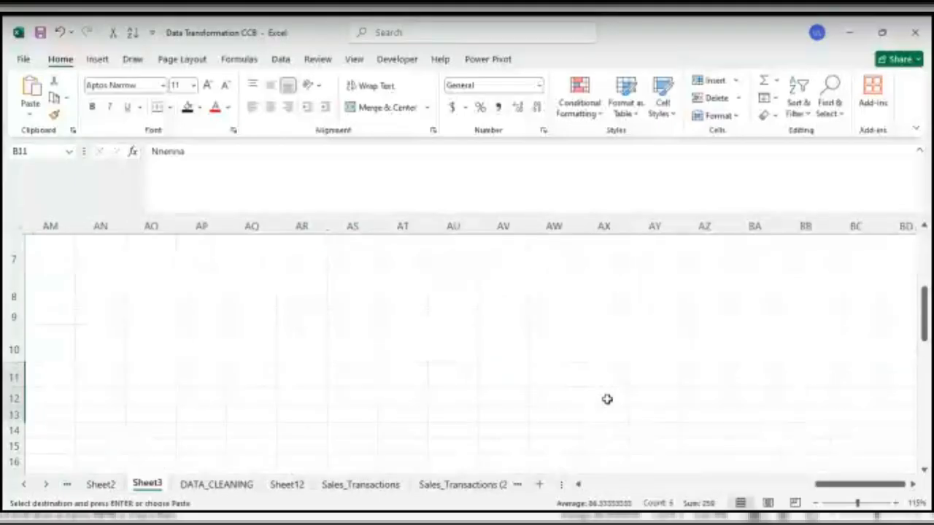
scroll(607, 399, left, 9)
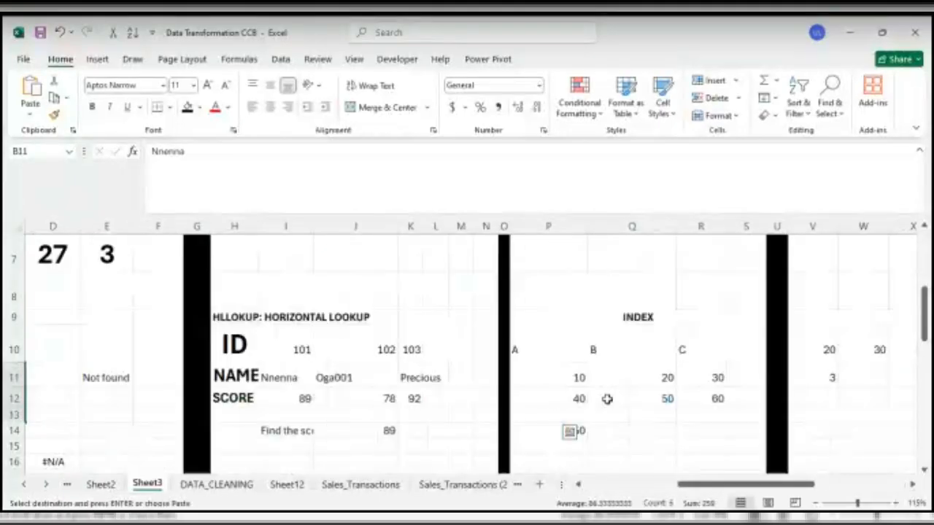
scroll(607, 399, right, 7)
click(156, 377)
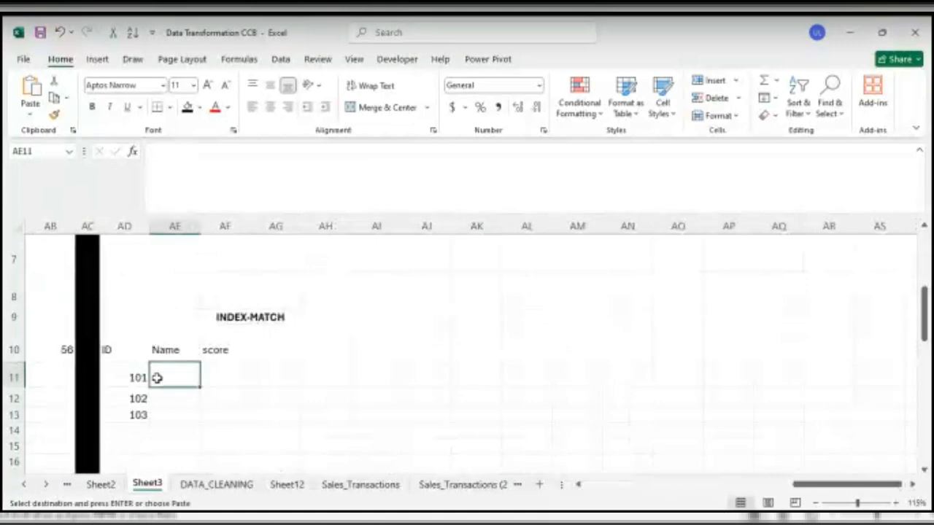
key(ctrl+v)
click(309, 374)
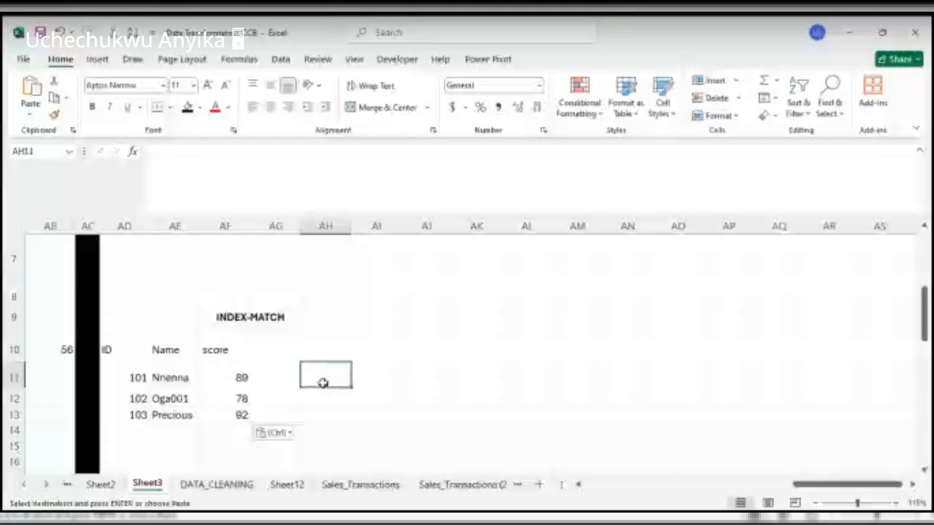
Enter an INDEX formula in AH11 on AF11:AF13, with MATCH finding the third student's quoted name in AE11:AE13, match type 0.
click(321, 382)
text(=in)
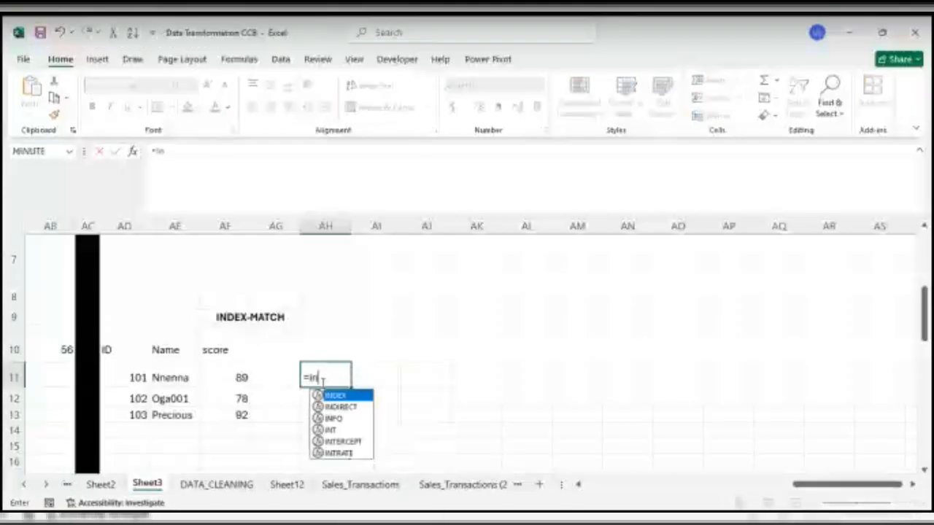
text(dex)
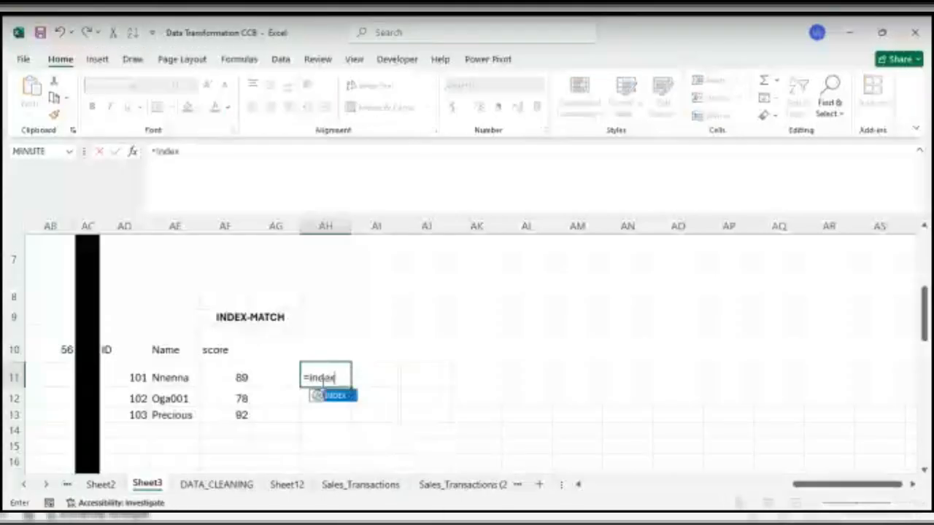
text(()
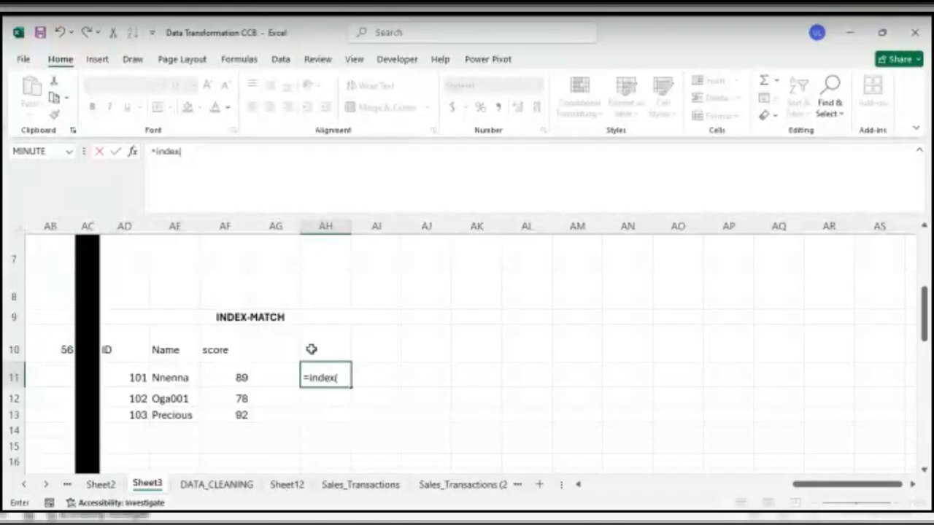
drag(239, 368, 230, 414)
text(, ma)
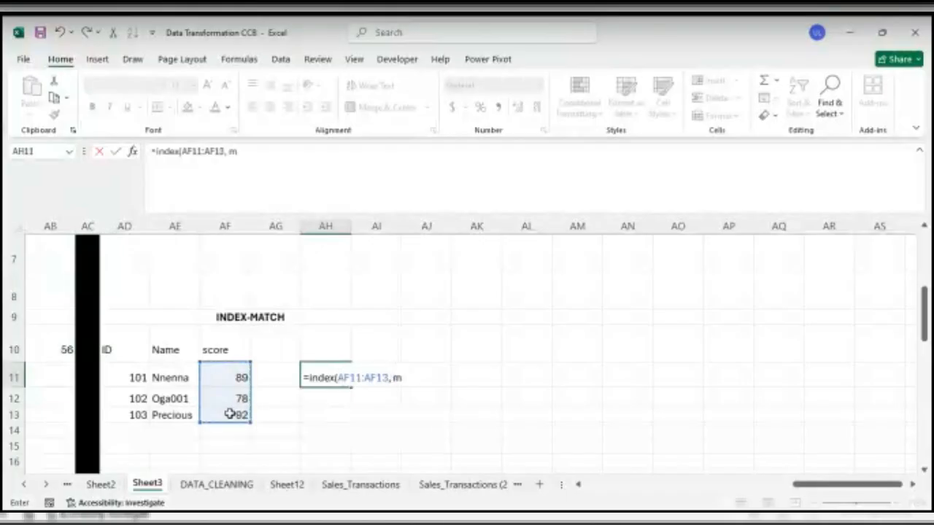
text(tch()
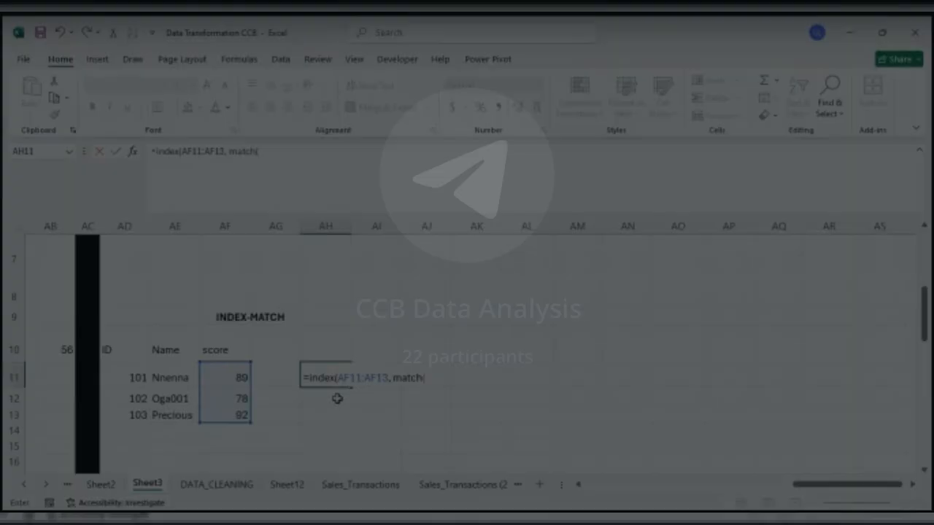
text("Pre)
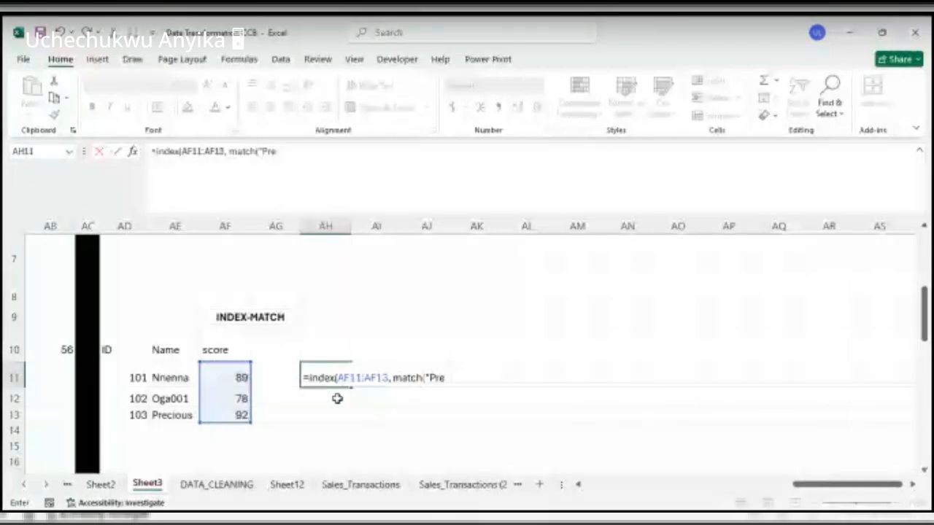
text(cious",AE10:AE13)
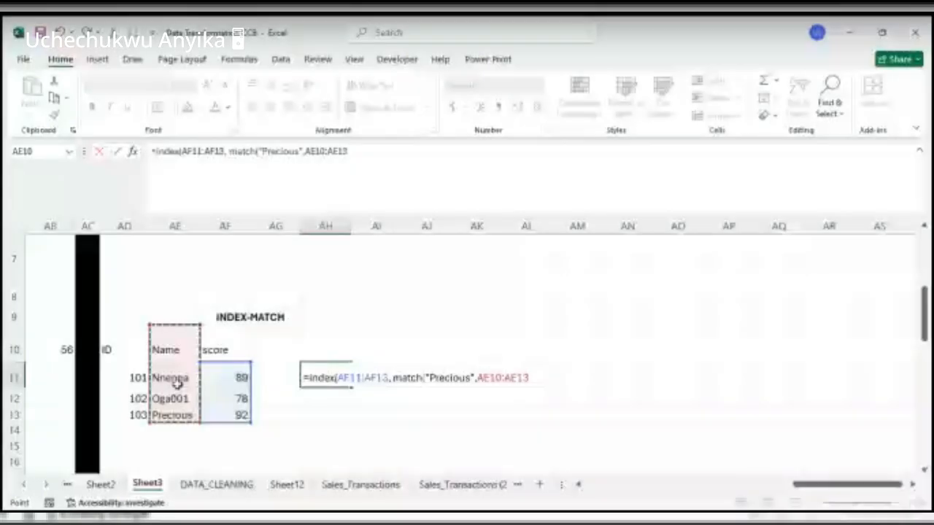
drag(177, 379, 179, 414)
text(,)
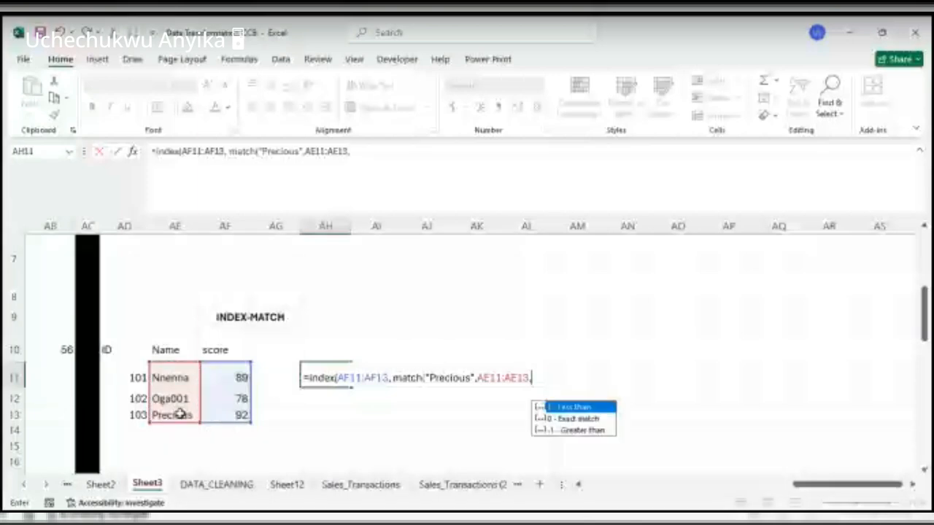
text(0)))
key(Return)
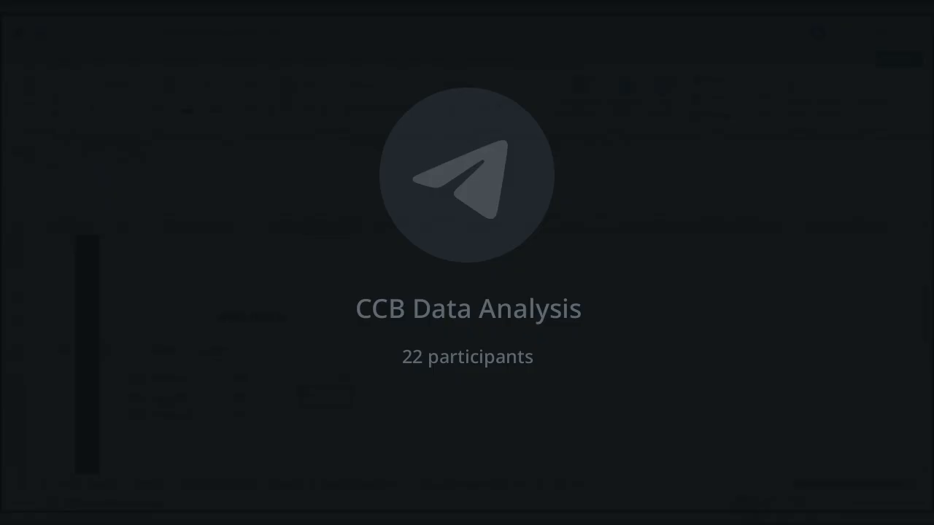
key(Up)
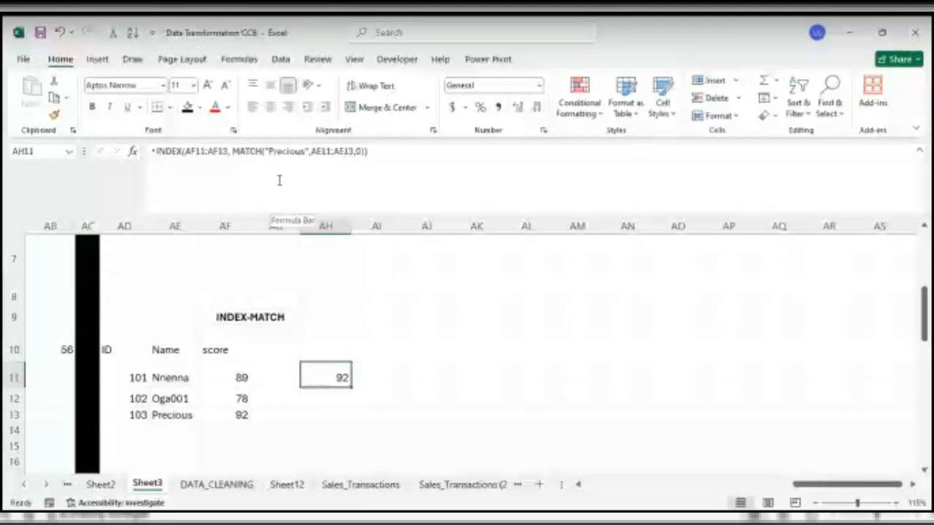
click(279, 180)
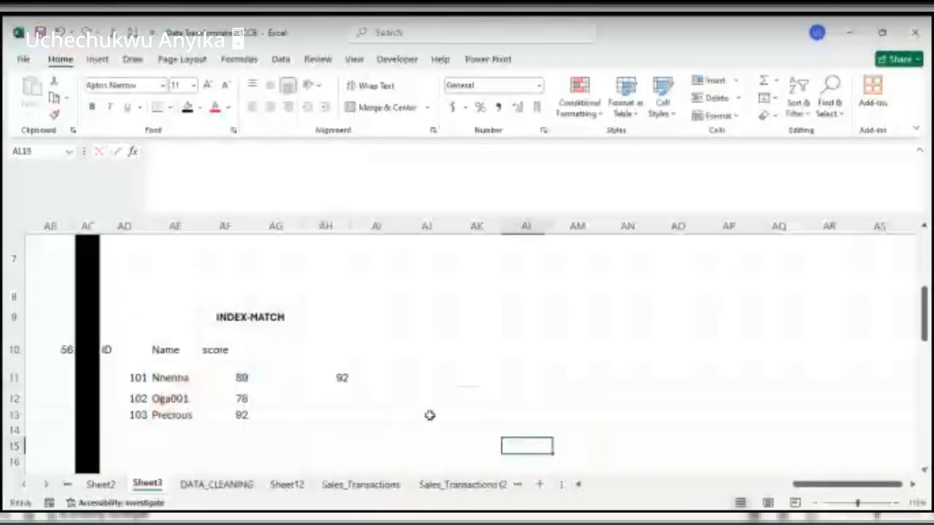
Write the INDEX expression index(af11:af13,3) in AH12 as plain text, without an equals sign.
click(341, 398)
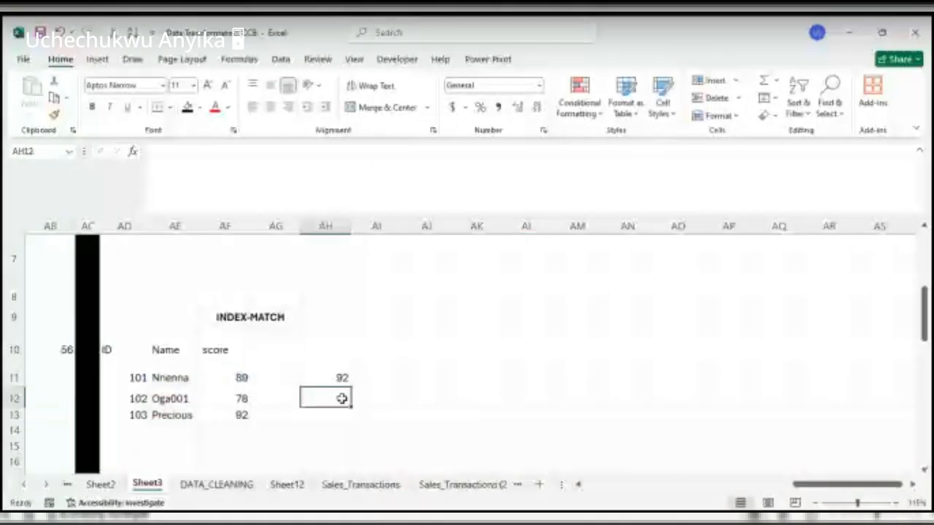
text(index()
click(236, 374)
drag(236, 374, 241, 412)
click(338, 400)
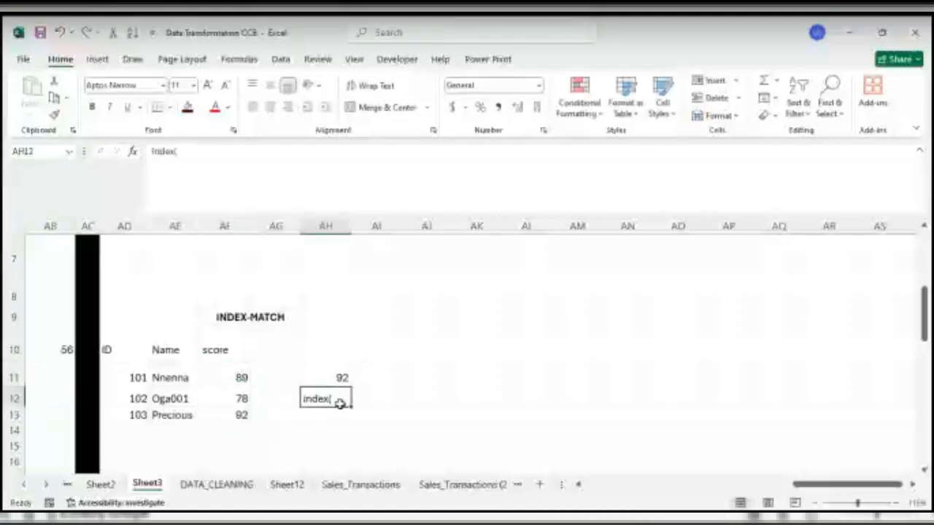
double_click(340, 403)
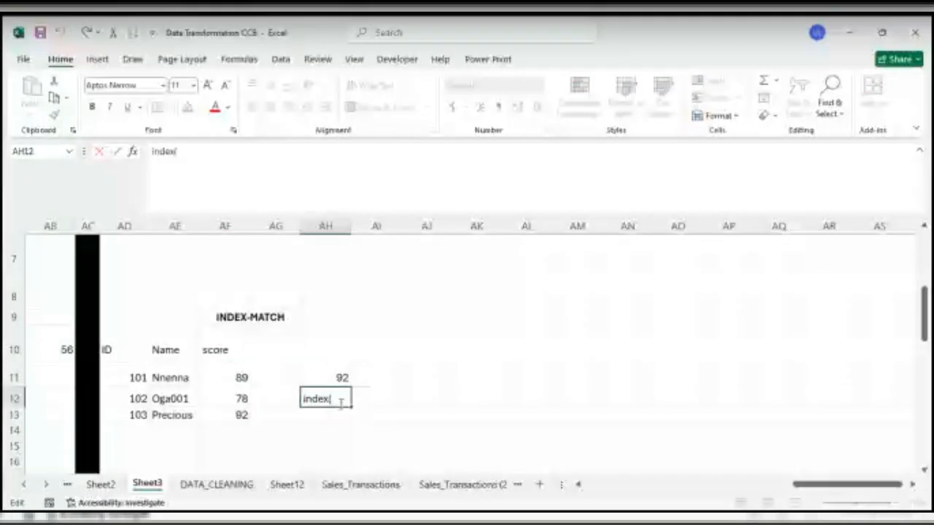
text(af11:a)
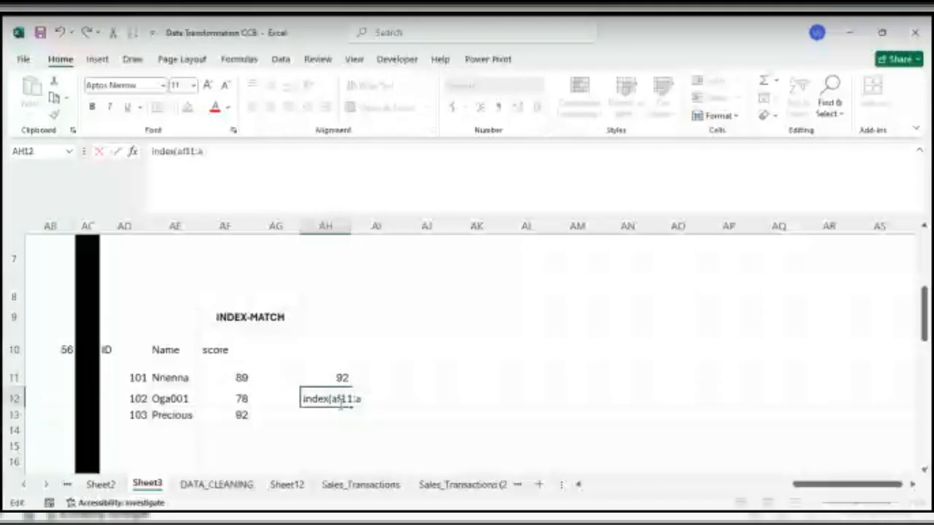
text(f)
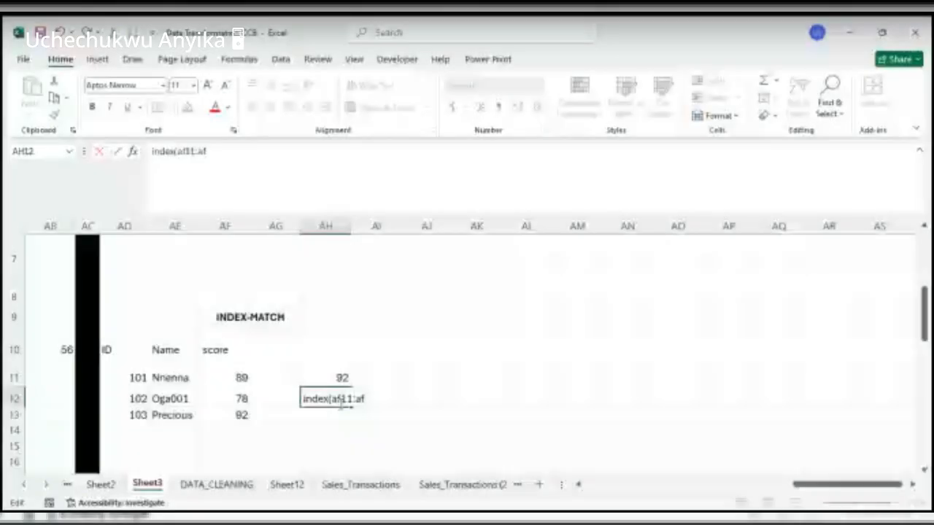
text(13,)
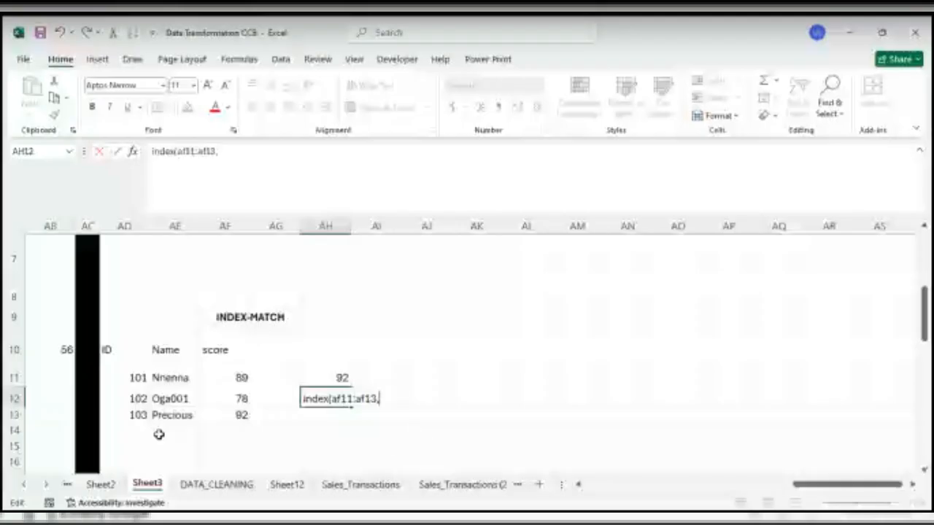
text(3))
key(Return)
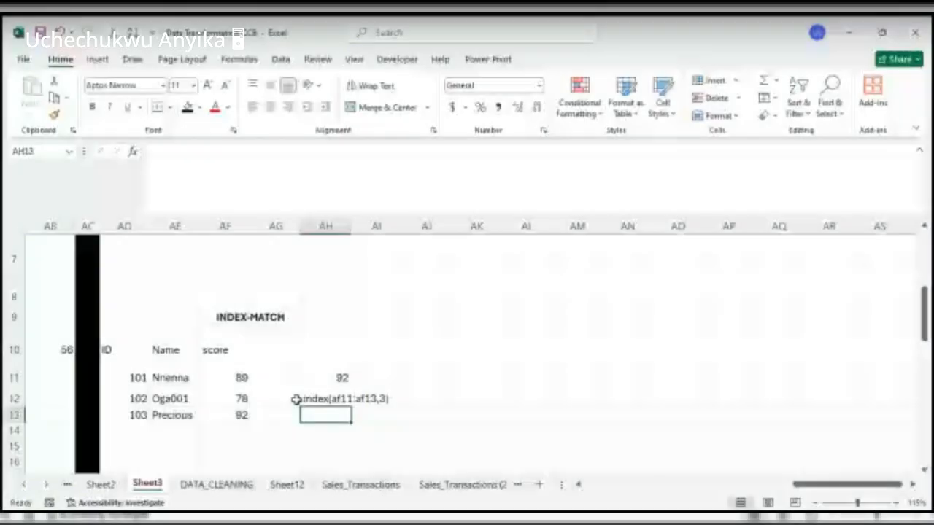
Examine the combined INDEX and MATCH formula in AH11, the score range it uses, and the INDEX text in AH12.
click(319, 385)
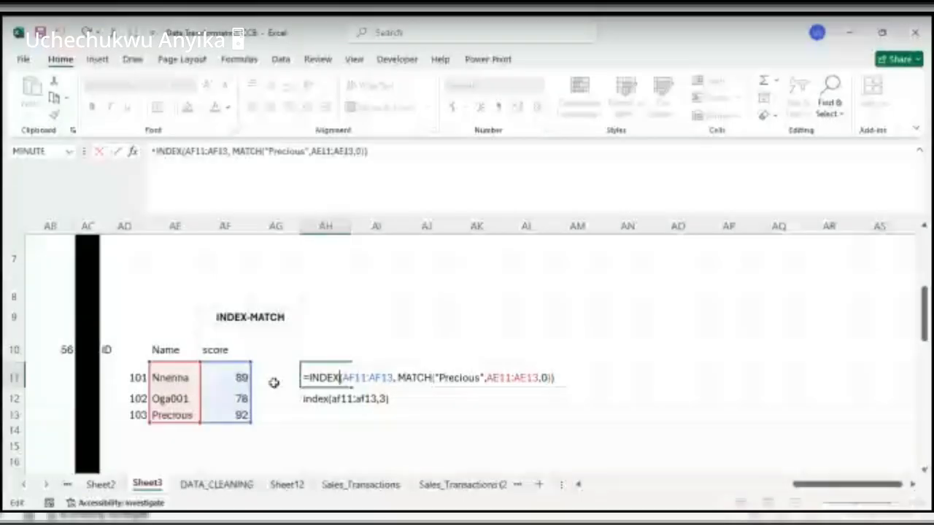
drag(228, 377, 232, 426)
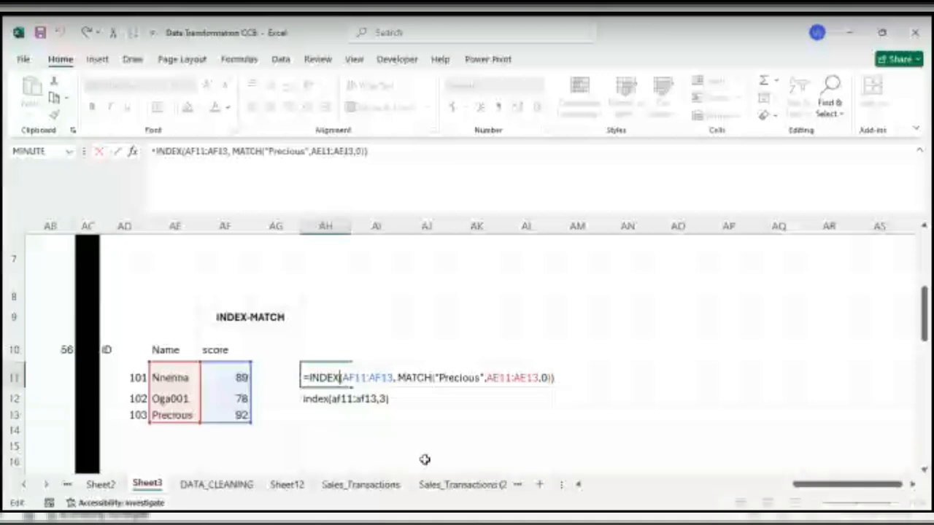
click(358, 445)
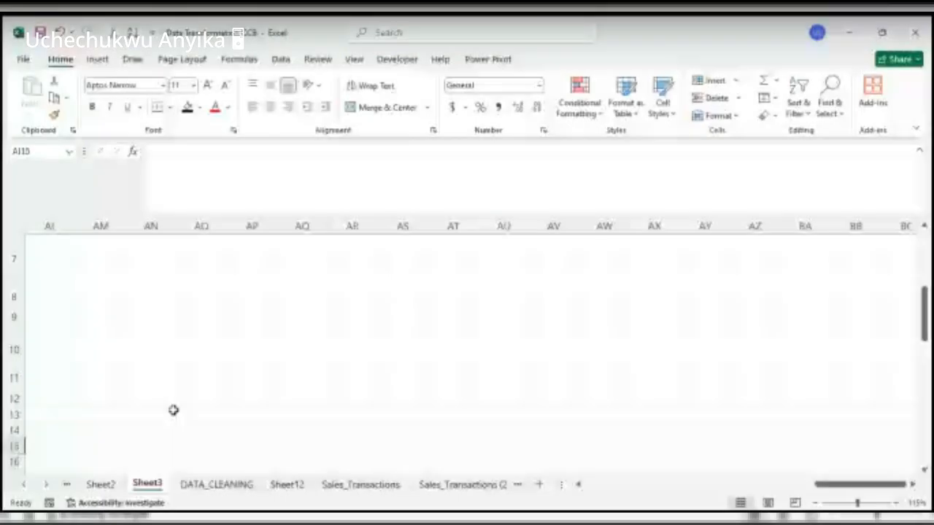
scroll(173, 410, left, 9)
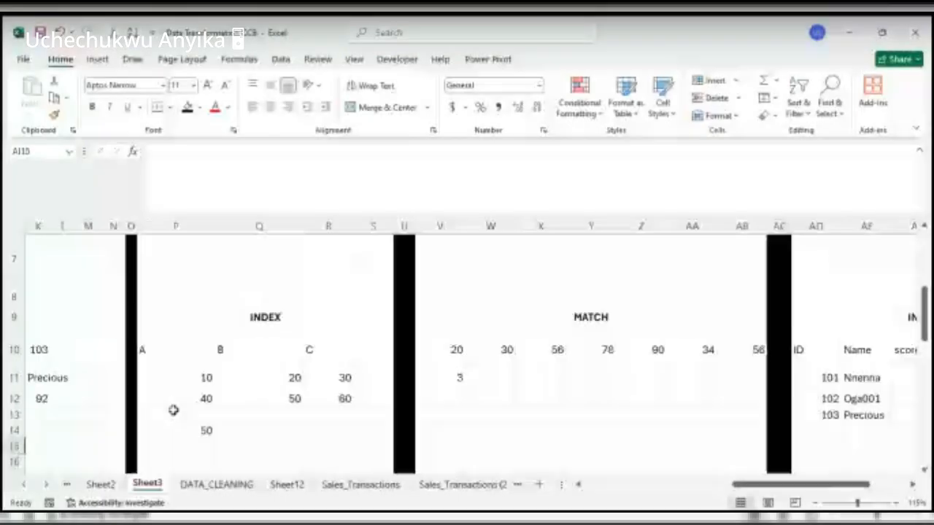
scroll(173, 410, right, 8)
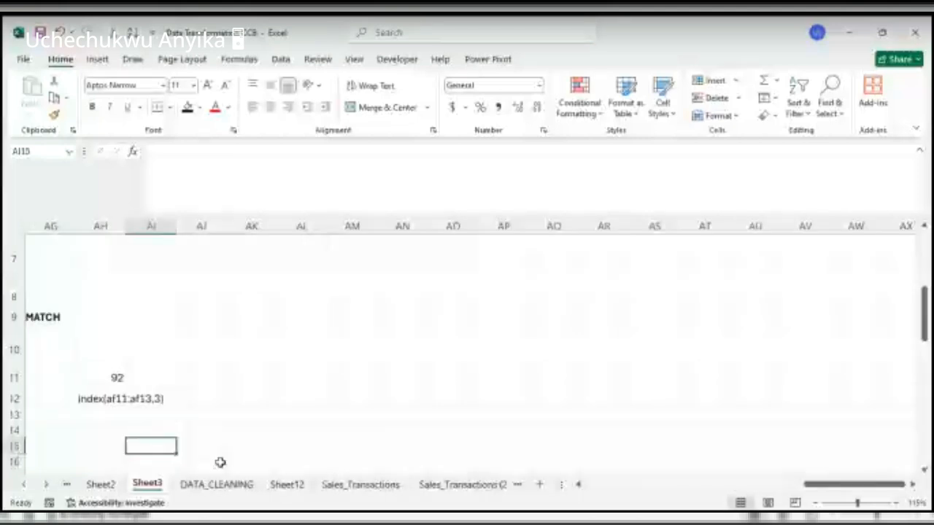
scroll(122, 401, left, 2)
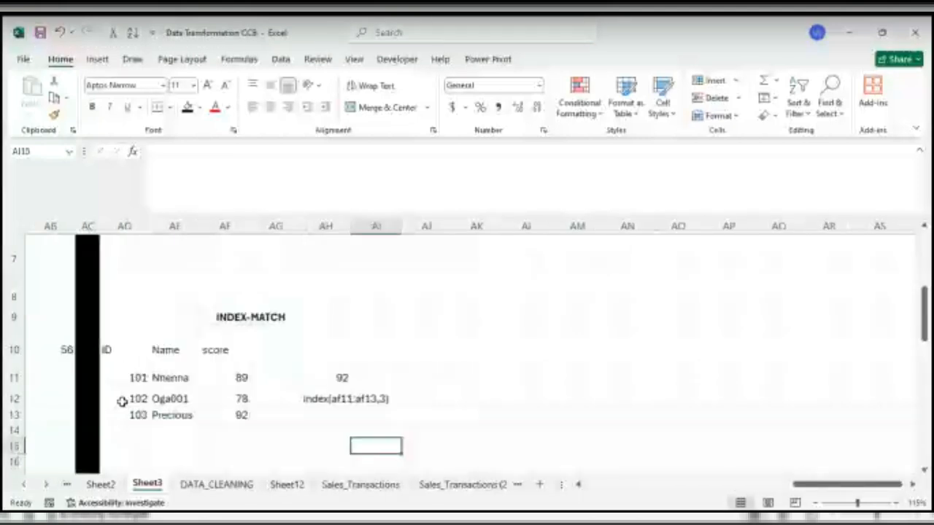
scroll(122, 400, left, 2)
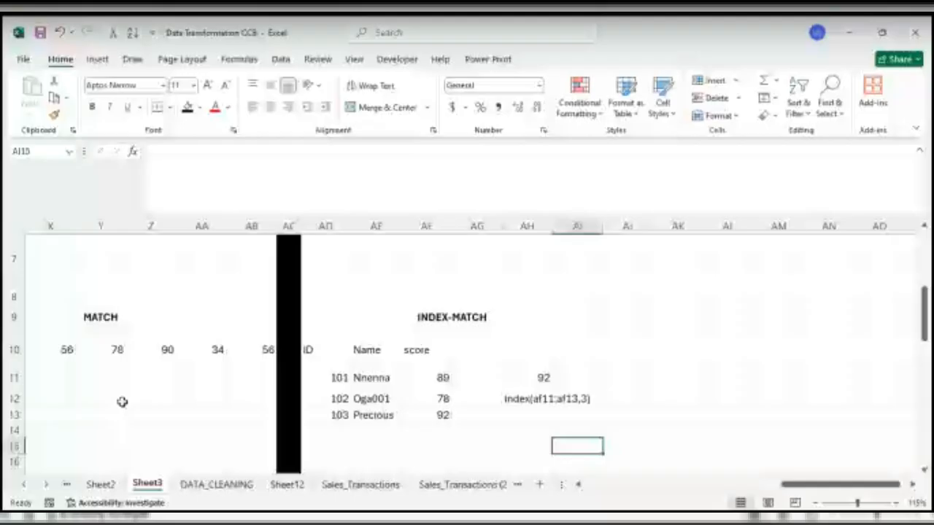
scroll(271, 441, right, 1)
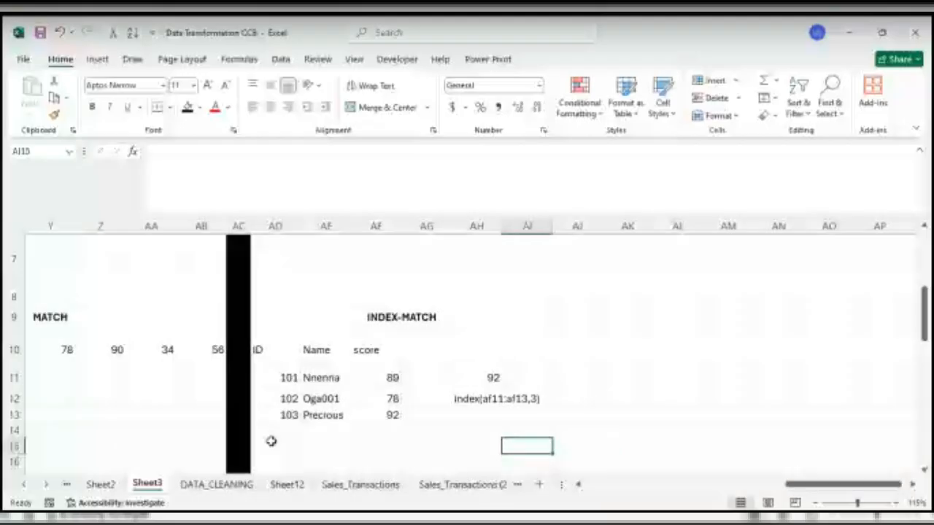
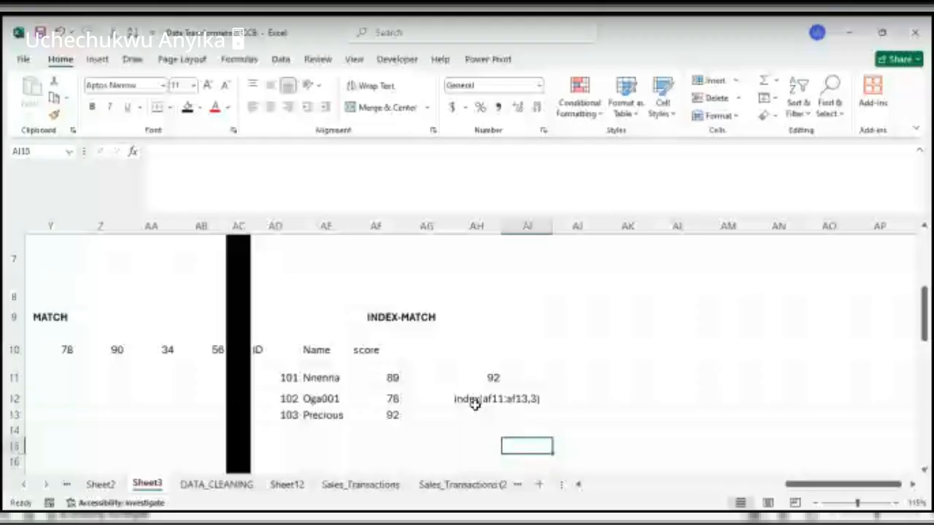
double_click(487, 377)
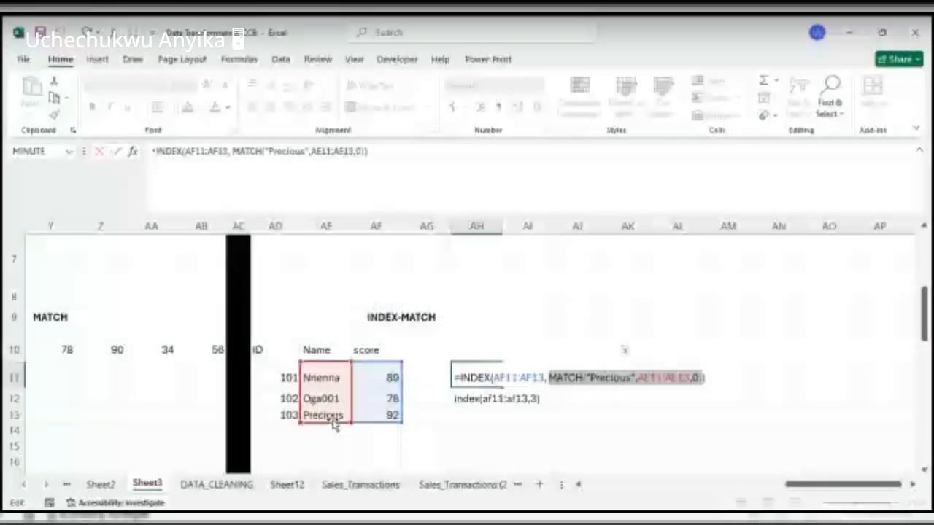
key(Return)
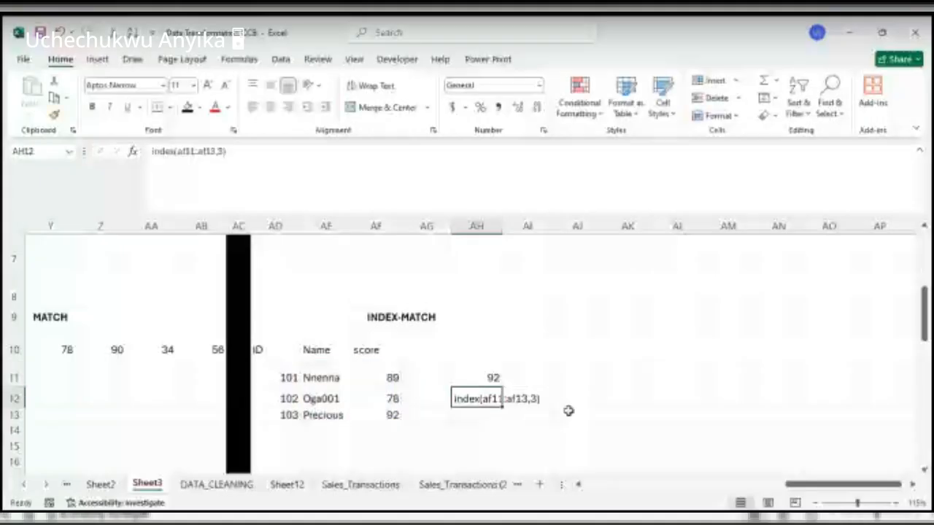
double_click(478, 405)
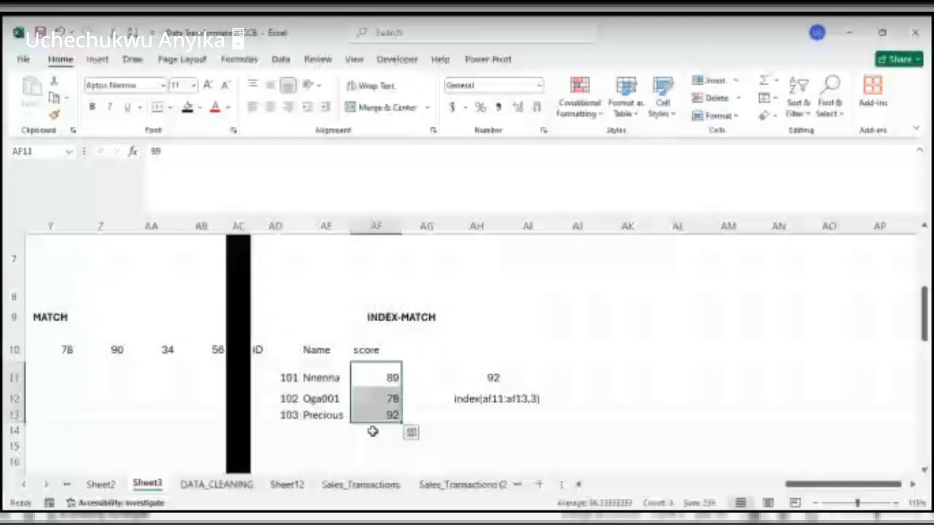
click(426, 415)
Enter an INDEX formula in AH13 on AD11:AD13, with MATCH finding the first student's quoted name in AE11:AE13, match type 0.
click(471, 414)
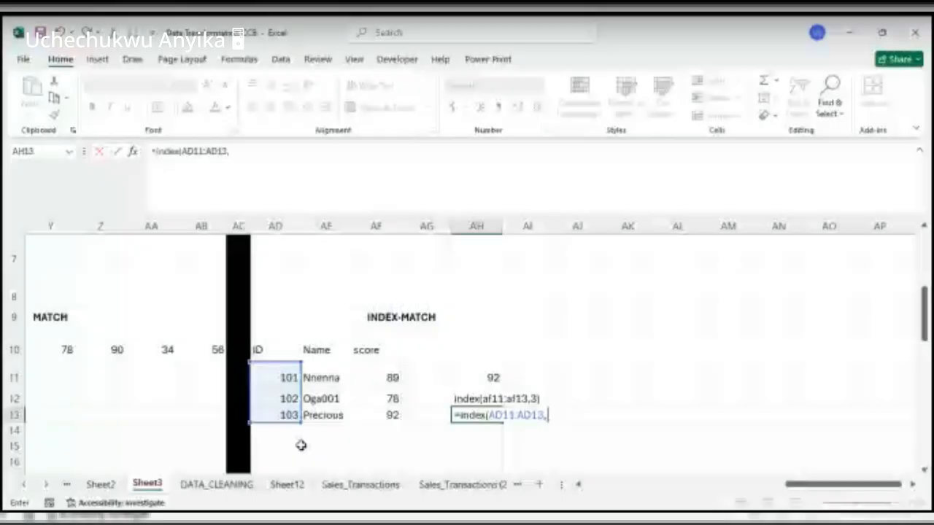
text(3, match("Nnenna",AE11:AE13)
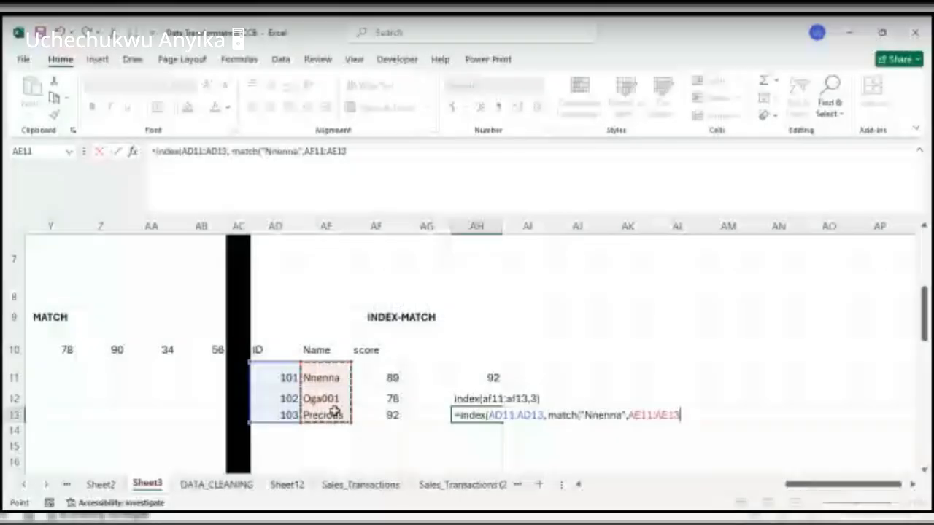
text(,)
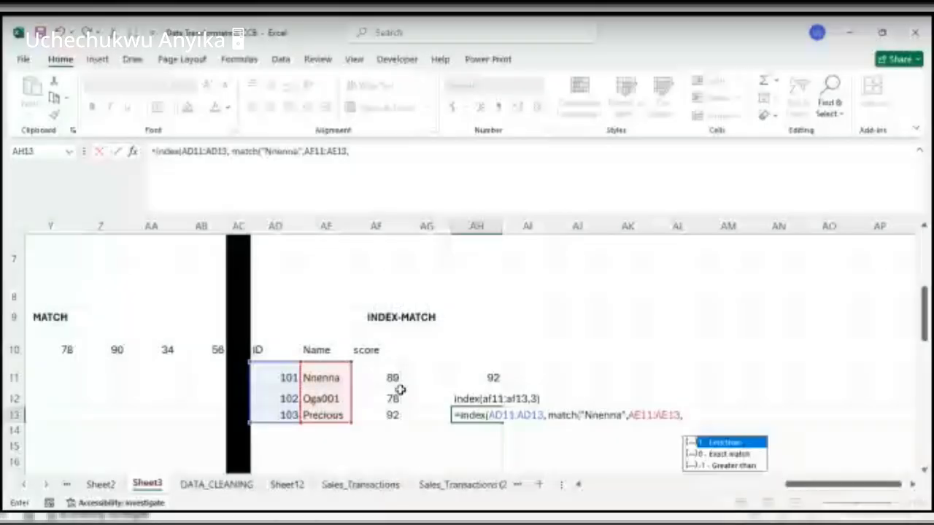
text(0)))
key(Up)
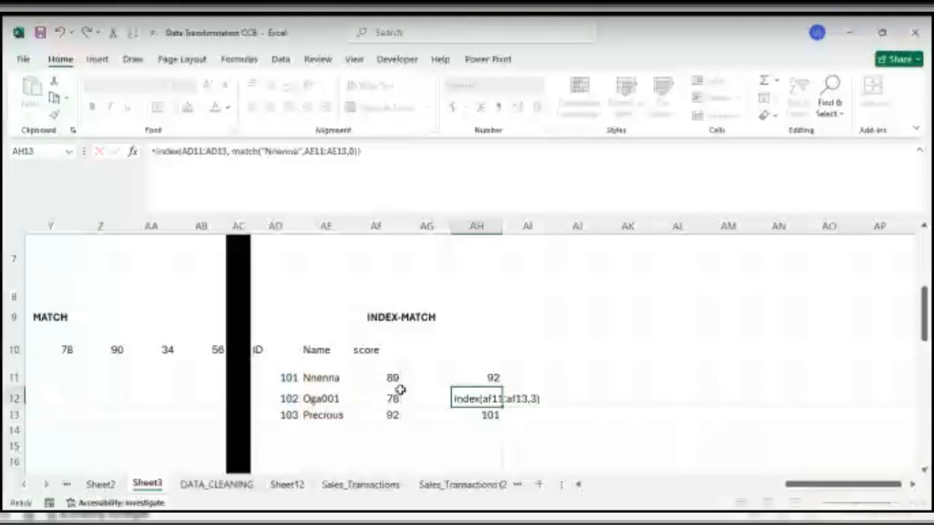
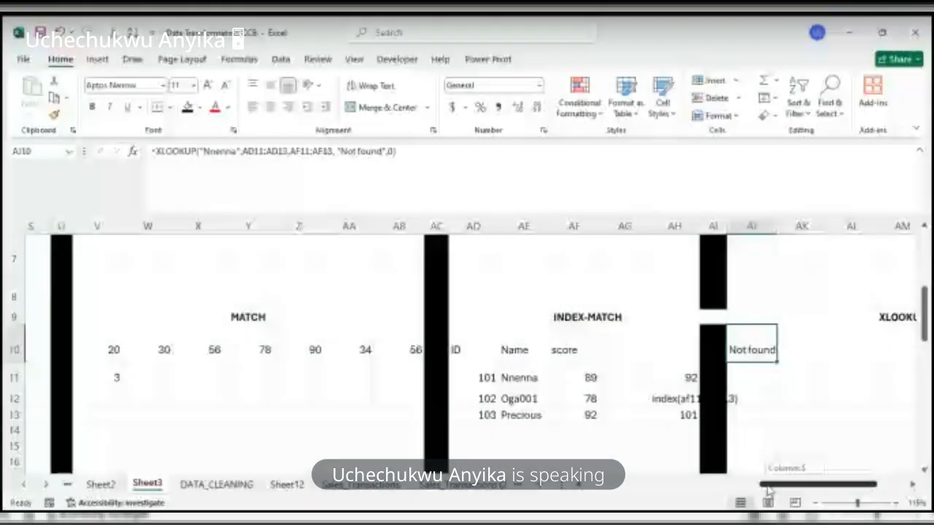
Delete all arguments of the XLOOKUP formula in AJ10, keeping only the function name and opening bracket.
drag(767, 491, 798, 489)
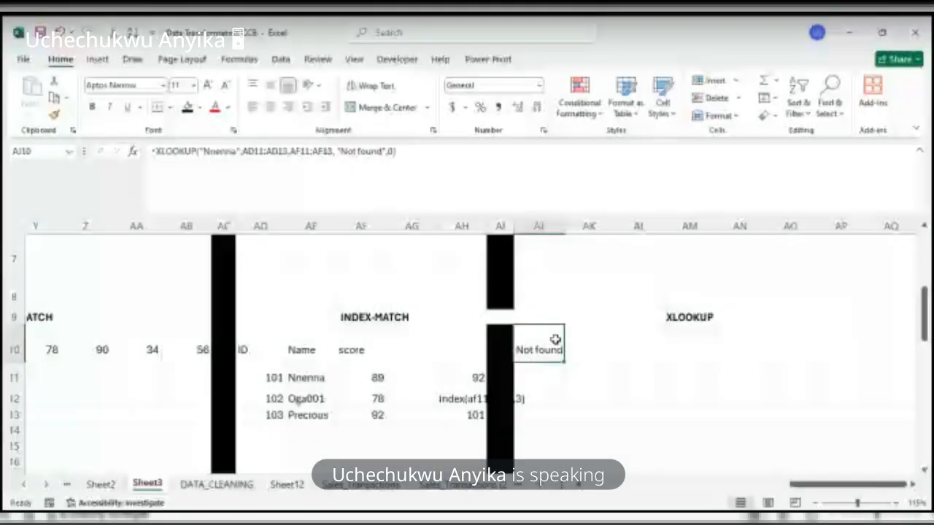
click(625, 348)
click(526, 353)
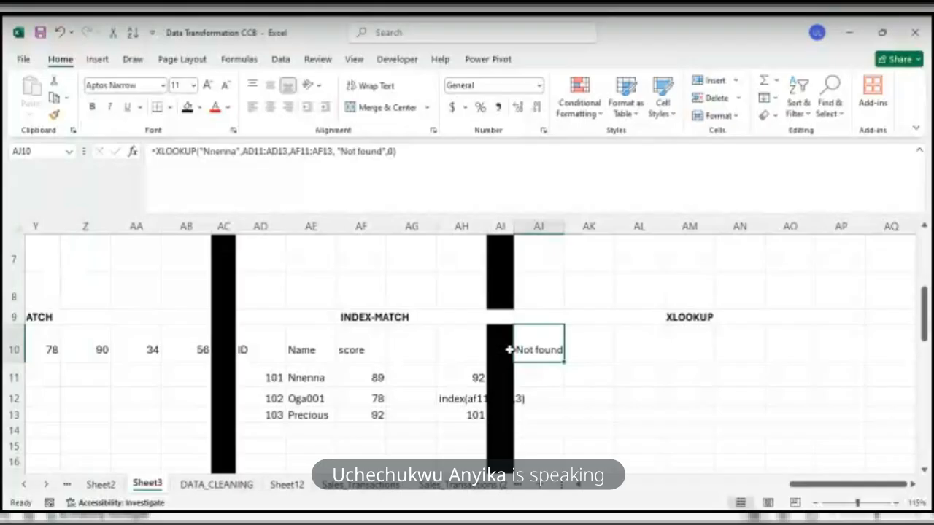
click(585, 348)
click(544, 350)
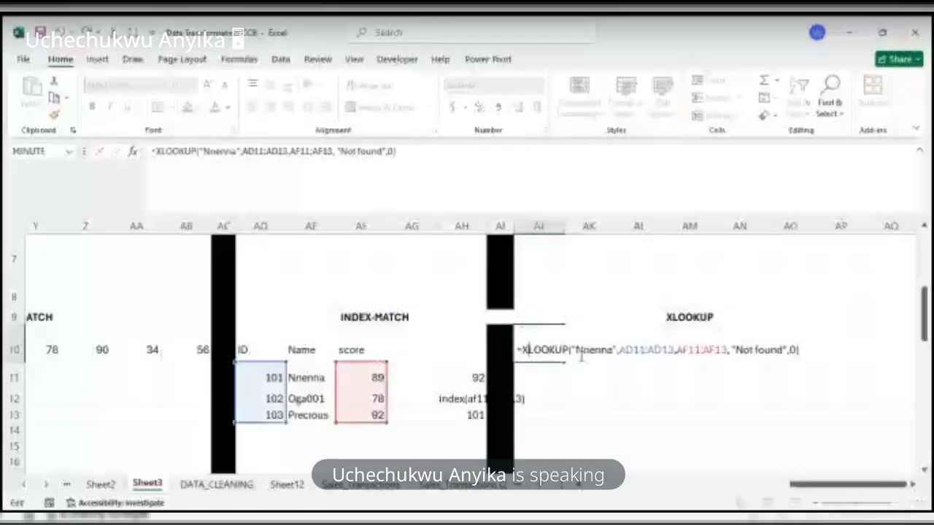
drag(573, 352, 800, 350)
key(BackSpace)
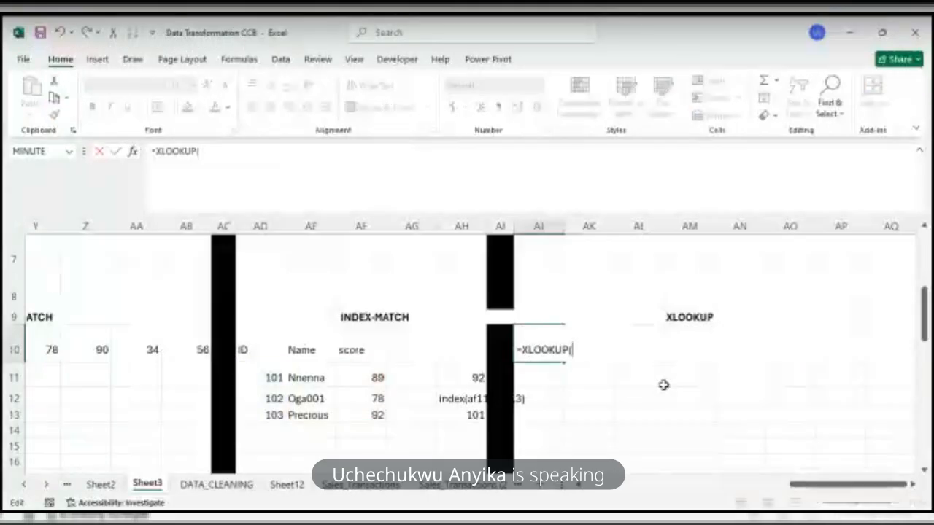
Give the XLOOKUP in AJ10 the lookup value 101, lookup range AD10:AD13 and return range AF10:AF13.
text(10)
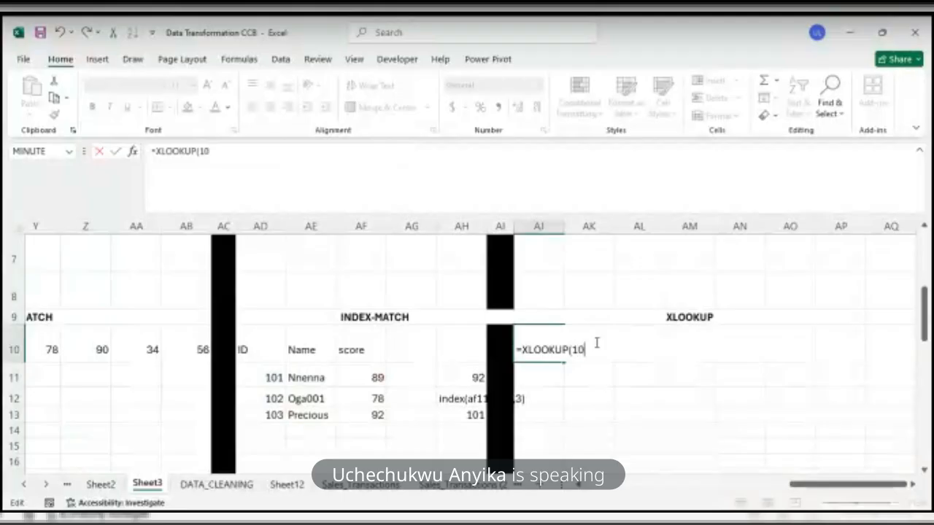
text(1,)
drag(267, 352, 268, 423)
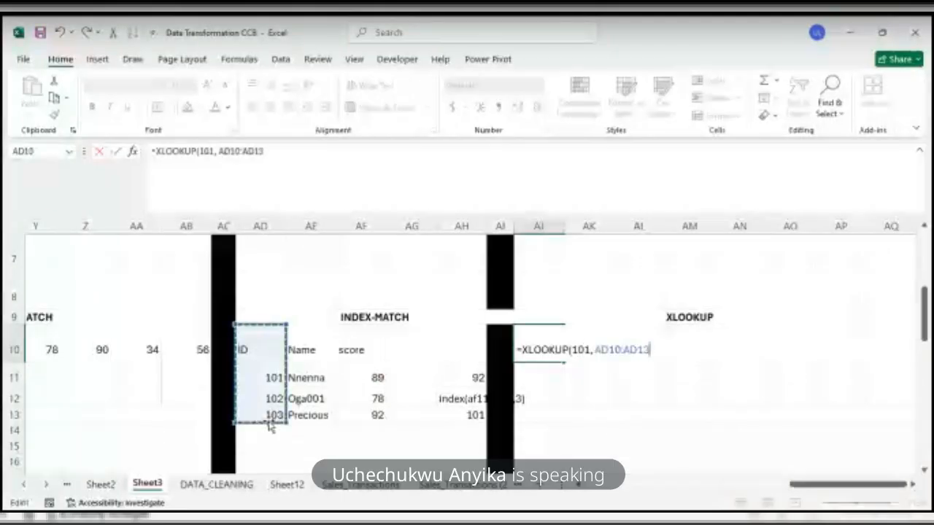
text(,)
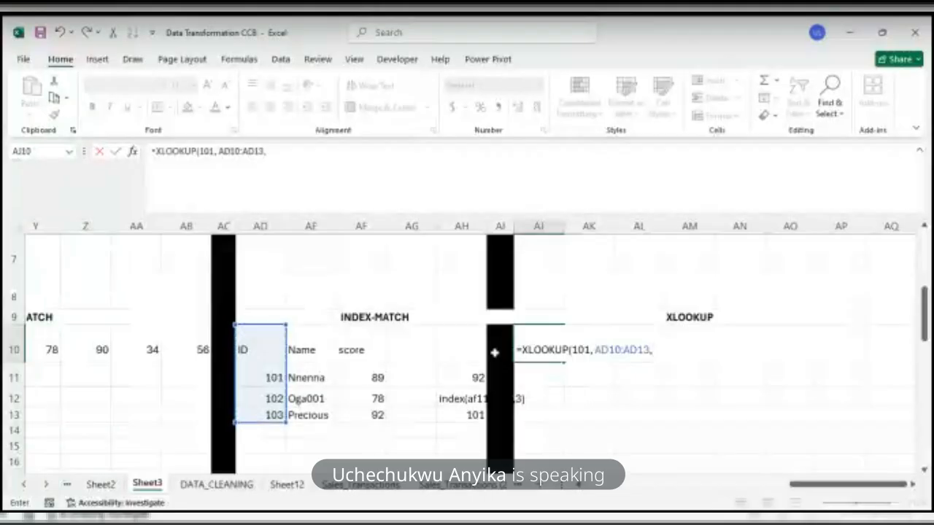
drag(371, 350, 370, 413)
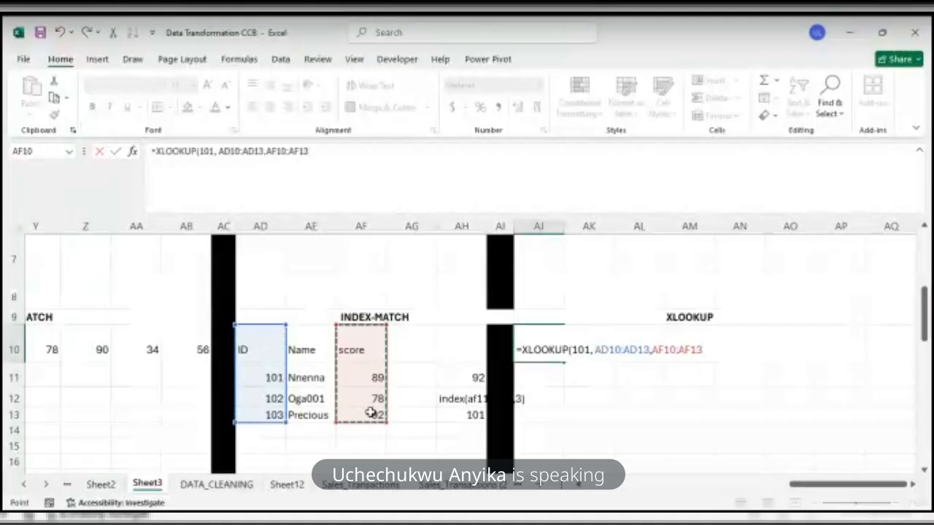
text(,)
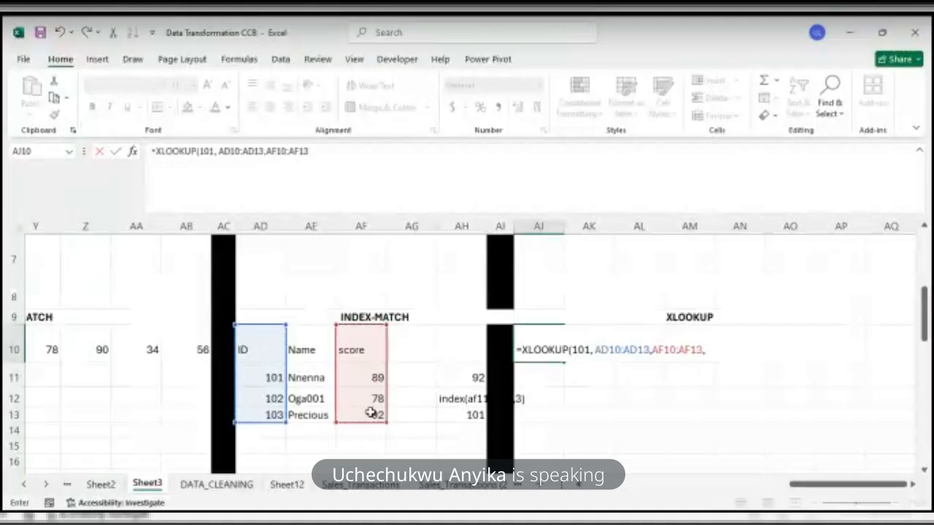
Complete the XLOOKUP in AJ10 with the if-not-found text "Not found" and exact match mode 0.
text( ")
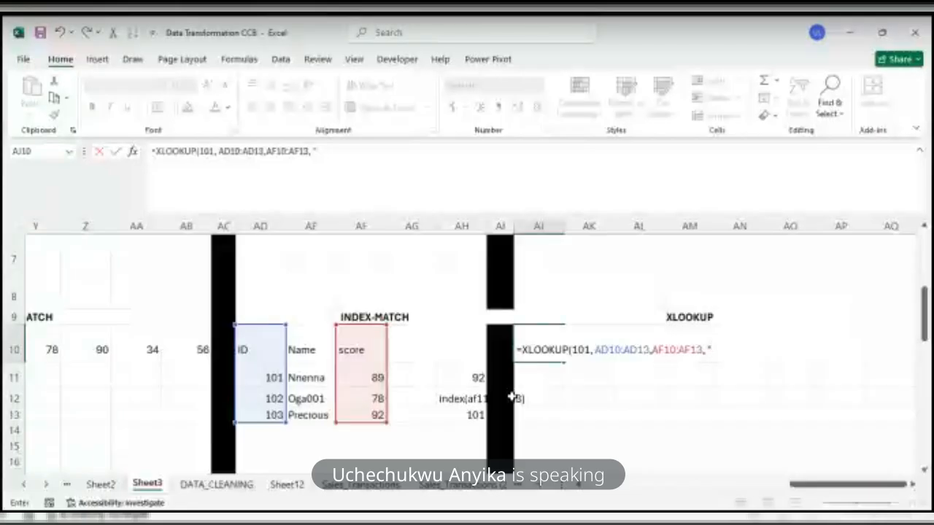
text(")
key(BackSpace)
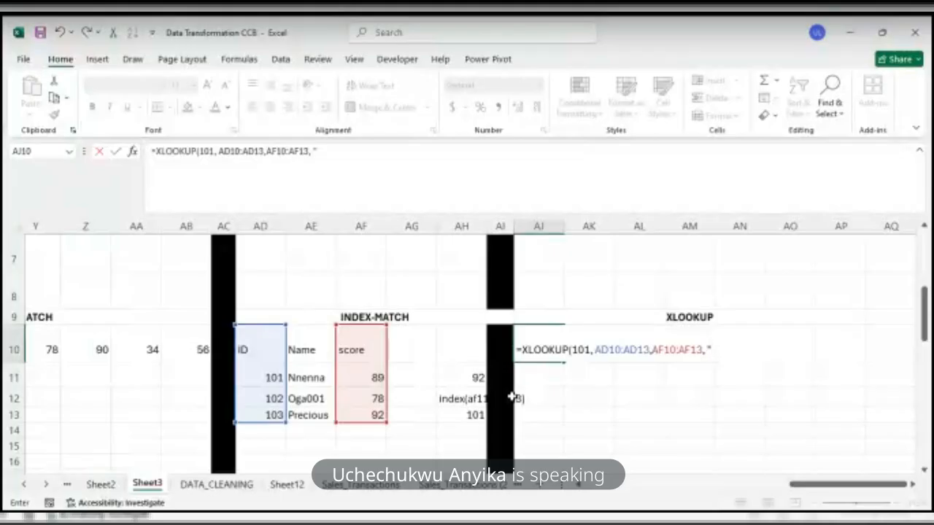
text(Not found)
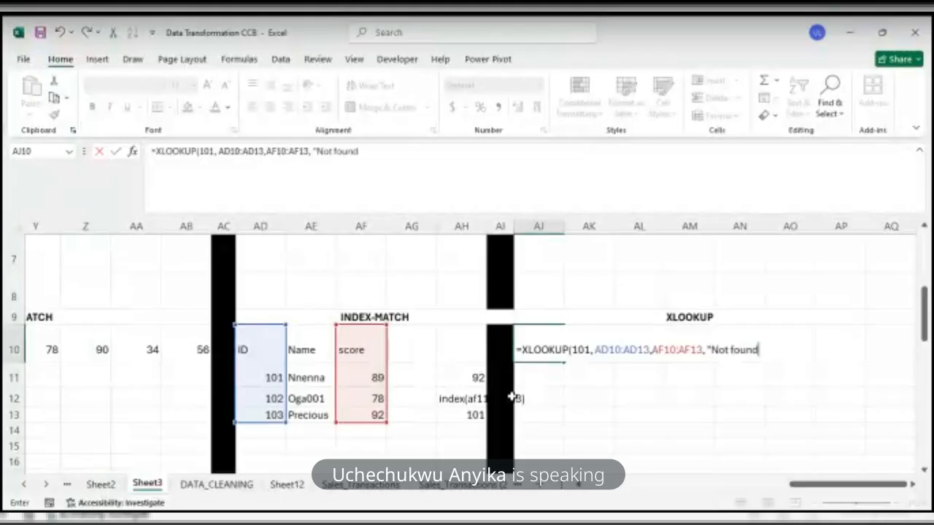
text(",)
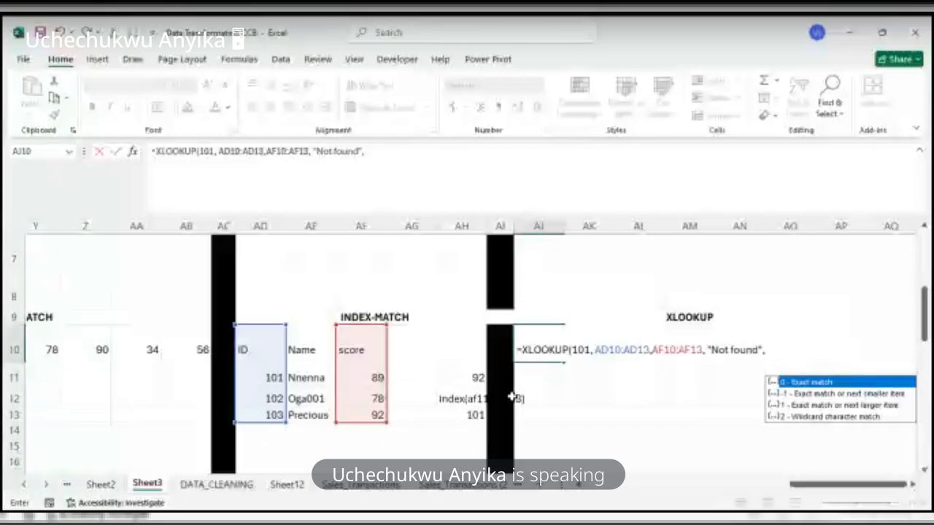
text(0)
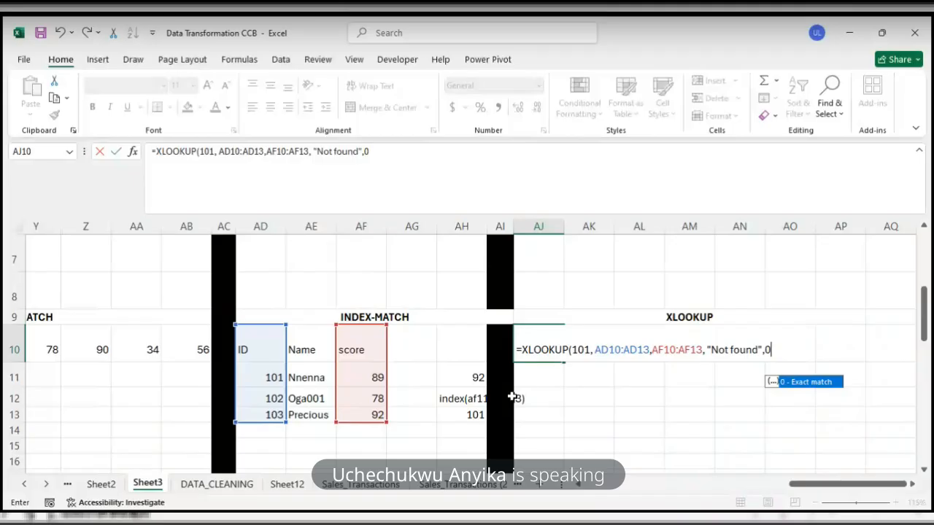
text())
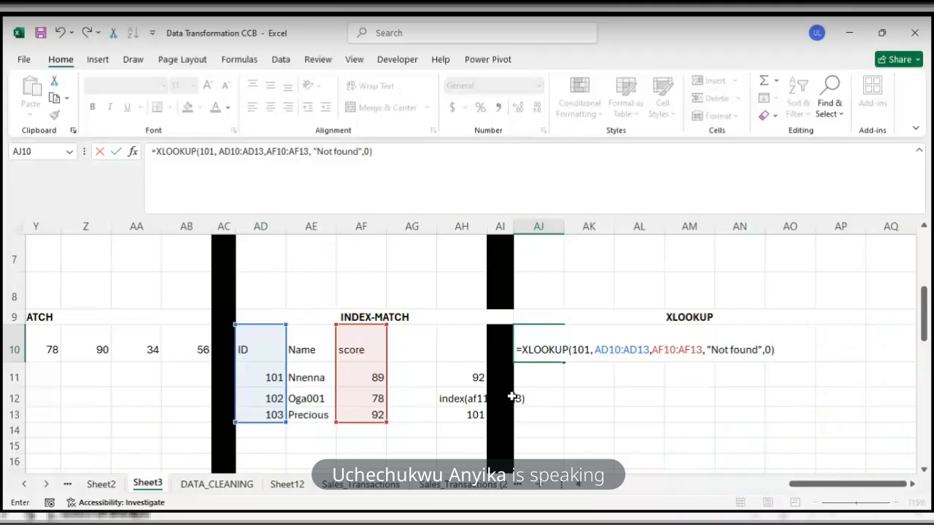
key(Return)
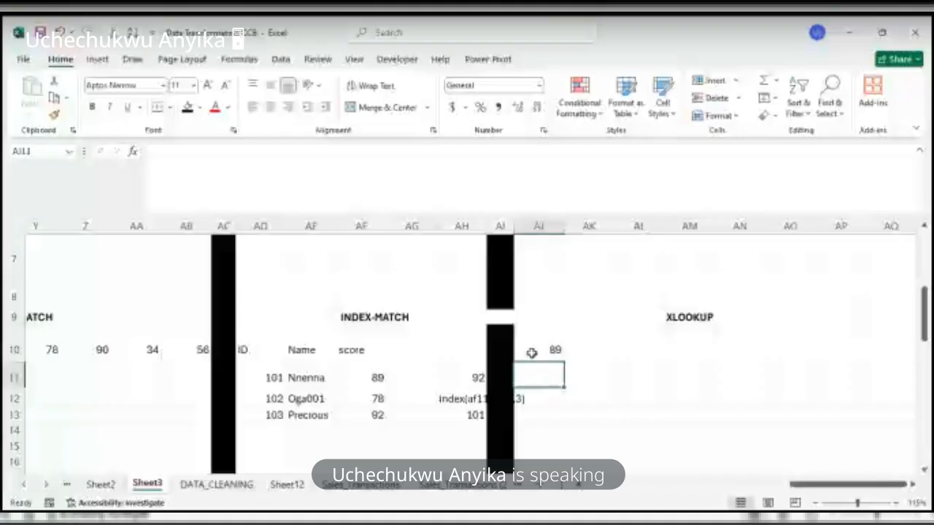
Replace the lookup value 101 in AJ10's XLOOKUP with the first student's name, without quotation marks.
double_click(532, 353)
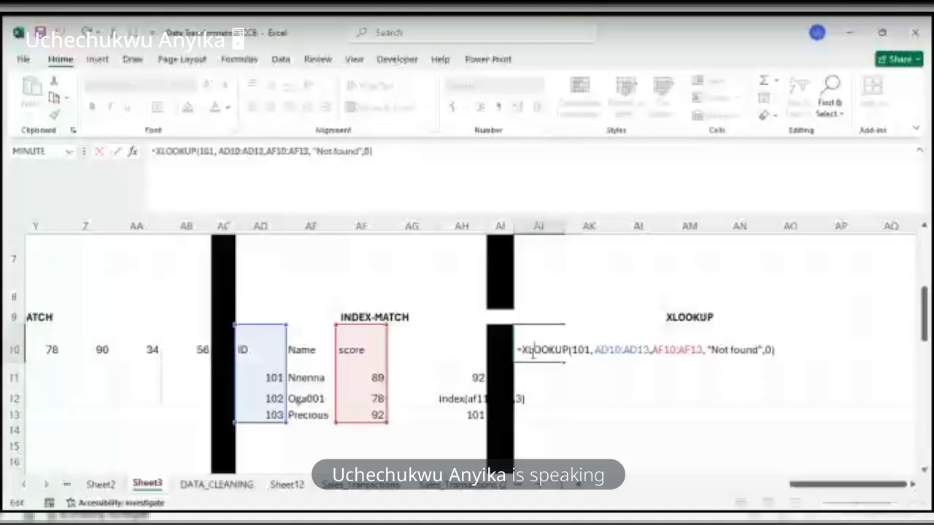
click(591, 355)
key(BackSpace)
key(BackSpace)
key(BackSpace)
text(NNen)
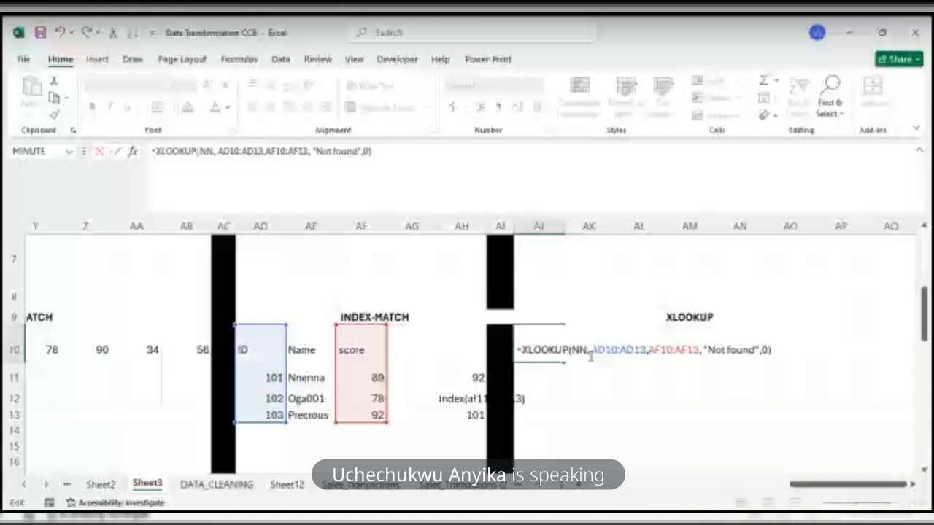
key(BackSpace)
key(BackSpace)
key(BackSpace)
text(nenn)
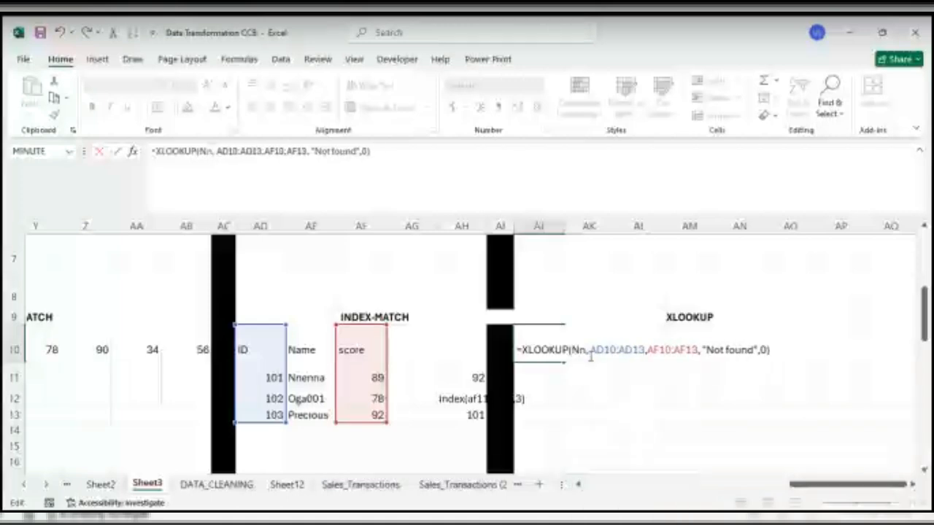
text(a)
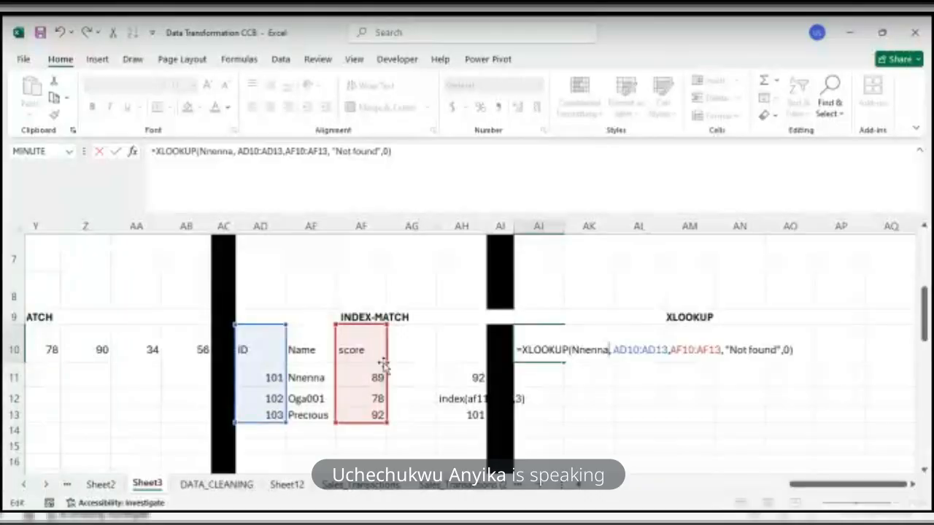
key(Return)
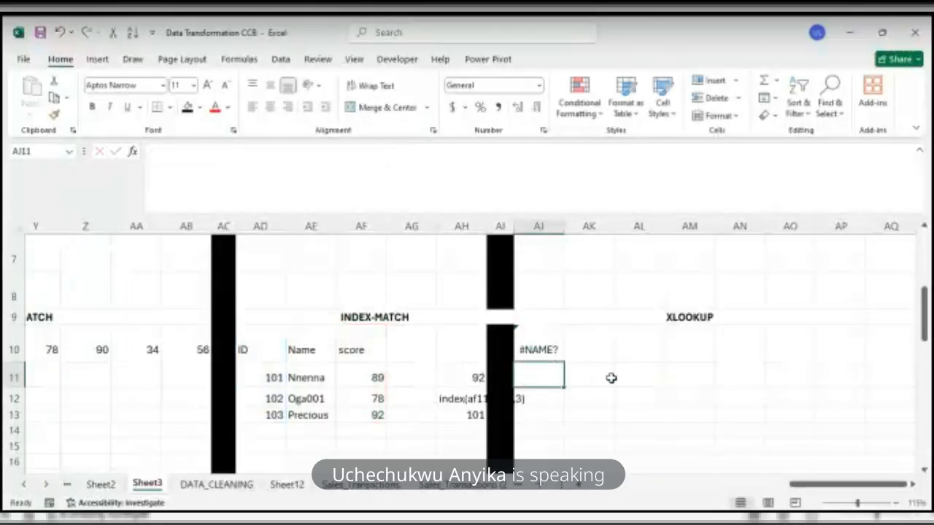
Enclose the student's name in AJ10's XLOOKUP formula in double quotation marks.
click(540, 351)
double_click(540, 351)
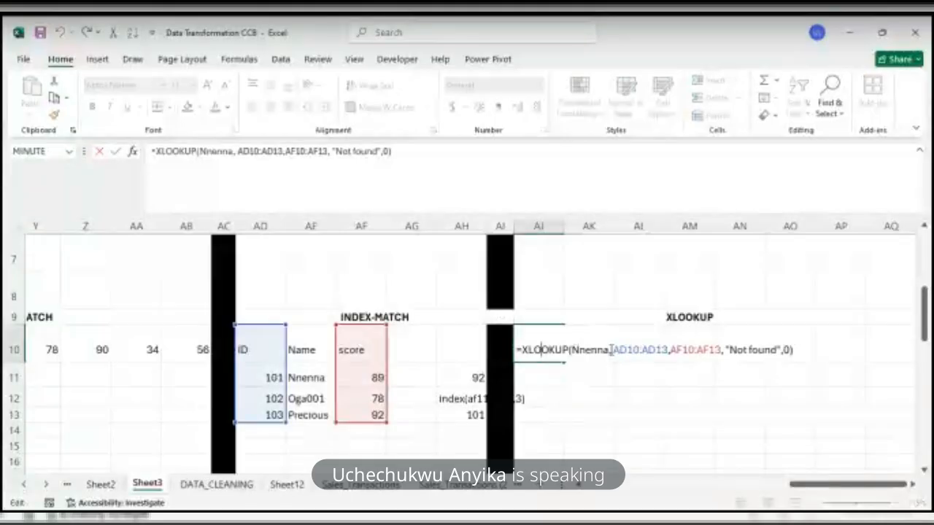
click(573, 350)
text(")
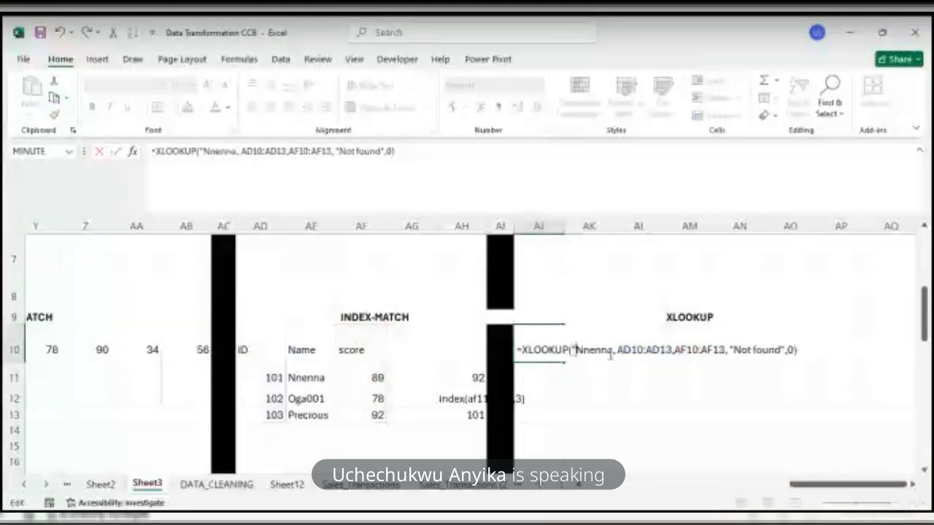
click(613, 350)
text(")
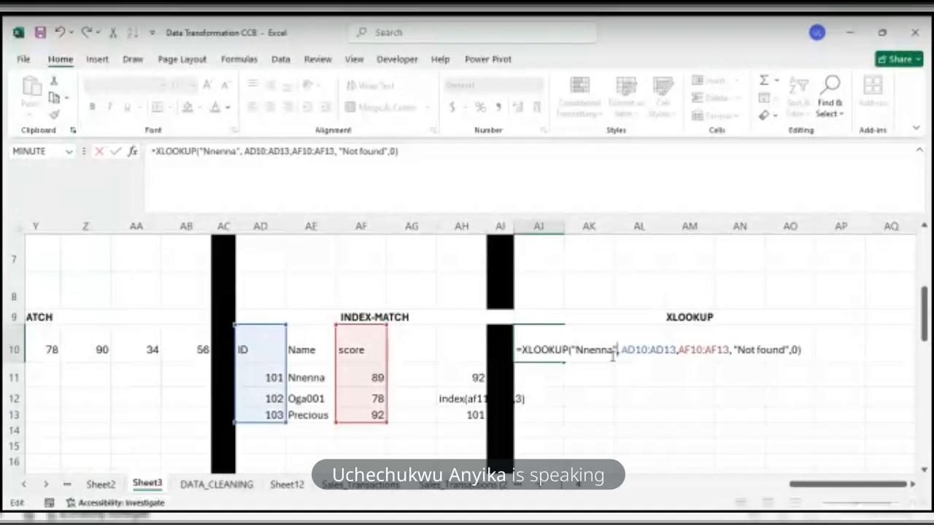
key(Return)
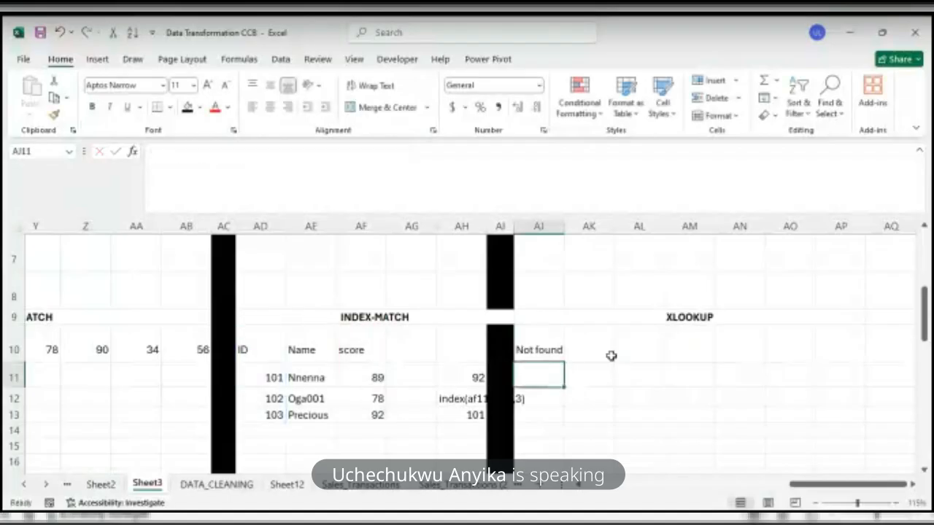
Change the lookup range of AJ10's XLOOKUP to the name column, AE10:AE13.
click(536, 353)
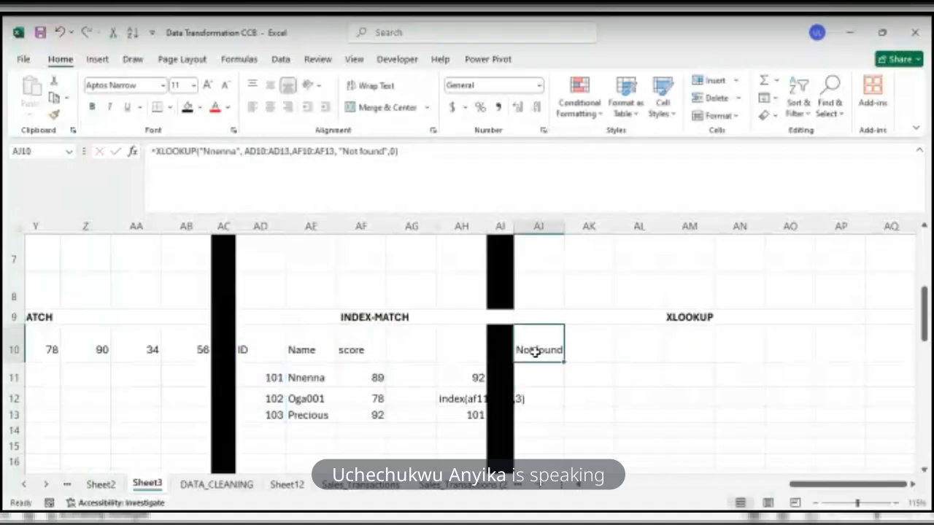
double_click(535, 352)
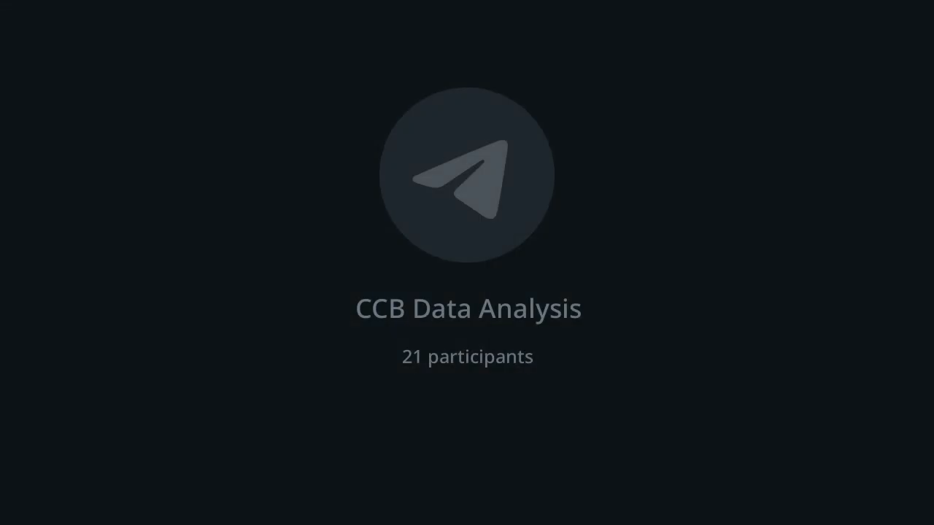
click(620, 350)
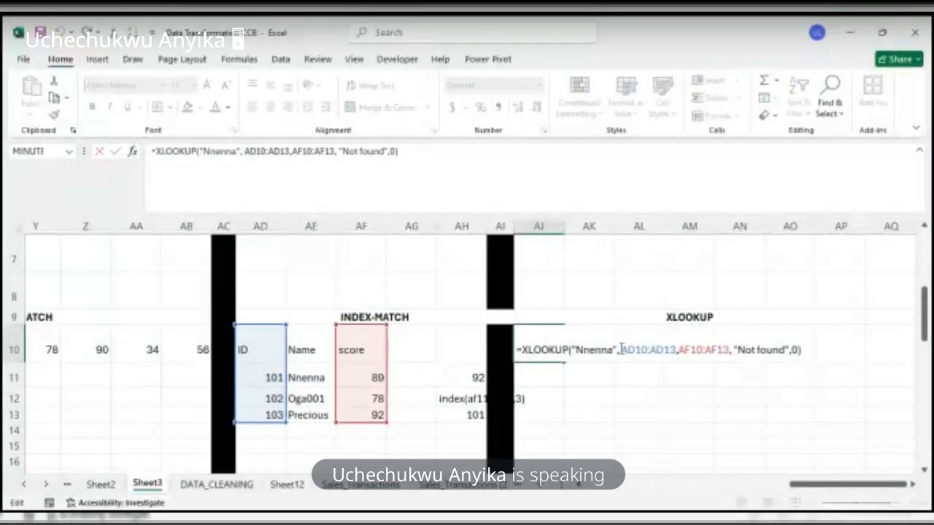
drag(621, 350, 677, 355)
key(BackSpace)
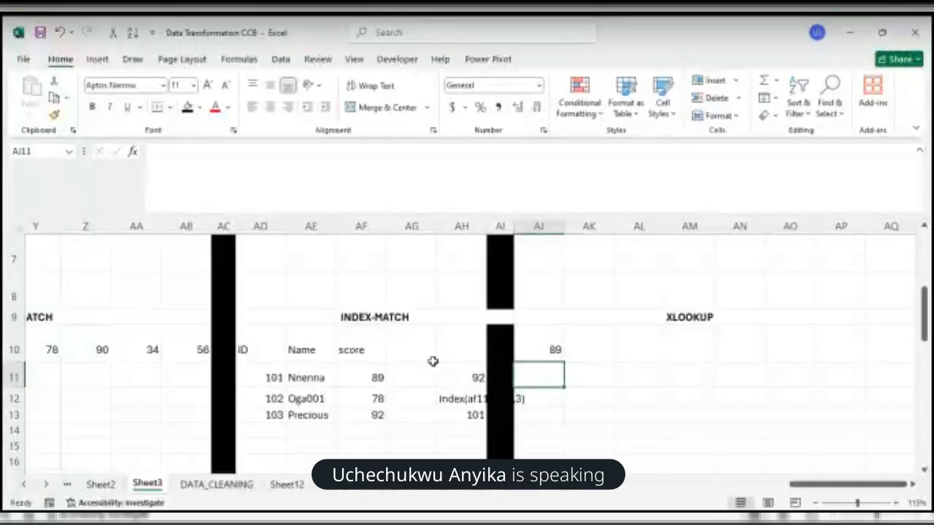
Change AJ10's XLOOKUP to look for the score 99 in AF10:AF13 instead of the student's name in the name column.
drag(529, 363, 536, 344)
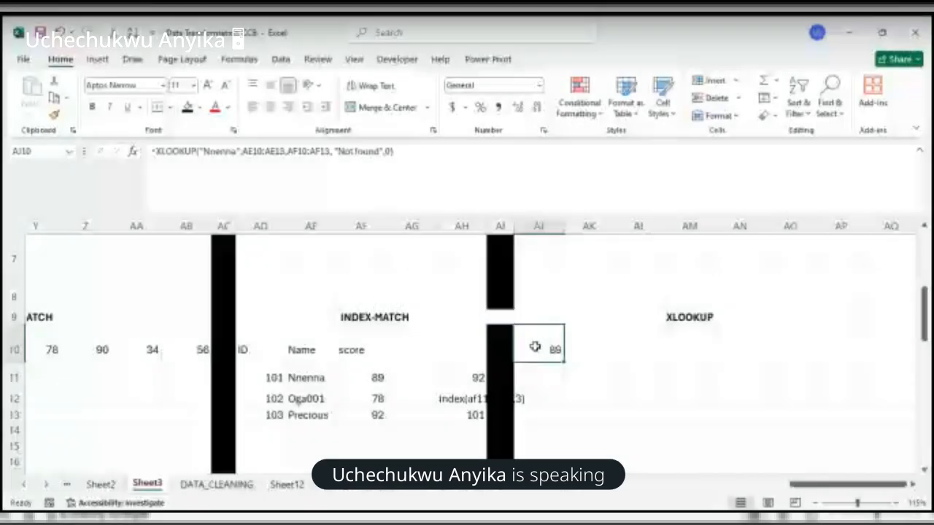
double_click(533, 344)
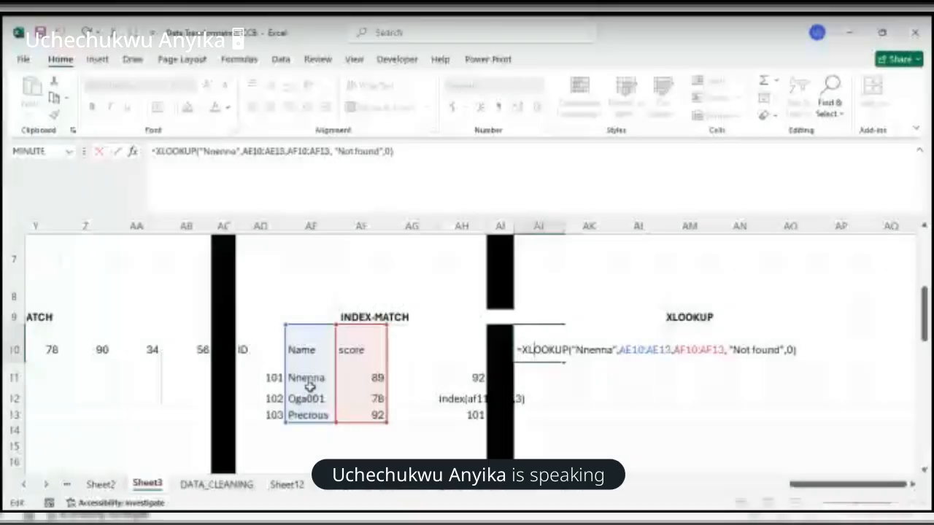
click(616, 350)
key(BackSpace)
key(BackSpace)
key(BackSpace)
key(BackSpace)
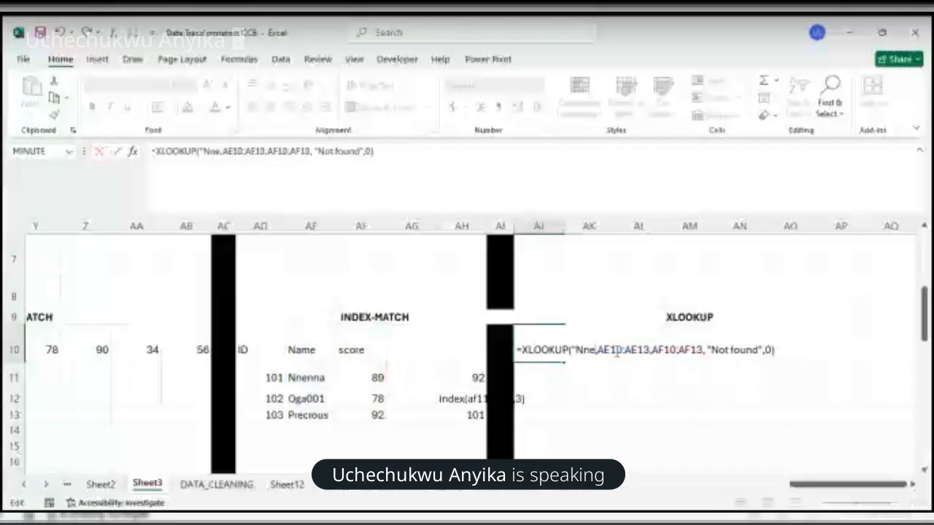
key(BackSpace)
key(BackSpace)
key(BackSpace)
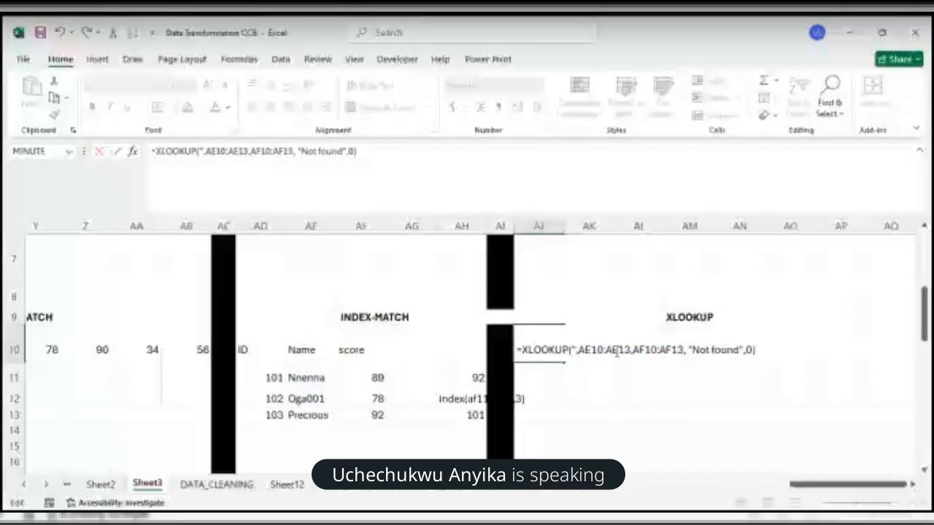
key(BackSpace)
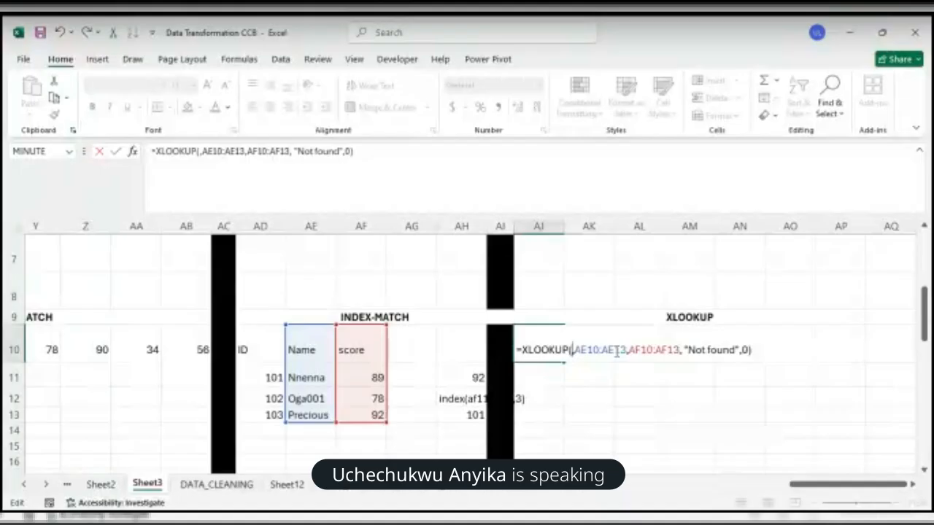
text(99)
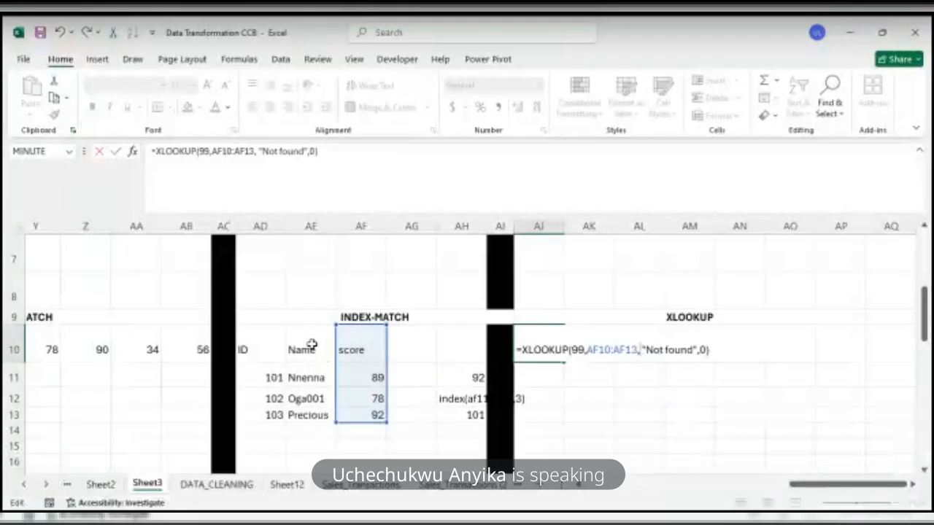
Set the return range of AJ10's XLOOKUP to the name column, AE10:AE13, separated by a comma from the "Not found" argument.
drag(310, 350, 321, 413)
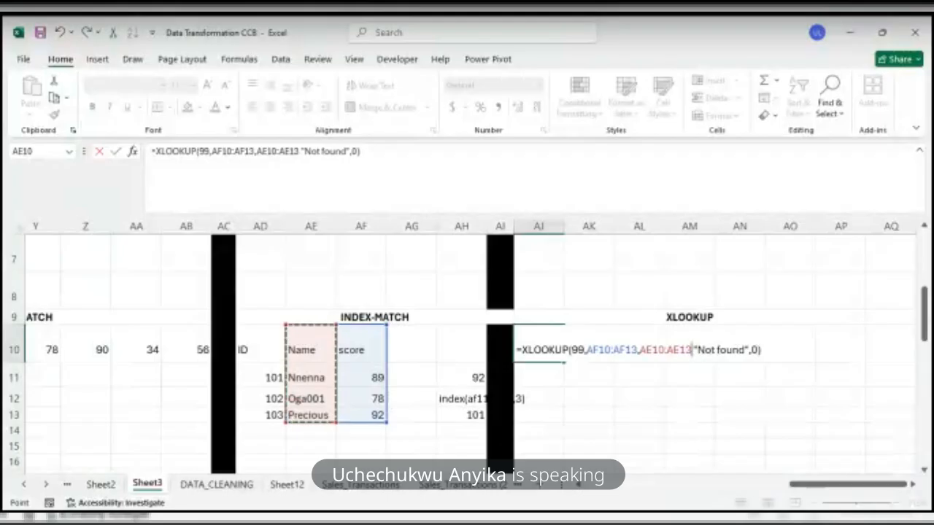
key(Return)
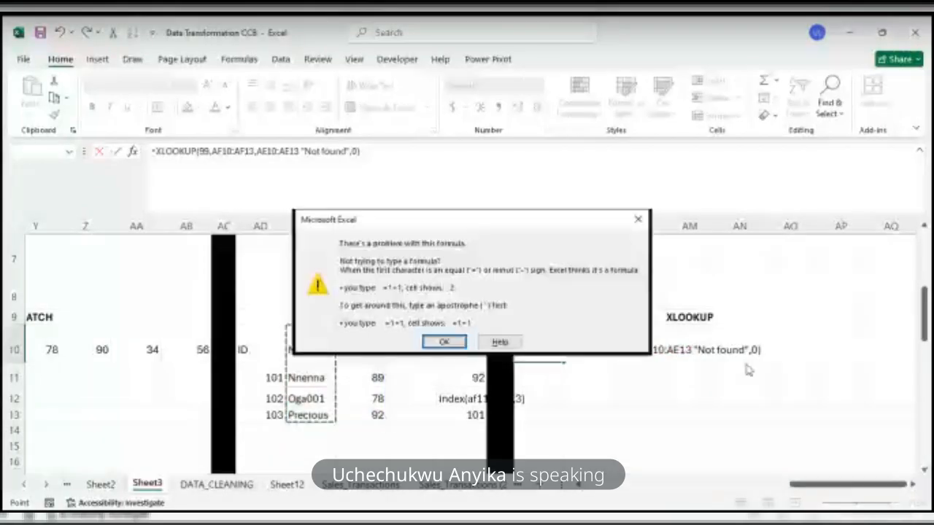
key(Return)
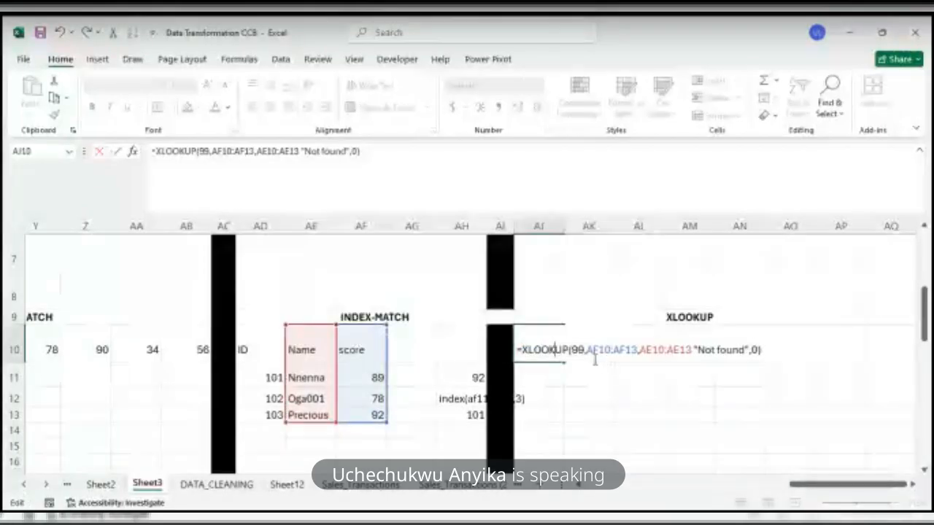
click(692, 351)
text(,)
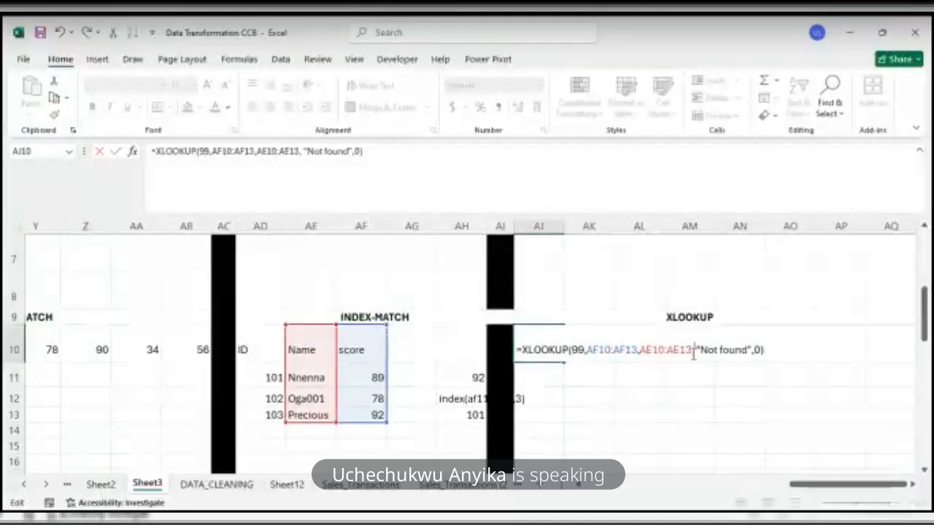
key(Return)
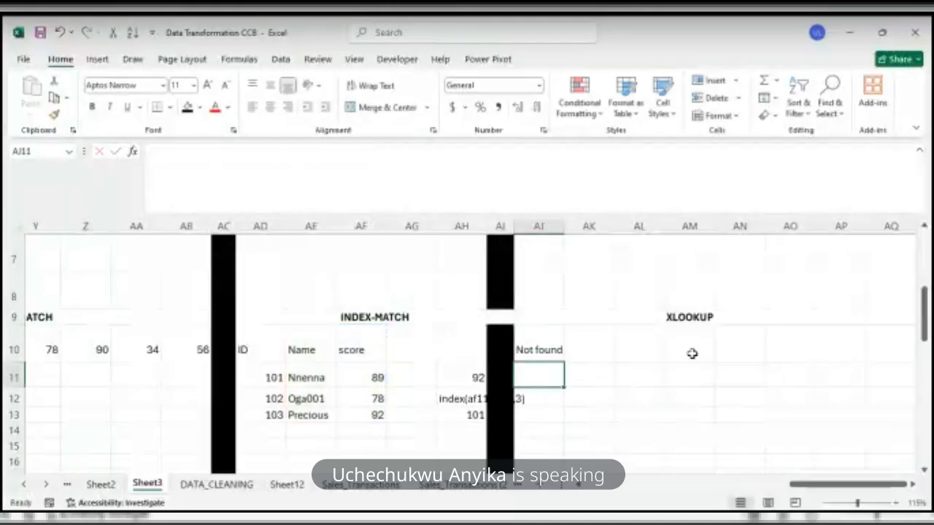
Change the match mode of AJ10's XLOOKUP to 1.
click(545, 351)
double_click(546, 351)
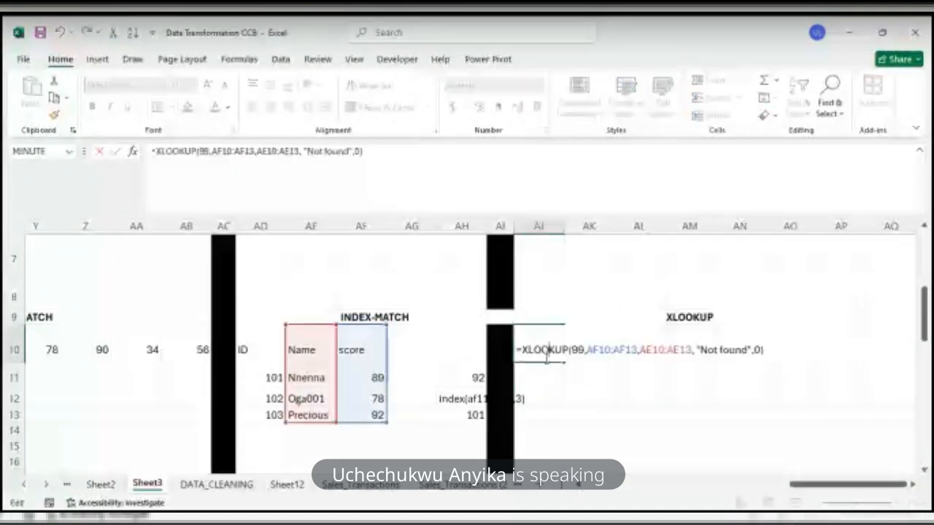
click(585, 348)
click(761, 350)
key(BackSpace)
text(1)
key(Return)
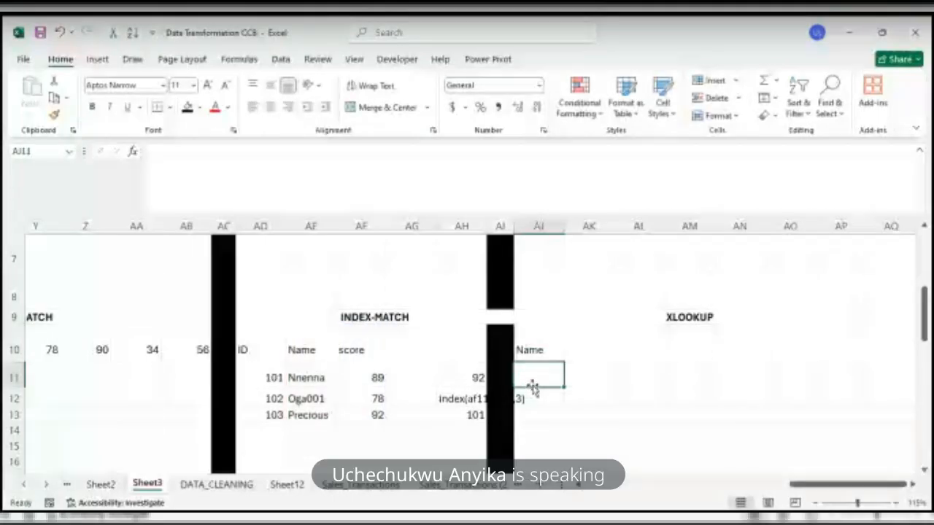
Set the lookup score in AJ10's XLOOKUP to 92 and clear its match mode value.
click(542, 350)
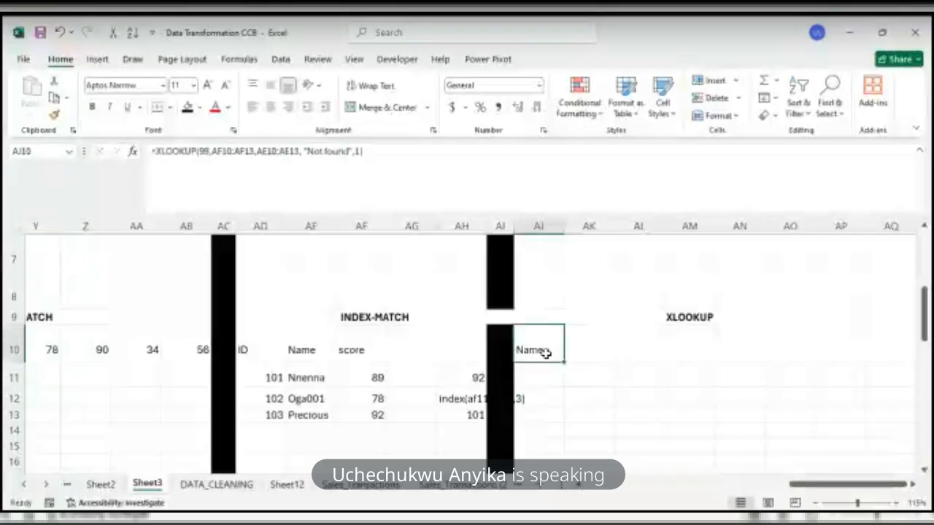
double_click(547, 351)
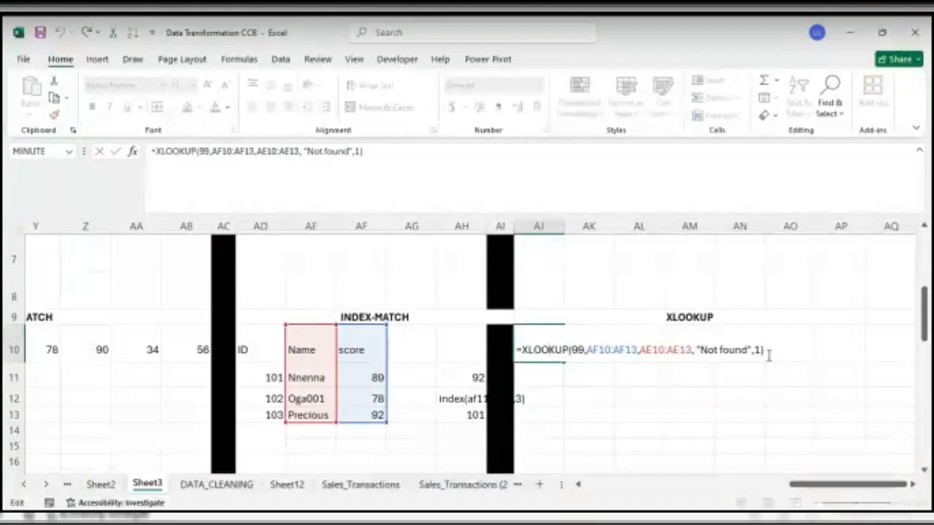
click(582, 351)
key(BackSpace)
text(2)
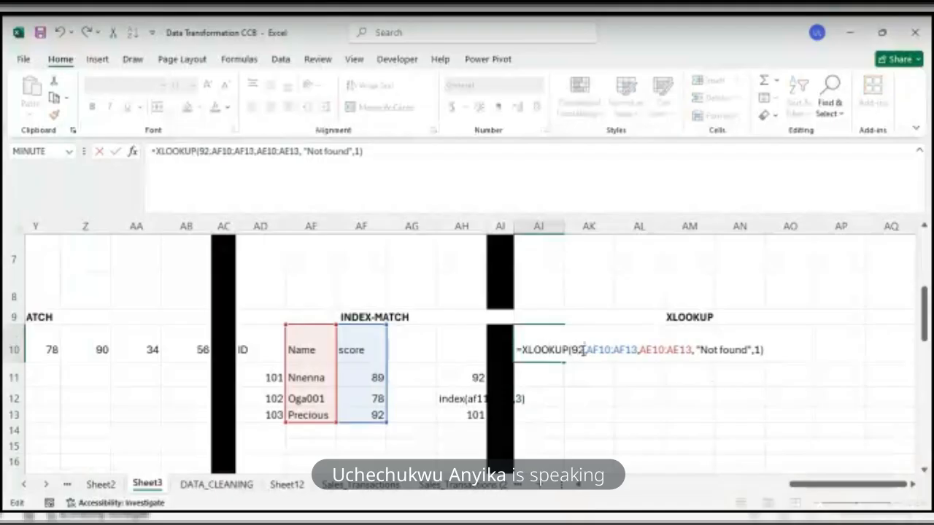
click(757, 350)
key(BackSpace)
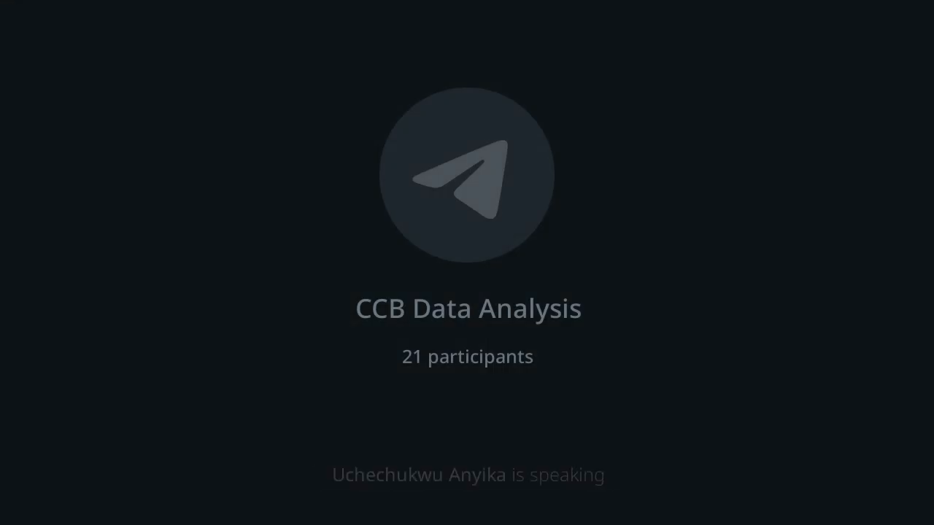
key(Return)
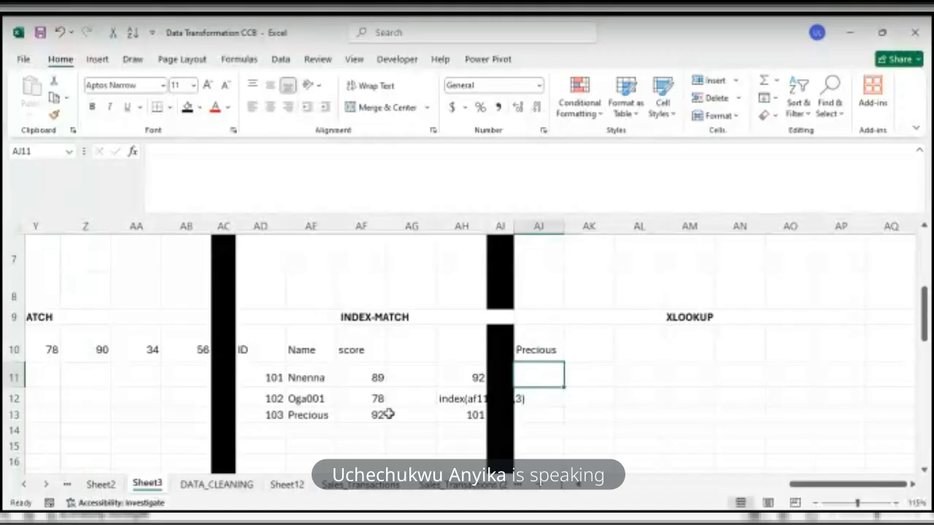
Enter a MAX formula in AF14 that covers the scores in AF11:AF13.
click(359, 429)
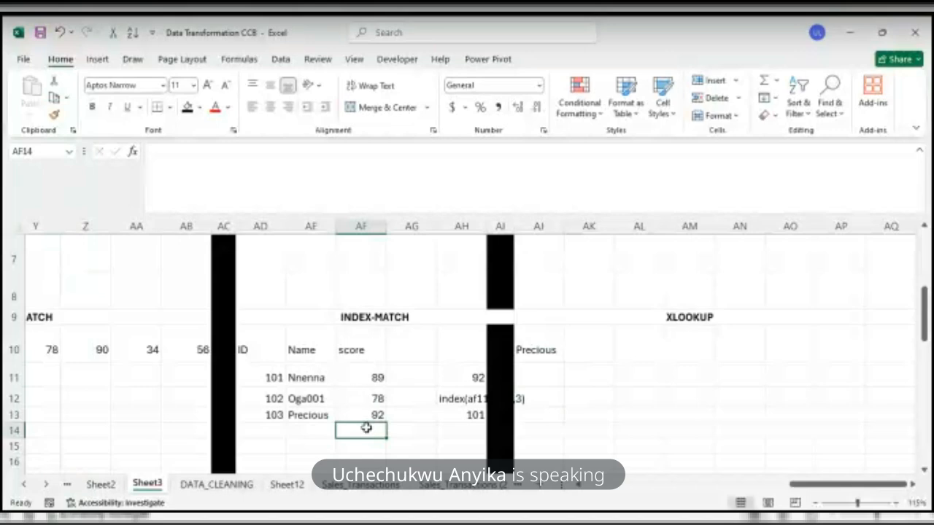
text(=max)
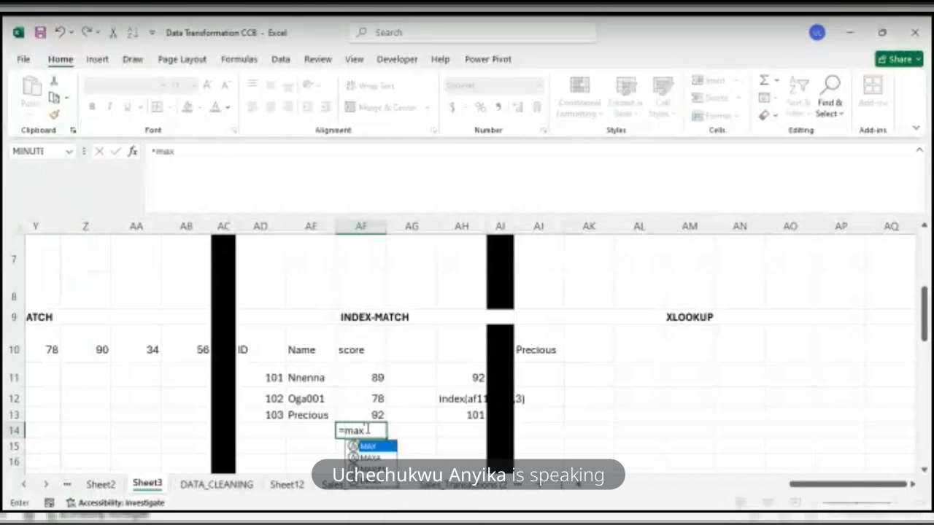
text(()
click(344, 414)
text())
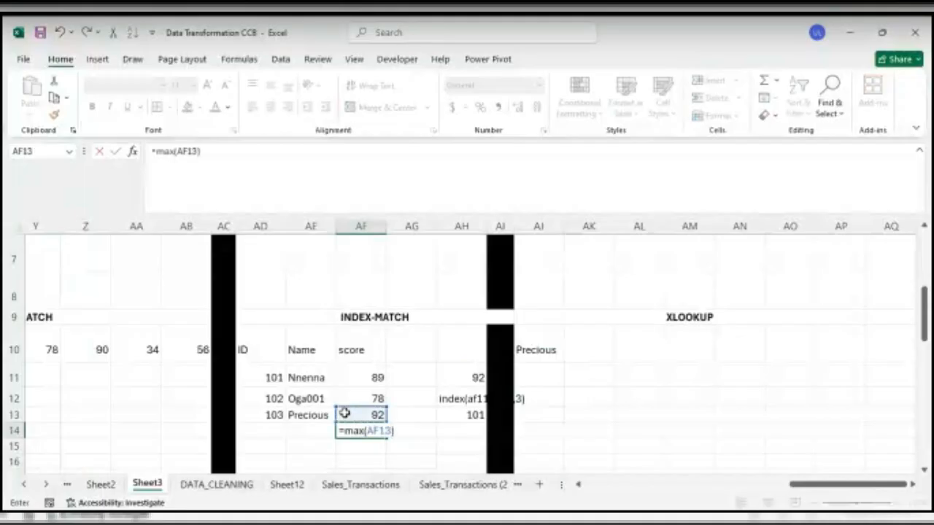
key(BackSpace)
key(BackSpace)
key(BackSpace)
key(BackSpace)
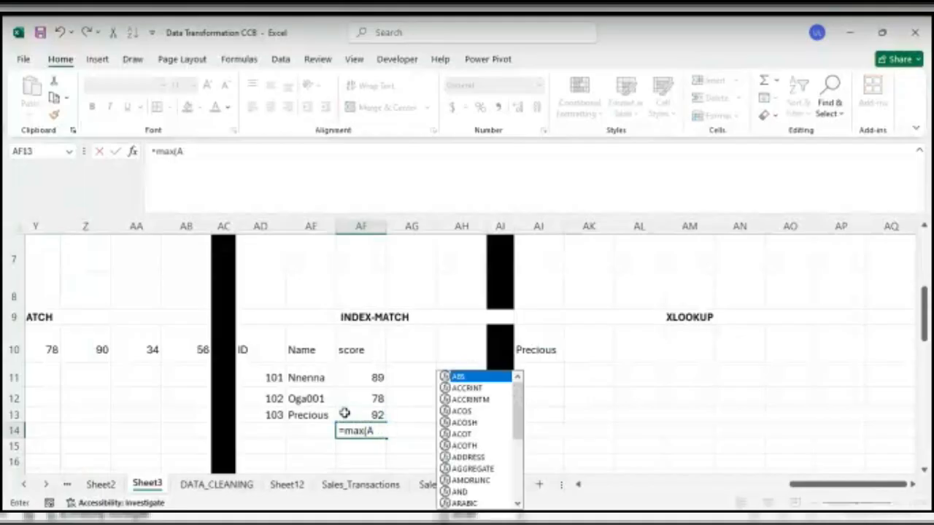
key(BackSpace)
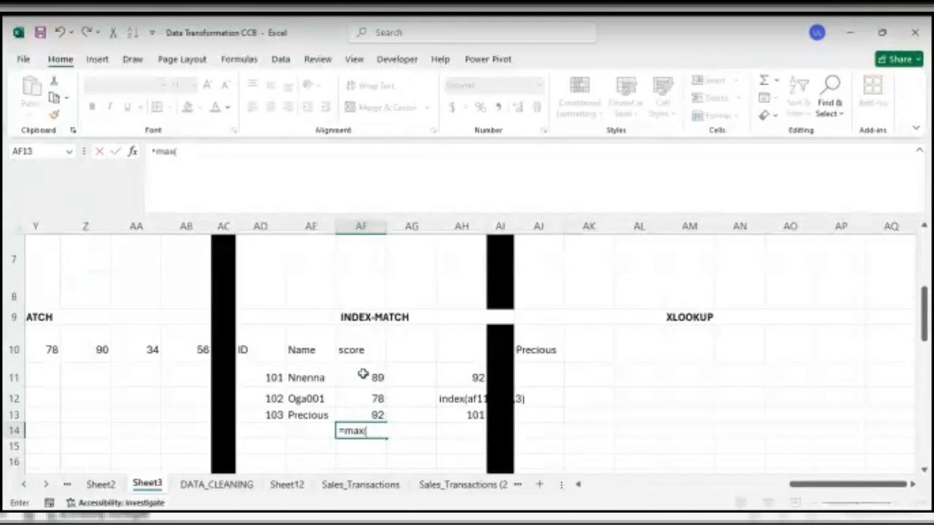
drag(363, 373, 371, 413)
key(Return)
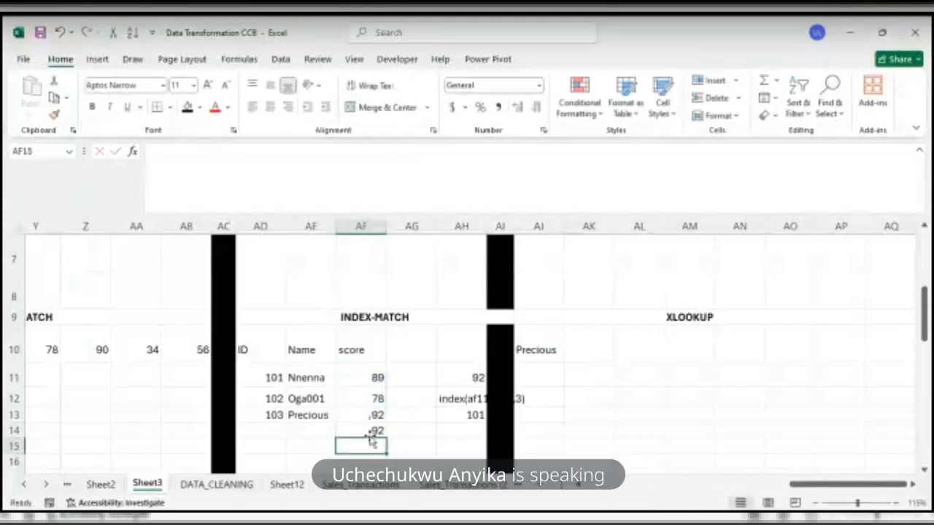
Change the function in AF14 to MIN, using the scores in AF11:AF13.
click(367, 431)
double_click(369, 432)
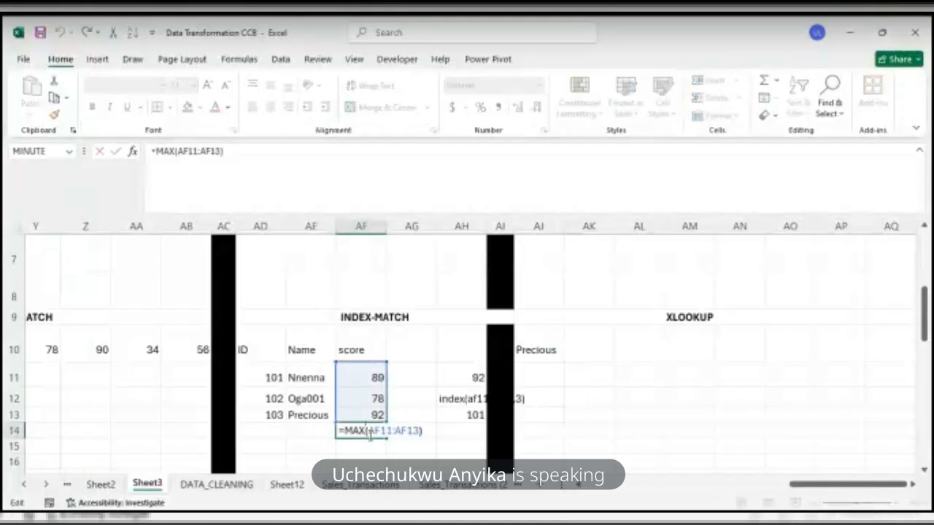
key(BackSpace)
key(BackSpace)
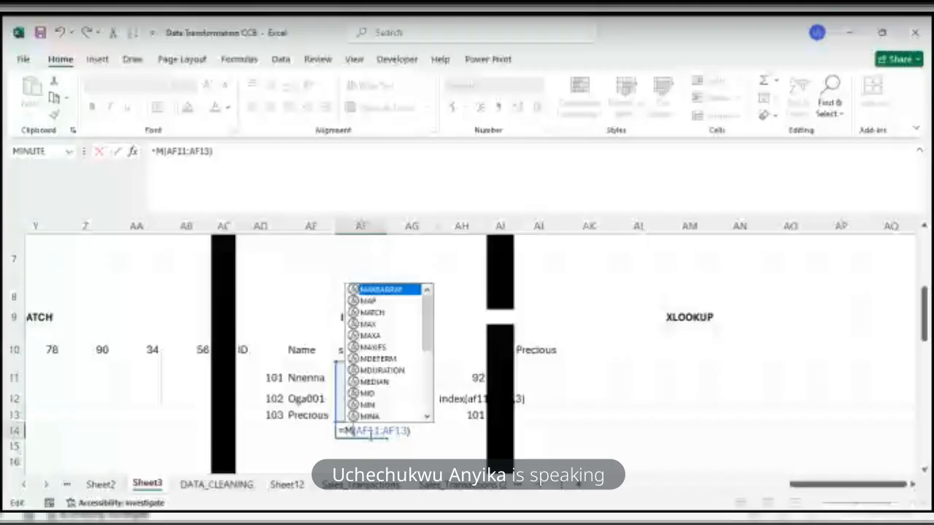
text(in)
key(Return)
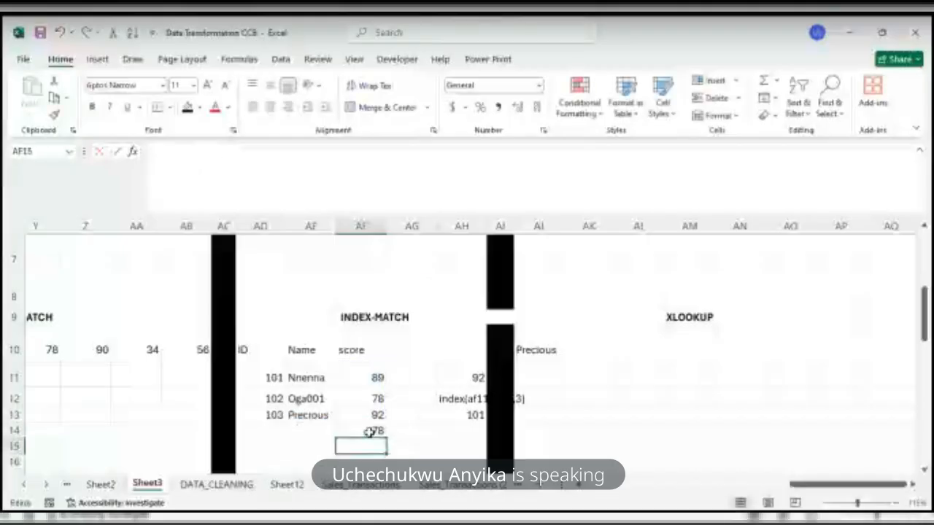
double_click(364, 431)
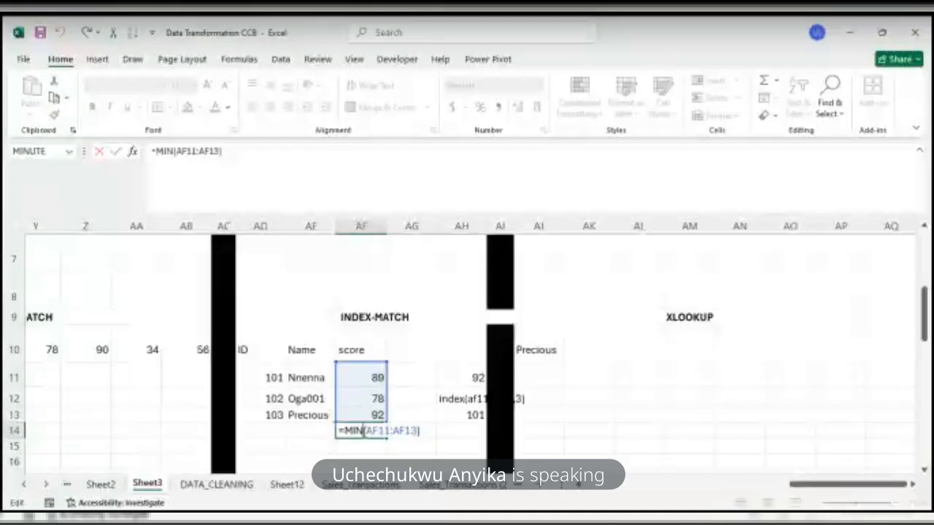
key(Return)
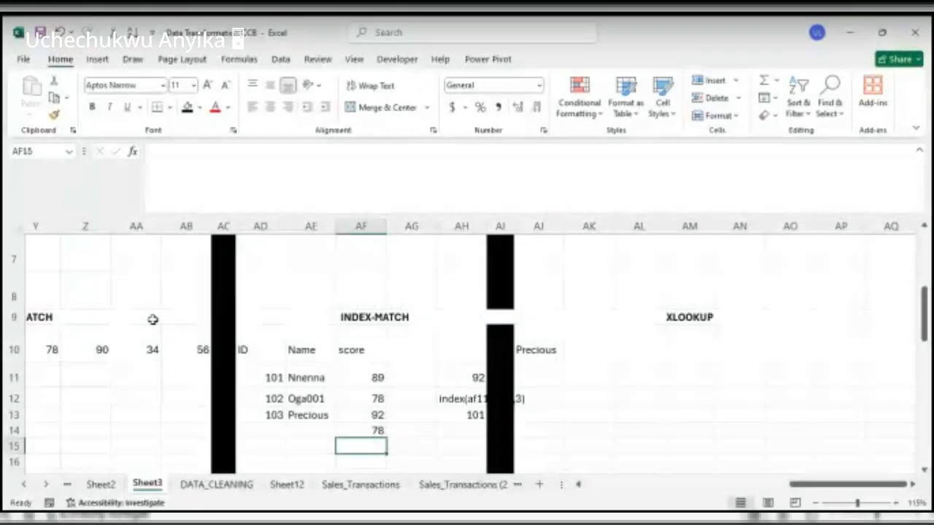
Look back across the INDEX, MATCH, INDEX-MATCH and XLOOKUP examples on Sheet3.
key(Left)
key(Left)
key(Left)
key(Left)
key(Left)
key(Left)
key(Left)
key(Left)
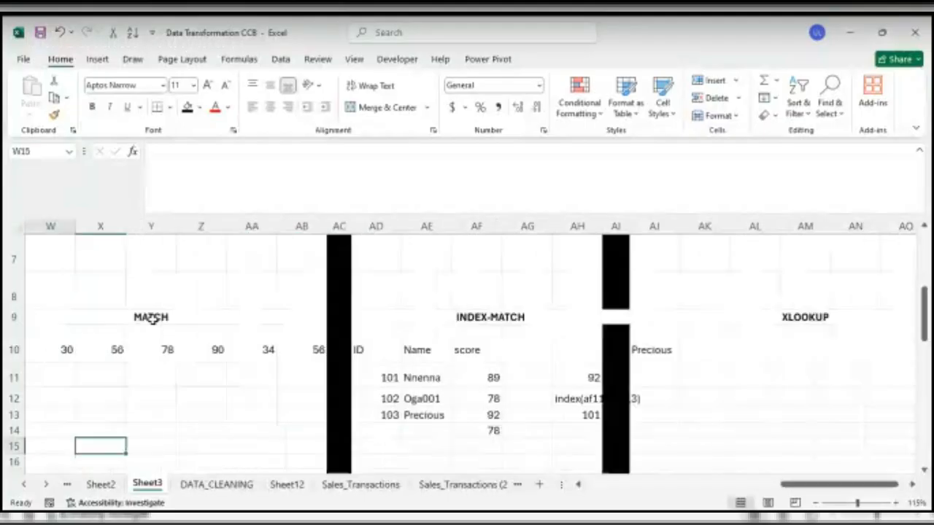
key(Left)
key(Left)
key(Left)
key(Left)
key(Left)
key(Left)
key(Left)
key(Left)
key(Left)
key(Left)
key(Left)
key(Left)
key(Left)
key(Left)
key(Left)
key(Left)
key(Left)
key(Left)
key(Left)
key(Left)
key(Right)
key(Right)
key(Right)
key(Right)
key(Right)
key(Right)
key(Right)
key(Right)
key(Right)
key(Right)
key(Right)
key(Right)
key(Right)
key(Right)
key(Right)
key(Right)
key(Right)
key(Right)
key(Right)
key(Right)
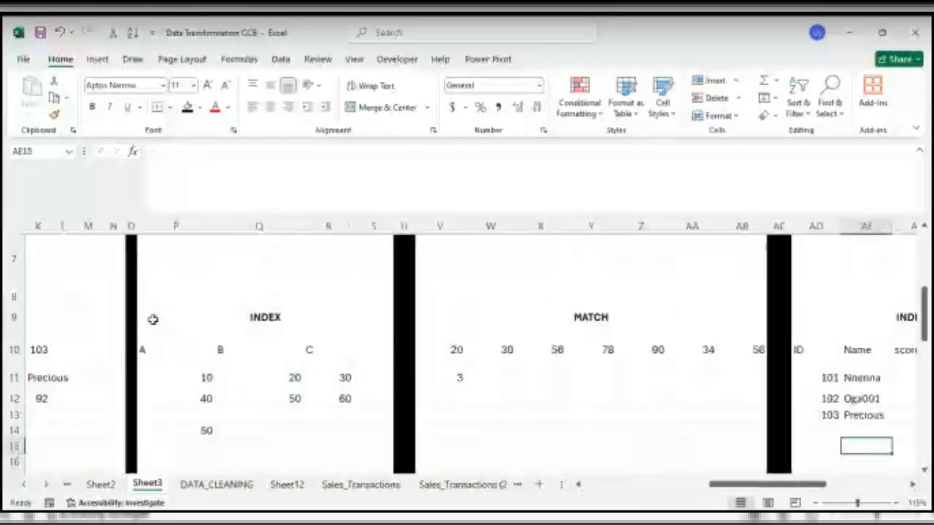
key(Right)
key(Right)
key(Right)
key(Right)
key(Right)
key(Right)
key(Right)
key(Right)
key(Right)
key(Right)
key(Right)
key(Right)
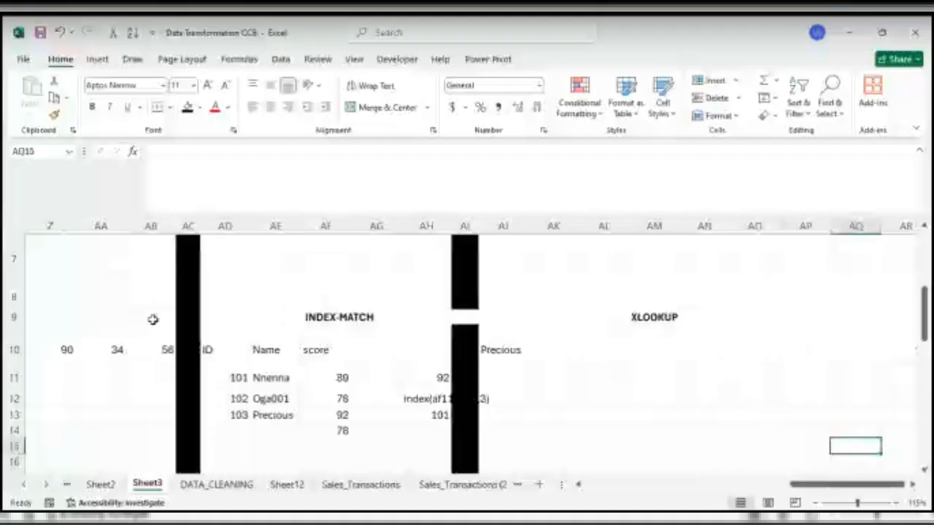
key(Left)
key(Left)
key(Left)
key(Left)
key(Left)
key(Left)
key(Left)
key(Left)
key(Left)
key(Left)
key(Left)
key(Left)
key(Left)
key(Left)
key(Left)
key(Left)
key(Left)
key(Left)
key(Left)
key(Left)
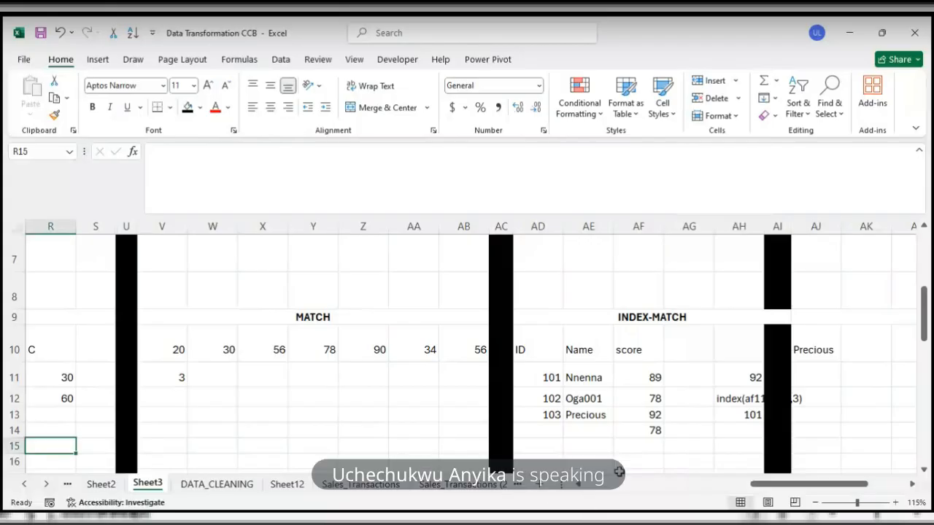
Narrow column AN beside the XLOOKUP section and fill the whole column with black as a divider.
drag(768, 487, 809, 491)
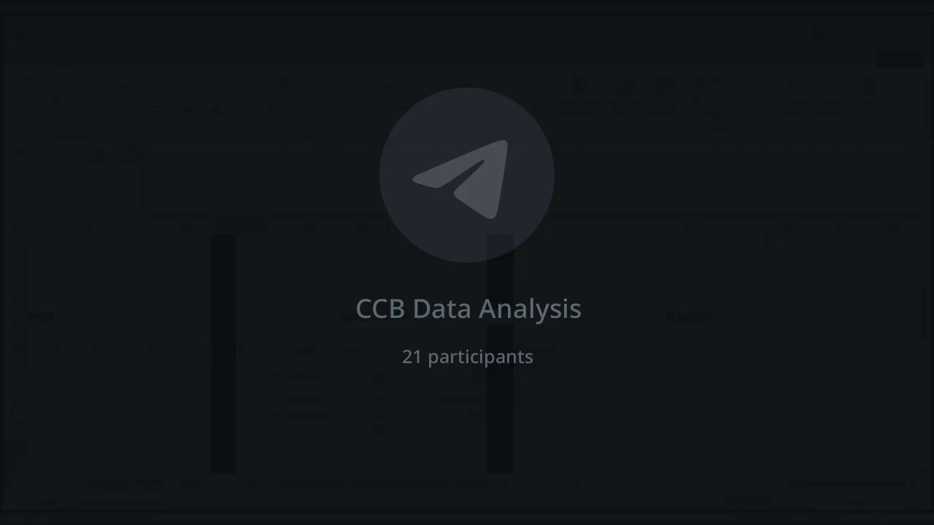
drag(764, 226, 737, 229)
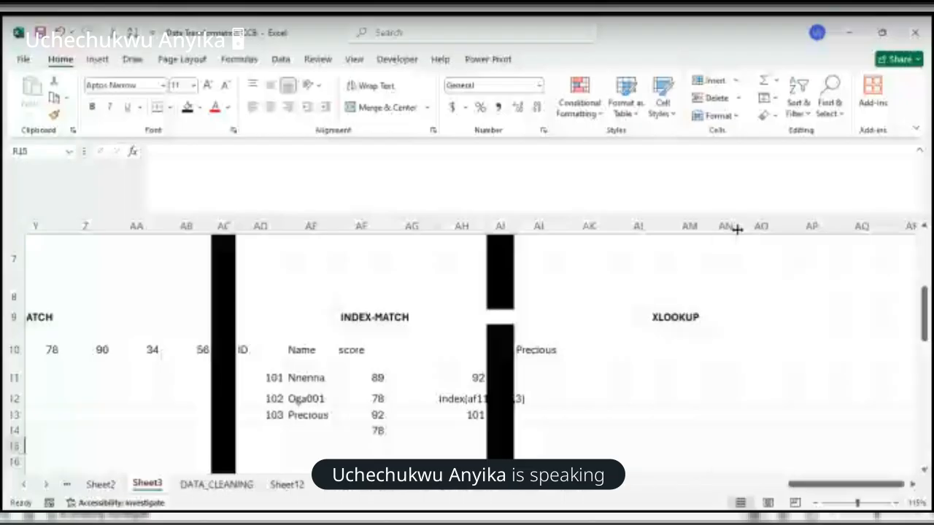
click(727, 223)
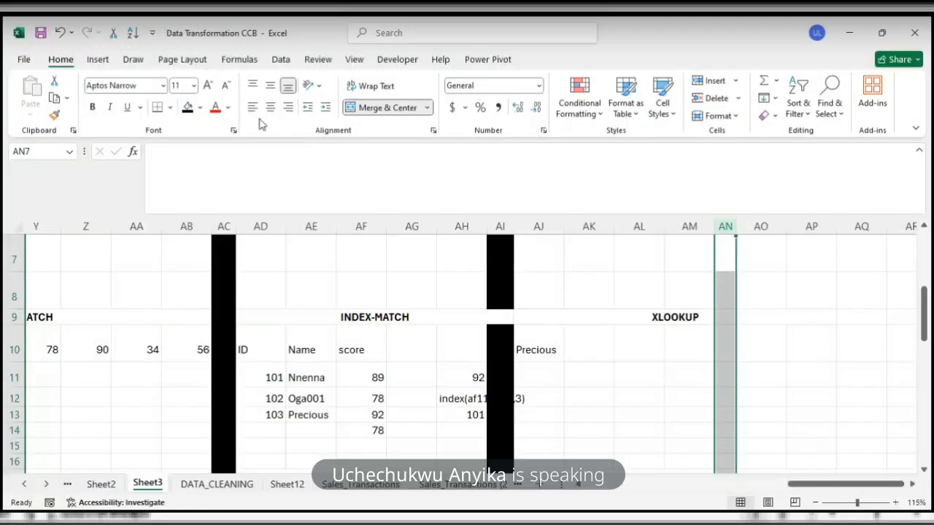
click(185, 107)
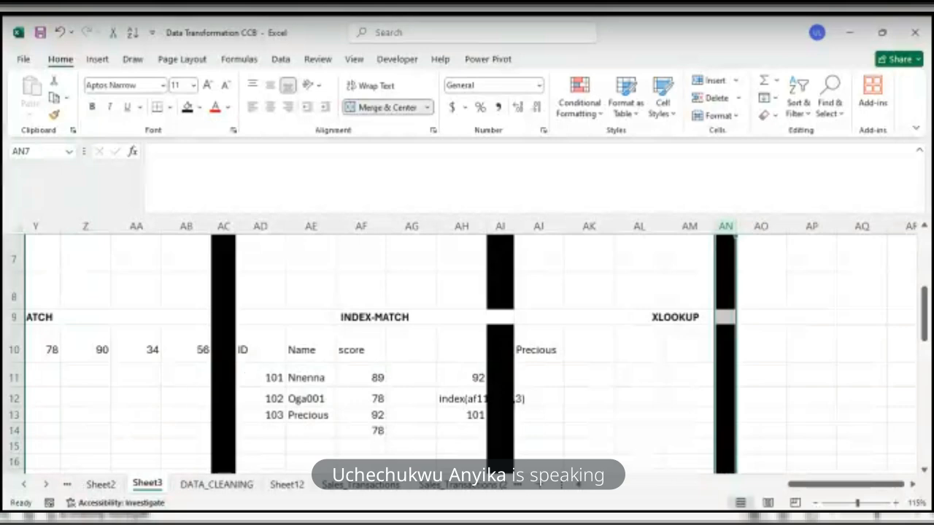
Insert a PivotTable on a new worksheet, using the DATA_CLEANING table as its source.
click(215, 484)
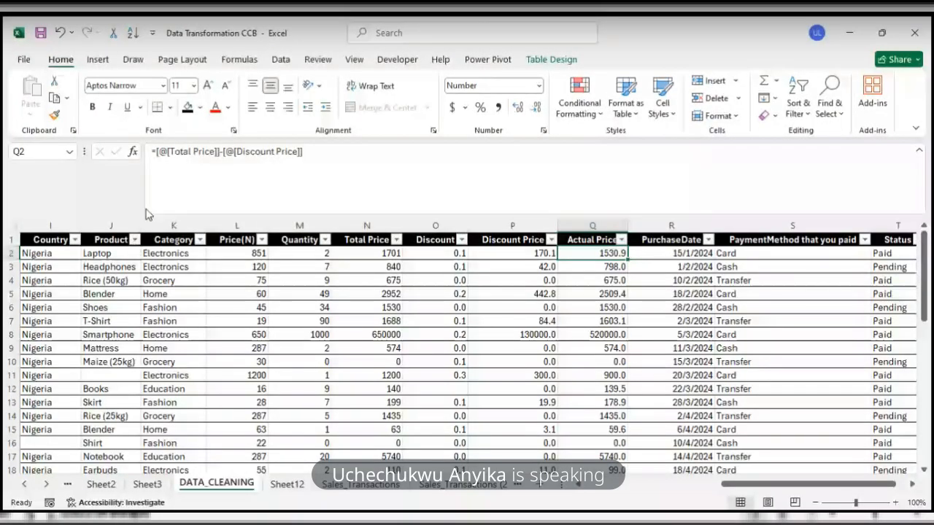
click(99, 60)
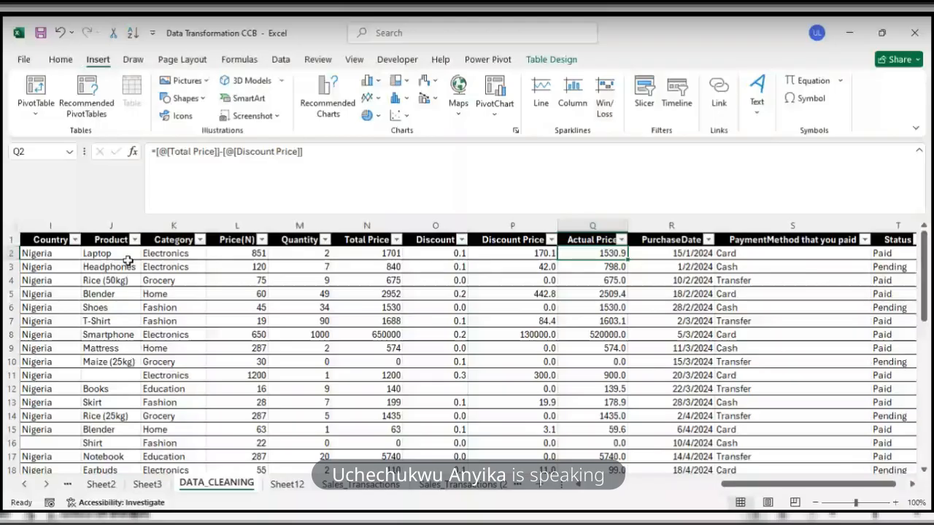
click(157, 306)
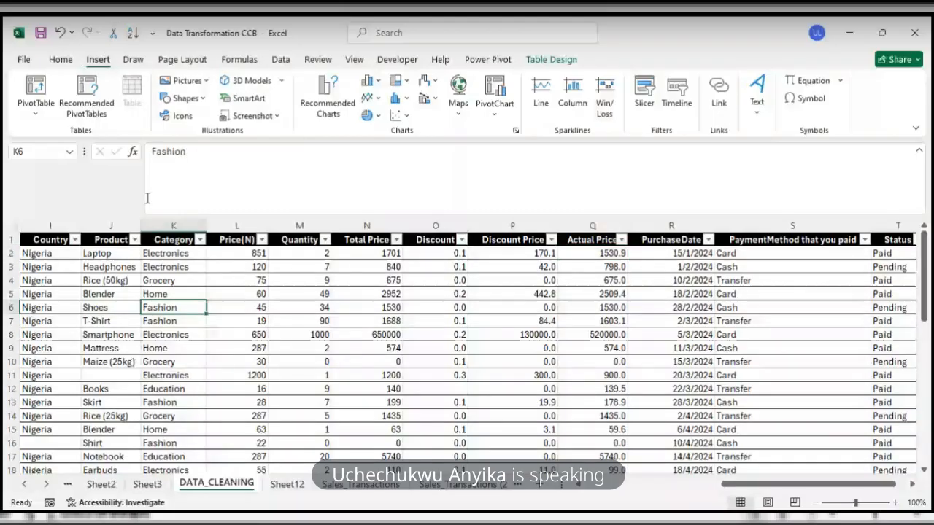
click(36, 94)
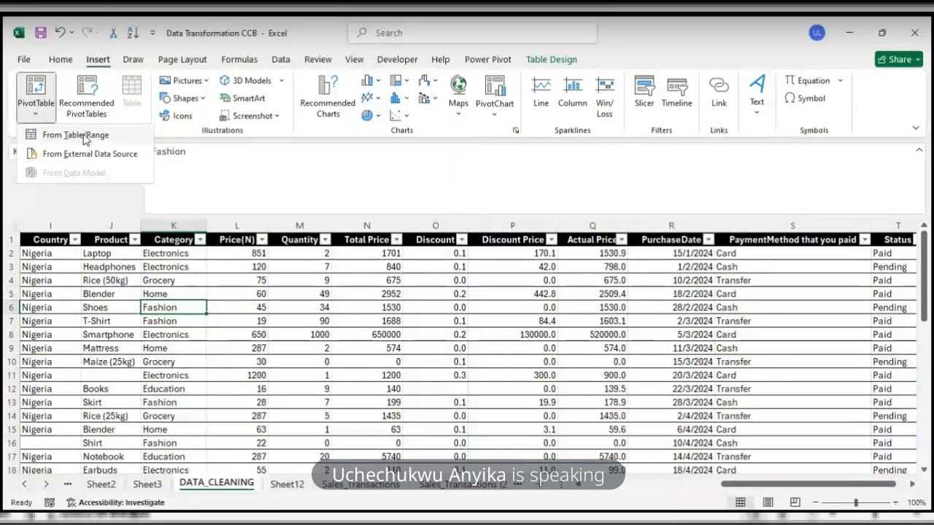
click(84, 137)
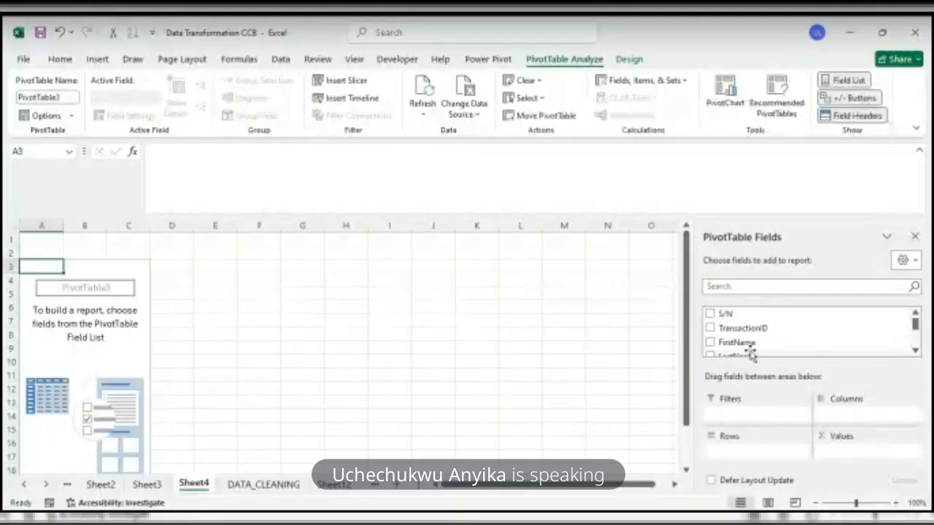
Add the State field to the PivotTable rows and look through the listed states.
click(916, 351)
click(915, 350)
click(915, 351)
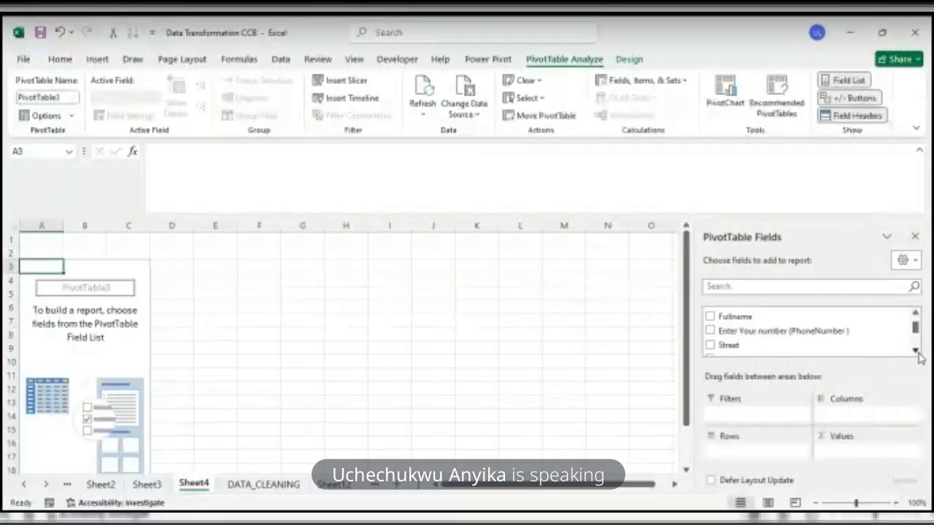
click(915, 351)
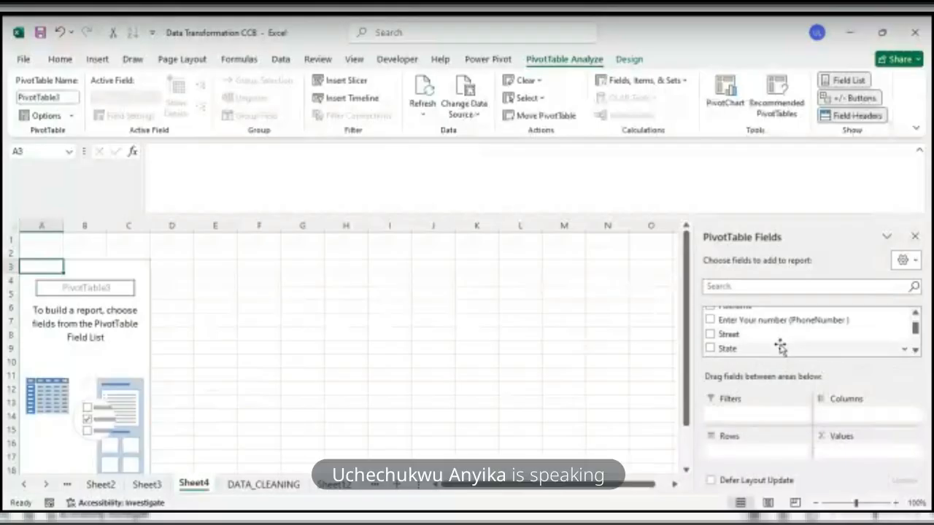
drag(779, 347, 748, 454)
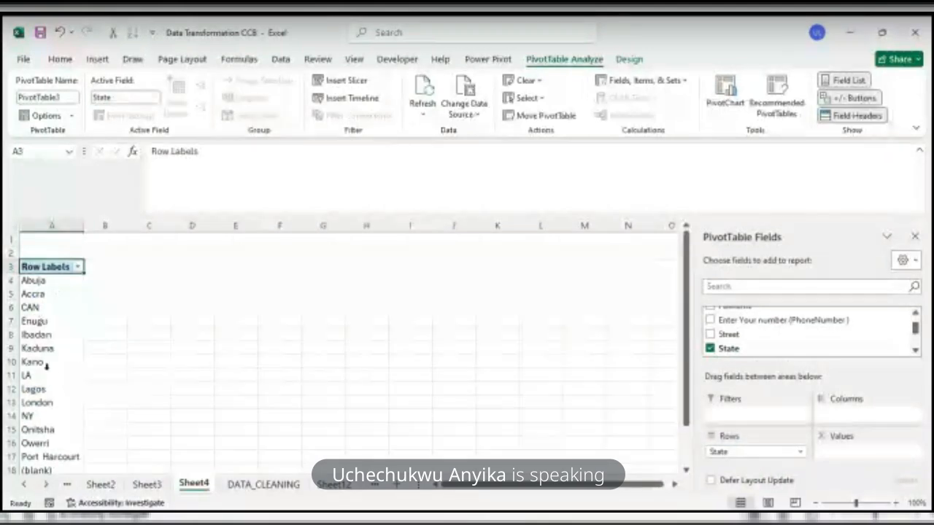
scroll(49, 363, down, 2)
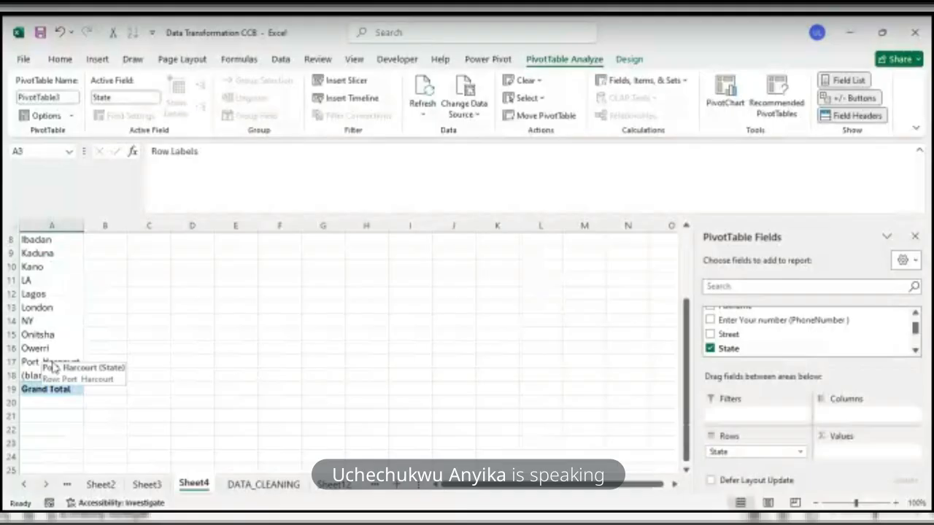
scroll(57, 307, up, 2)
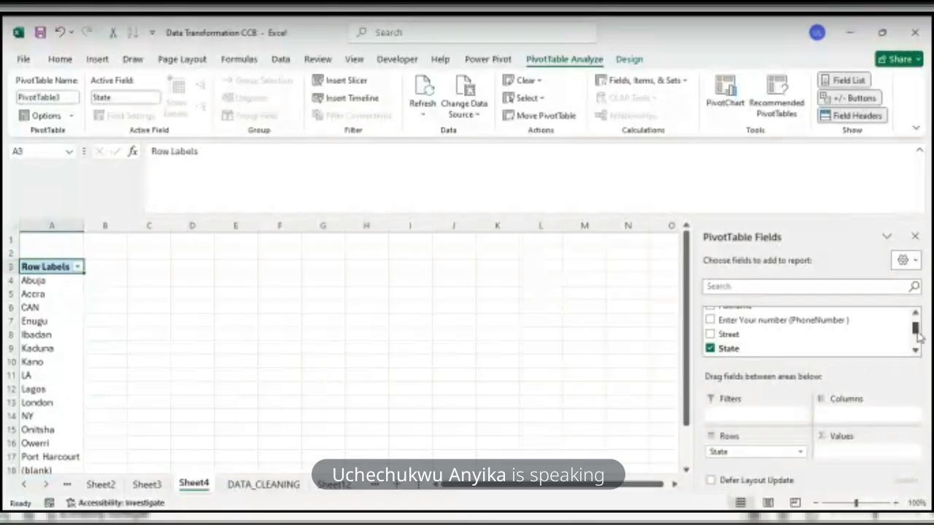
Add the Quantity field to the PivotTable values as a sum.
scroll(916, 329, up, 1)
mouse_move(917, 332)
mouse_down()
mouse_move(918, 347)
mouse_move(918, 337)
mouse_up()
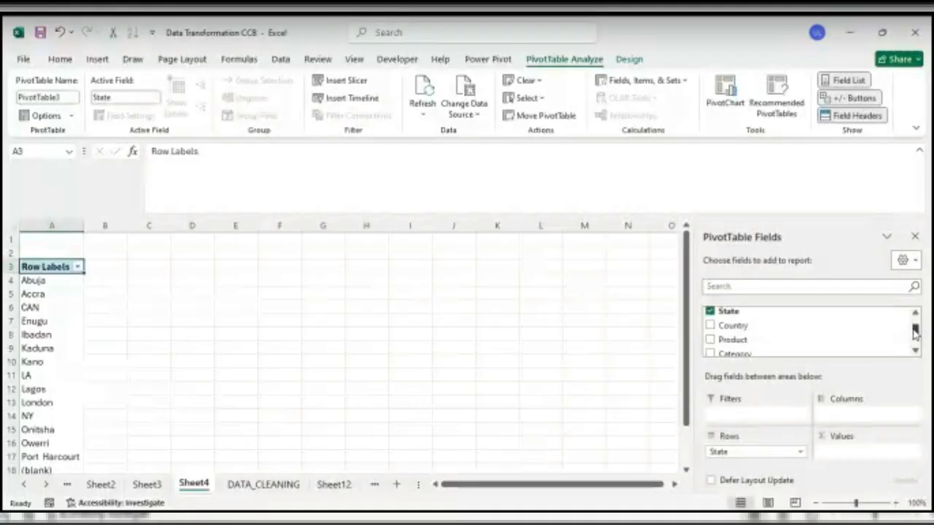
scroll(916, 332, down, 1)
drag(794, 333, 864, 450)
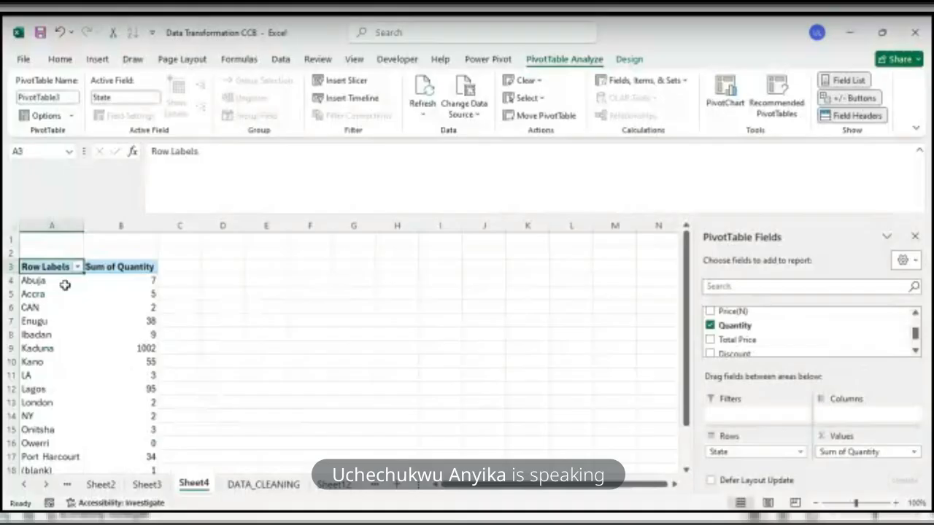
mouse_move(154, 285)
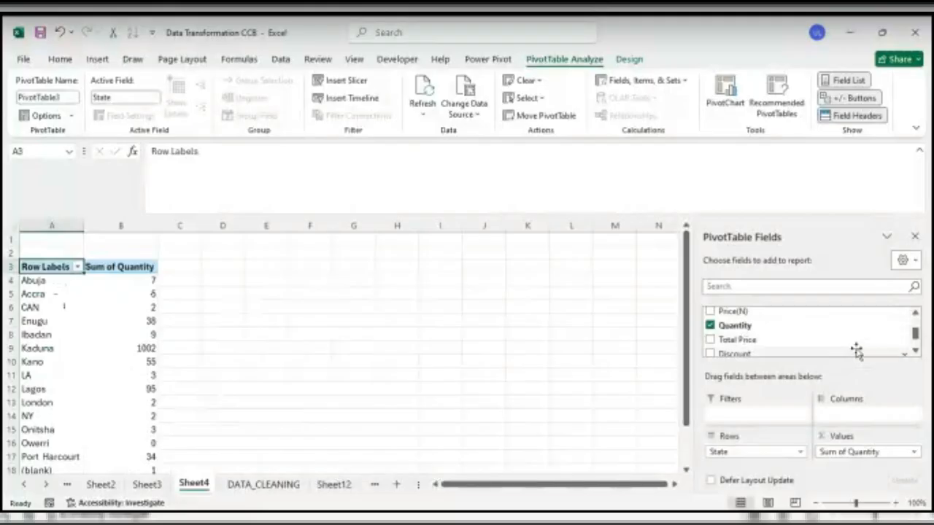
Add the Product field to the PivotTable columns and look across the quantities by state and product.
scroll(856, 351, up, 3)
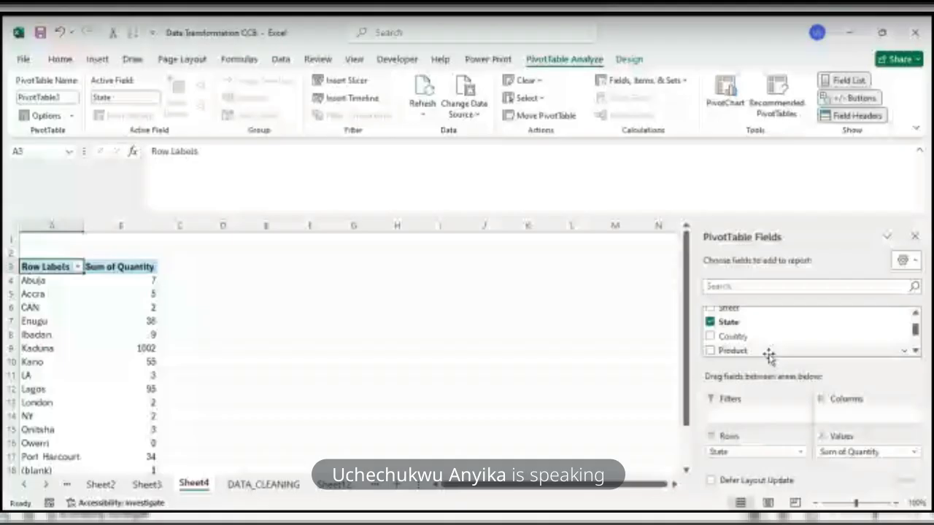
drag(769, 355, 844, 413)
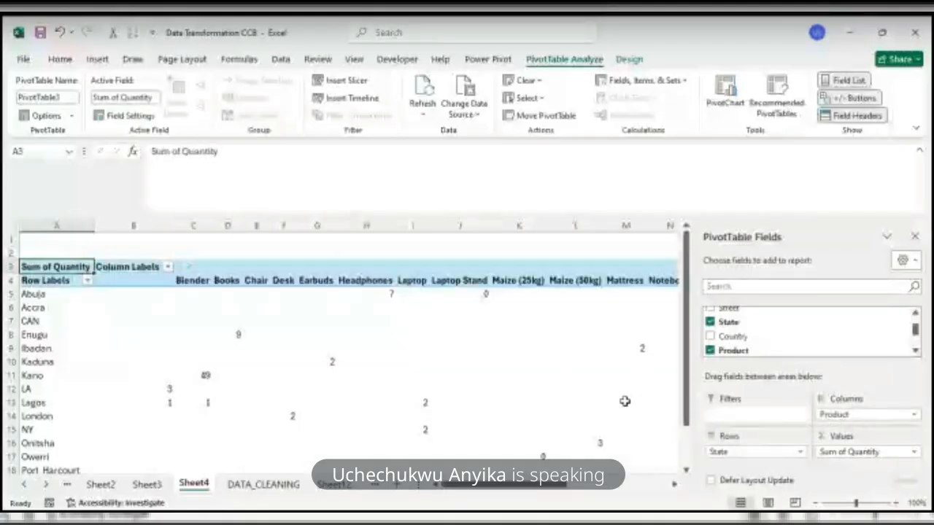
drag(514, 490, 426, 468)
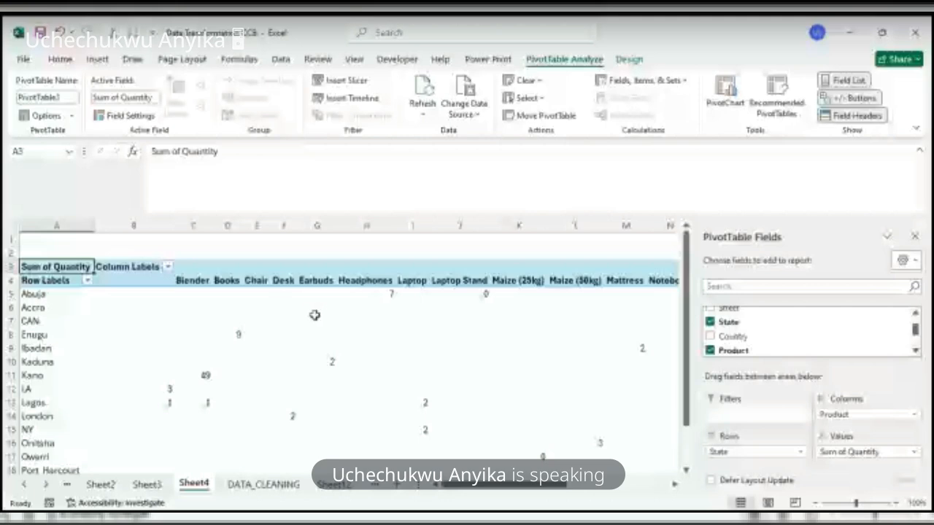
mouse_move(366, 315)
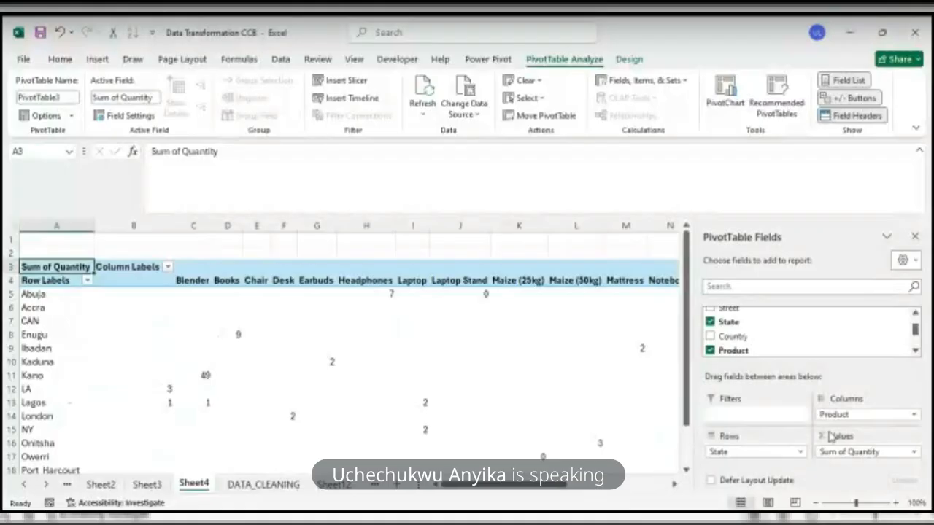
Remove Product from the PivotTable columns and State from the rows.
drag(838, 415, 799, 336)
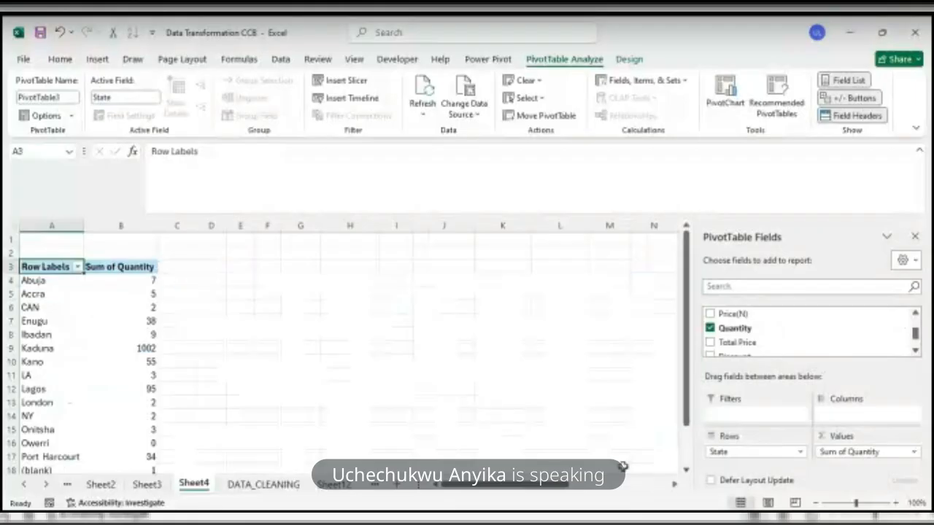
drag(708, 451, 777, 341)
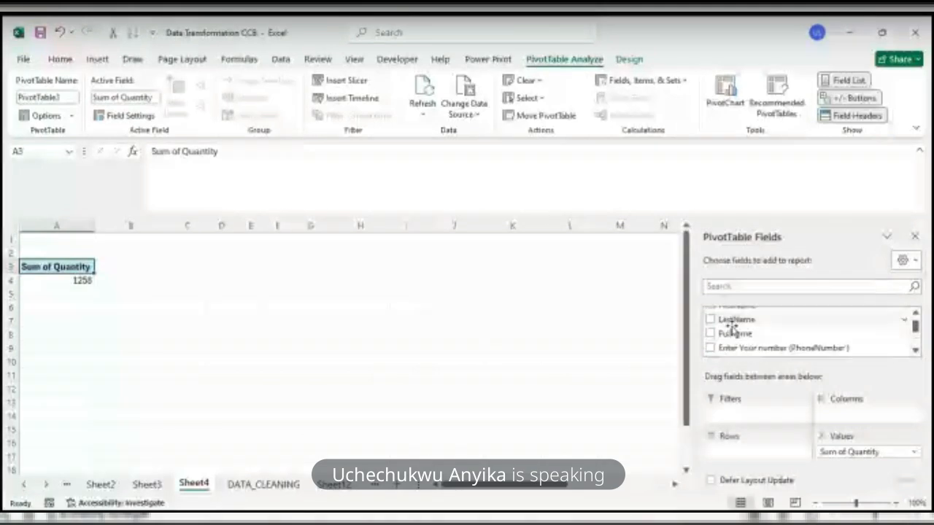
scroll(730, 328, up, 3)
scroll(733, 329, up, 1)
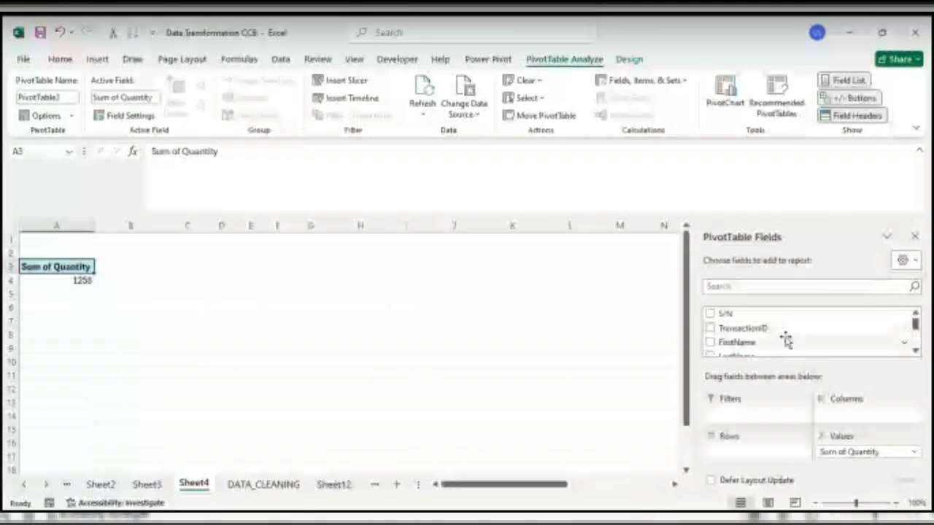
Add the Product field to the PivotTable rows, beside the summed Quantity.
click(915, 350)
click(915, 351)
click(915, 350)
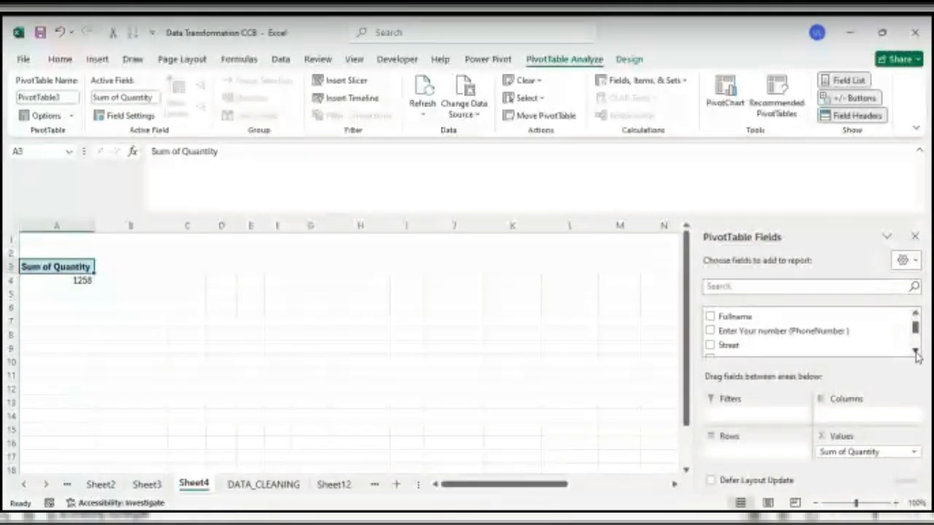
click(916, 351)
click(915, 351)
click(916, 352)
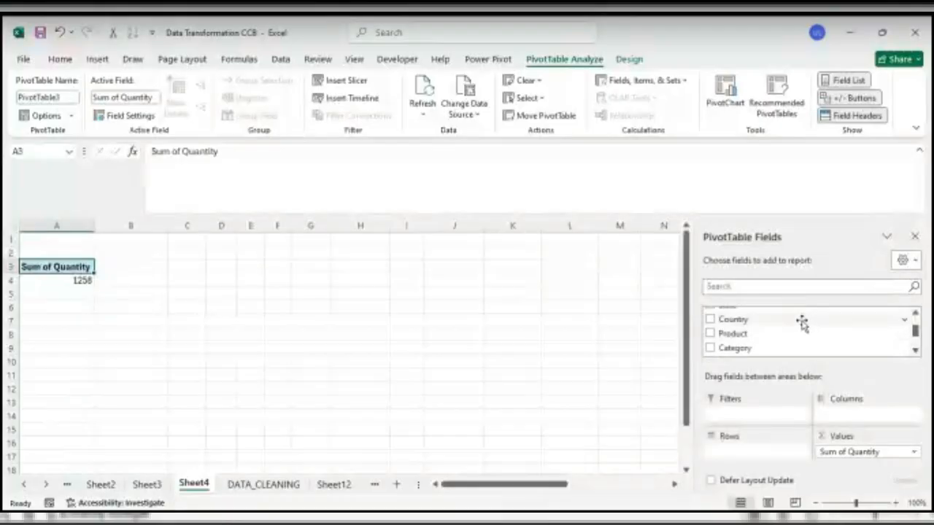
drag(800, 333, 748, 450)
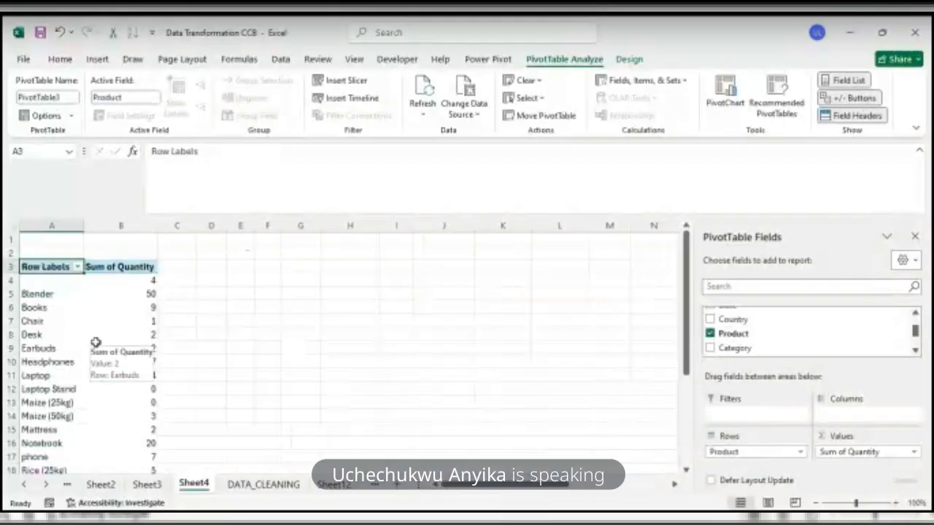
Review the quantities per product through to the grand total and compare them with the DATA_CLEANING source table.
scroll(96, 342, down, 10)
scroll(95, 342, up, 10)
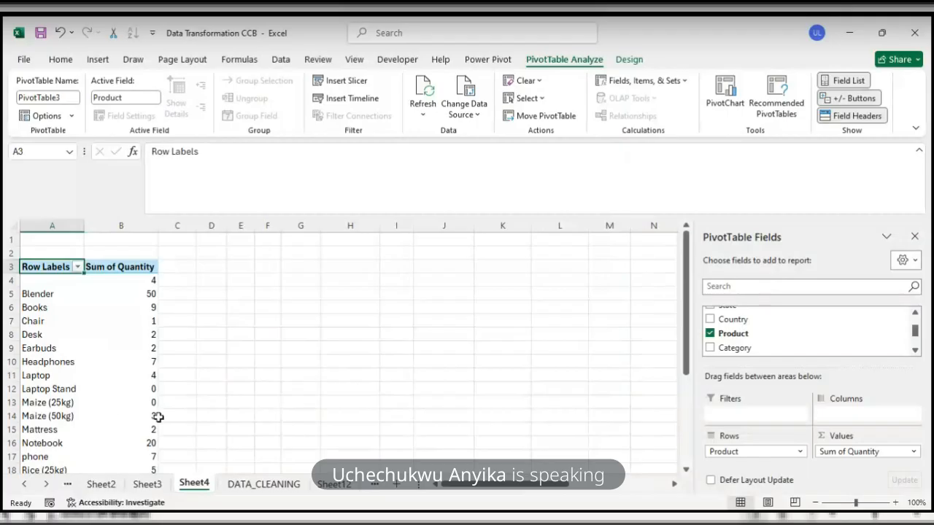
click(250, 488)
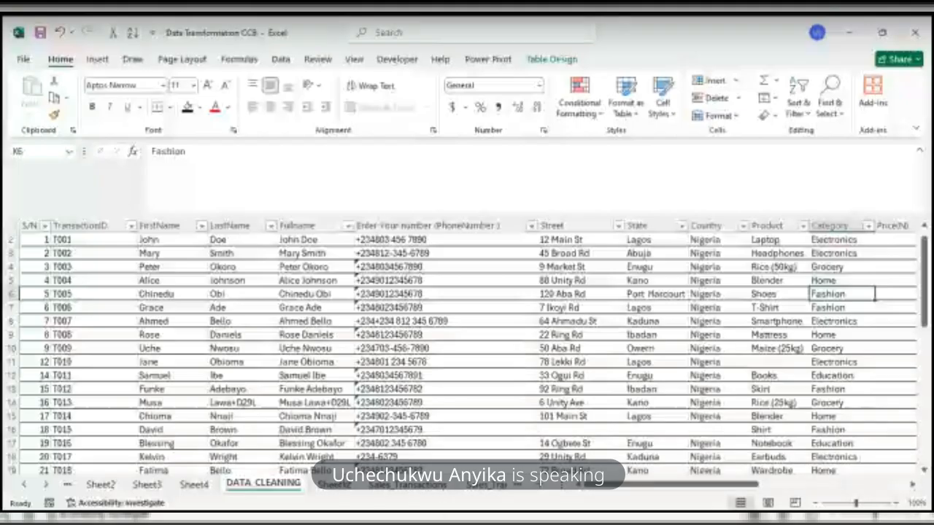
click(196, 484)
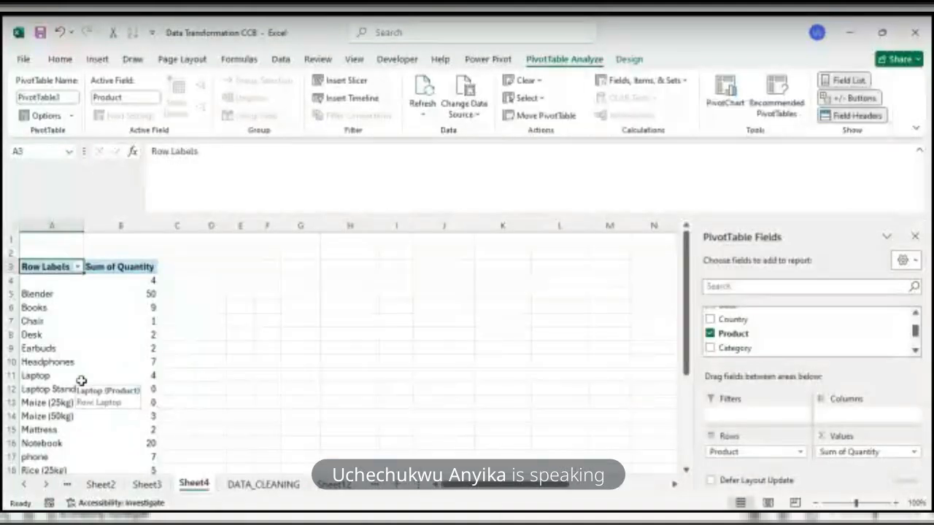
scroll(81, 380, down, 3)
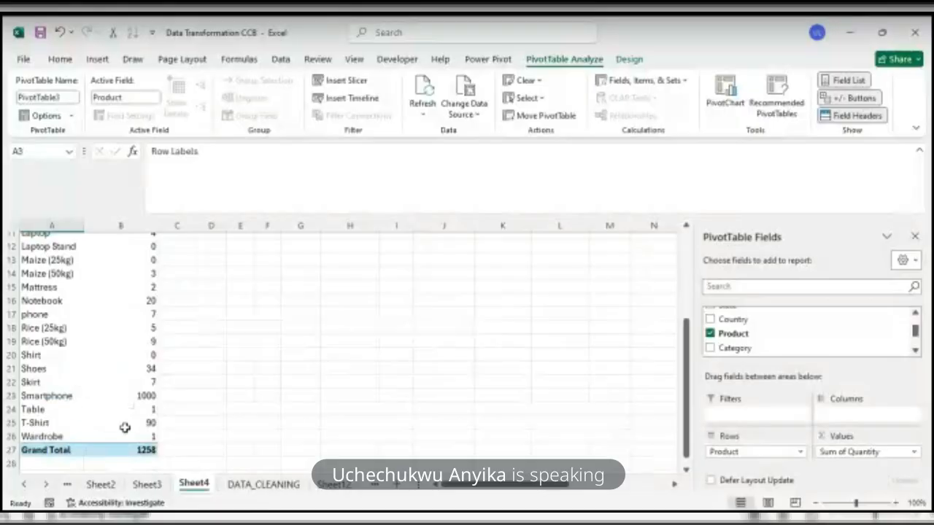
scroll(142, 353, up, 3)
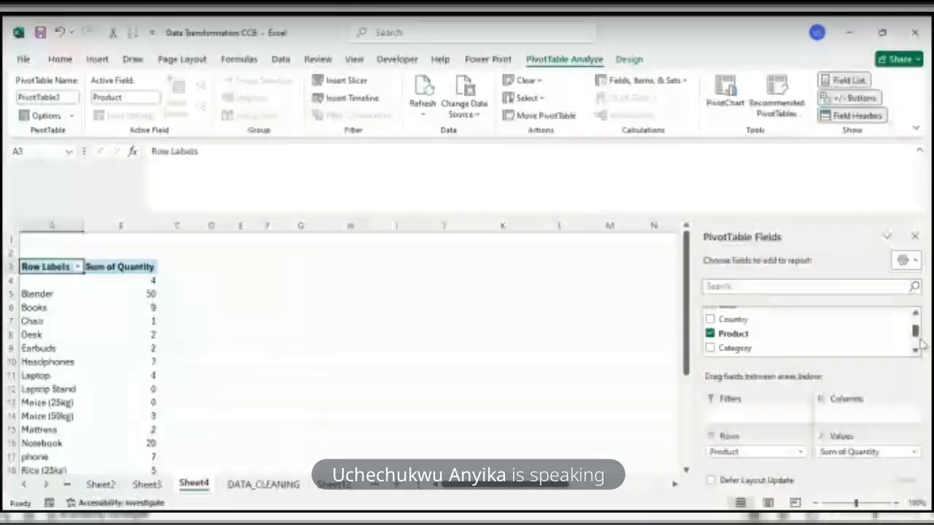
Replace Product with the FirstName field in the PivotTable rows.
scroll(918, 337, up, 1)
scroll(918, 334, up, 2)
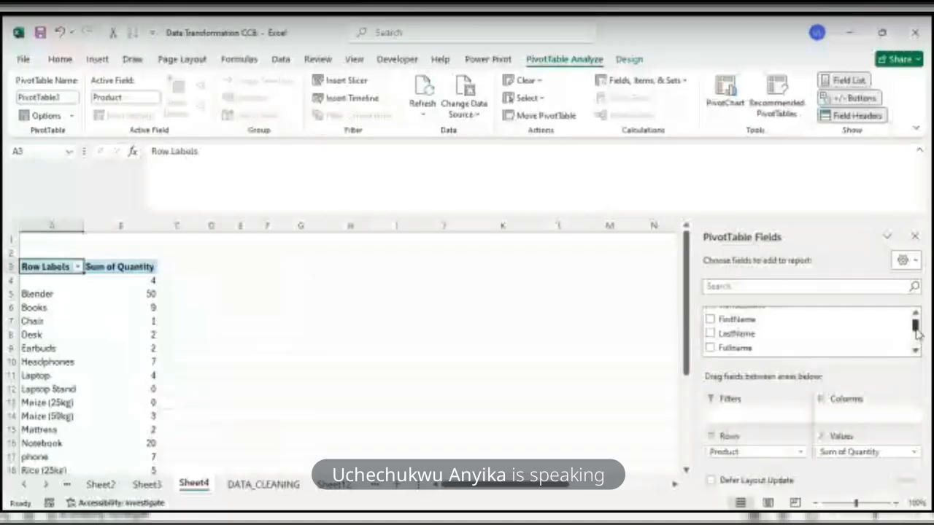
scroll(918, 330, up, 2)
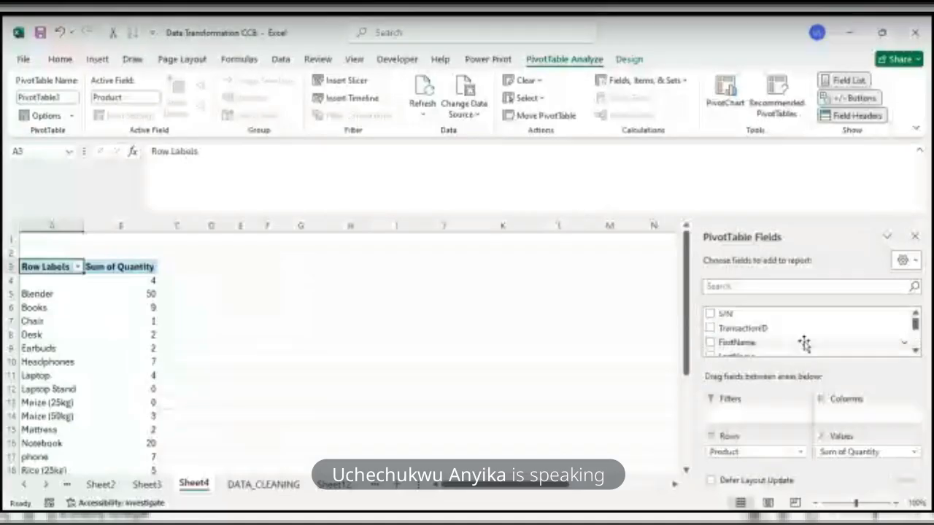
drag(804, 342, 741, 347)
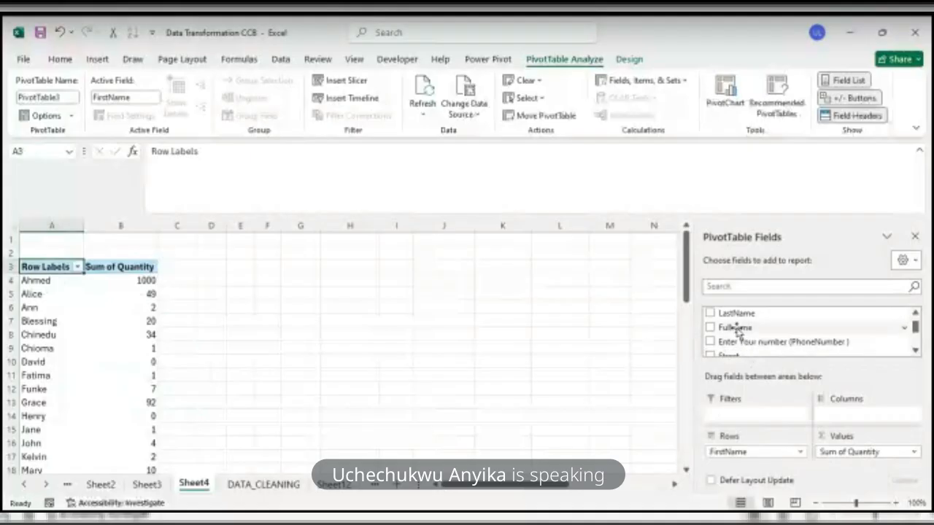
Add the Fullname field to the PivotTable values and summarize it by Average.
drag(740, 329, 850, 453)
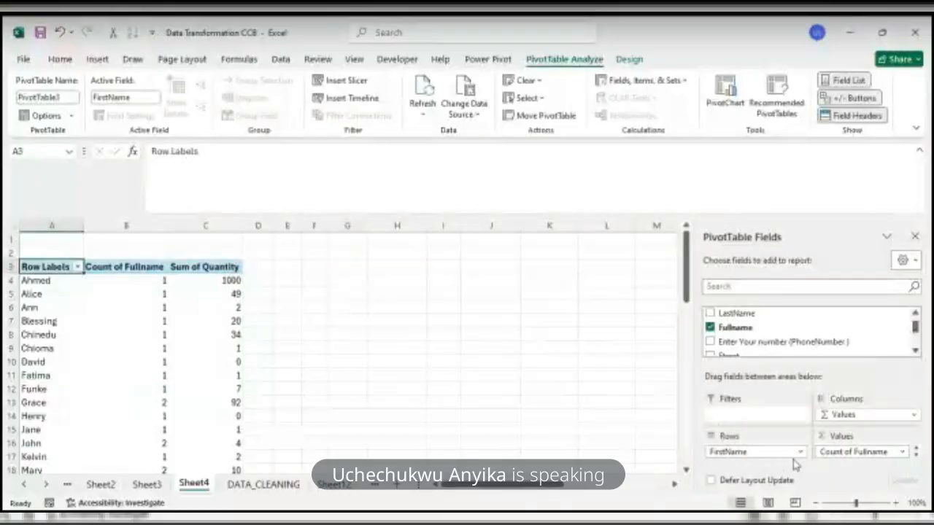
click(852, 449)
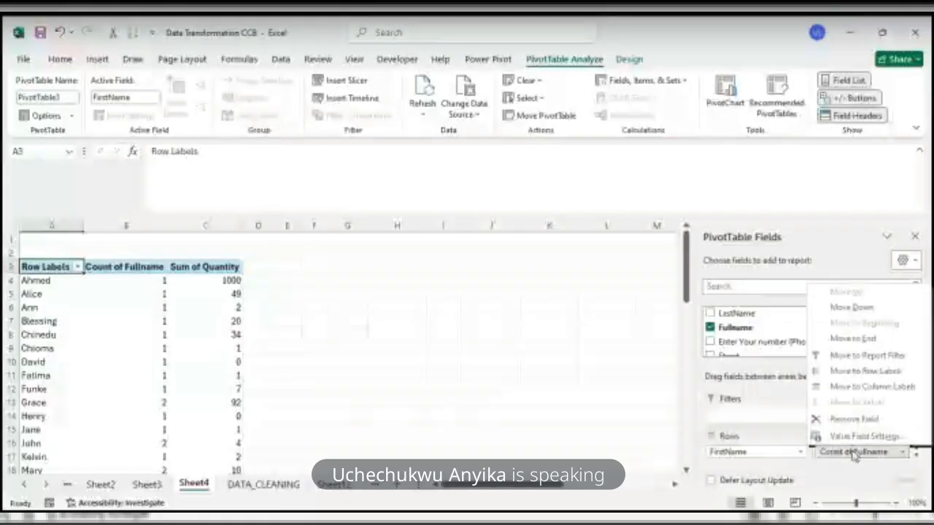
click(854, 437)
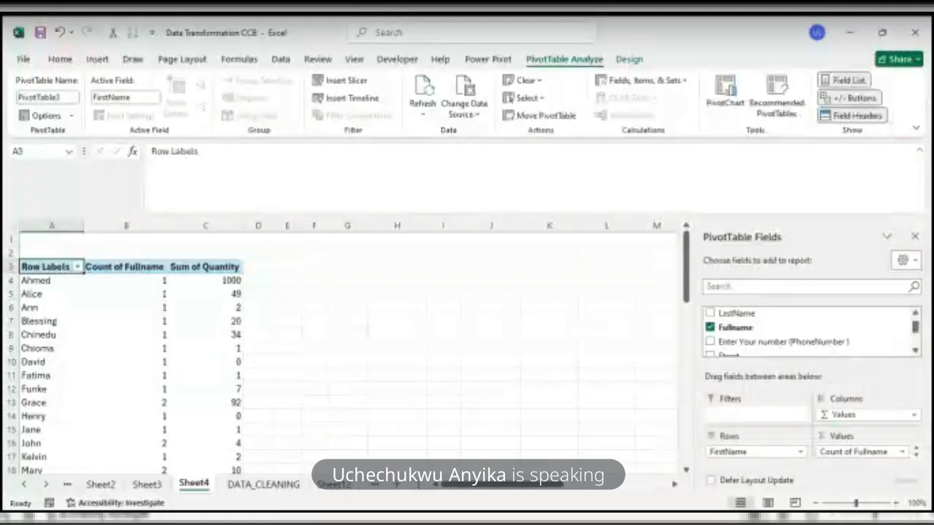
click(546, 297)
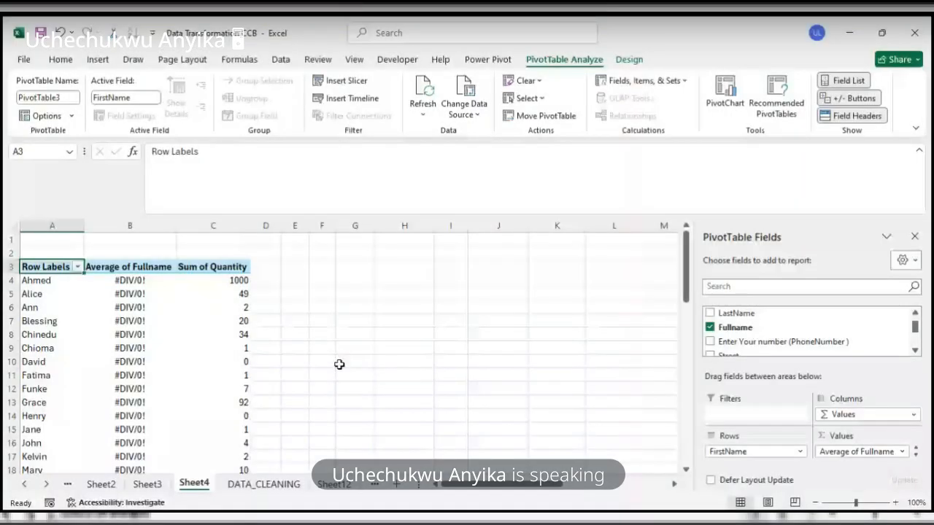
Switch the Fullname value summary from Average to Count, and remove Fullname from the PivotTable values.
click(338, 362)
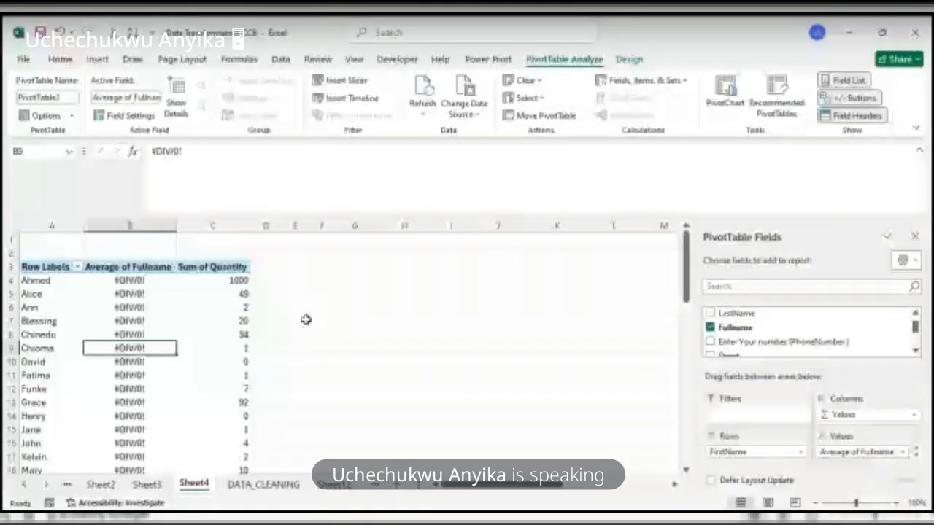
click(238, 234)
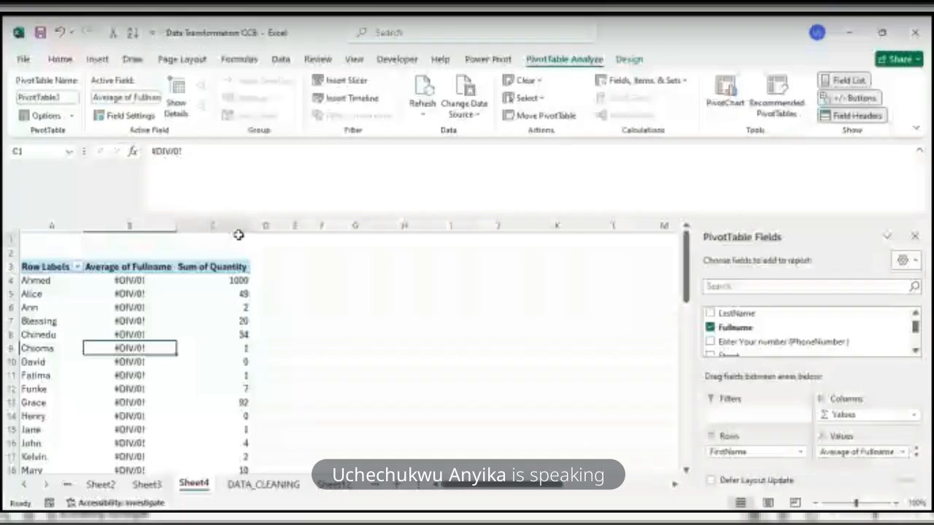
click(237, 280)
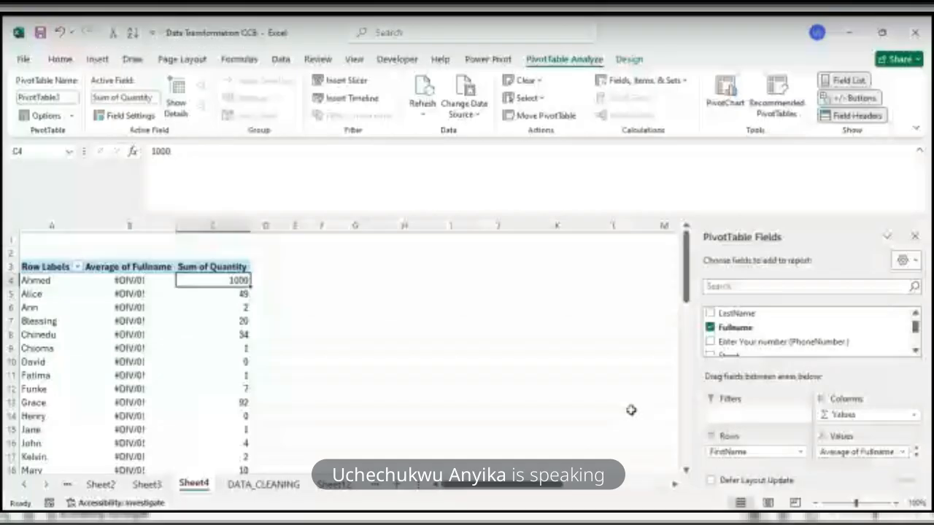
click(903, 451)
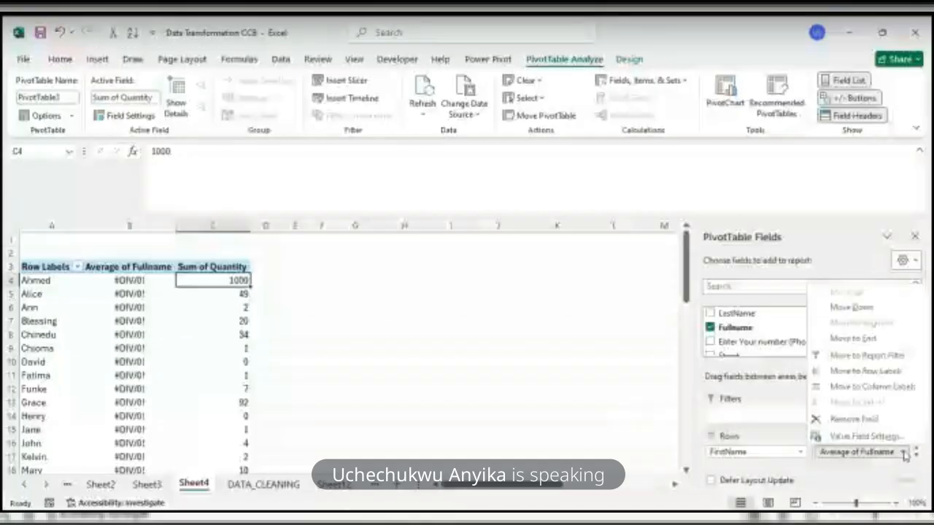
click(846, 437)
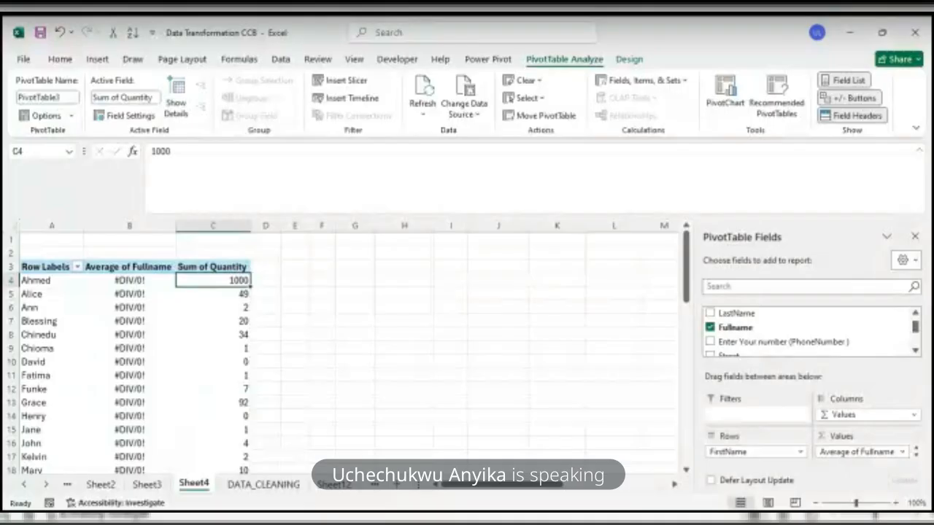
click(542, 301)
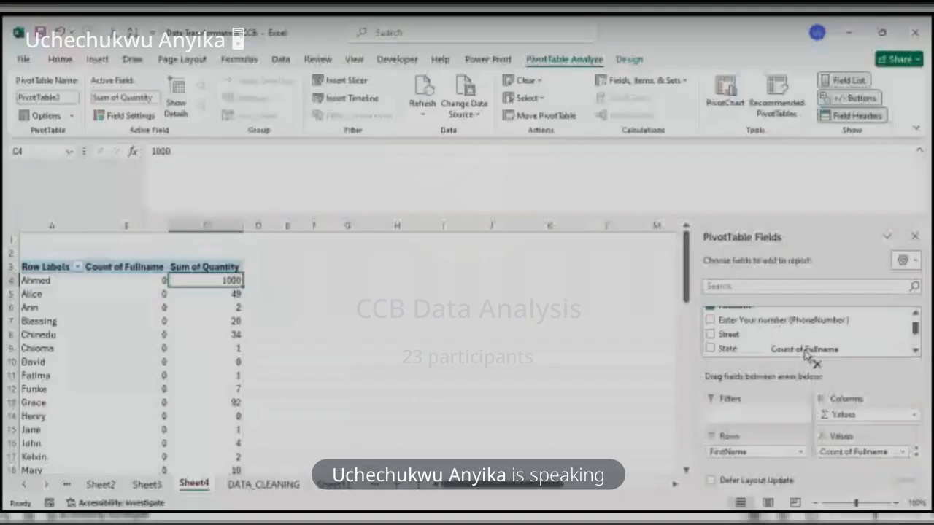
drag(808, 358, 794, 338)
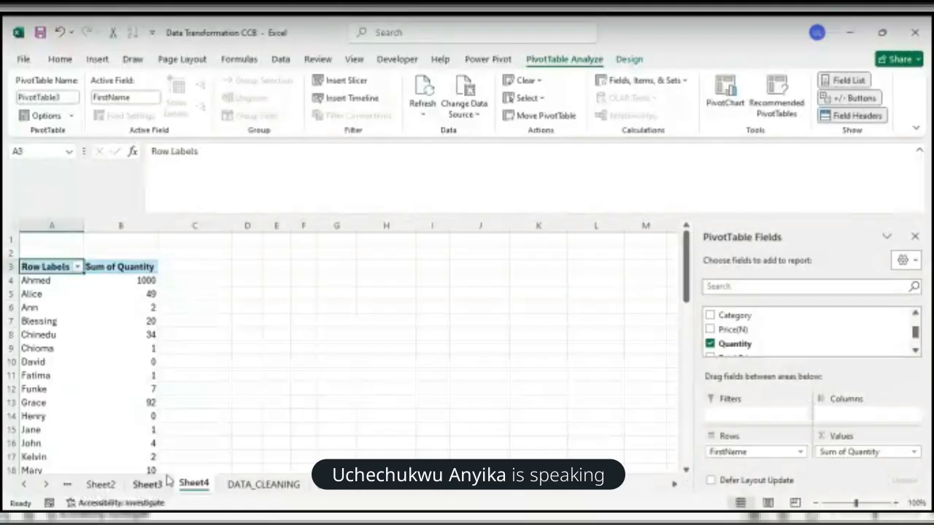
Review the columns of the DATA_CLEANING source table through to Status and return to the PivotTable on Sheet4.
click(245, 486)
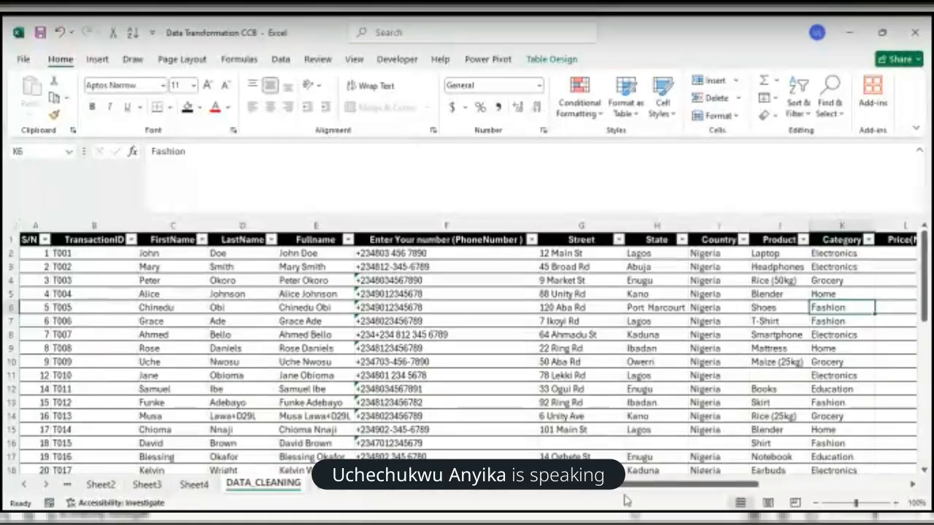
drag(617, 490, 766, 492)
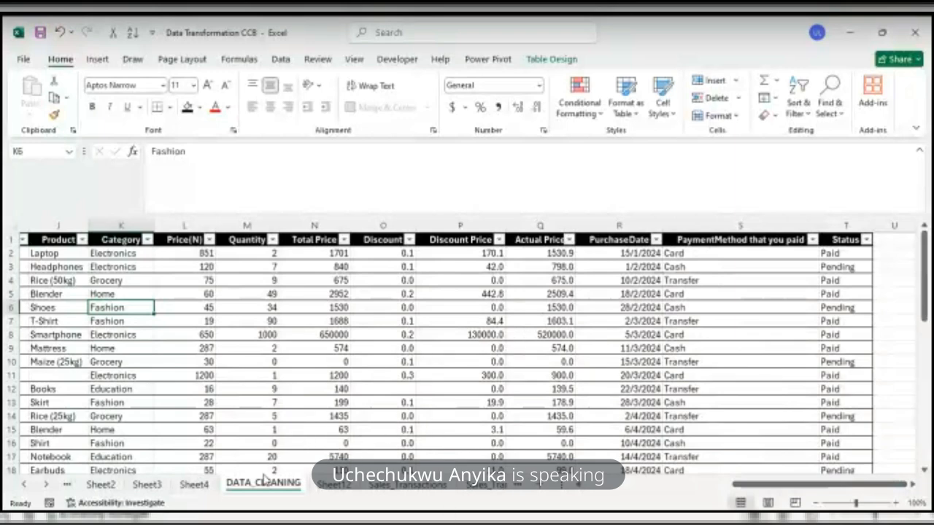
click(199, 484)
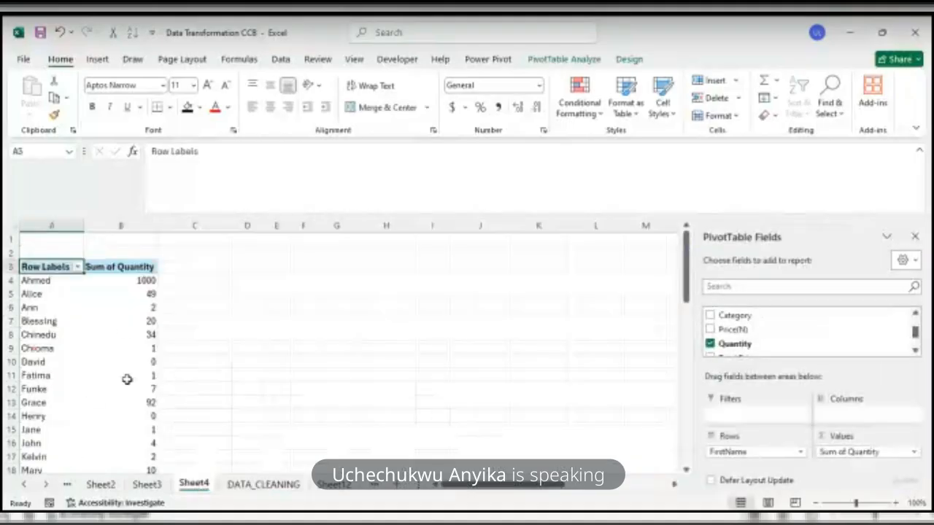
Copy the whole FirstName and Quantity PivotTable and paste the copy at cell D3 of Sheet4.
click(127, 379)
key(ctrl+a)
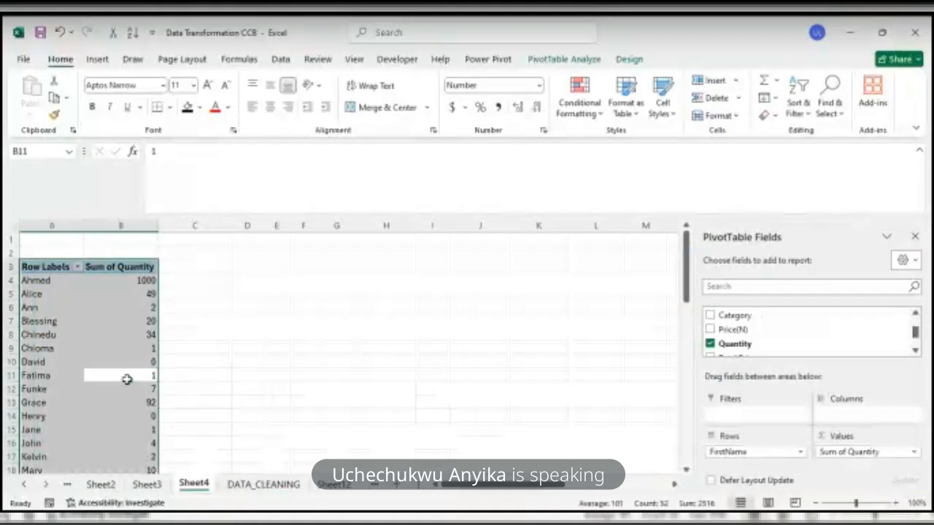
key(ctrl+c)
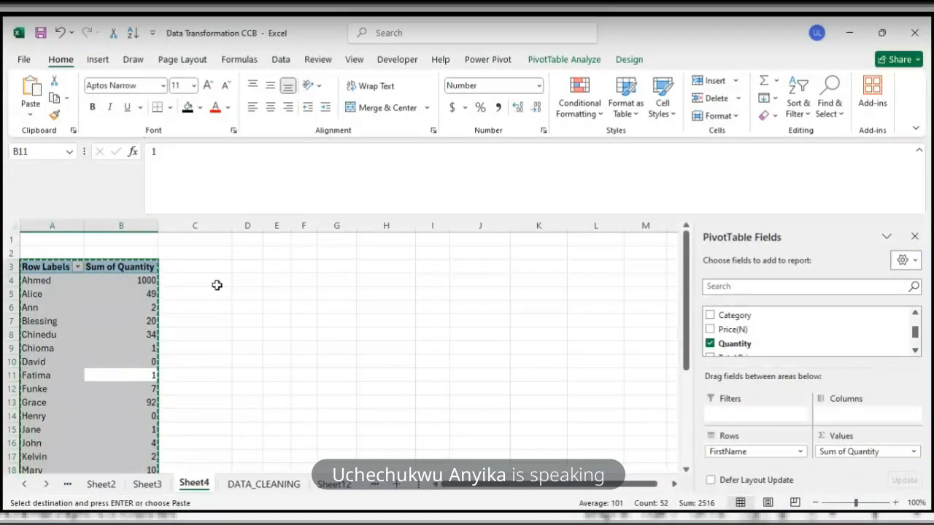
click(241, 268)
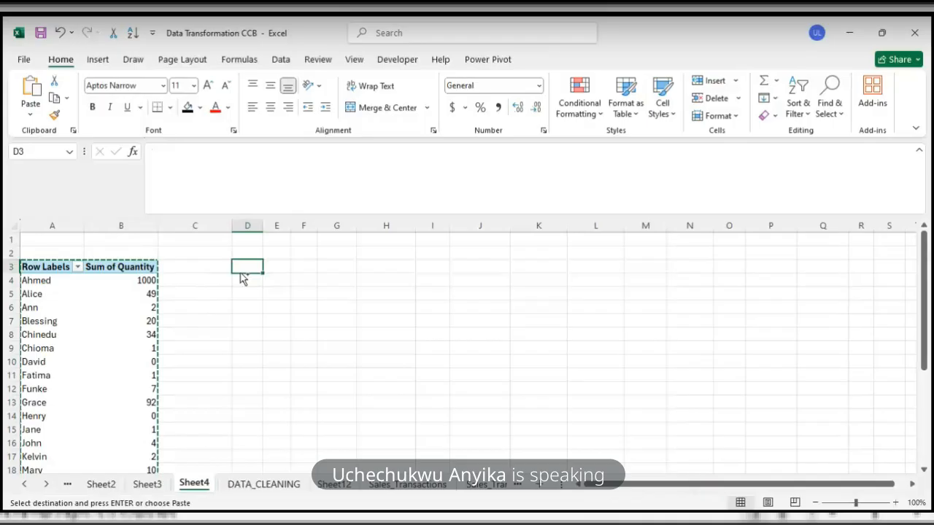
key(ctrl+v)
Empty the copied PivotTable by removing FirstName from its rows and Sum of Quantity from its values.
click(247, 348)
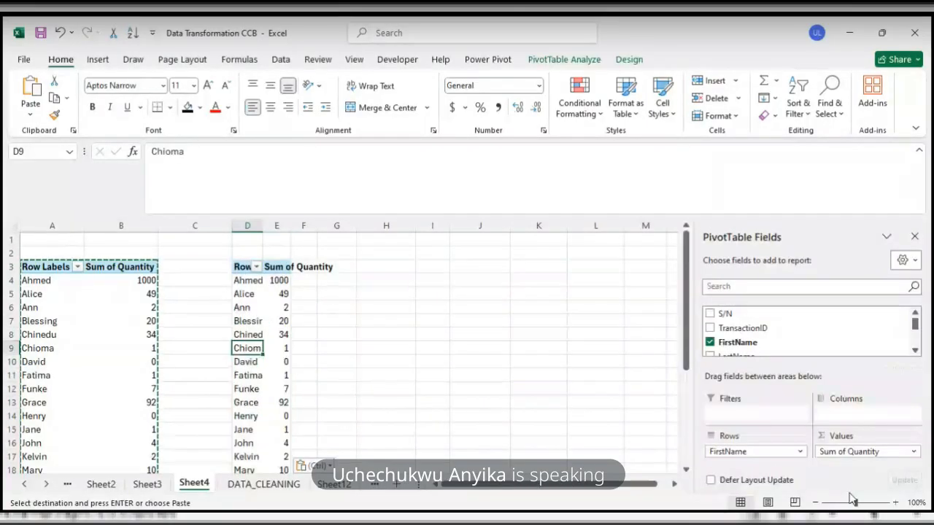
drag(762, 452, 730, 360)
drag(839, 452, 781, 332)
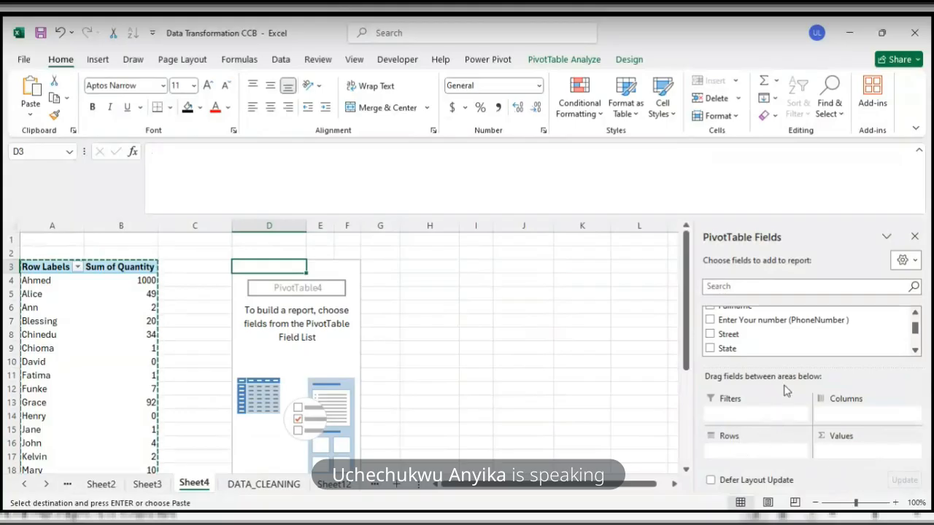
Add the field "PaymentMethod that you paid" to the empty PivotTable at D3 and place it in the rows.
drag(914, 335, 916, 348)
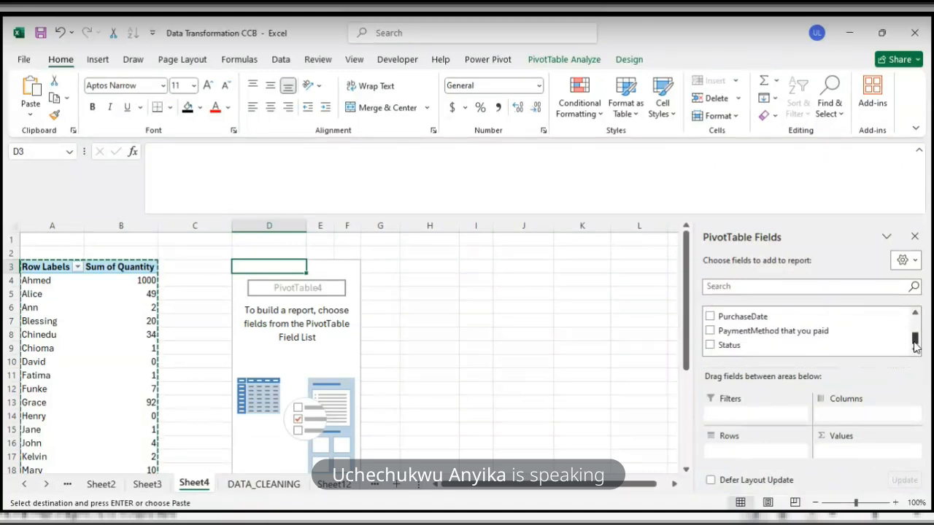
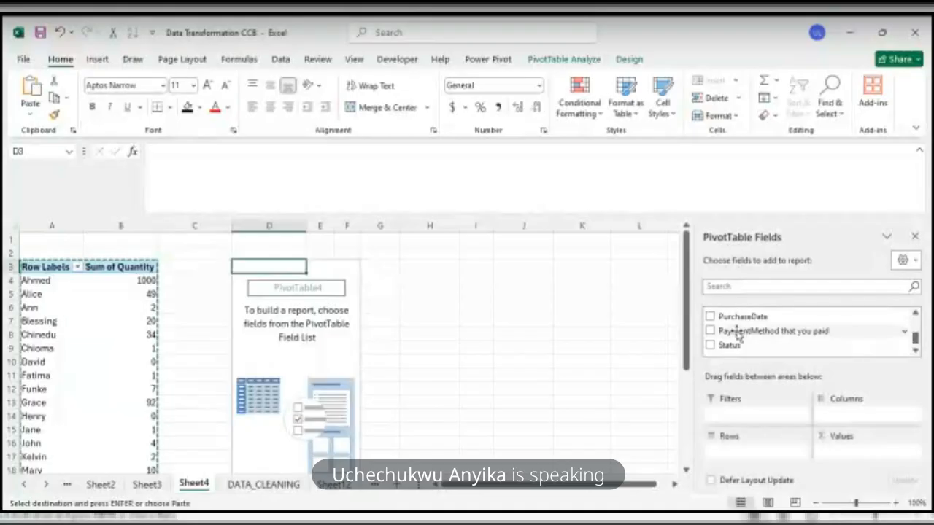
click(577, 345)
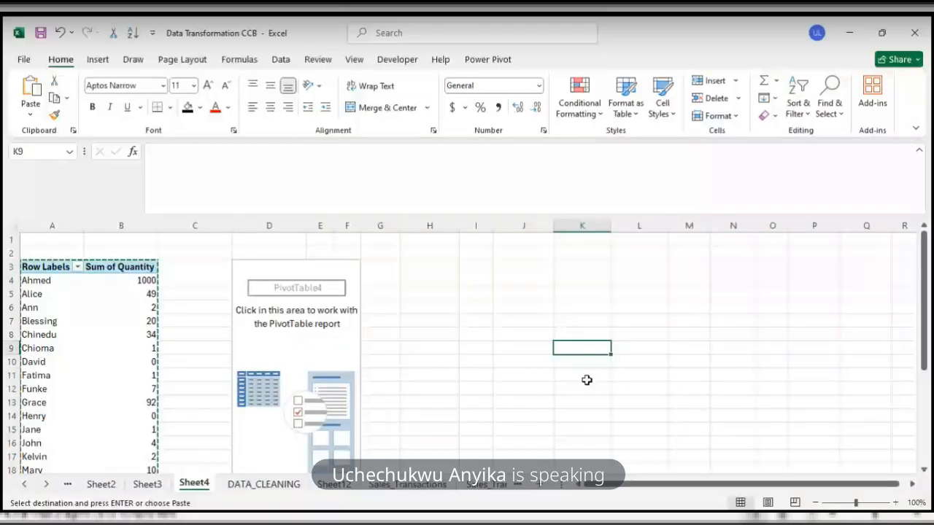
click(288, 344)
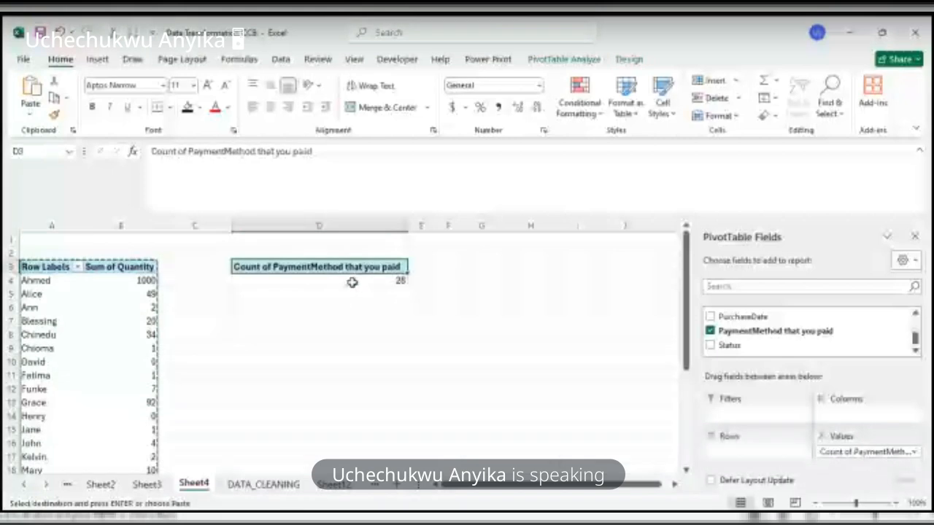
mouse_move(352, 282)
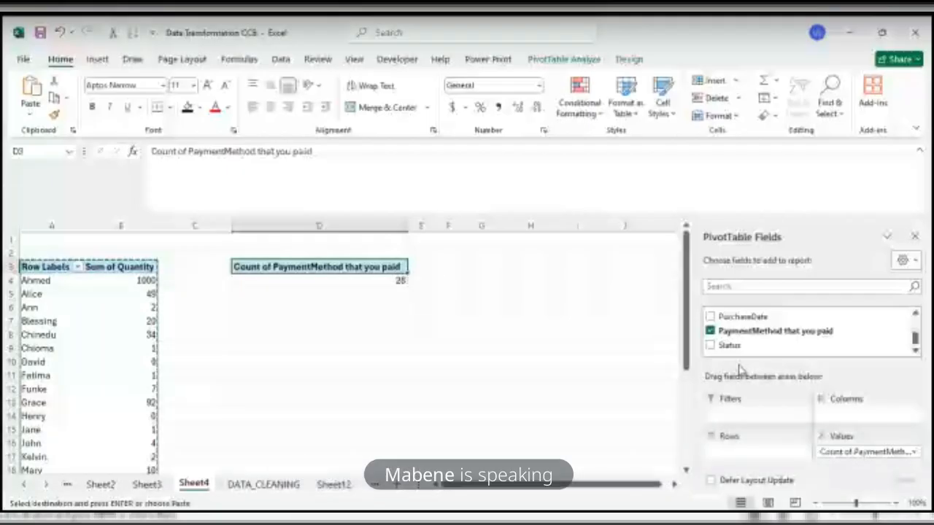
drag(835, 448, 759, 456)
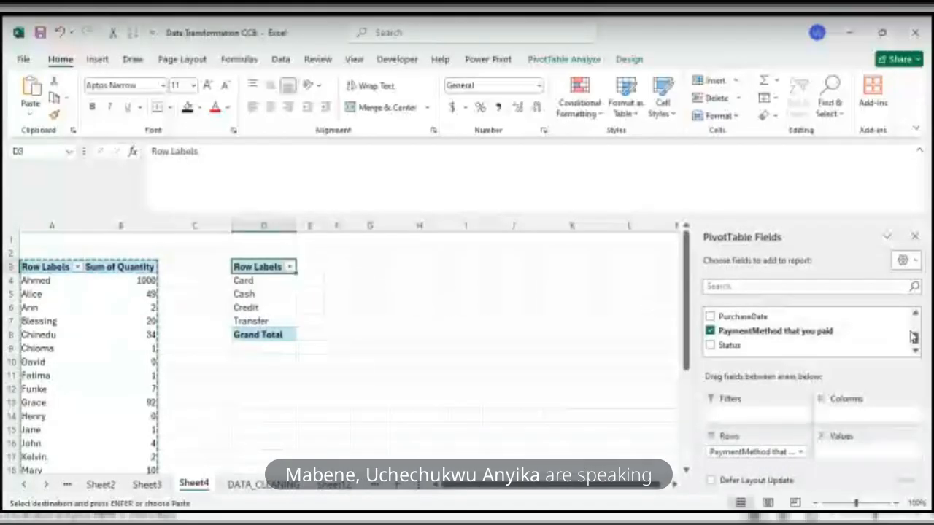
Add the Actual Price field to the values of the payment-method PivotTable.
click(916, 318)
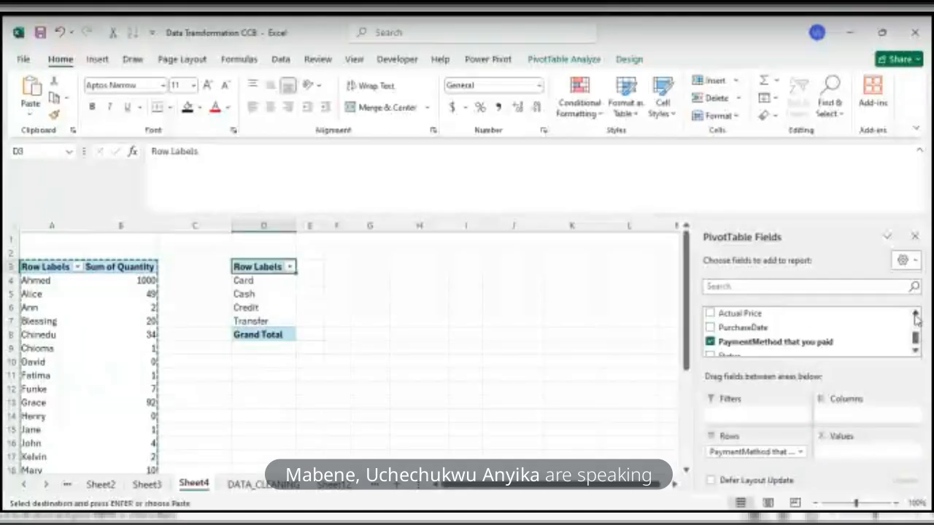
click(916, 319)
click(916, 319)
click(916, 319)
click(916, 315)
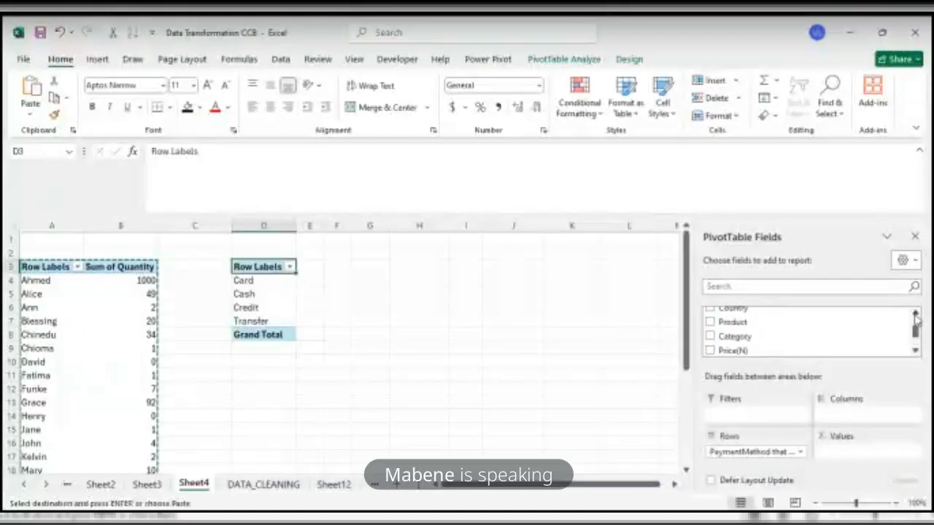
click(916, 315)
click(916, 316)
click(916, 315)
drag(916, 327, 916, 345)
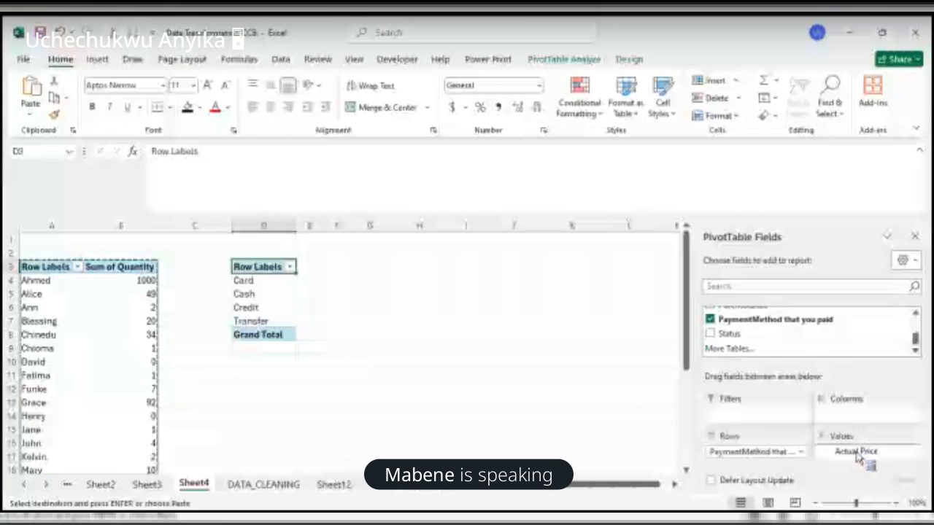
drag(857, 458, 858, 456)
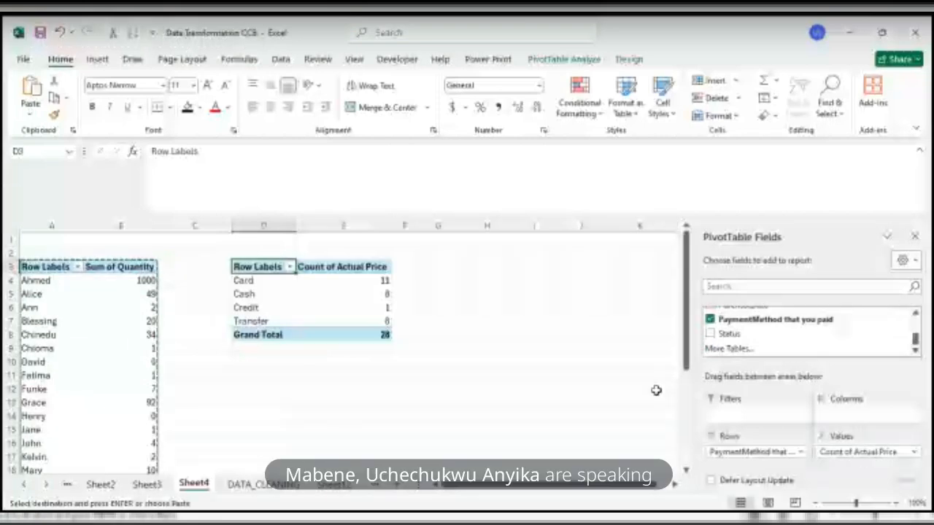
mouse_move(383, 280)
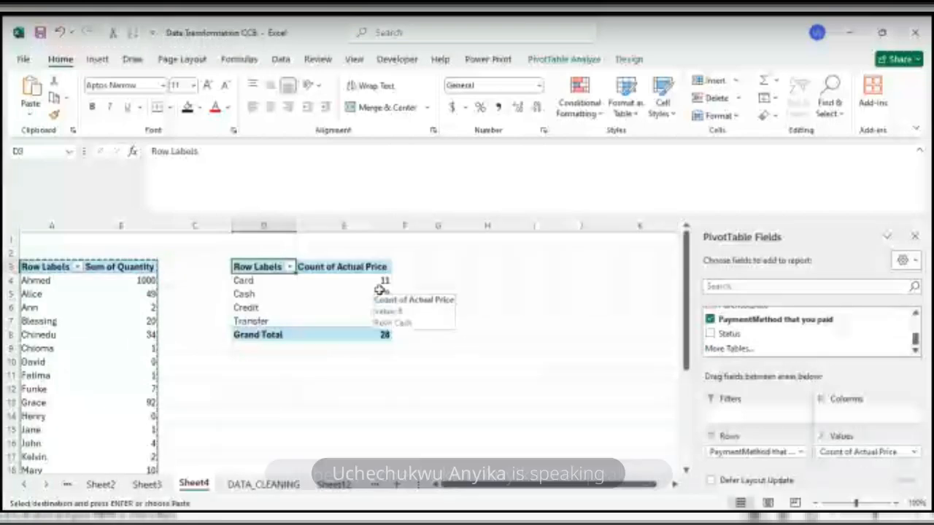
Check the value field settings of Actual Price in the payment-method PivotTable and consult the DATA_CLEANING sheet.
click(914, 452)
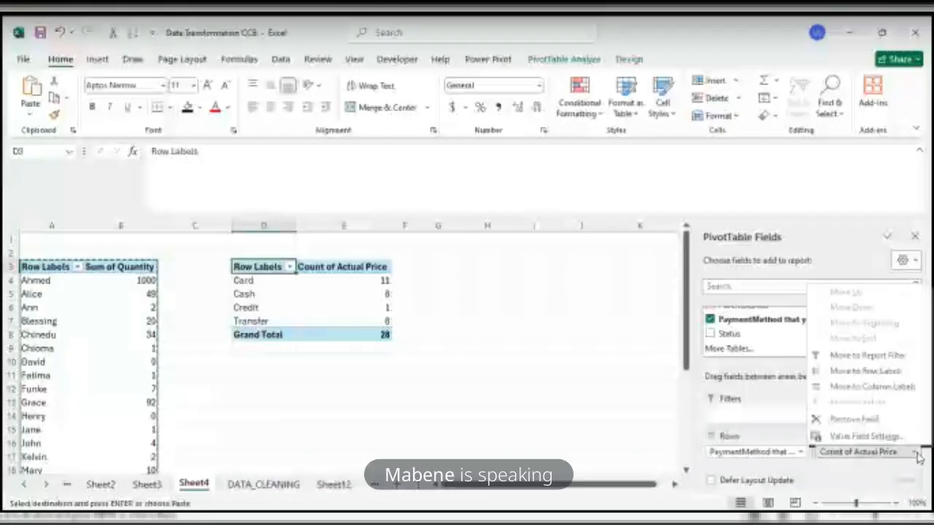
click(887, 438)
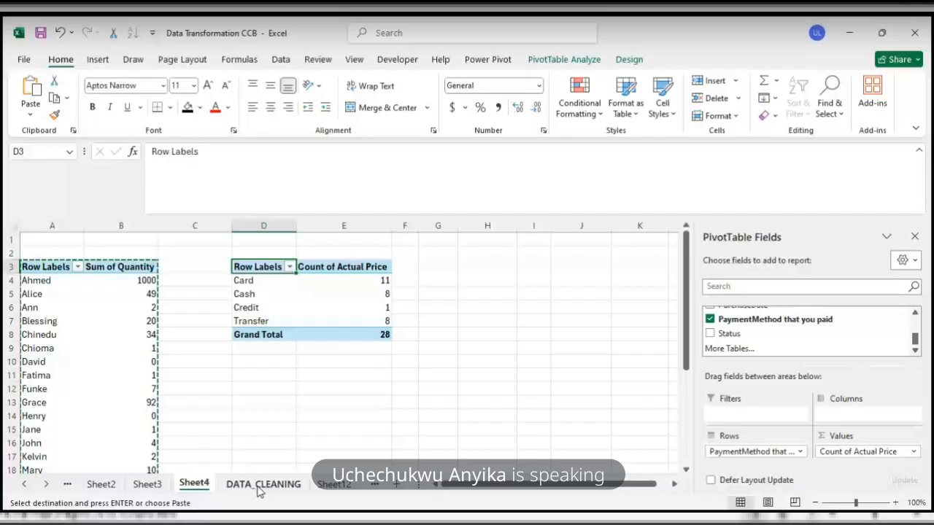
click(261, 485)
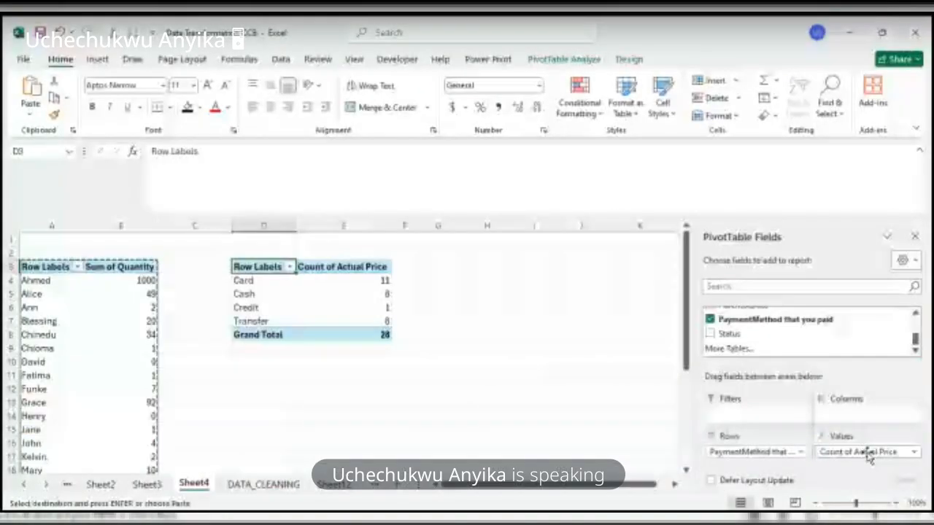
click(867, 452)
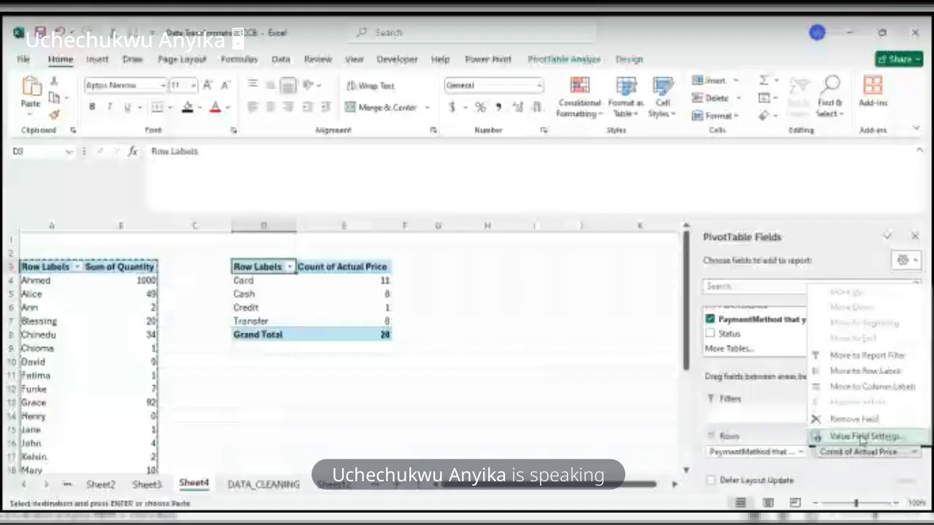
click(861, 440)
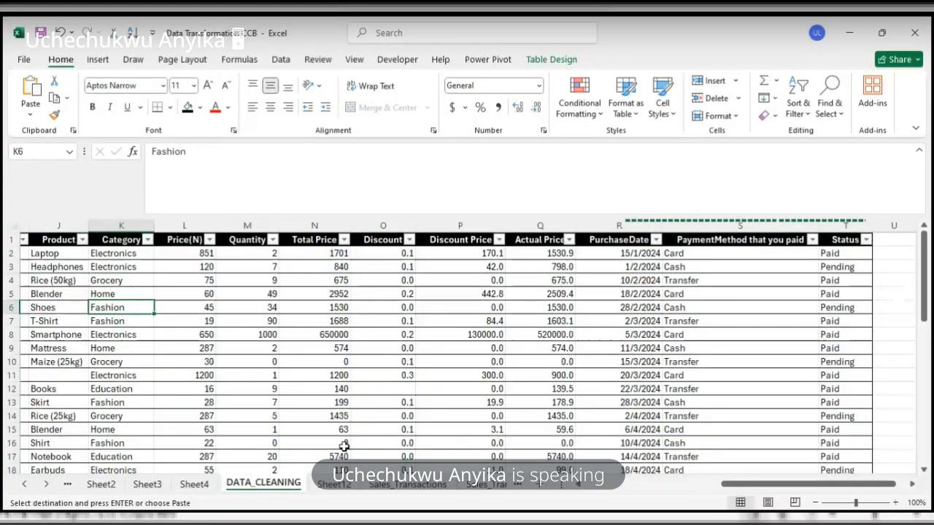
Replace the N/A discount in row 23 of the DATA_CLEANING sheet with 0.1.
scroll(343, 445, down, 6)
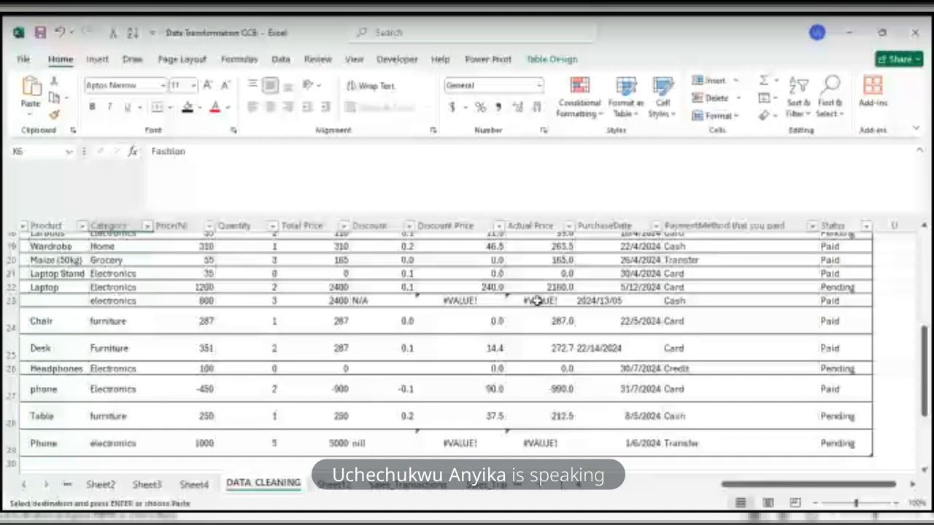
click(536, 300)
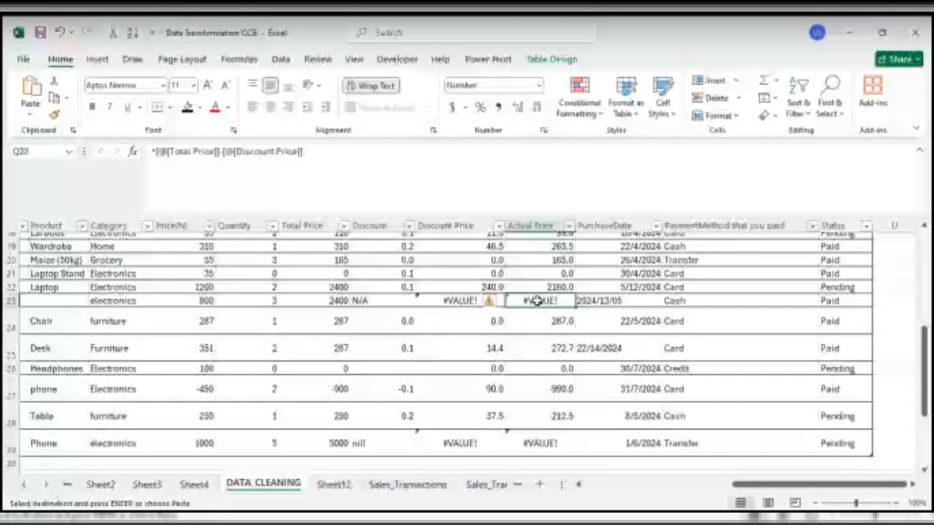
click(379, 300)
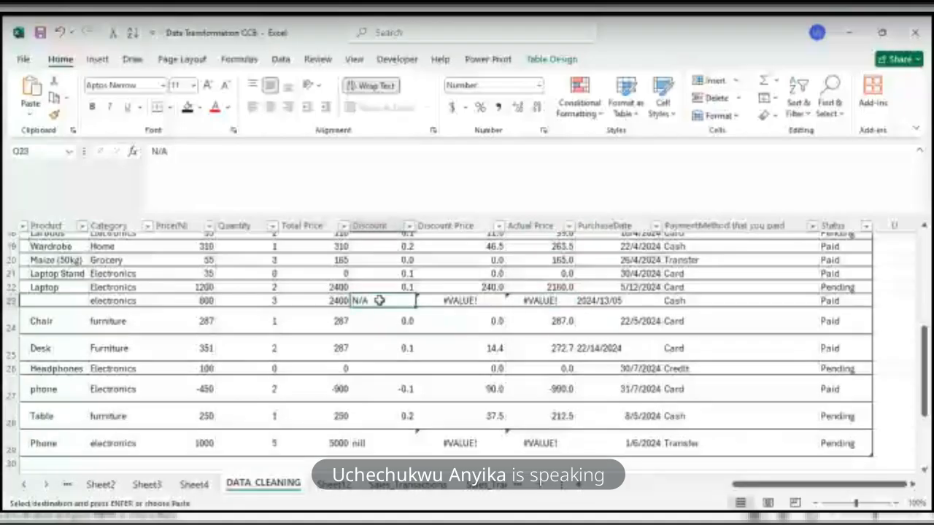
key(Escape)
text(0.)
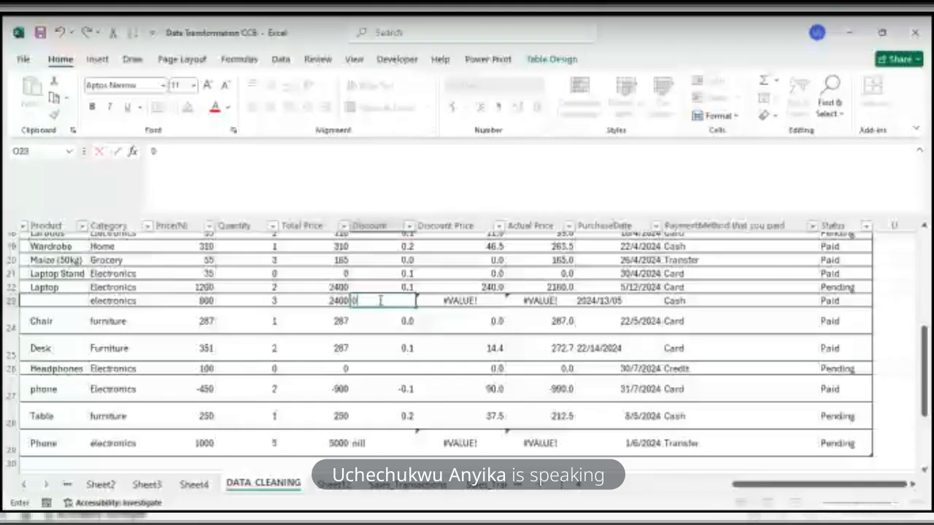
text(1)
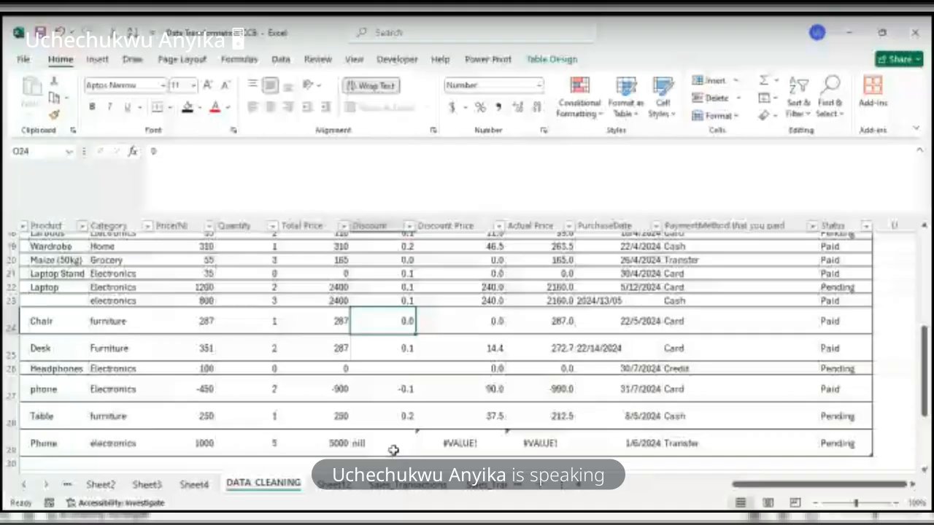
Replace the "nill" discount of the Phone record in row 29 with 0.
click(388, 443)
text(0)
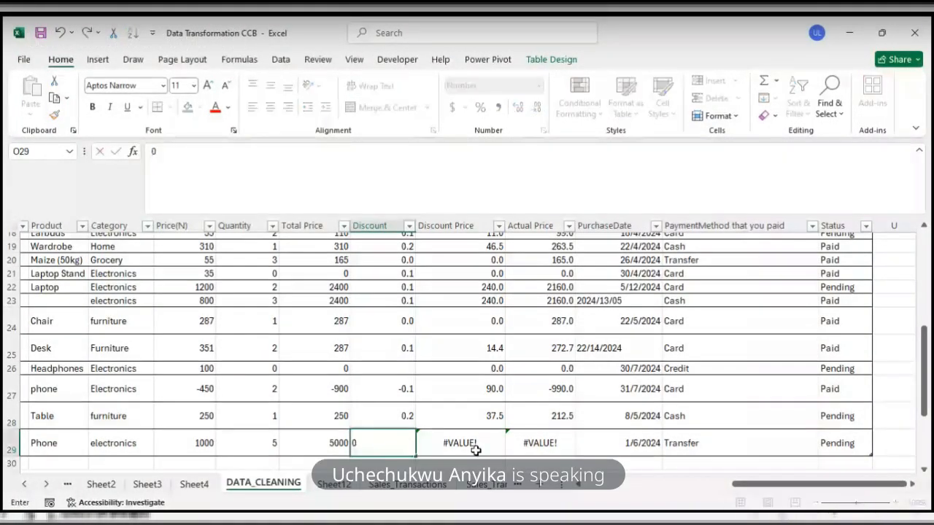
key(Return)
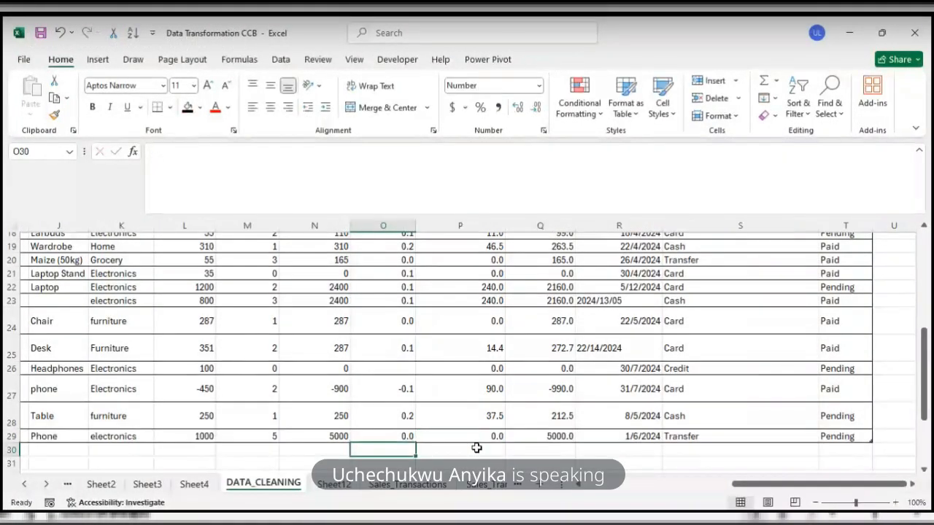
scroll(476, 448, down, 1)
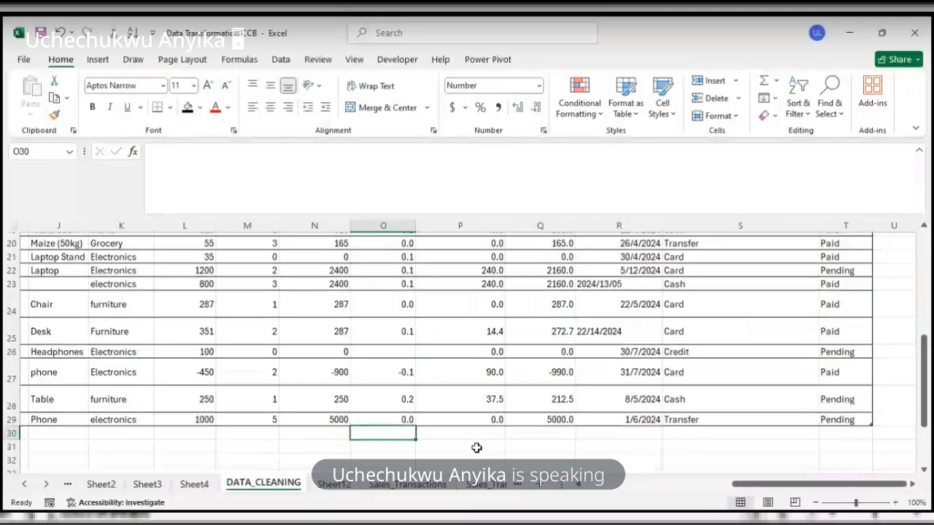
Refresh the PivotTables on Sheet4 with the corrected source data.
click(194, 486)
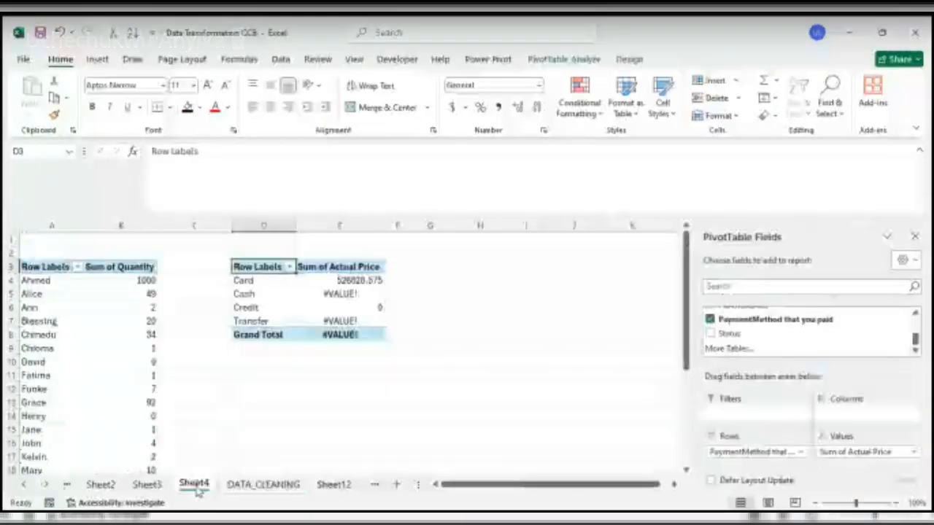
click(281, 60)
click(257, 89)
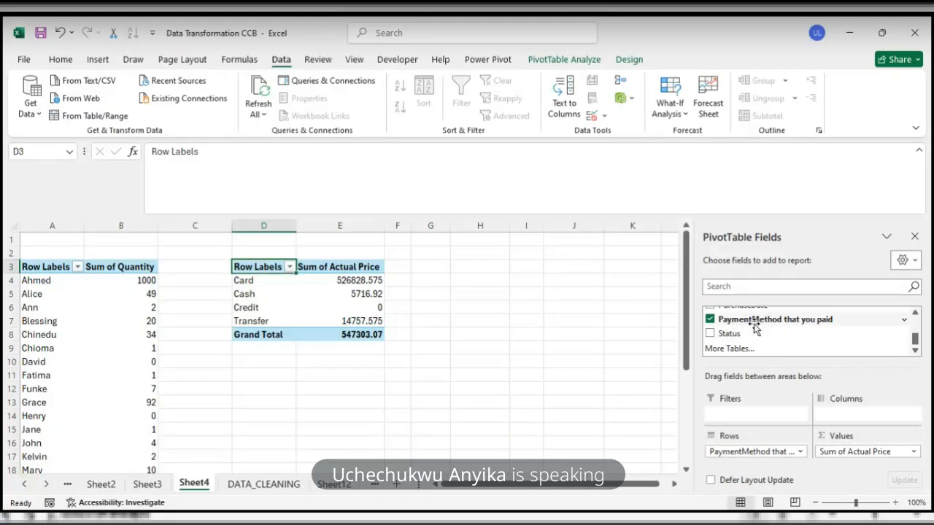
Add Actual Price a second time to the values of the payment-method PivotTable.
click(916, 315)
click(917, 315)
drag(840, 314, 856, 460)
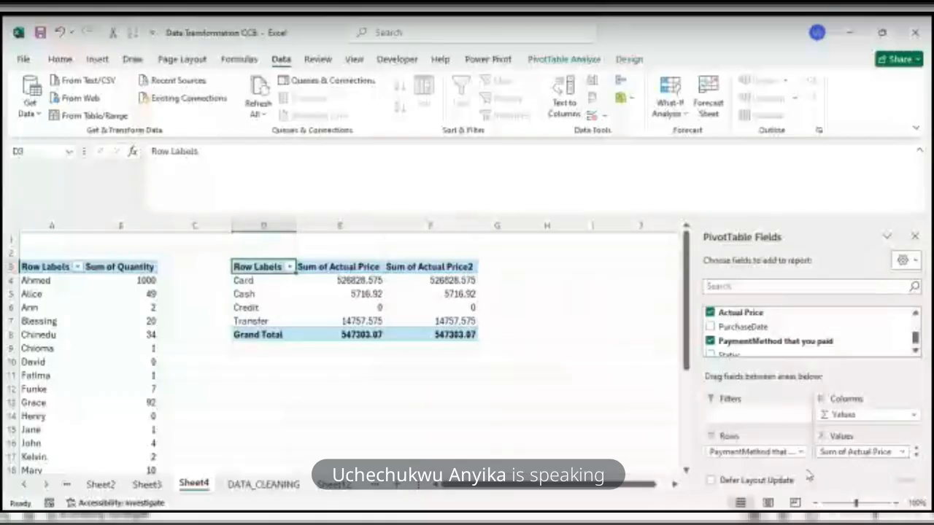
Change the summary function of the second Actual Price value field in the payment-method PivotTable to Count.
click(916, 459)
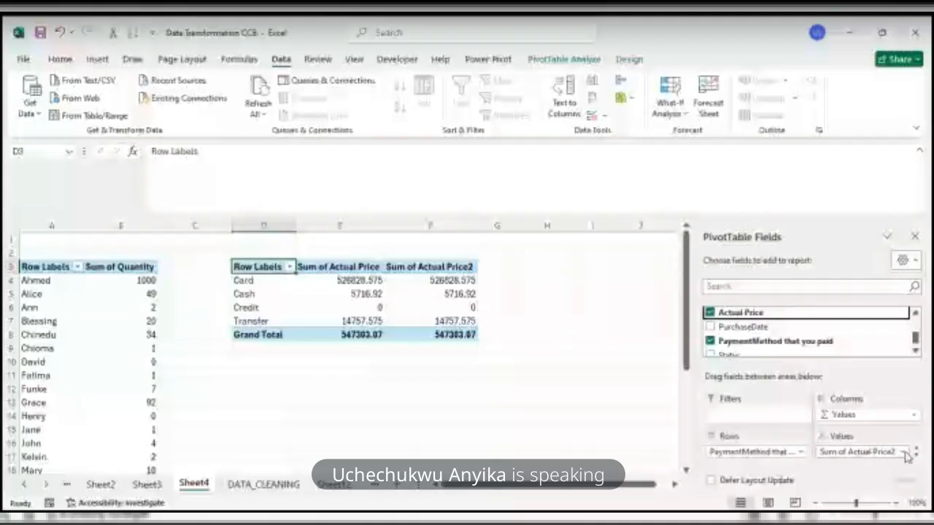
click(905, 452)
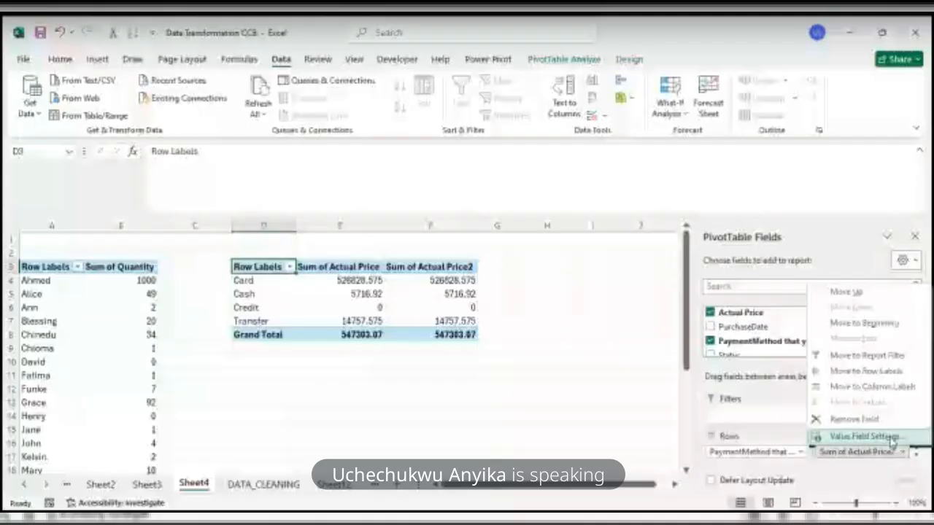
click(890, 438)
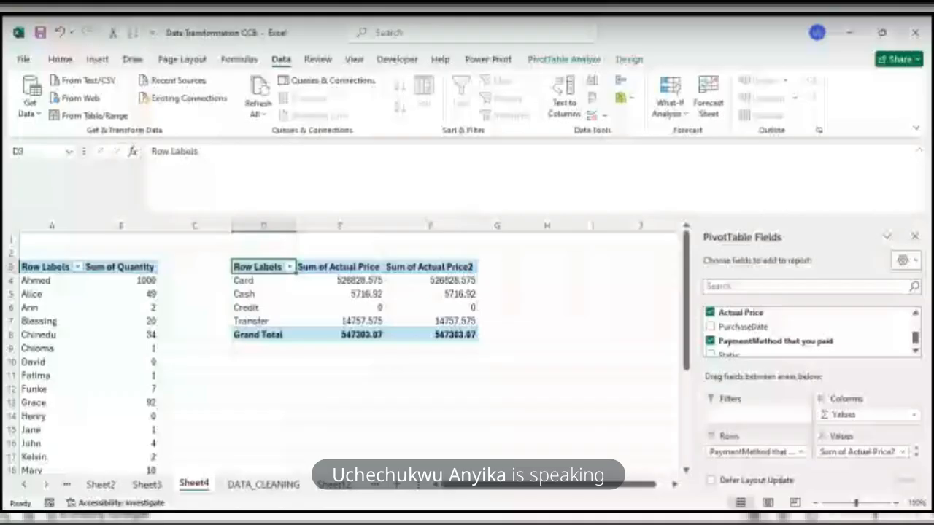
click(542, 302)
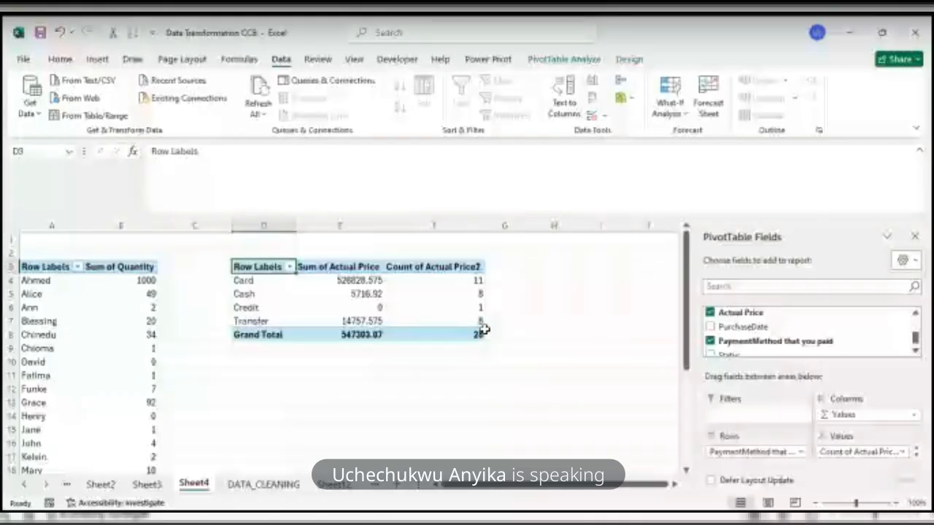
mouse_move(484, 323)
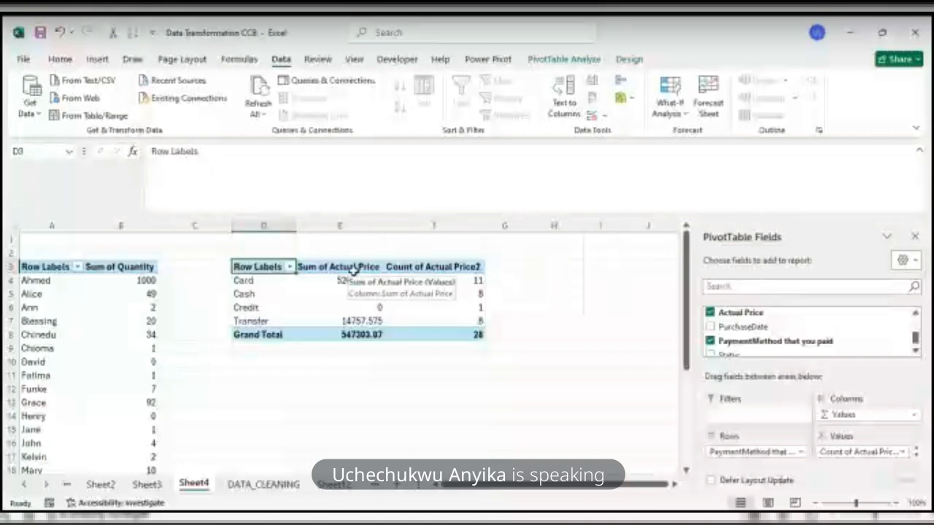
Highlight the top 1 item in the Sum of Actual Price column (E3:E7) with Light Red Fill with Dark Red Text.
drag(353, 268, 365, 321)
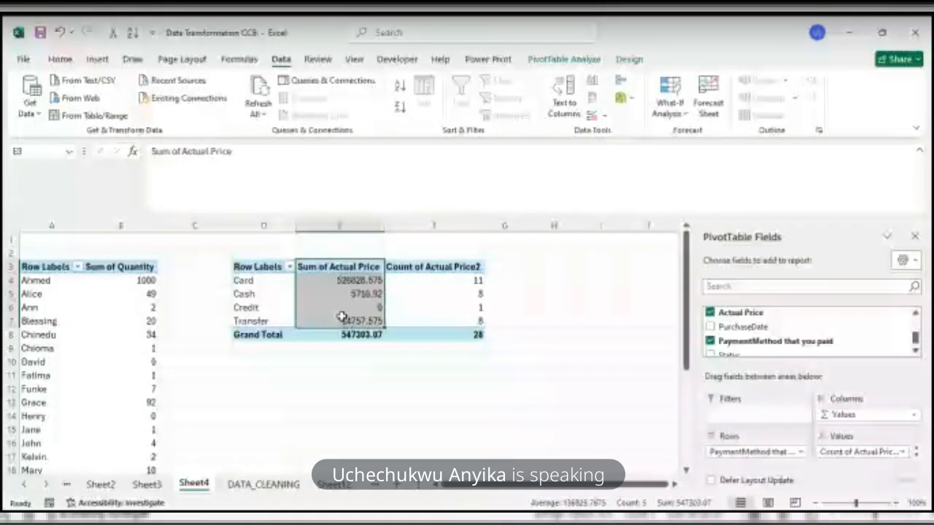
click(61, 60)
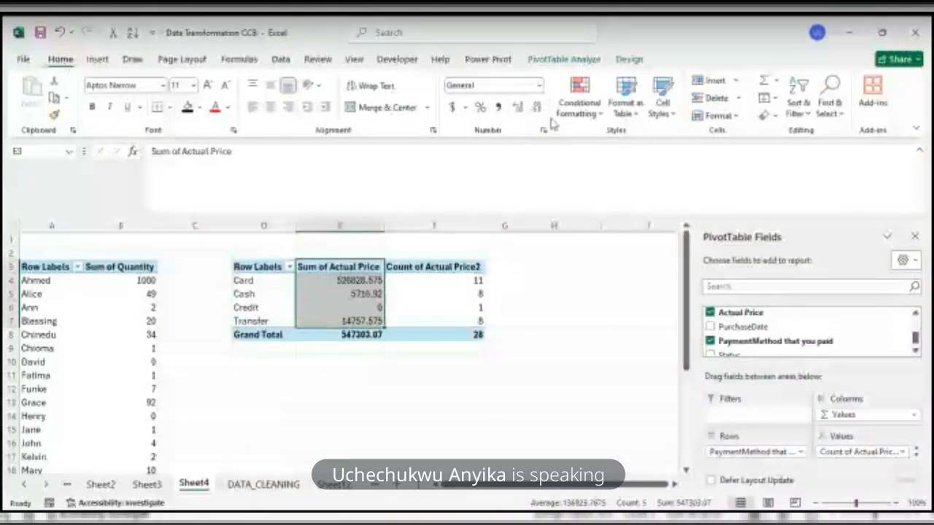
click(583, 115)
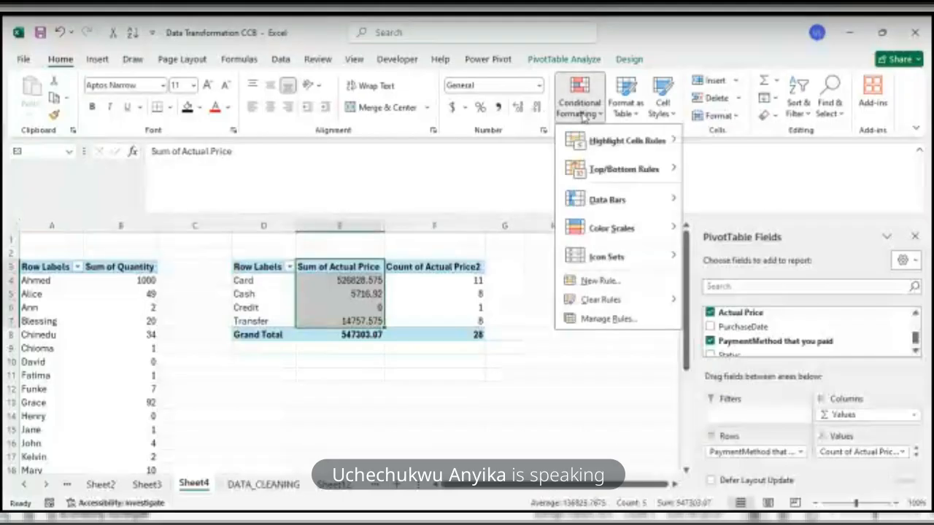
mouse_move(627, 169)
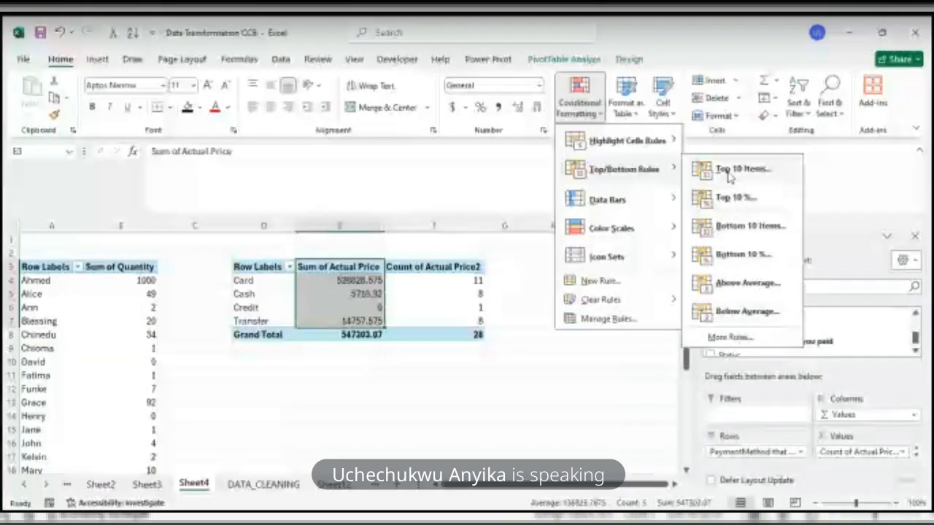
click(737, 168)
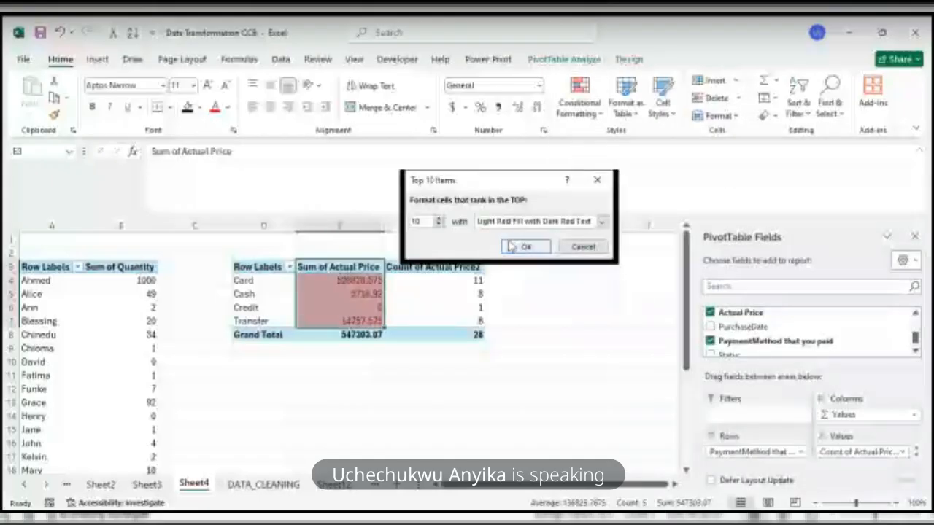
double_click(414, 222)
key(BackSpace)
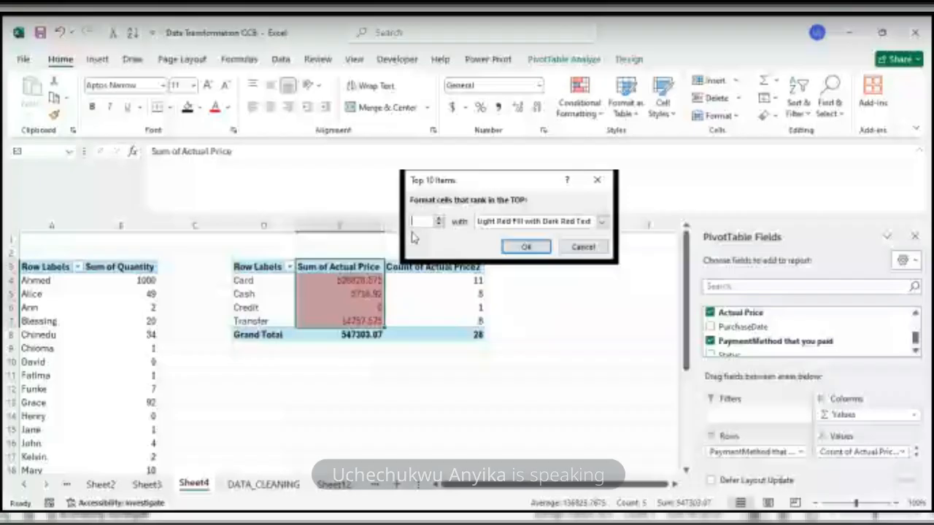
text(1)
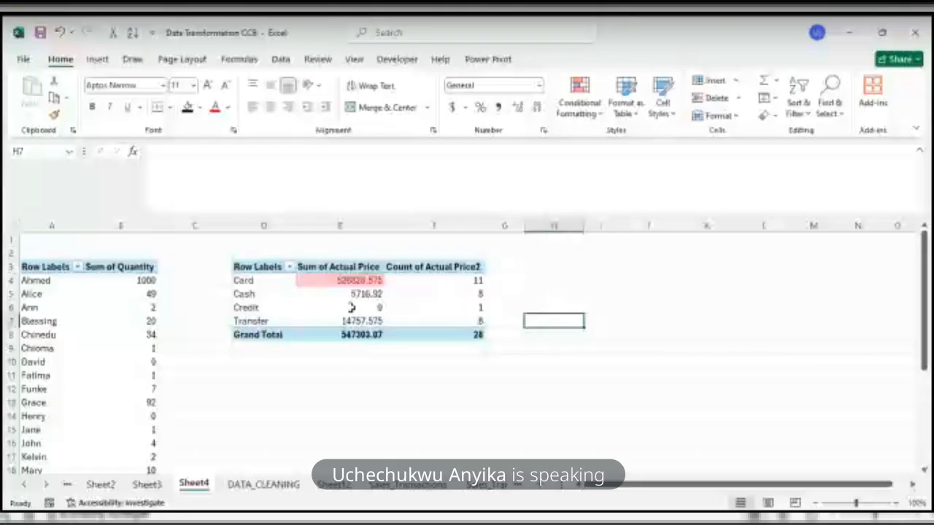
Drill down into the Transfer total of Sum of Actual Price to extract its source records onto a new sheet.
mouse_move(364, 313)
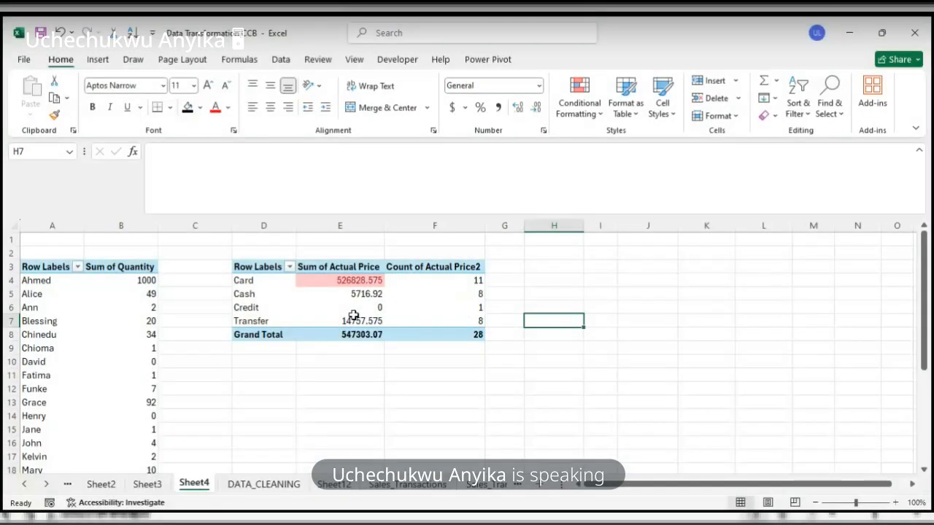
click(353, 315)
double_click(353, 315)
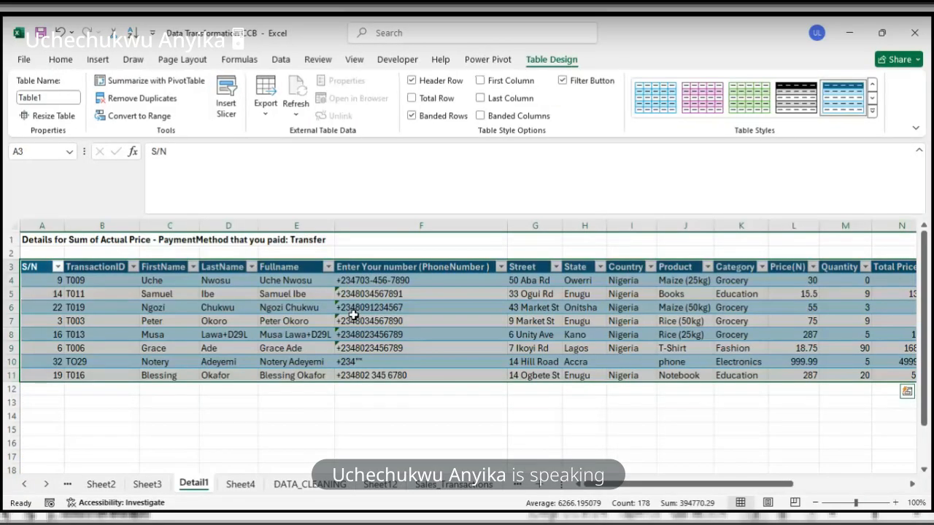
Consult Sheet3 and Sheet2, and return to Sheet4 to examine the payment-method PivotTable's sums and counts.
click(153, 485)
click(105, 487)
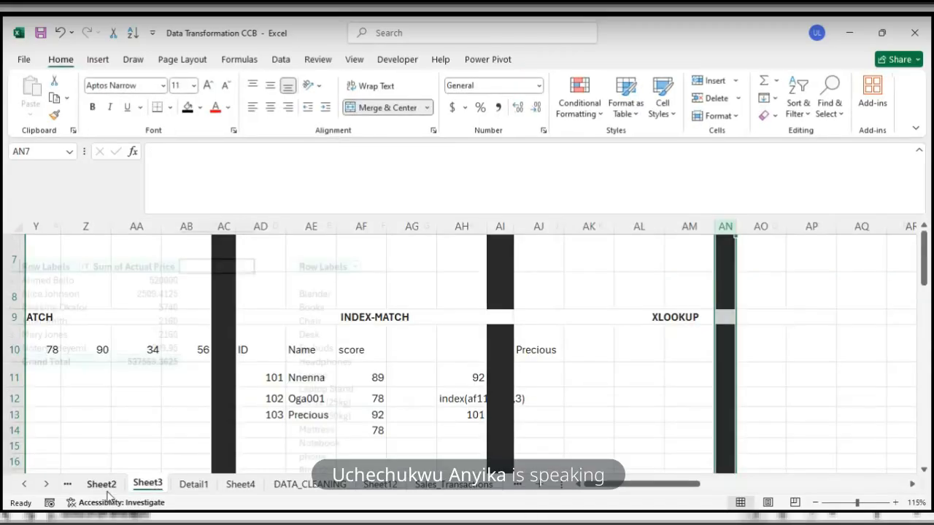
click(237, 485)
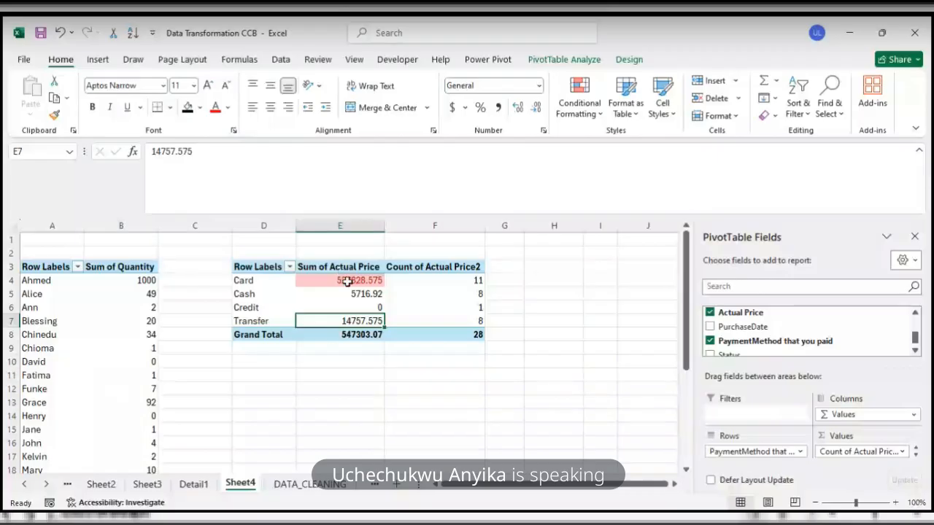
mouse_move(347, 281)
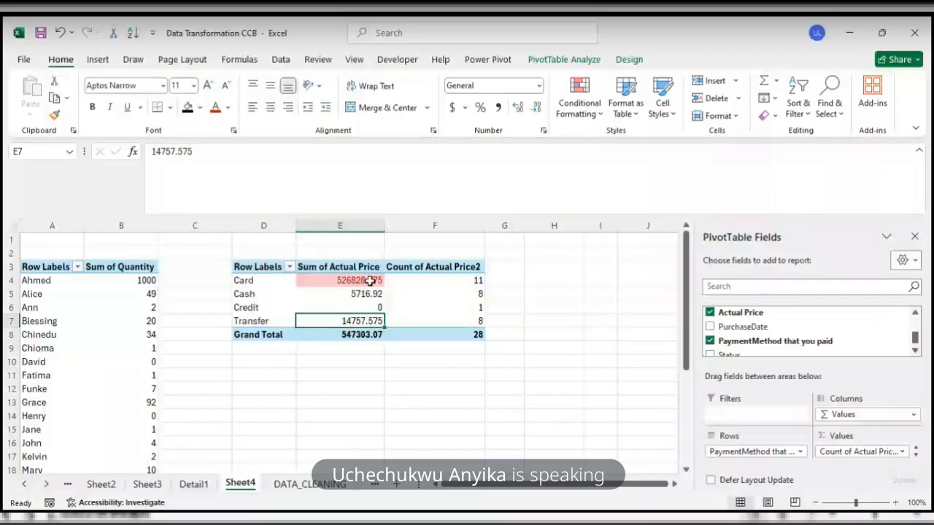
mouse_move(446, 302)
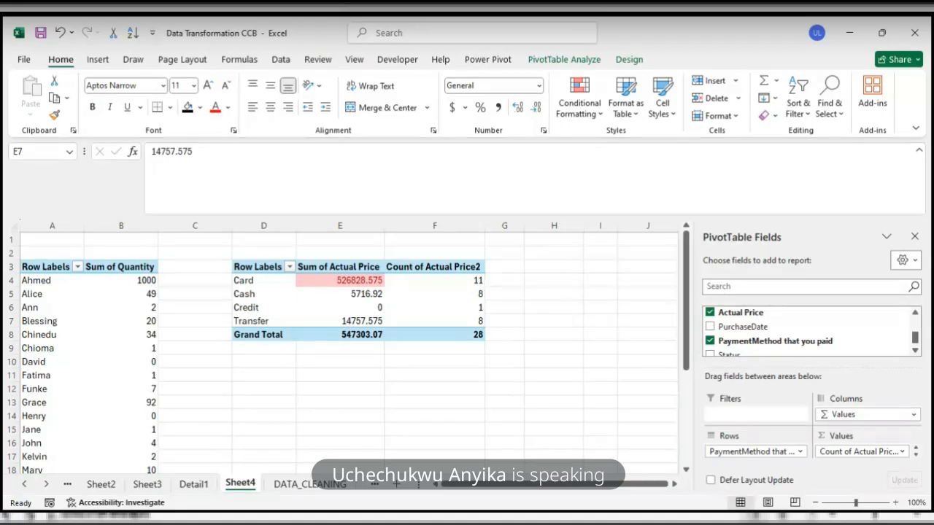
Review the source data on the DATA_CLEANING and Sales_Transactions sheets.
click(611, 485)
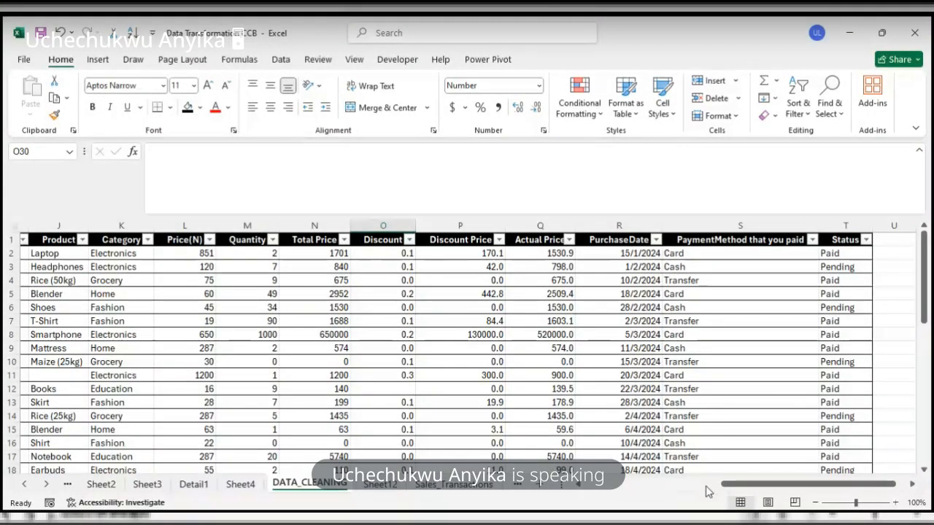
drag(716, 481, 757, 488)
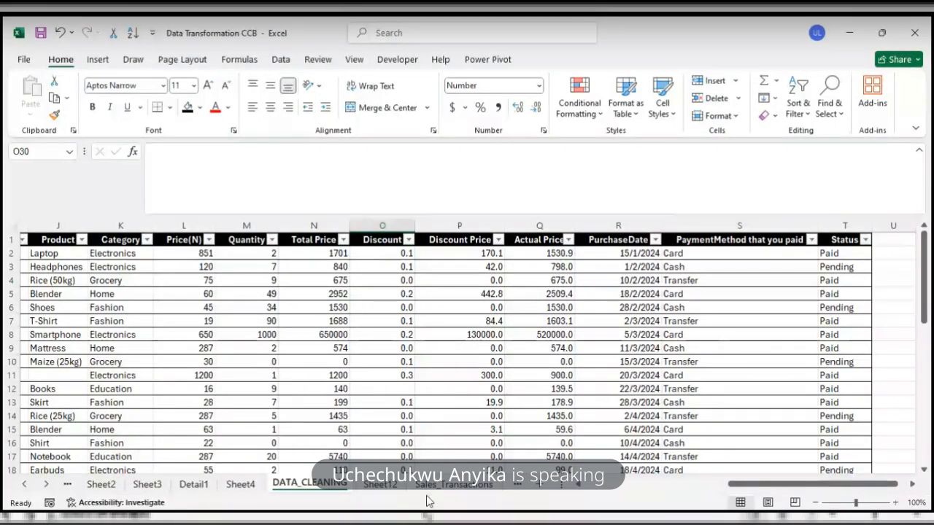
click(453, 484)
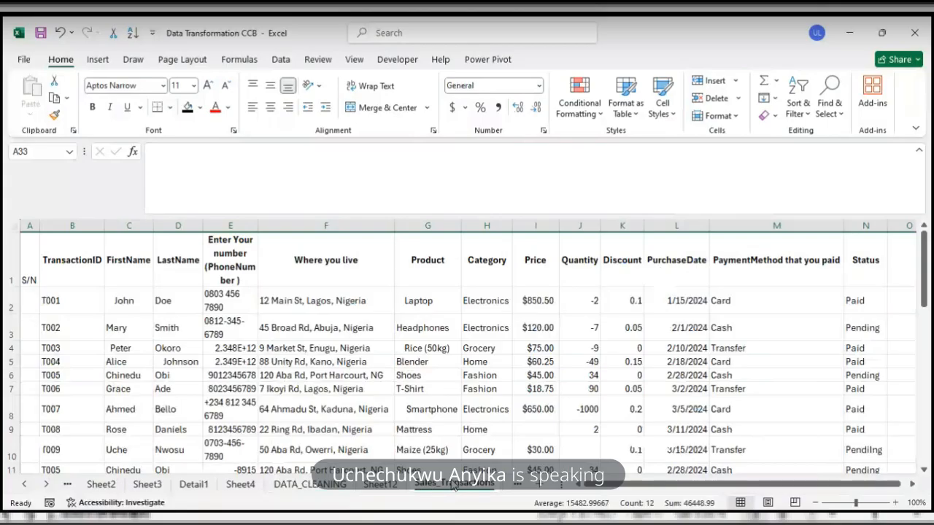
Duplicate the payment-method PivotTable (D3:F8) on Sheet4 by copying it and pasting it at cell D11.
click(235, 484)
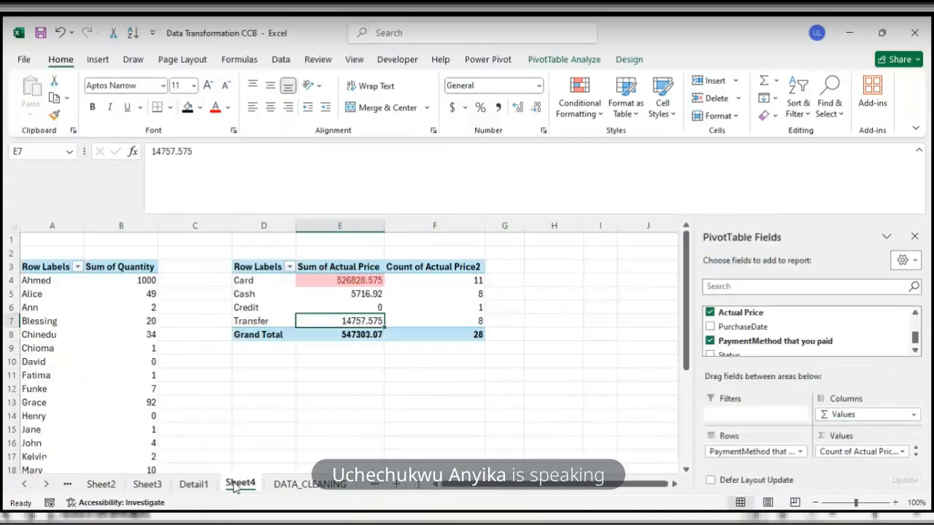
click(406, 291)
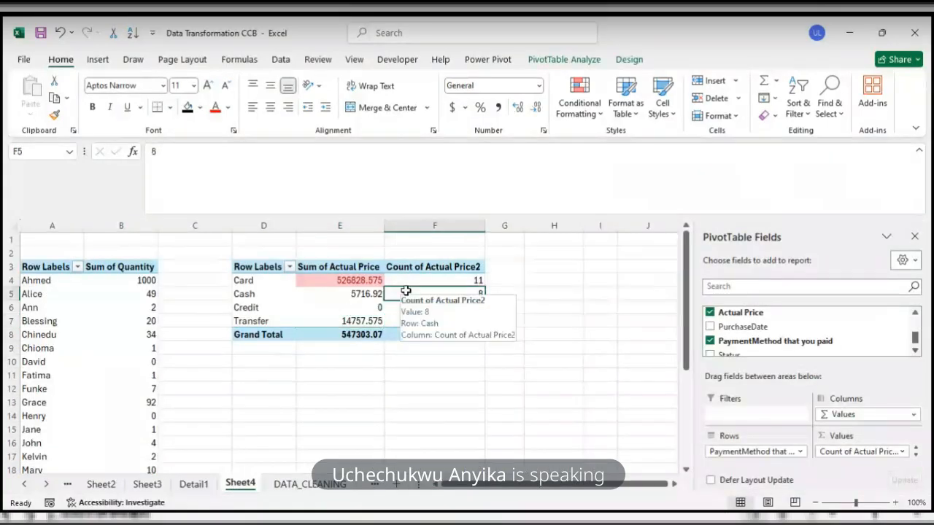
key(ctrl+a)
key(ctrl+c)
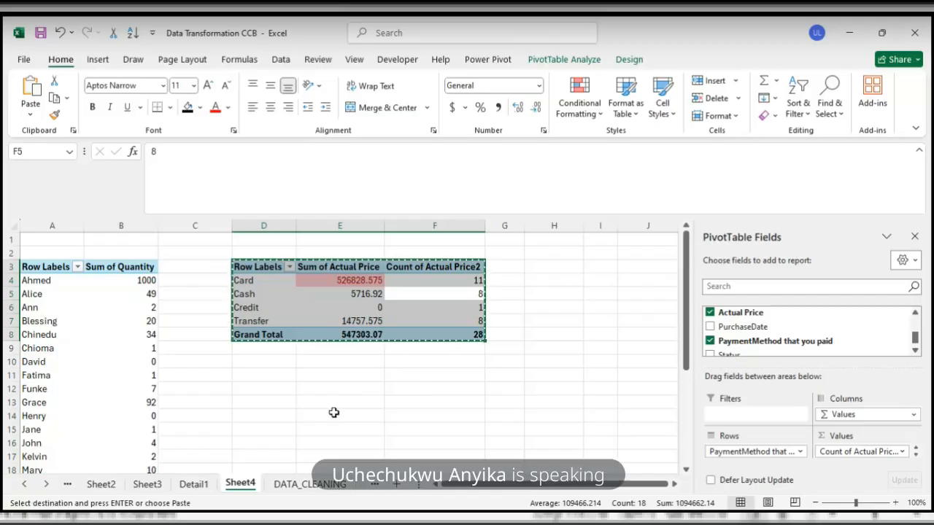
click(554, 267)
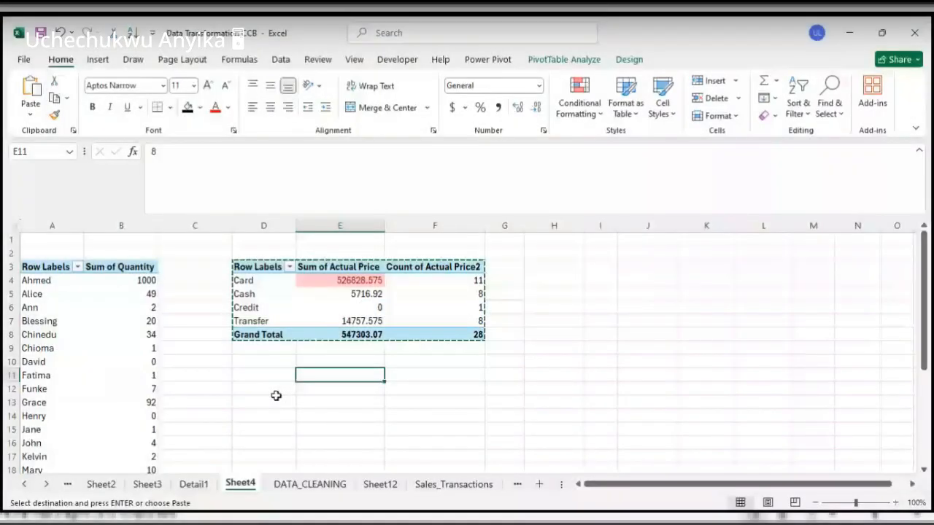
scroll(265, 391, down, 9)
click(265, 388)
scroll(265, 392, up, 9)
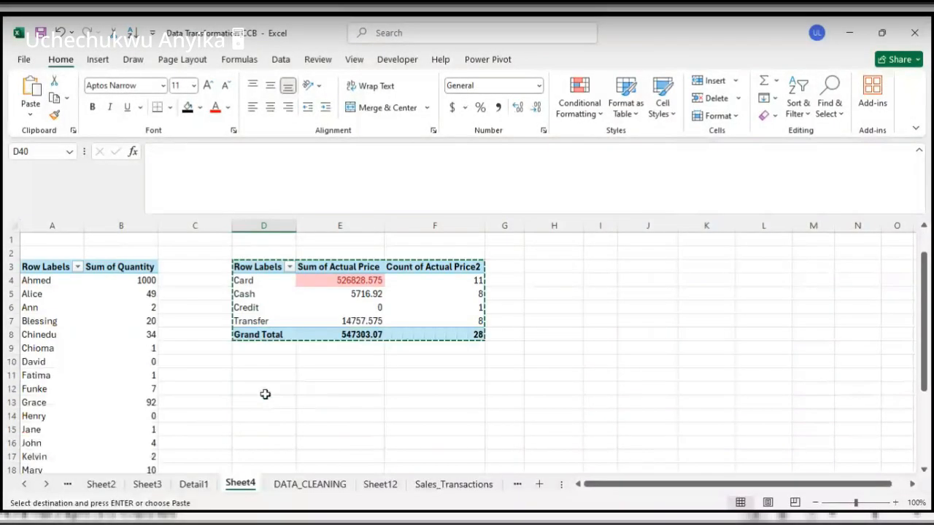
click(267, 381)
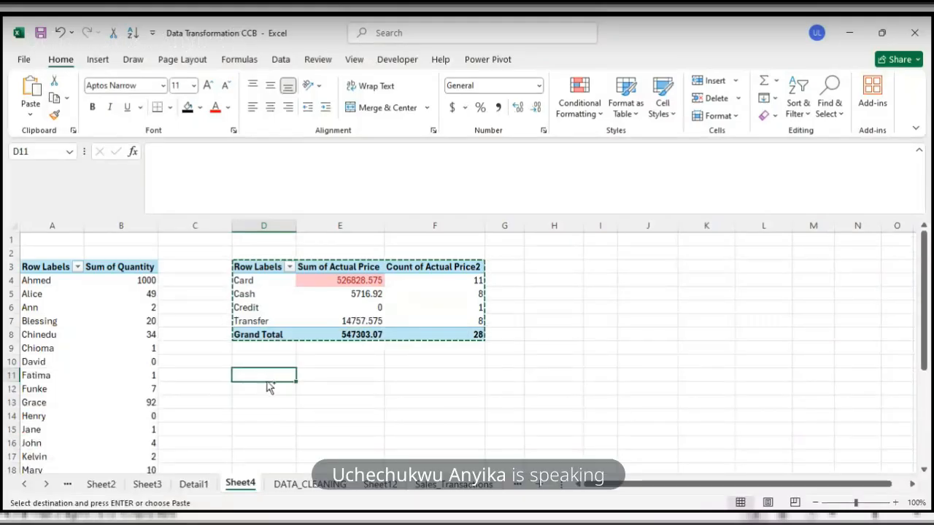
key(ctrl+v)
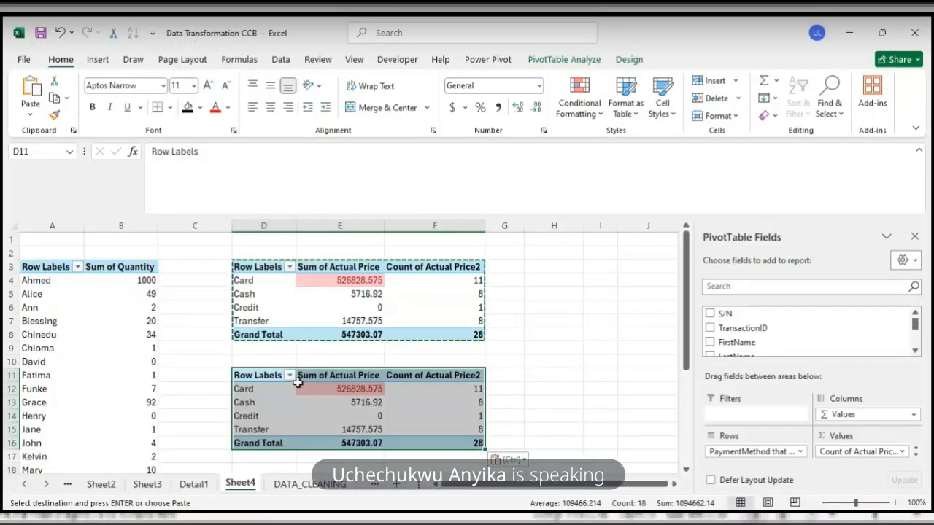
click(528, 366)
Remove the payment method, Count of Actual Price2 and Sum of Actual Price fields from the copied PivotTable at D11.
click(415, 400)
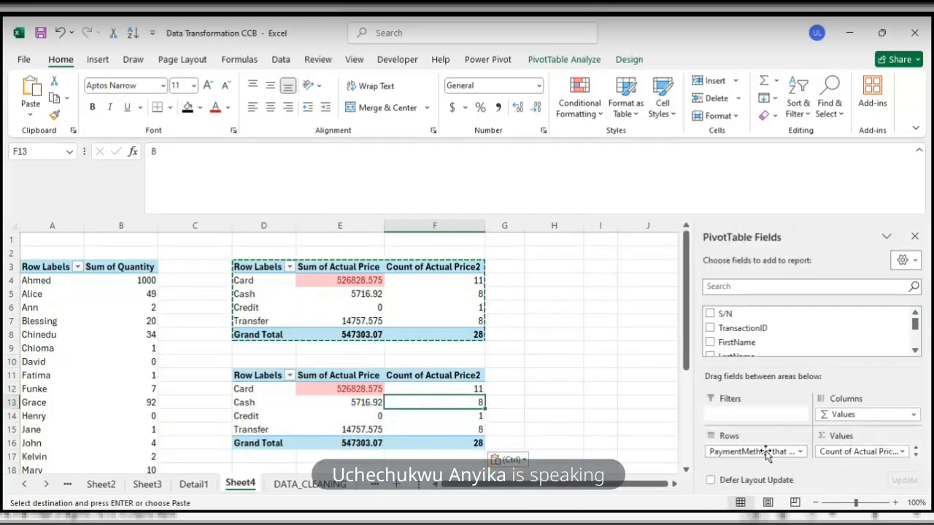
drag(762, 451, 635, 408)
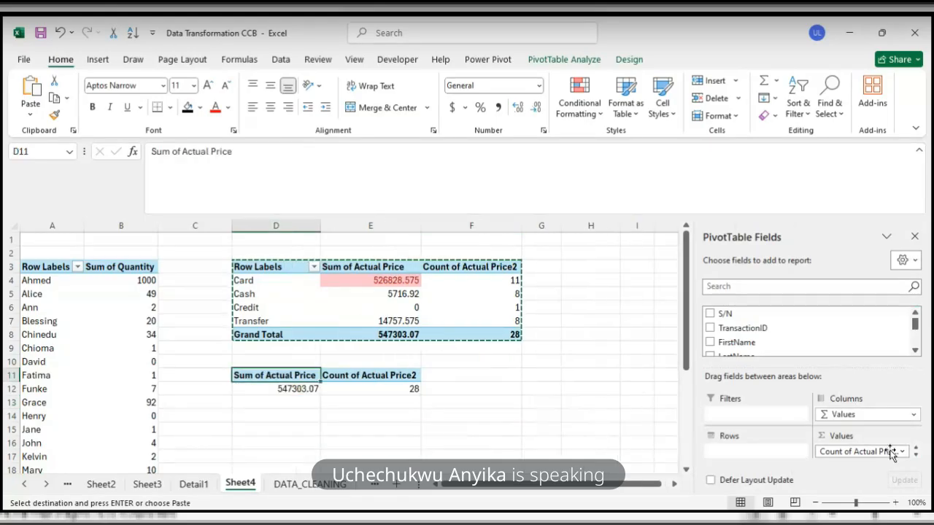
drag(889, 451, 737, 364)
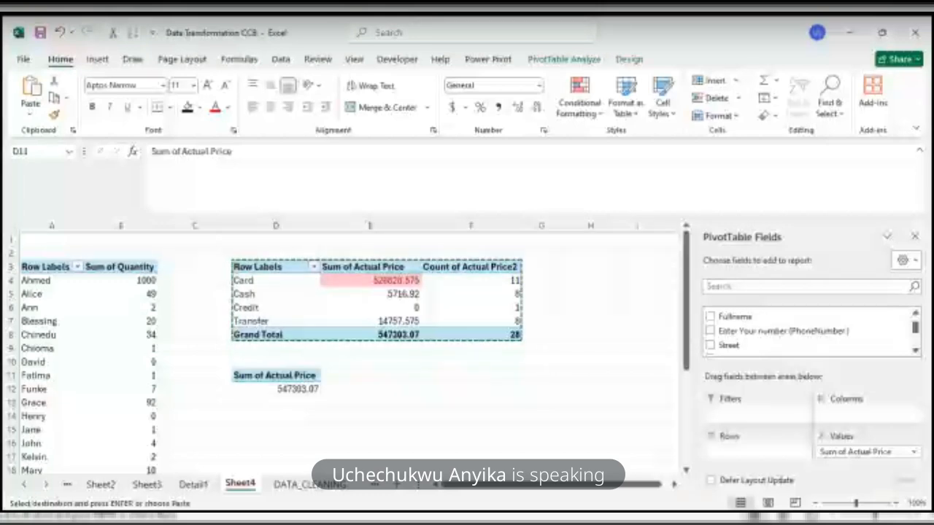
drag(861, 450, 829, 339)
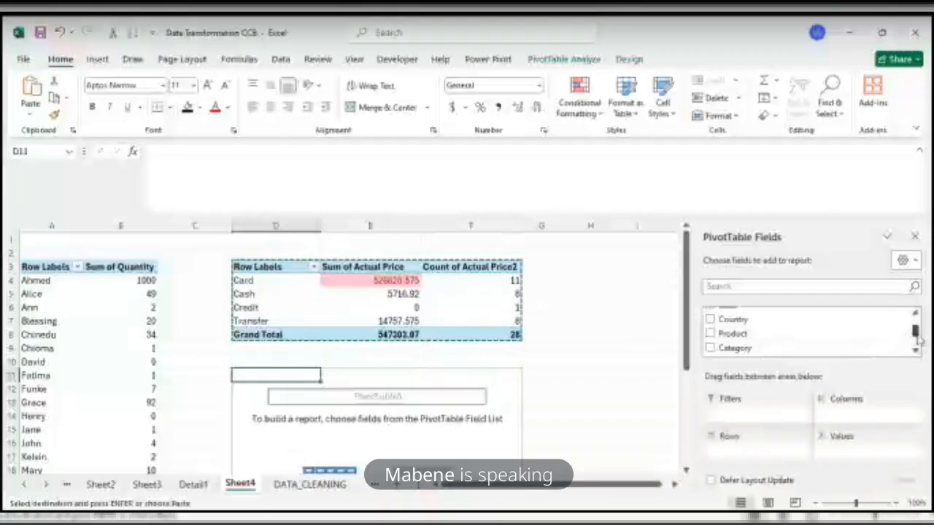
Lay out the emptied PivotTable with PaymentMethod that you paid as rows, Status as columns and Count of Status as values.
mouse_move(920, 339)
mouse_down()
mouse_move(921, 347)
mouse_move(916, 332)
mouse_move(919, 344)
mouse_up()
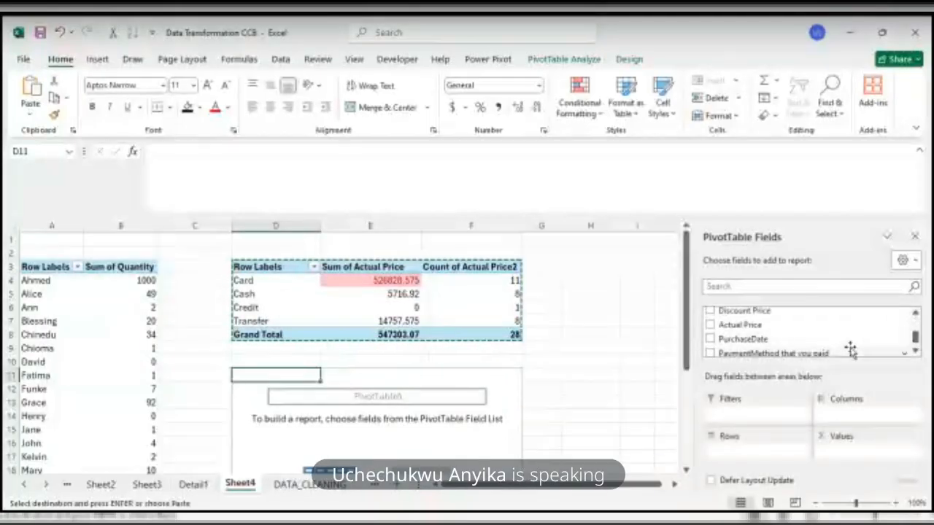
drag(846, 352, 716, 445)
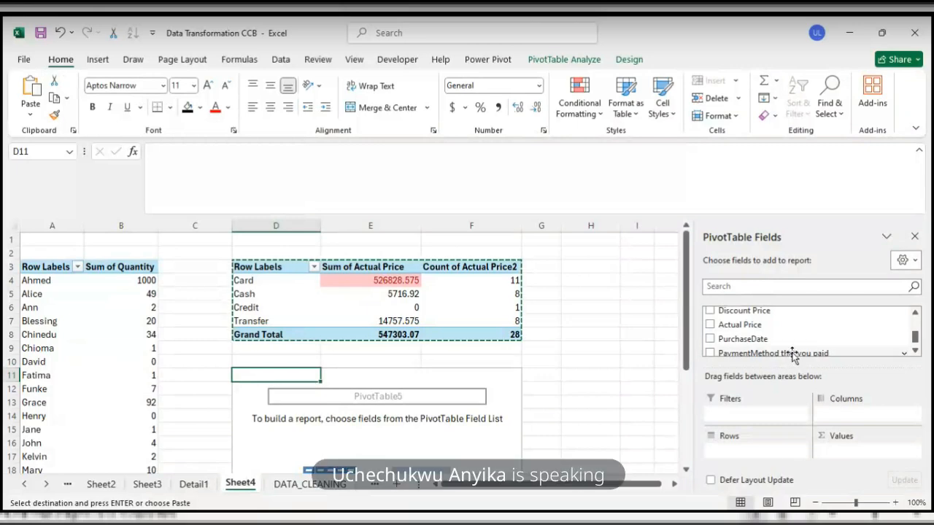
drag(793, 355, 763, 456)
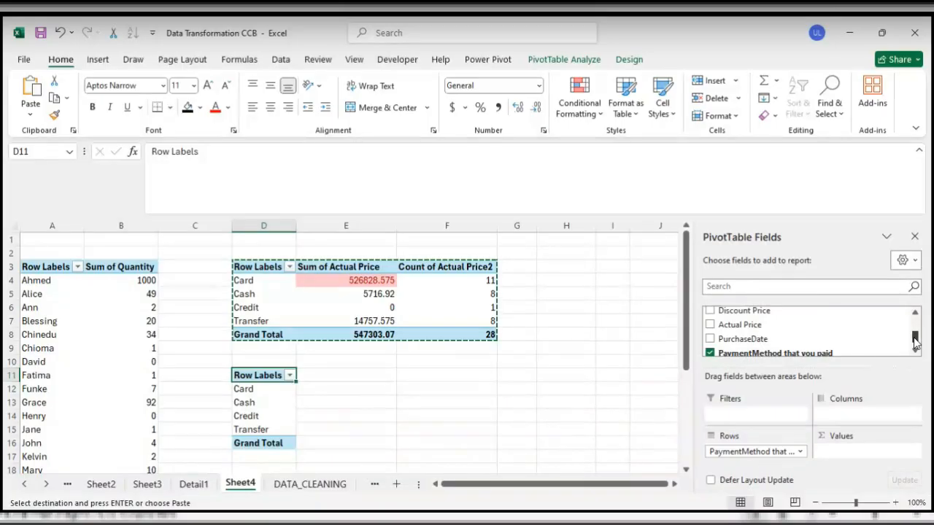
mouse_move(914, 339)
mouse_down()
mouse_move(916, 321)
mouse_move(918, 347)
mouse_up()
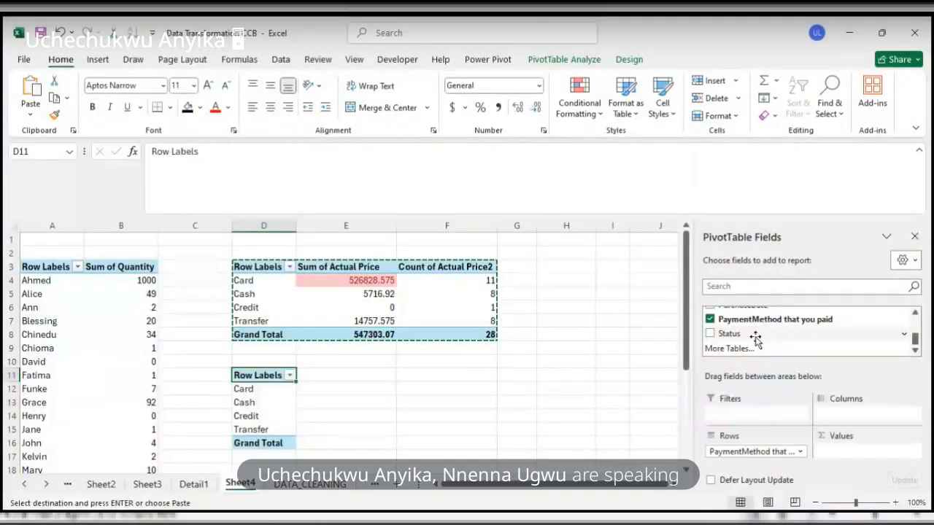
drag(755, 333, 856, 413)
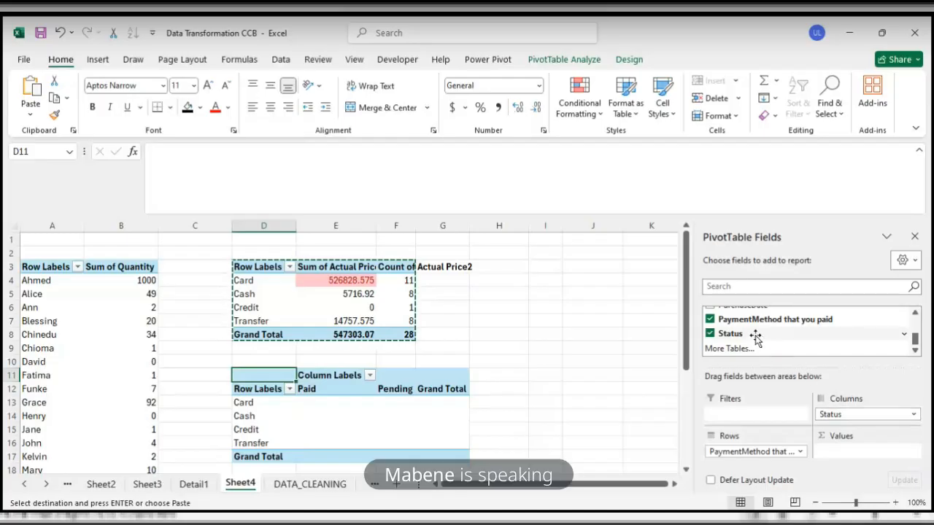
drag(755, 337, 835, 448)
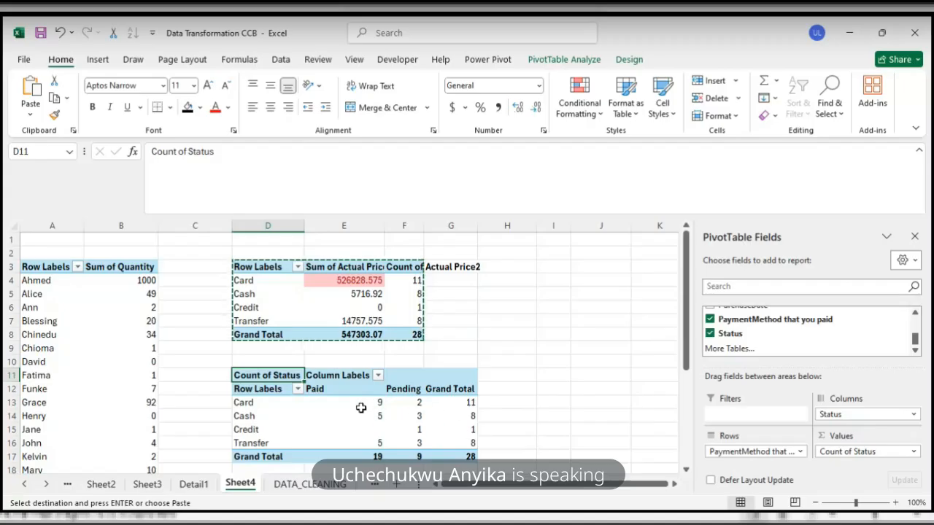
Examine the Paid, Pending and Grand Total status counts for each payment method in the lower PivotTable.
mouse_move(417, 400)
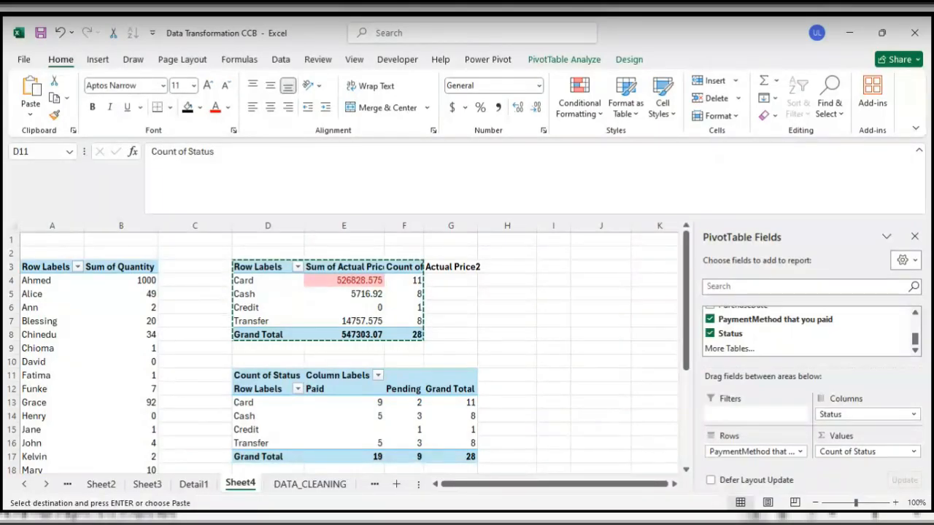
click(232, 375)
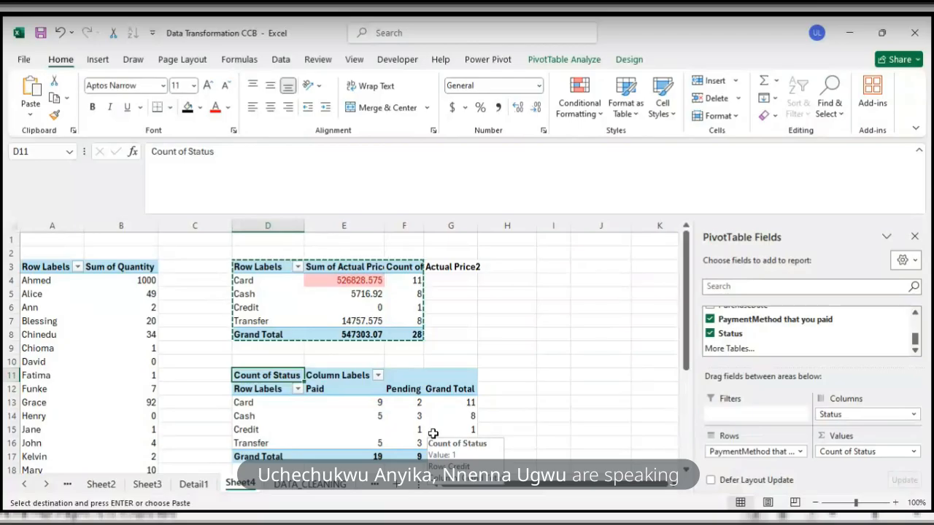
click(546, 391)
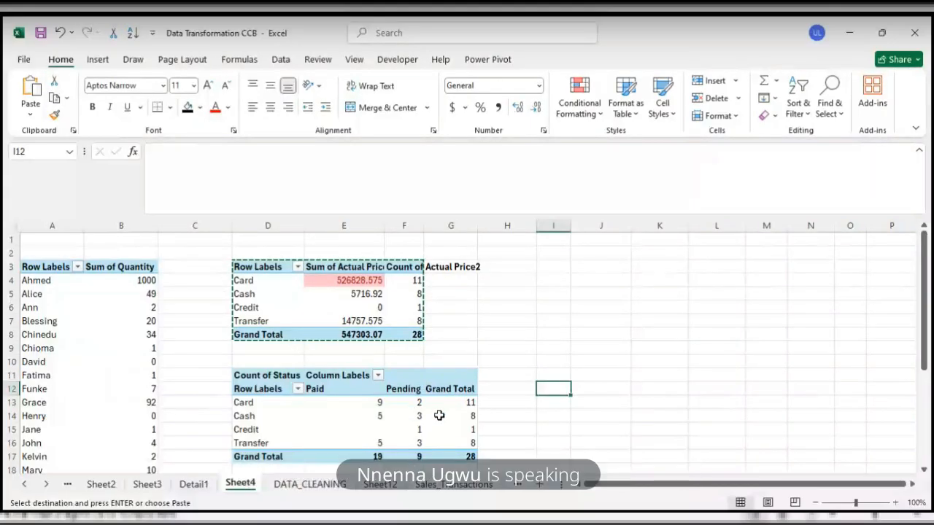
mouse_move(439, 415)
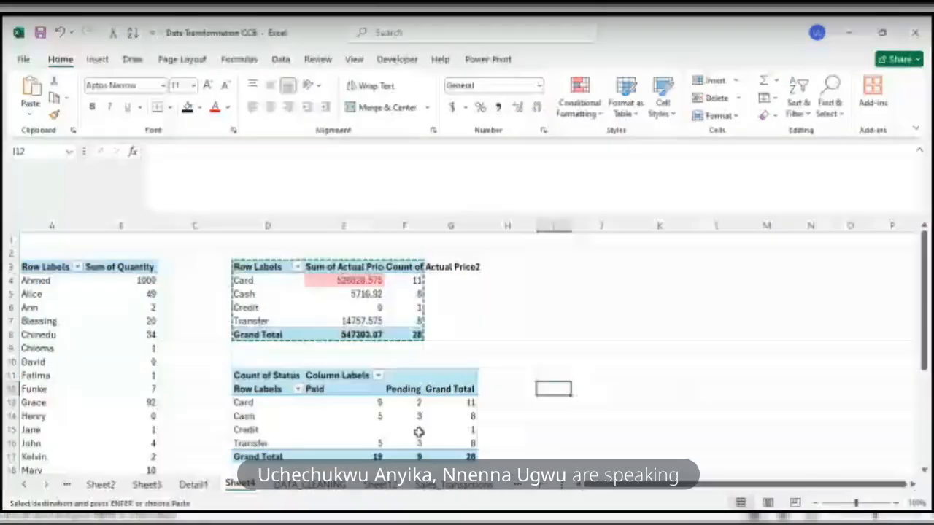
mouse_move(472, 426)
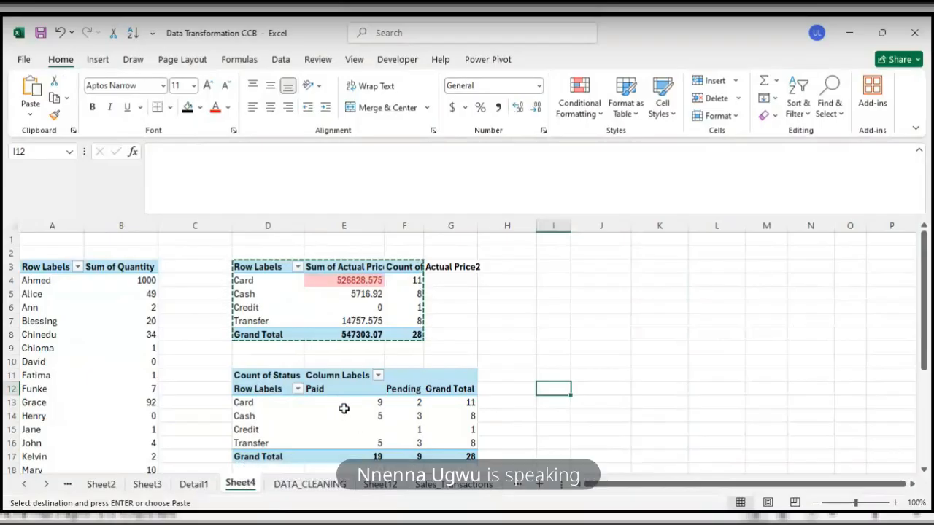
mouse_move(344, 408)
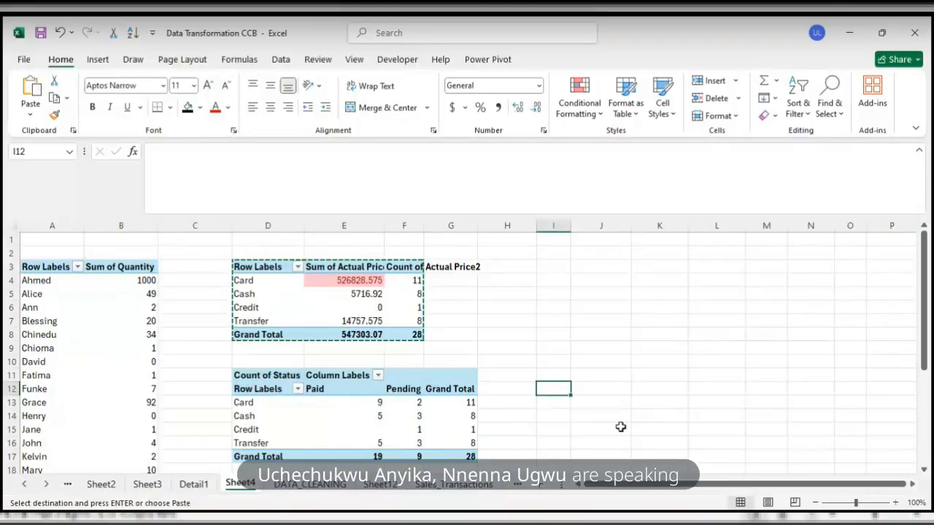
click(897, 503)
click(897, 503)
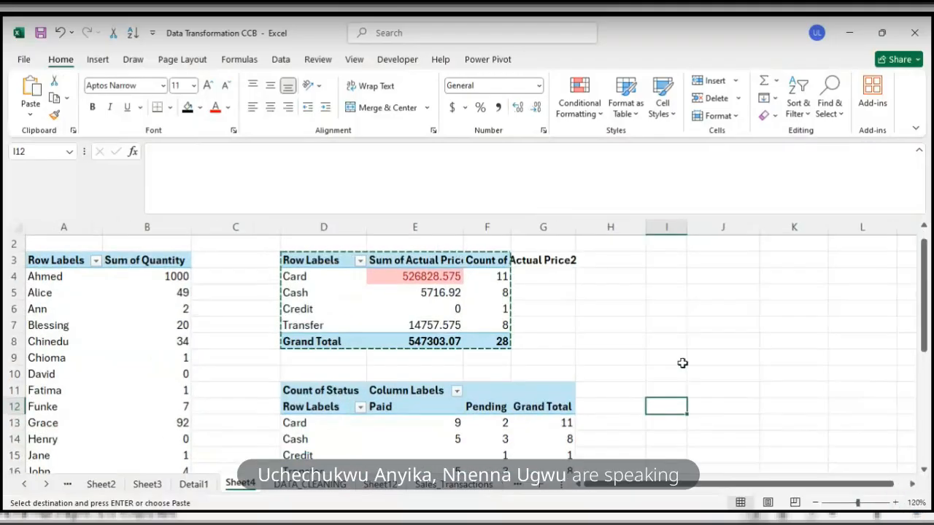
scroll(682, 362, down, 2)
scroll(681, 363, up, 1)
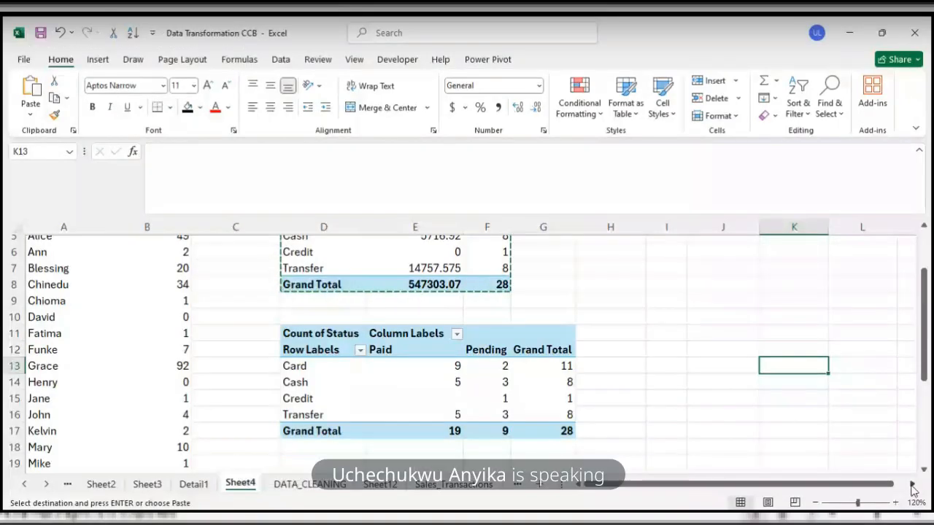
click(896, 502)
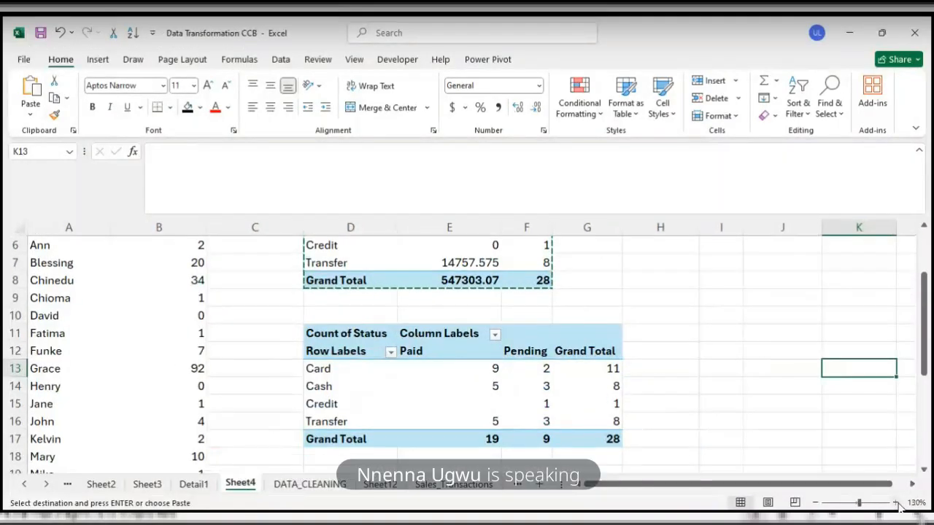
click(896, 502)
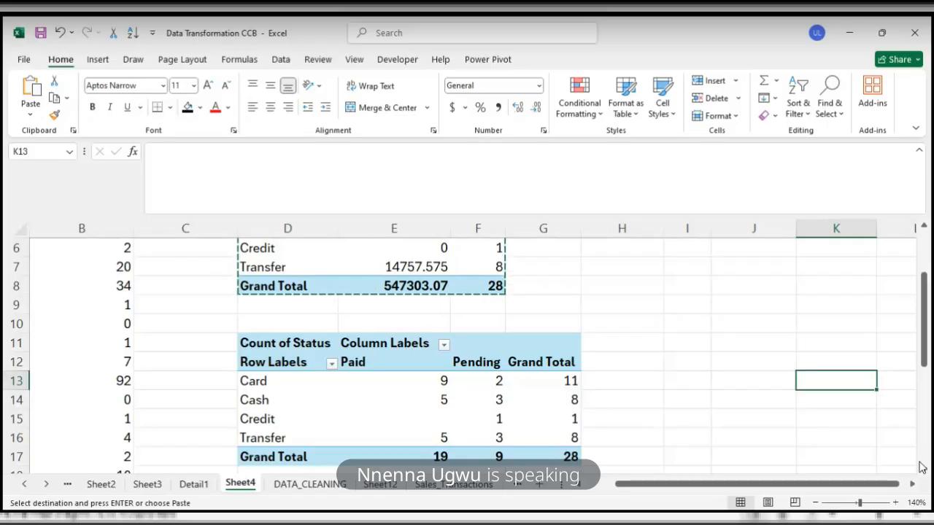
click(602, 382)
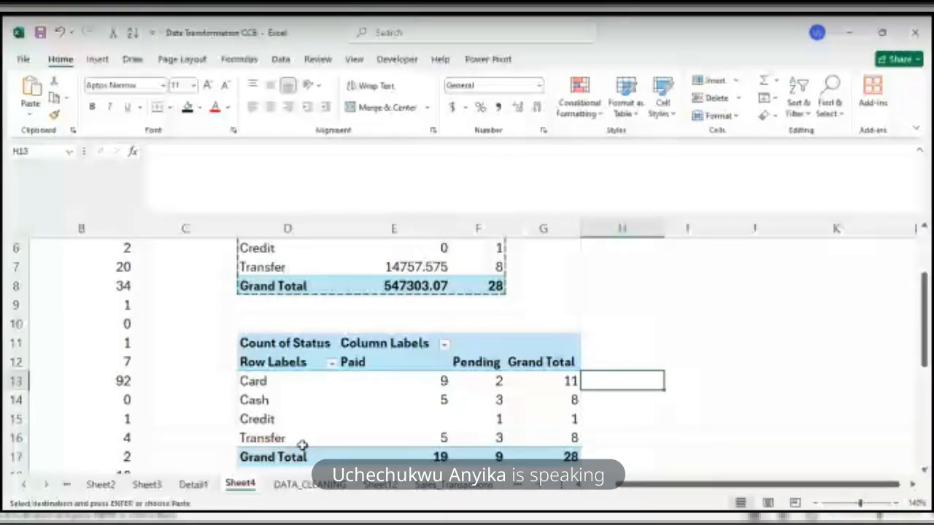
mouse_move(494, 400)
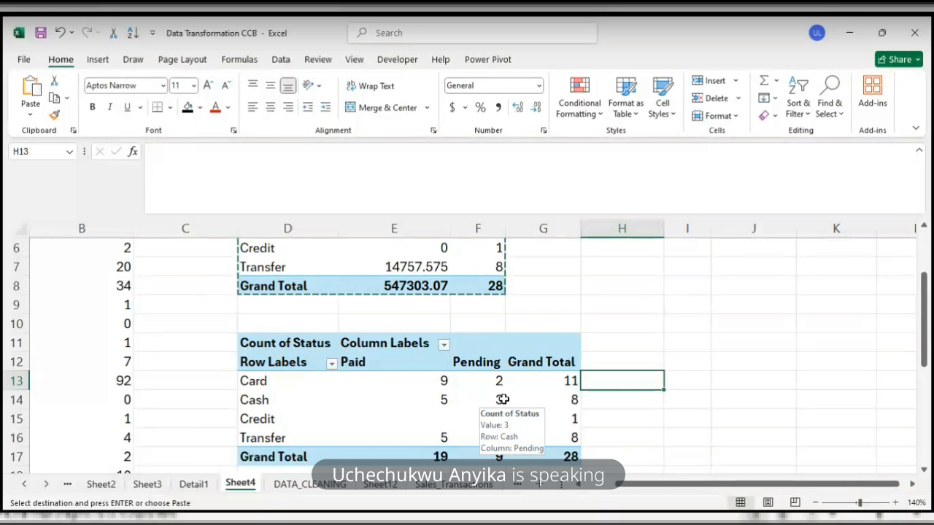
mouse_move(482, 431)
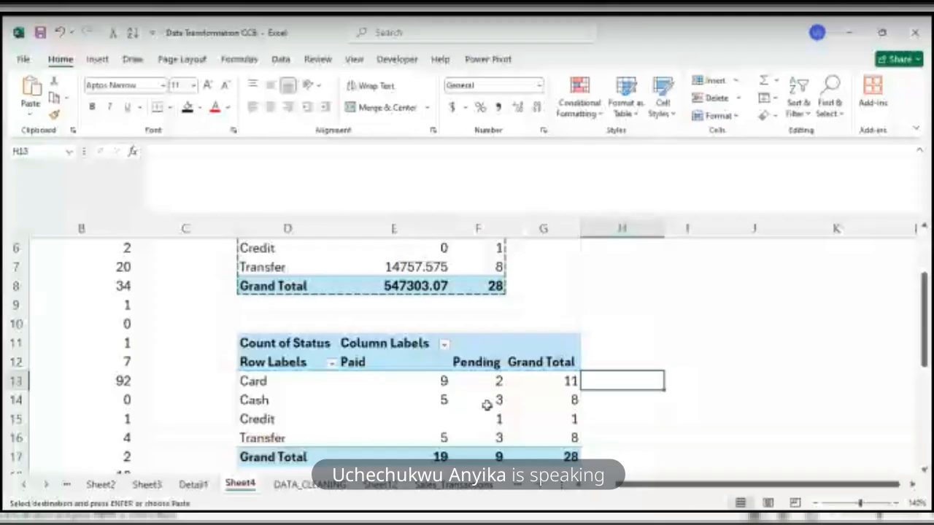
mouse_move(487, 405)
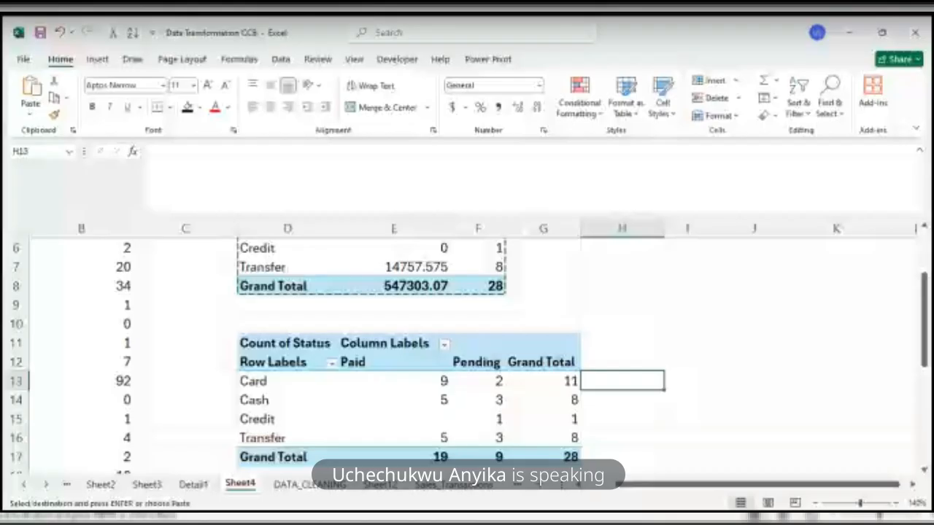
click(408, 400)
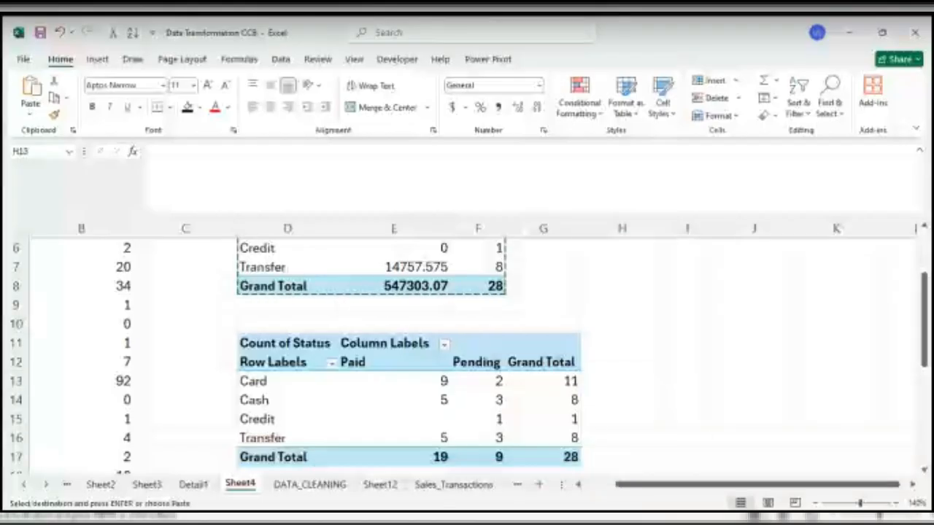